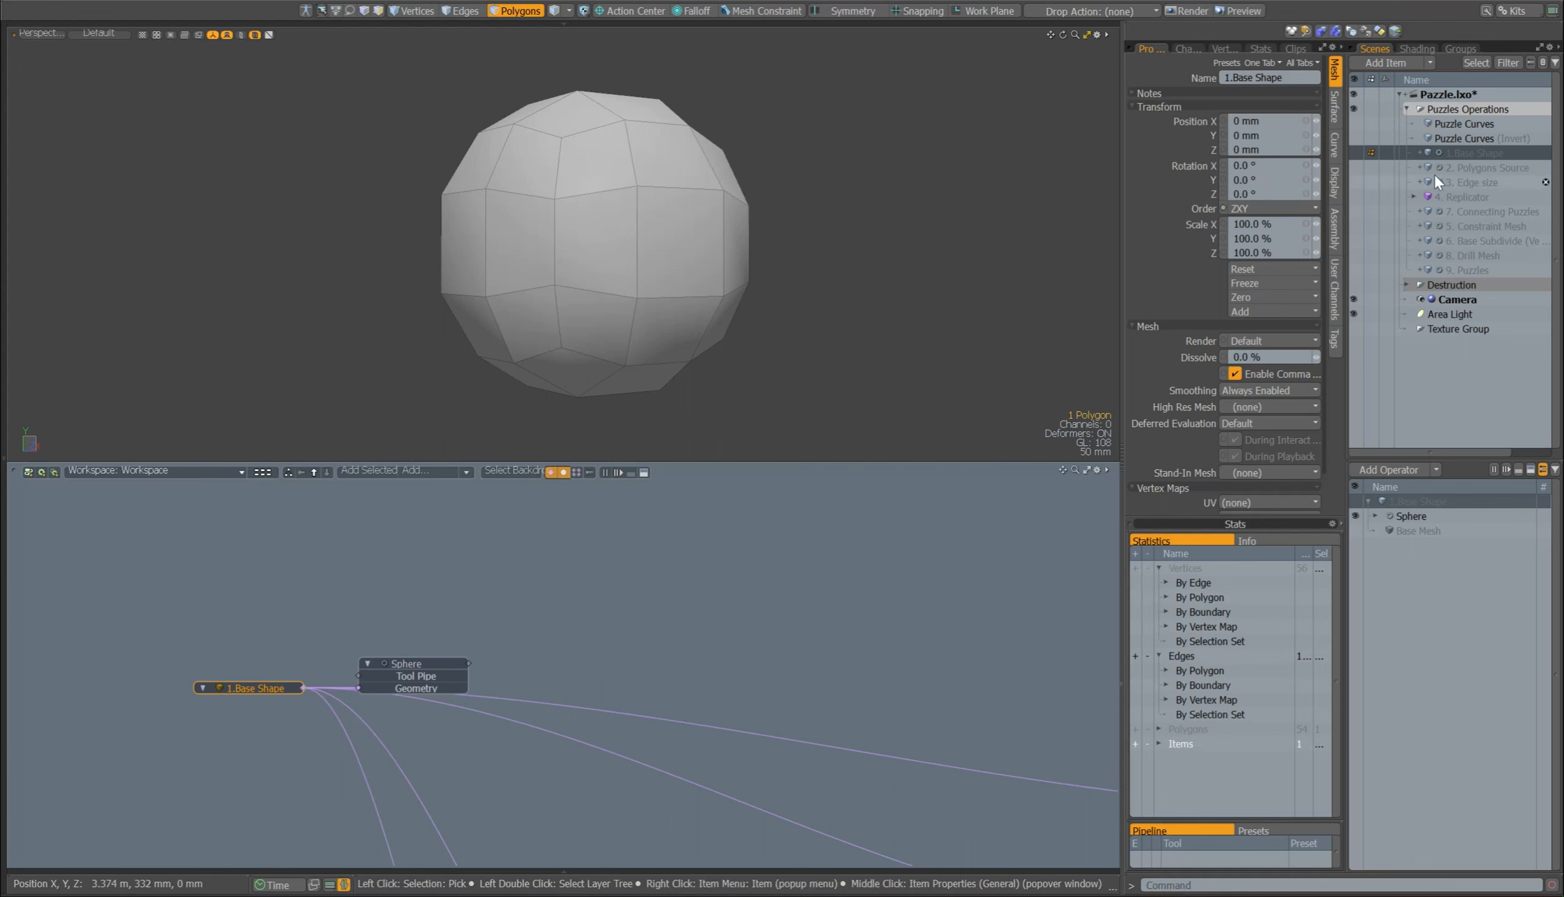
# Step: Select the 2. Polygons Source mesh and inspect its narrow edge strips and corner gaps up close
pyautogui.click(1435, 168)
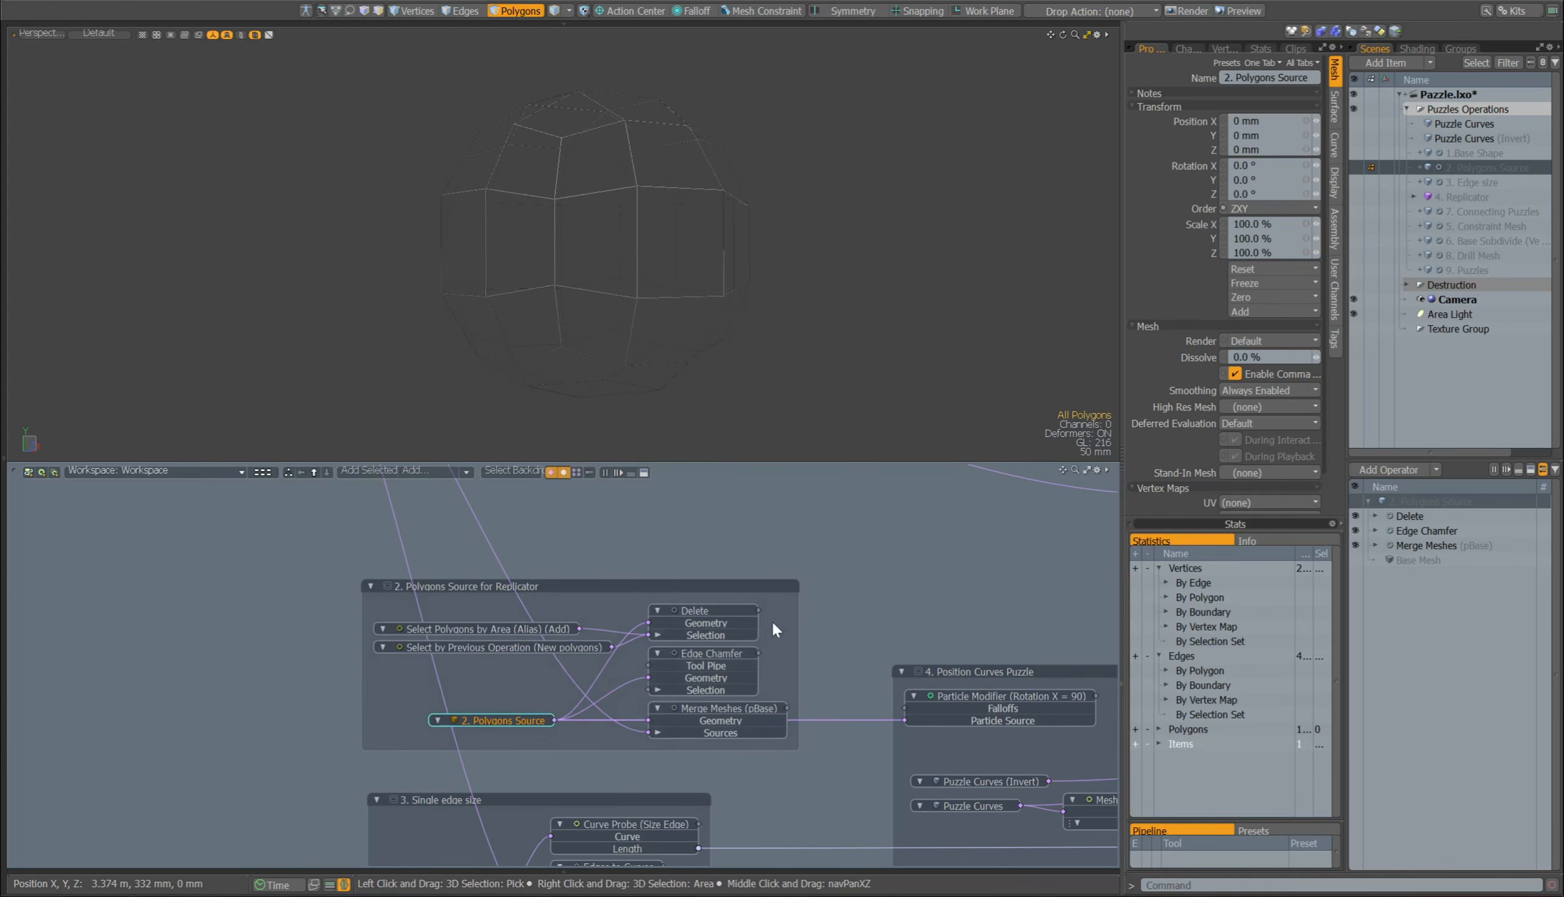
pyautogui.keyDown('alt'); pyautogui.moveTo(772, 623); pyautogui.dragTo(773, 600); pyautogui.keyUp('alt')
pyautogui.scroll(5, 596, 302)
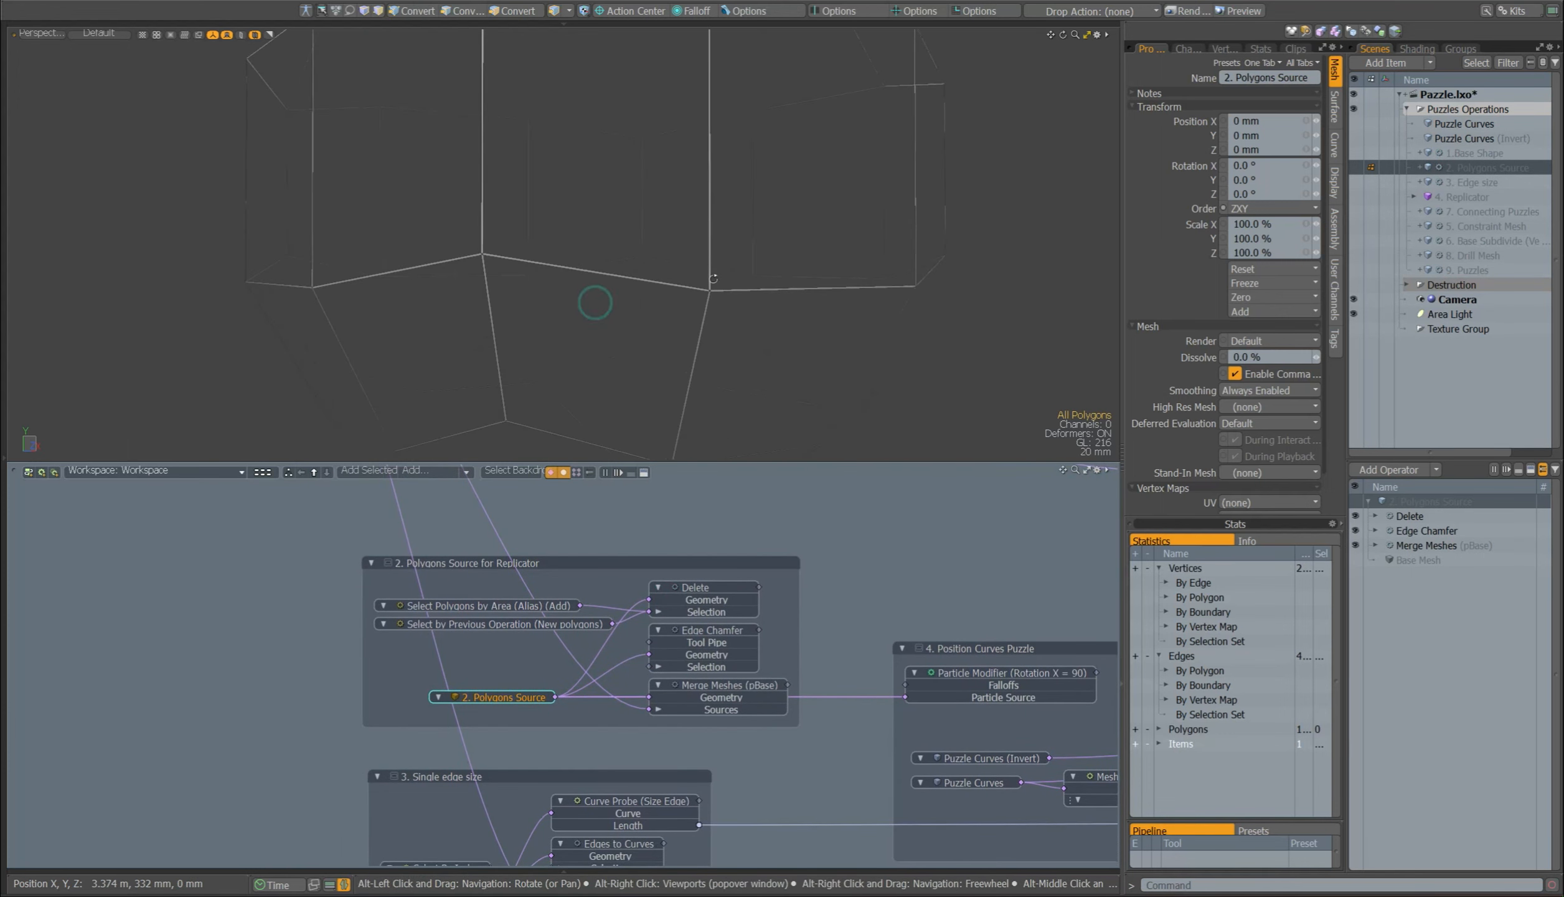
pyautogui.press('3')
pyautogui.scroll(5, 716, 262)
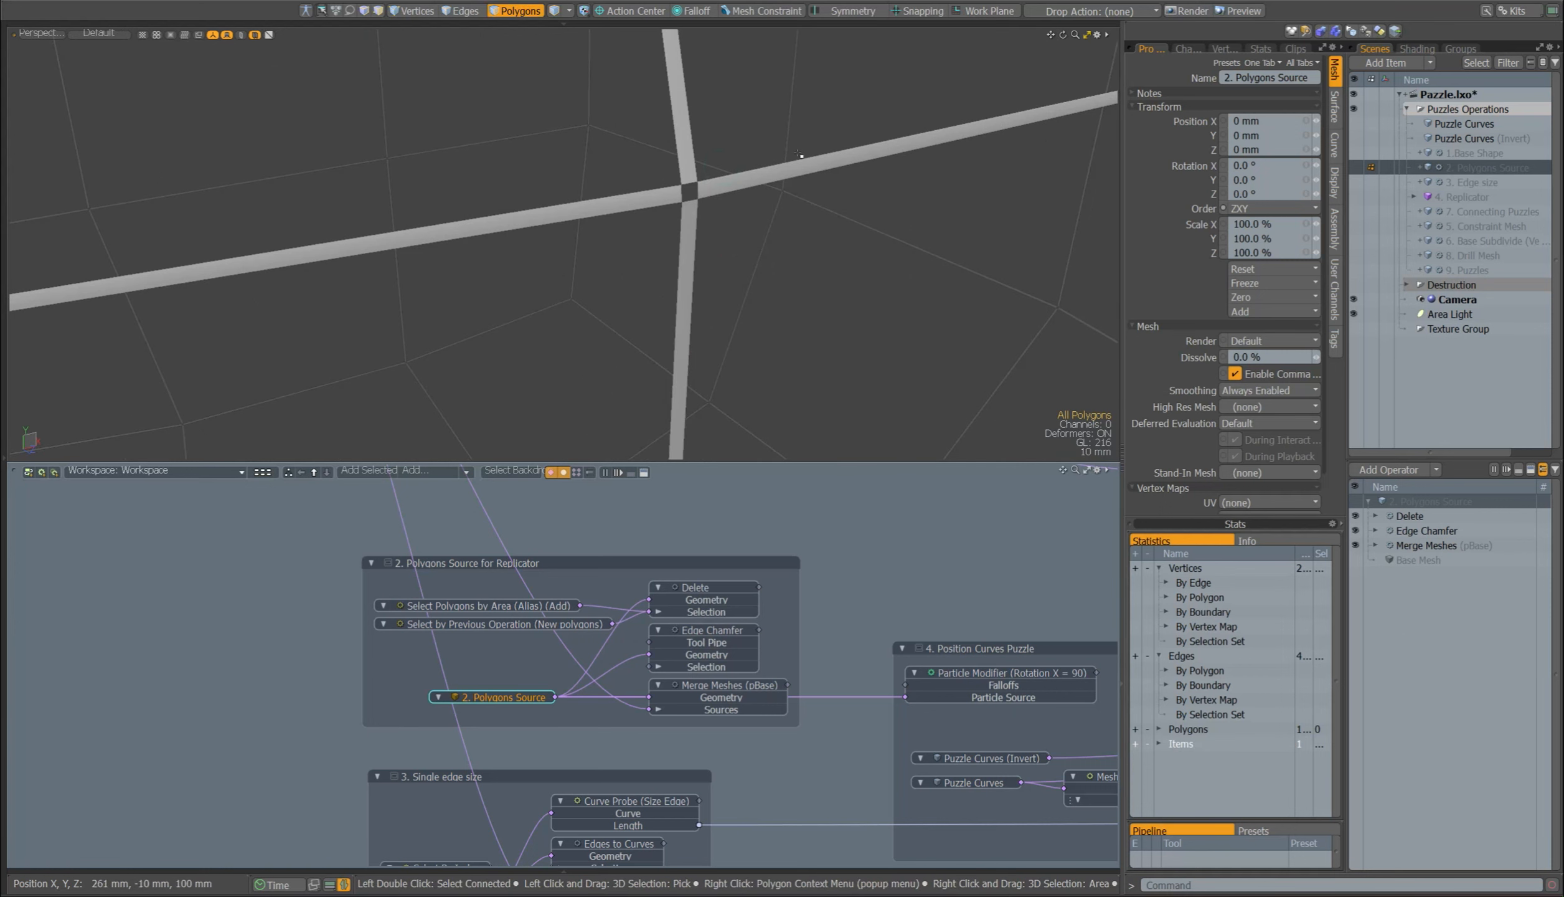
pyautogui.keyDown('ctrl'); pyautogui.keyDown('alt'); pyautogui.moveTo(686, 276); pyautogui.dragTo(620, 275); pyautogui.keyUp('alt'); pyautogui.keyUp('ctrl')
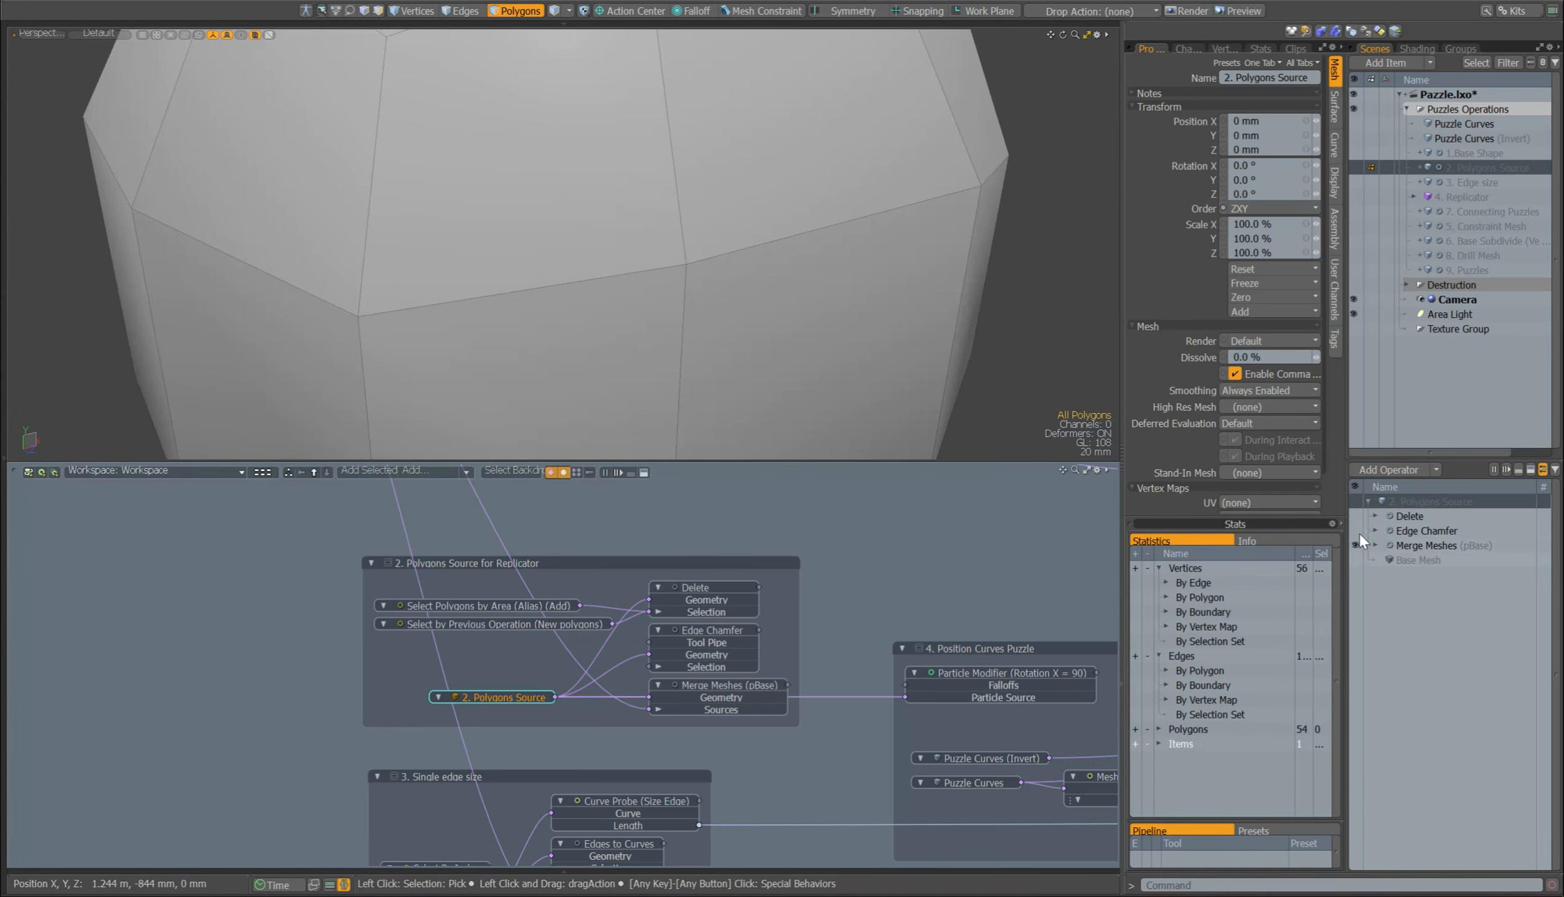
# Step: Re-enable the Edge Chamfer operator of 2. Polygons Source and make that mesh visible in the viewport
pyautogui.click(1360, 530)
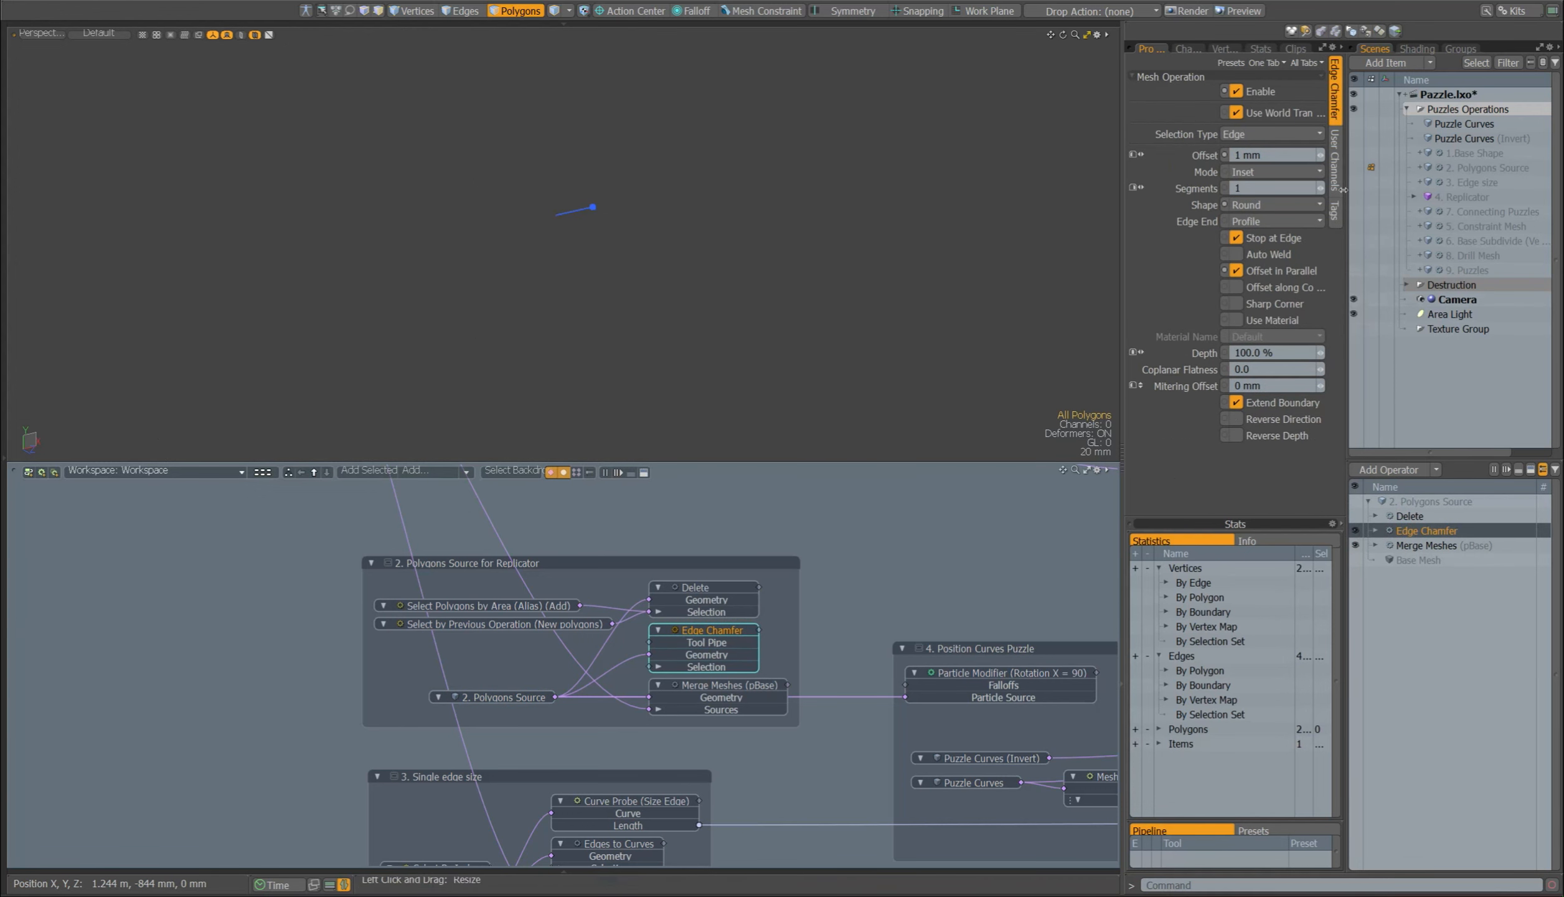
pyautogui.click(1354, 167)
pyautogui.keyDown('ctrl'); pyautogui.keyDown('alt'); pyautogui.moveTo(693, 268); pyautogui.dragTo(844, 232); pyautogui.keyUp('alt'); pyautogui.keyUp('ctrl')
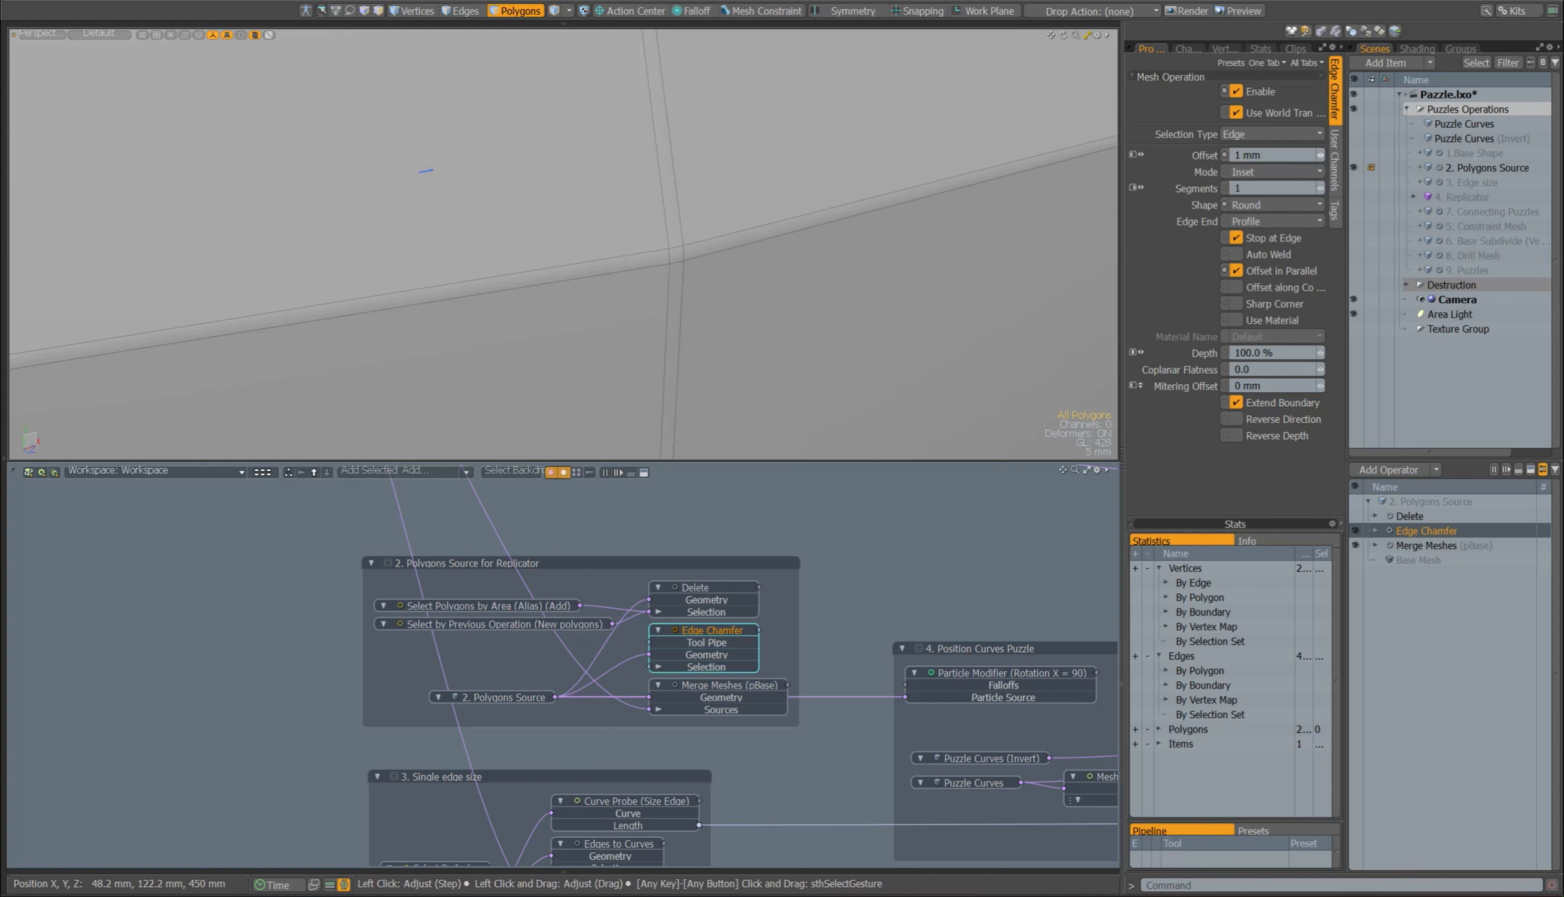
# Step: Try an Edge Chamfer offset of 5, then set the offset back to 1 mm
pyautogui.click(1272, 154)
pyautogui.write('5')
pyautogui.click(1182, 158)
pyautogui.click(1275, 155)
pyautogui.write('1')
pyautogui.press('Return')
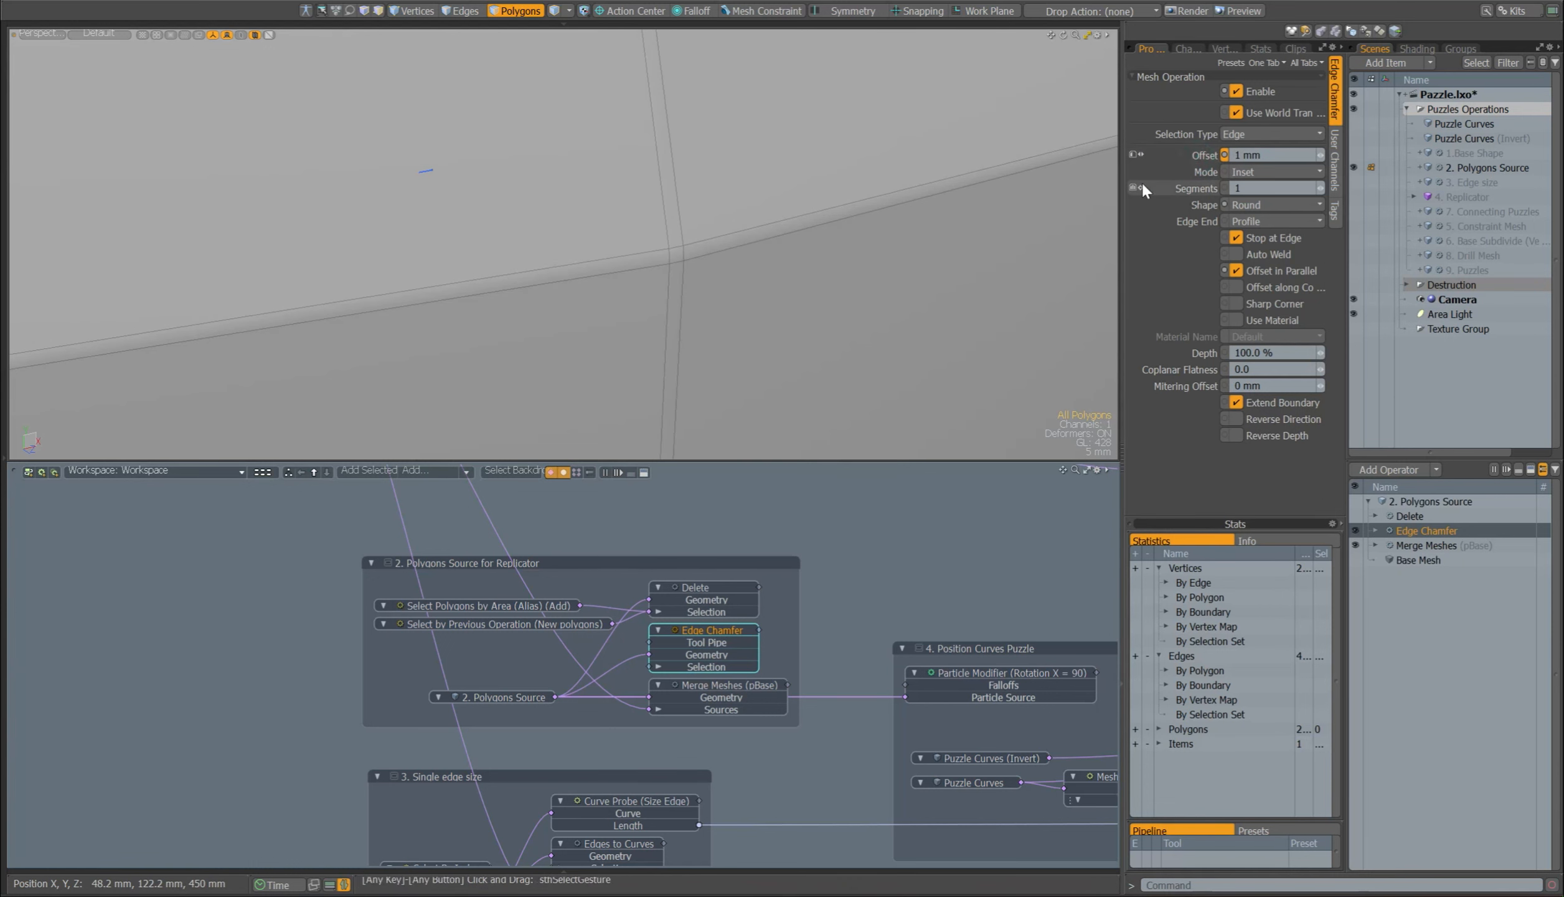
# Step: Re-enable the Delete operator of 2. Polygons Source and review its Select by Previous Operation and Select Polygons by Area settings
pyautogui.click(1355, 515)
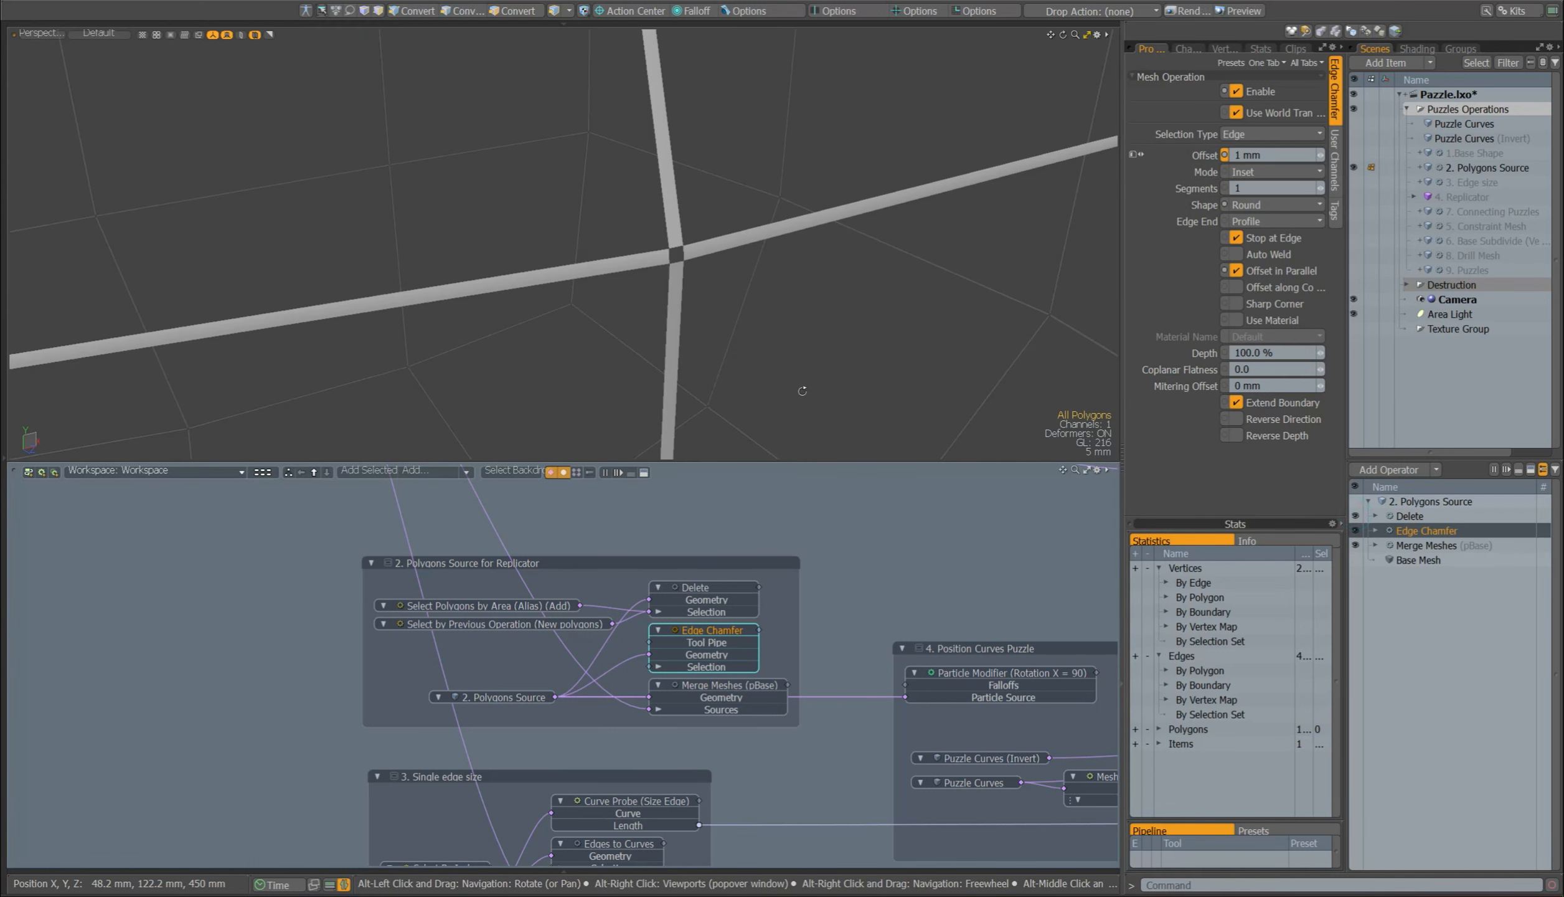
pyautogui.keyDown('alt'); pyautogui.moveTo(794, 168); pyautogui.dragTo(761, 210); pyautogui.keyUp('alt')
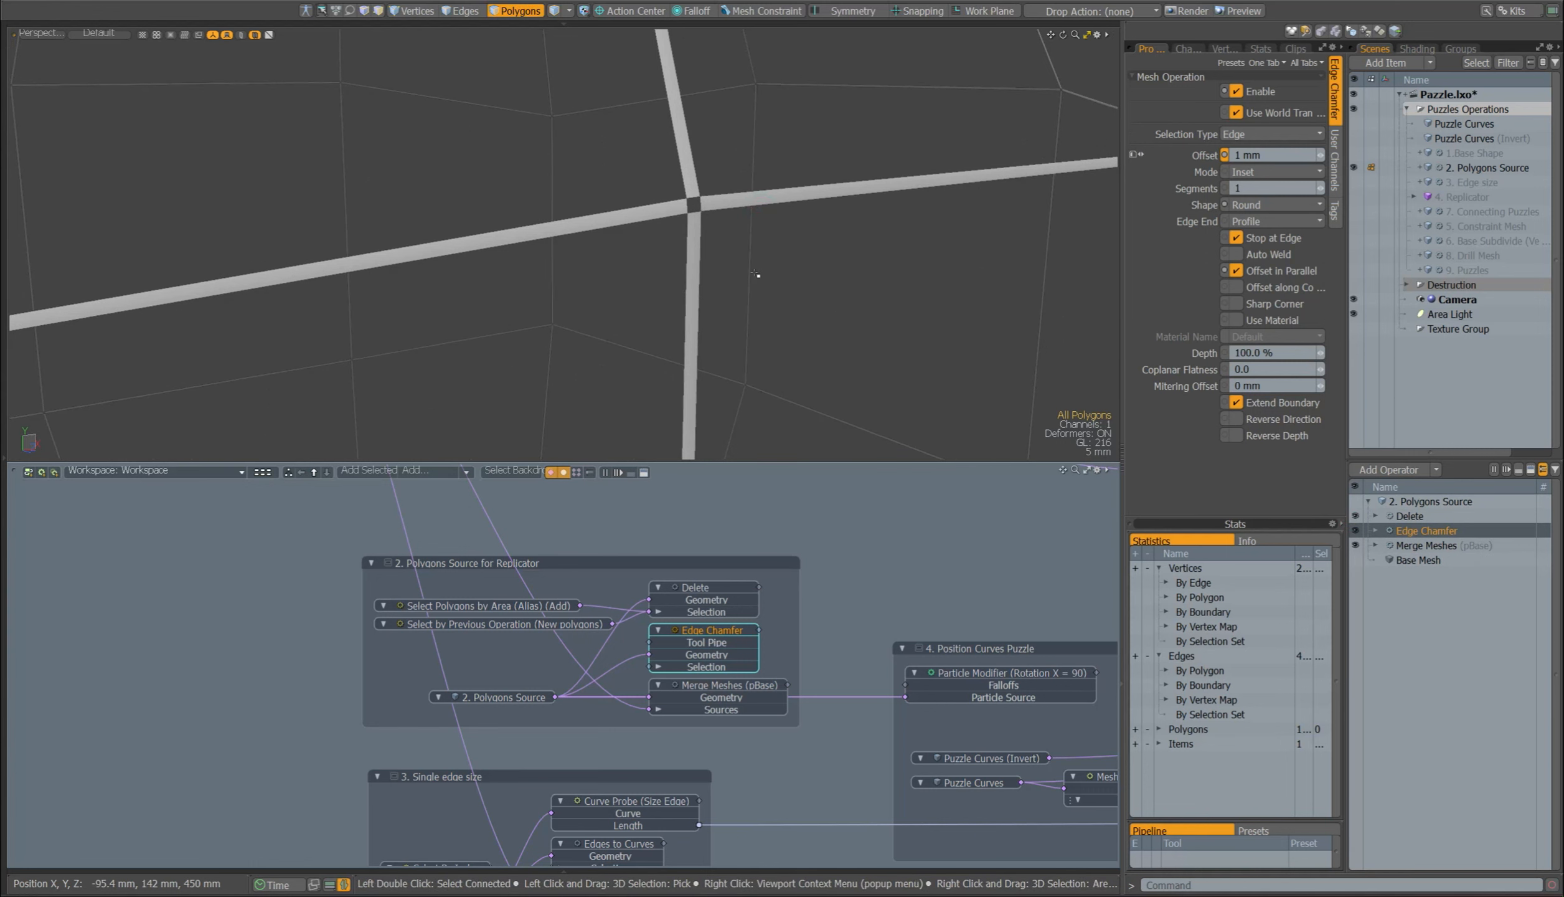
pyautogui.click(504, 613)
pyautogui.click(508, 623)
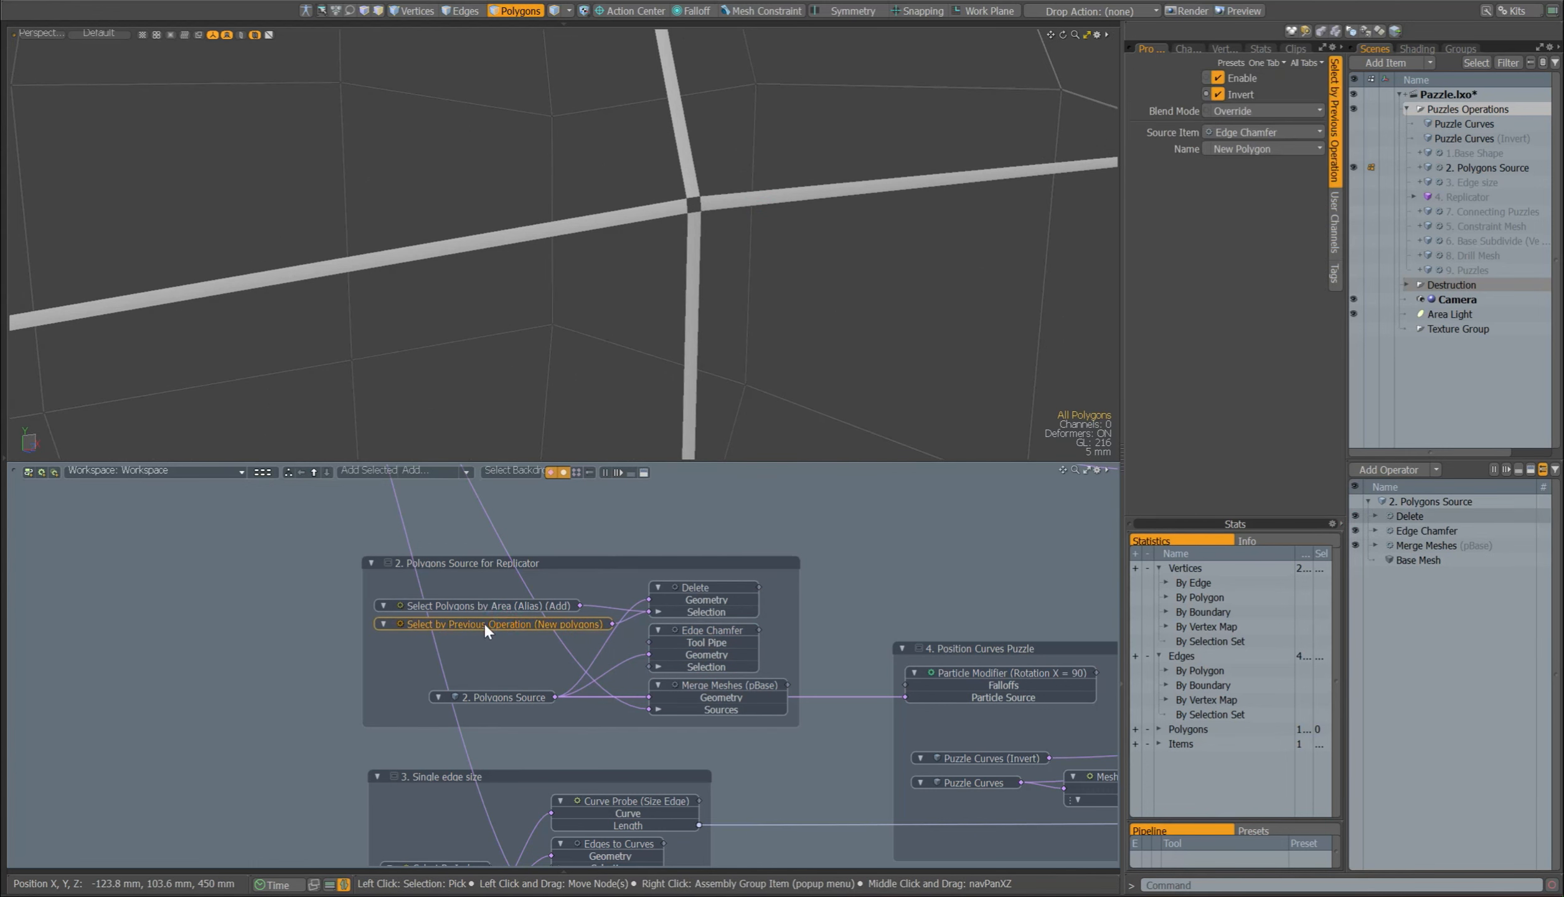
pyautogui.click(1264, 134)
pyautogui.click(1263, 138)
pyautogui.click(510, 604)
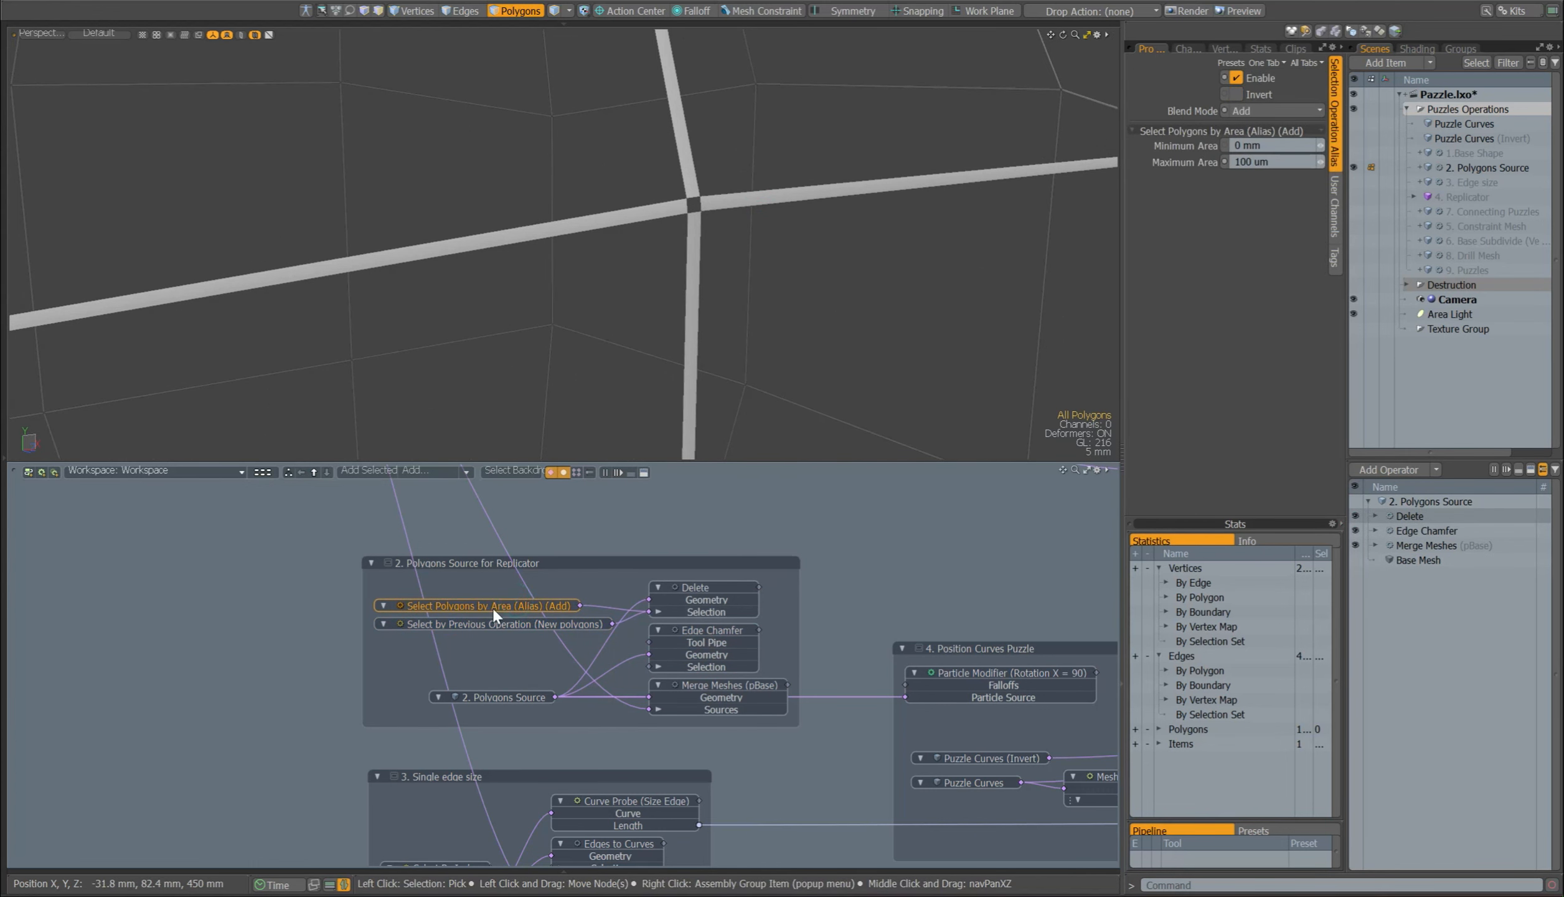
pyautogui.click(696, 588)
pyautogui.keyDown('ctrl'); pyautogui.keyDown('alt'); pyautogui.moveTo(800, 429); pyautogui.dragTo(650, 164); pyautogui.keyUp('alt'); pyautogui.keyUp('ctrl')
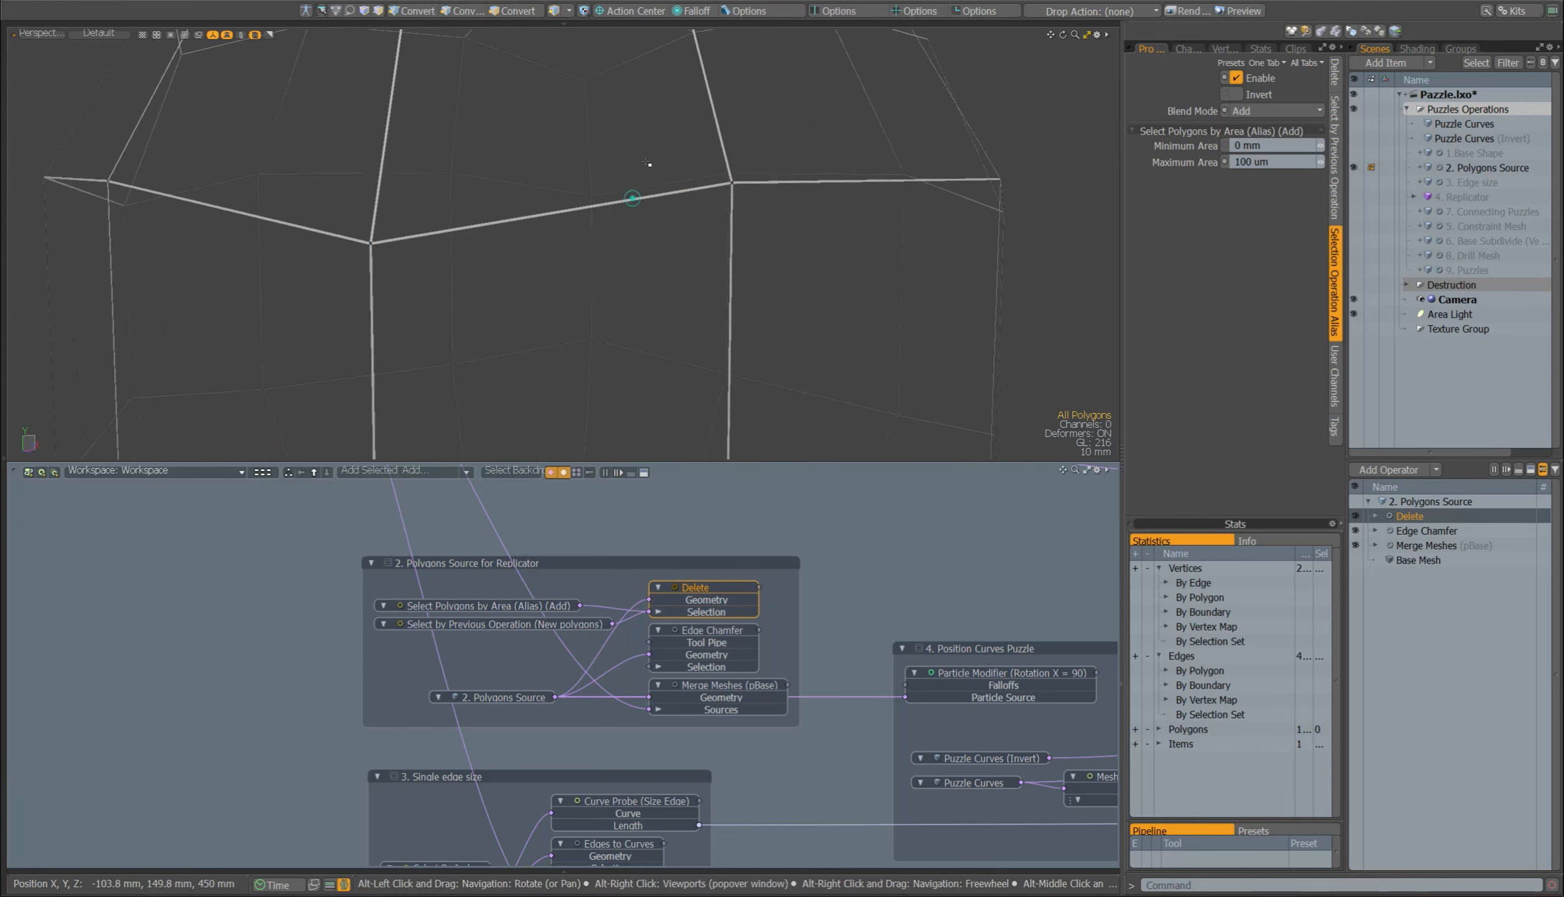
# Step: Select the 3. Edge size mesh, hide 2. Polygons Source and show 3. Edge size instead
pyautogui.moveTo(494, 857); pyautogui.dragTo(175, 748, button='middle')
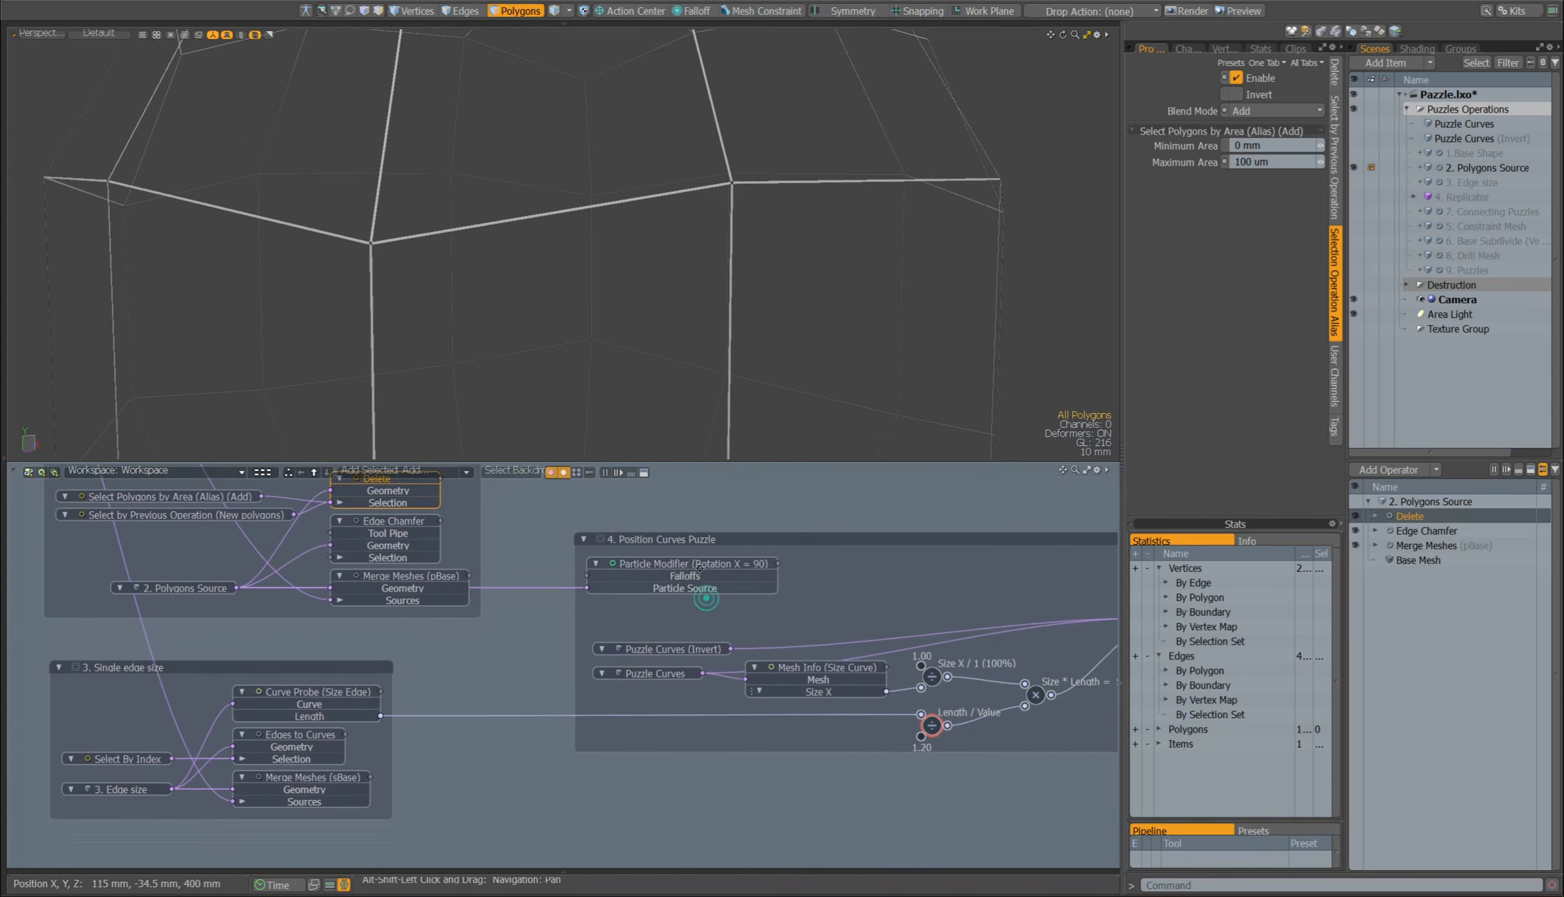
pyautogui.click(133, 787)
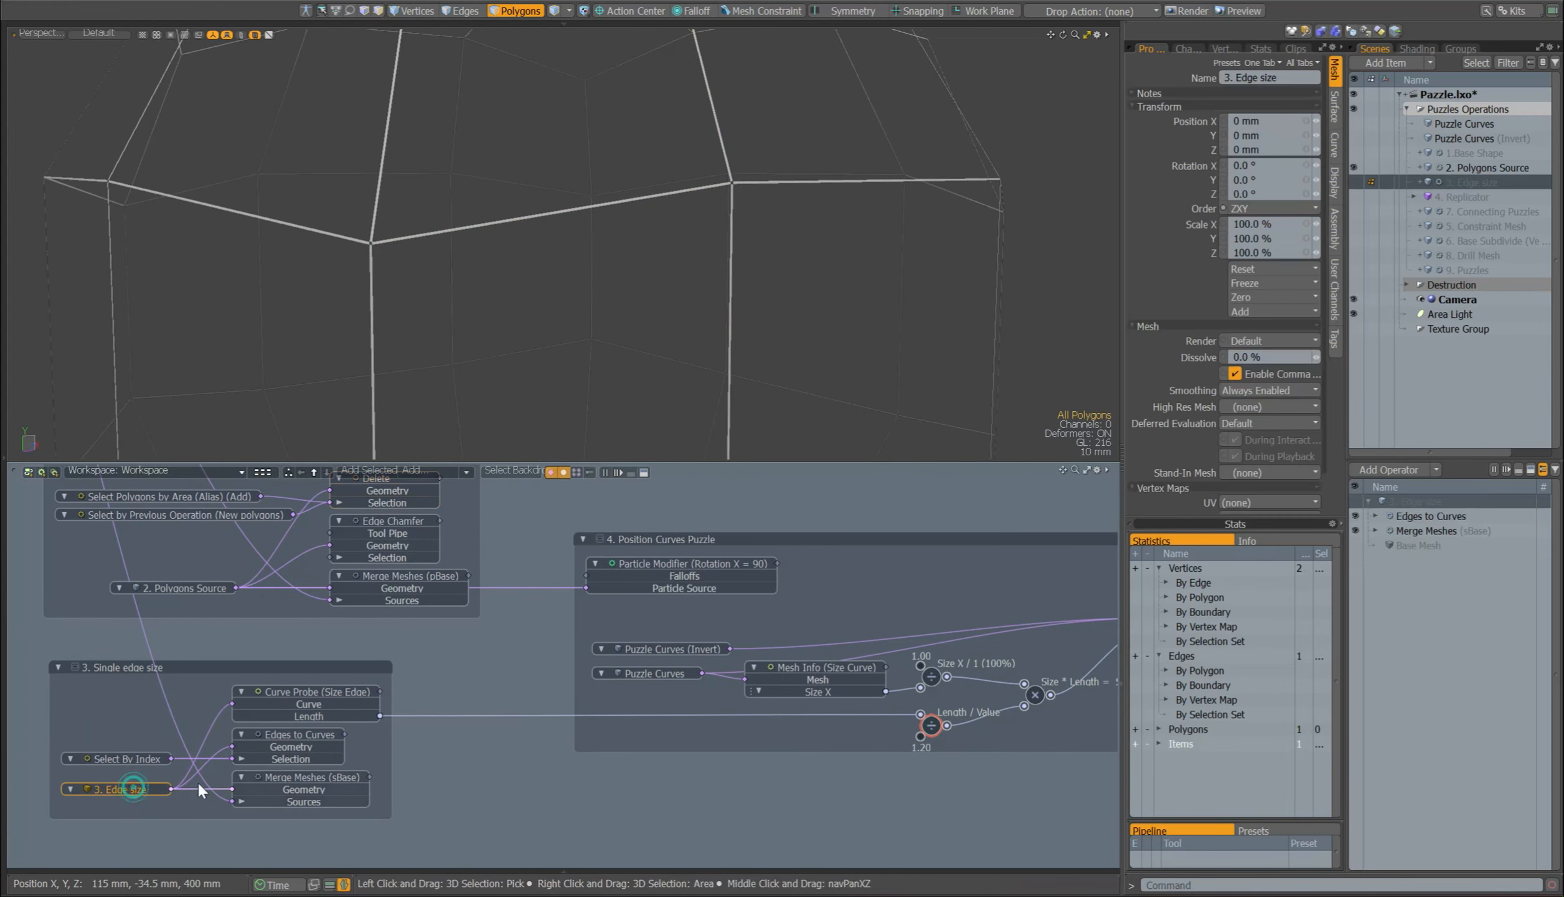
pyautogui.click(1354, 167)
pyautogui.click(1354, 182)
# Step: Turn off the Edges to Curves operator of 3. Edge size to inspect the merged mesh, then turn it back on
pyautogui.click(1355, 516)
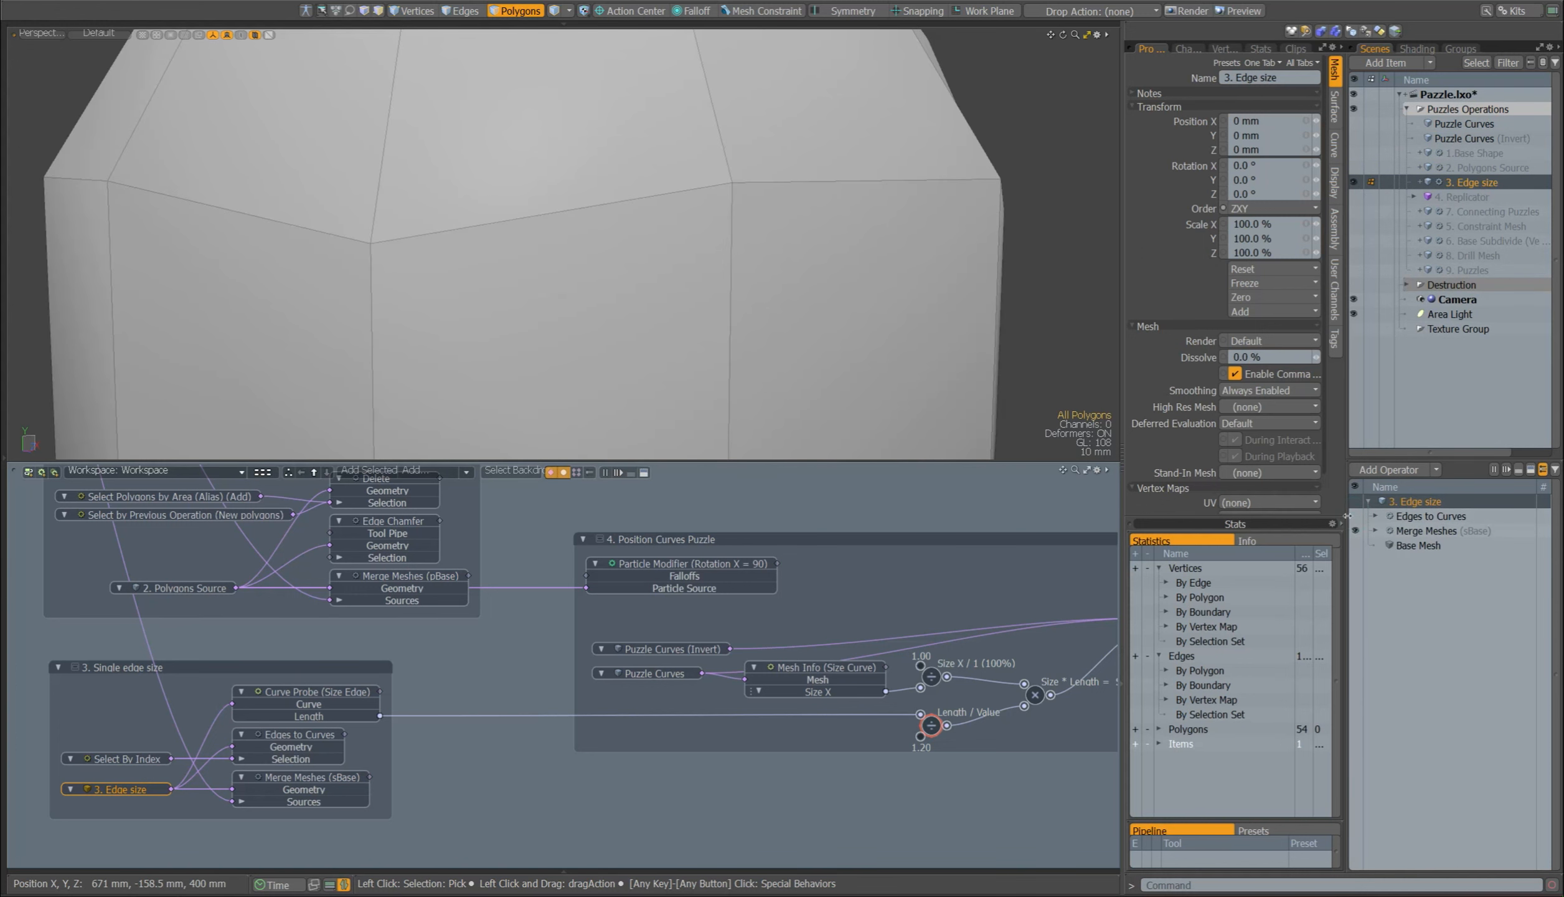
pyautogui.keyDown('ctrl'); pyautogui.keyDown('alt'); pyautogui.moveTo(841, 237); pyautogui.dragTo(760, 168); pyautogui.keyUp('alt'); pyautogui.keyUp('ctrl')
pyautogui.moveTo(760, 169)
pyautogui.keyDown('alt'); pyautogui.keyDown('shift'); pyautogui.mouseDown()
pyautogui.moveTo(765, 220)
pyautogui.moveTo(760, 147)
pyautogui.mouseUp(); pyautogui.keyUp('shift'); pyautogui.keyUp('alt')
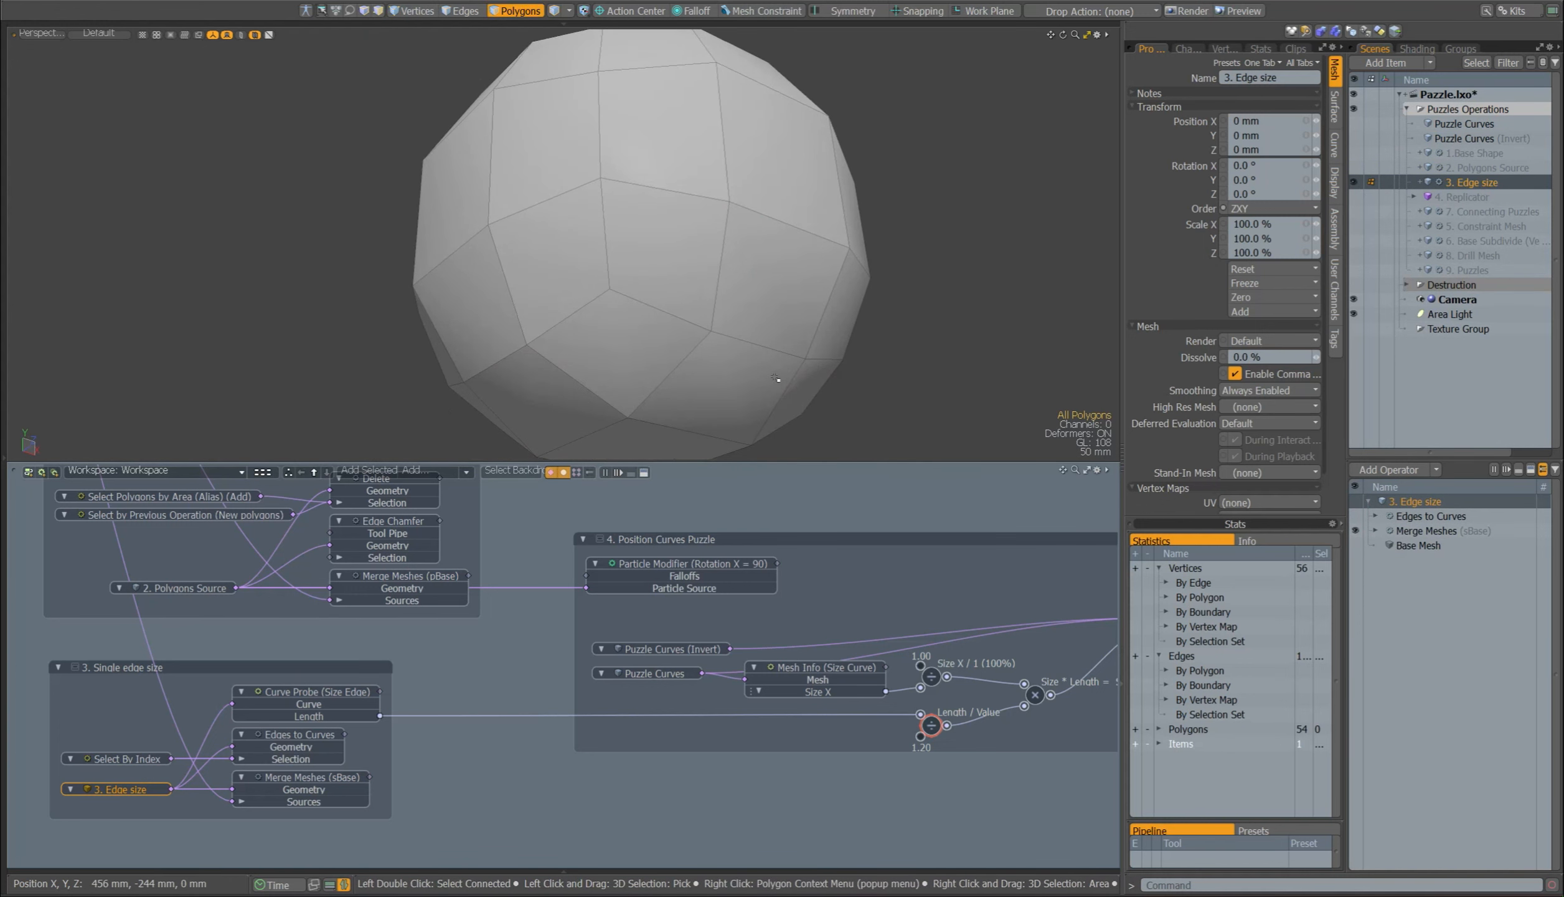
pyautogui.click(1356, 531)
pyautogui.click(1356, 531)
pyautogui.click(1406, 517)
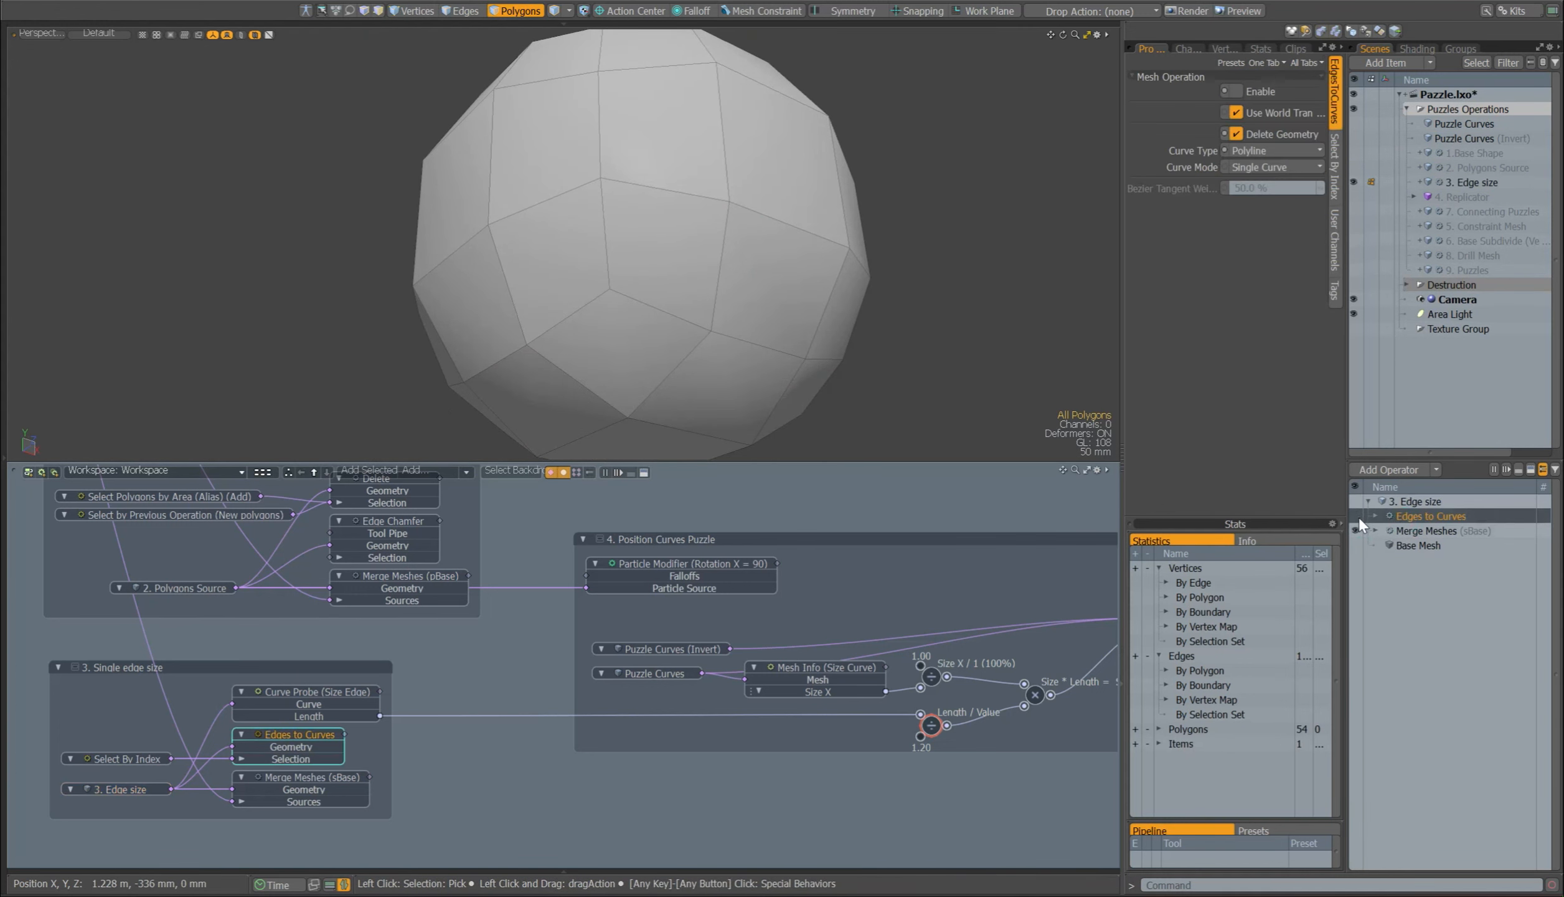
pyautogui.click(1355, 515)
pyautogui.keyDown('alt'); pyautogui.moveTo(570, 361); pyautogui.dragTo(773, 366); pyautogui.keyUp('alt')
# Step: Try other edge indices such as 2 and 5 in the Select By Index node, then restore index 0
pyautogui.click(121, 758)
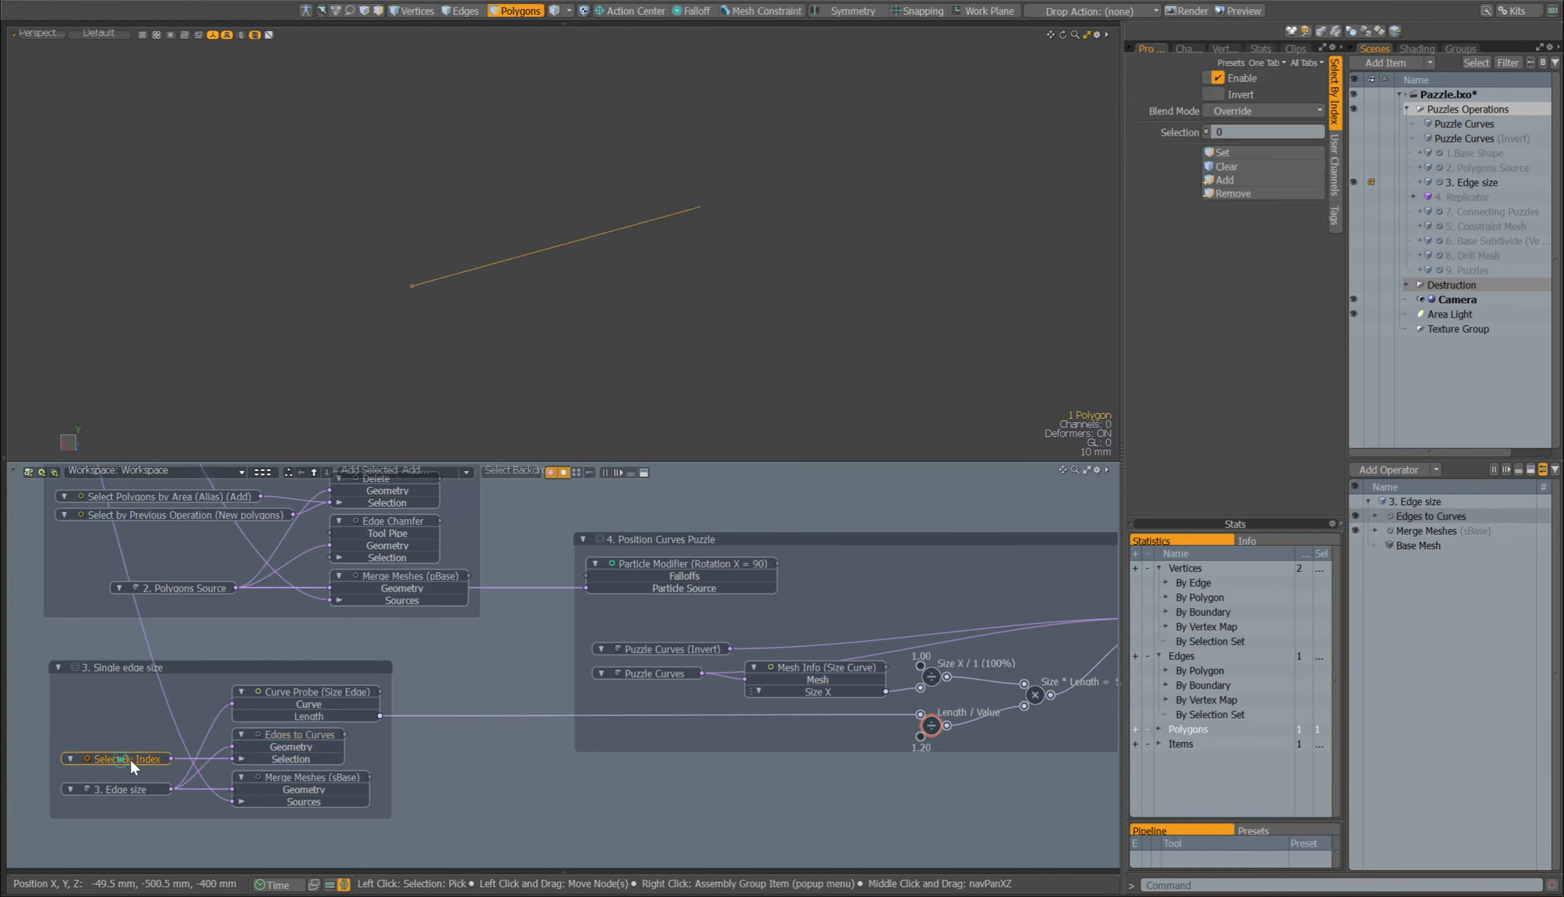
pyautogui.click(1236, 132)
pyautogui.write('1')
pyautogui.press('Return')
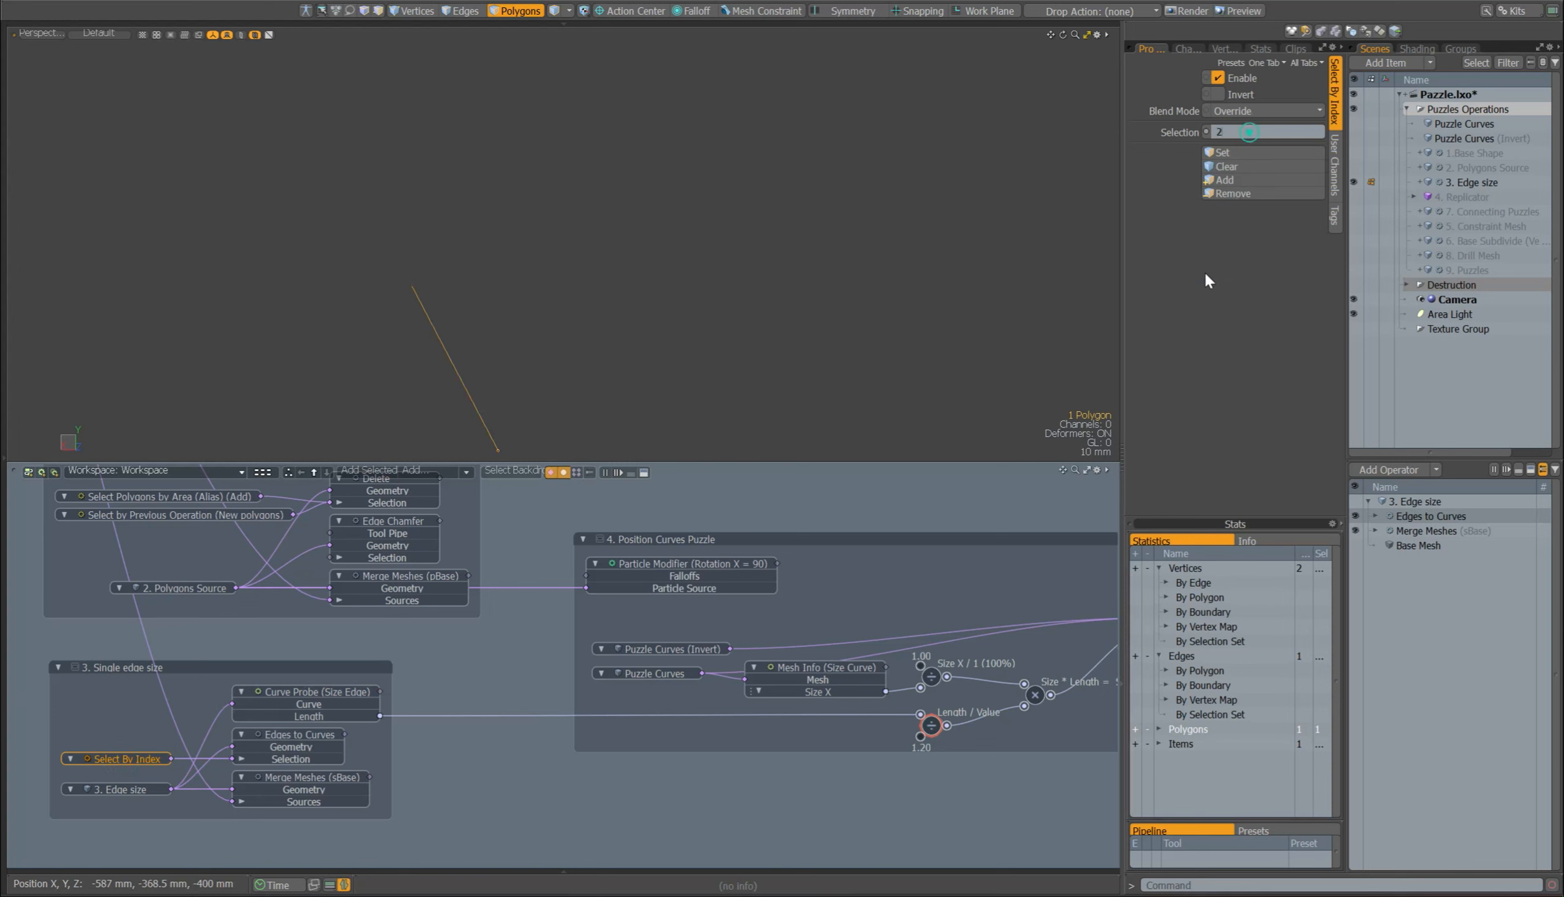
pyautogui.click(1260, 132)
pyautogui.write('5')
pyautogui.press('Return')
# Step: Turn off Delete Geometry for Edges to Curves to compare the curve with the source mesh, then turn it back on
pyautogui.click(264, 734)
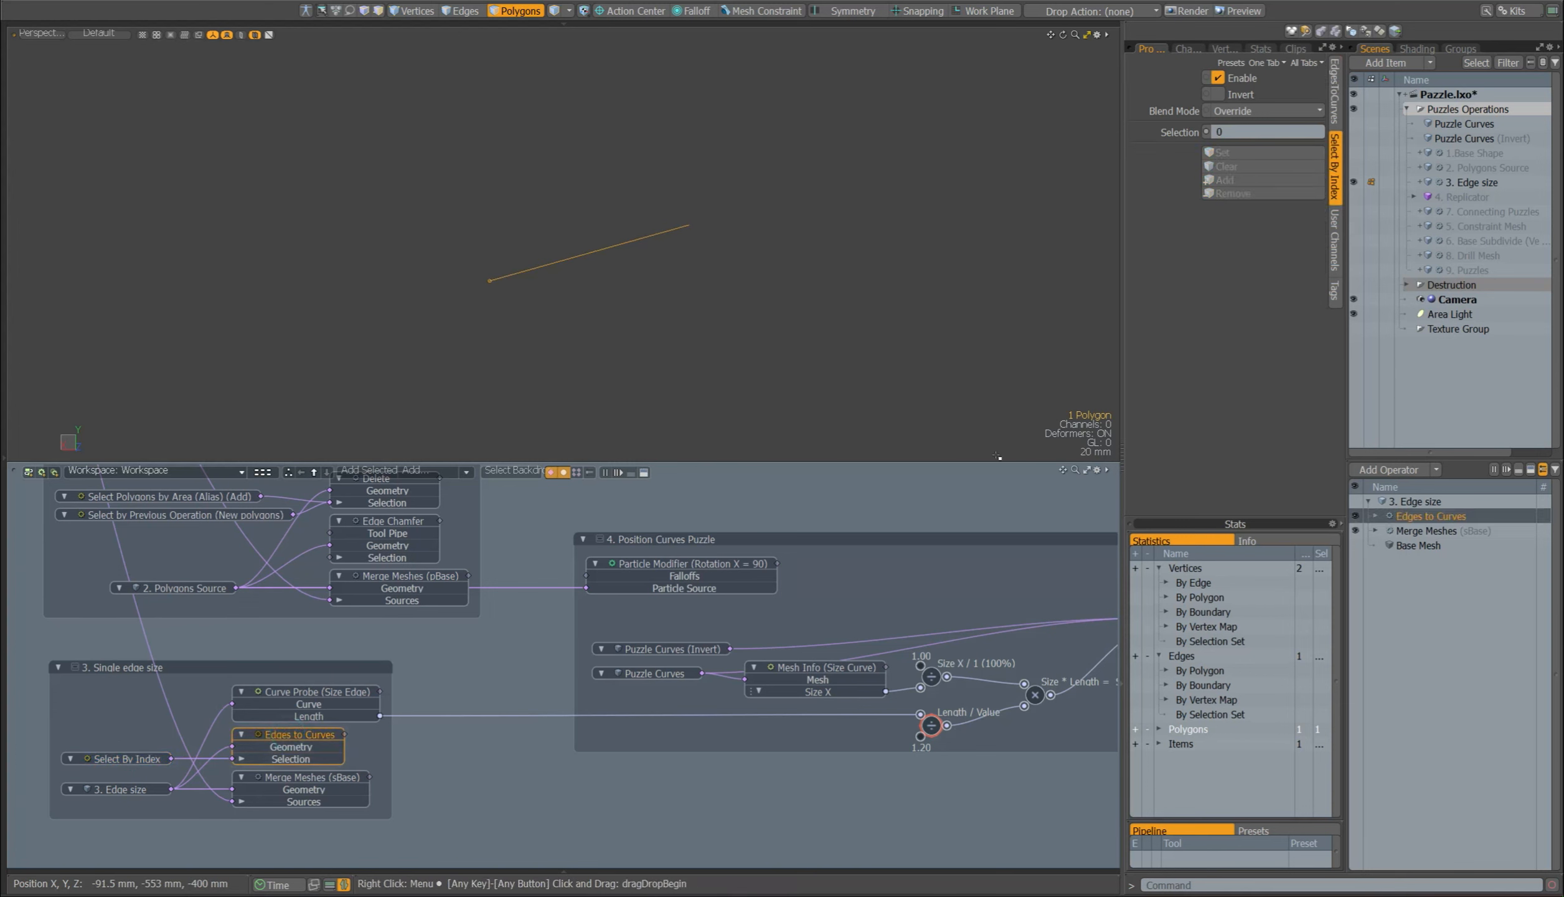
pyautogui.click(1334, 112)
pyautogui.click(1278, 153)
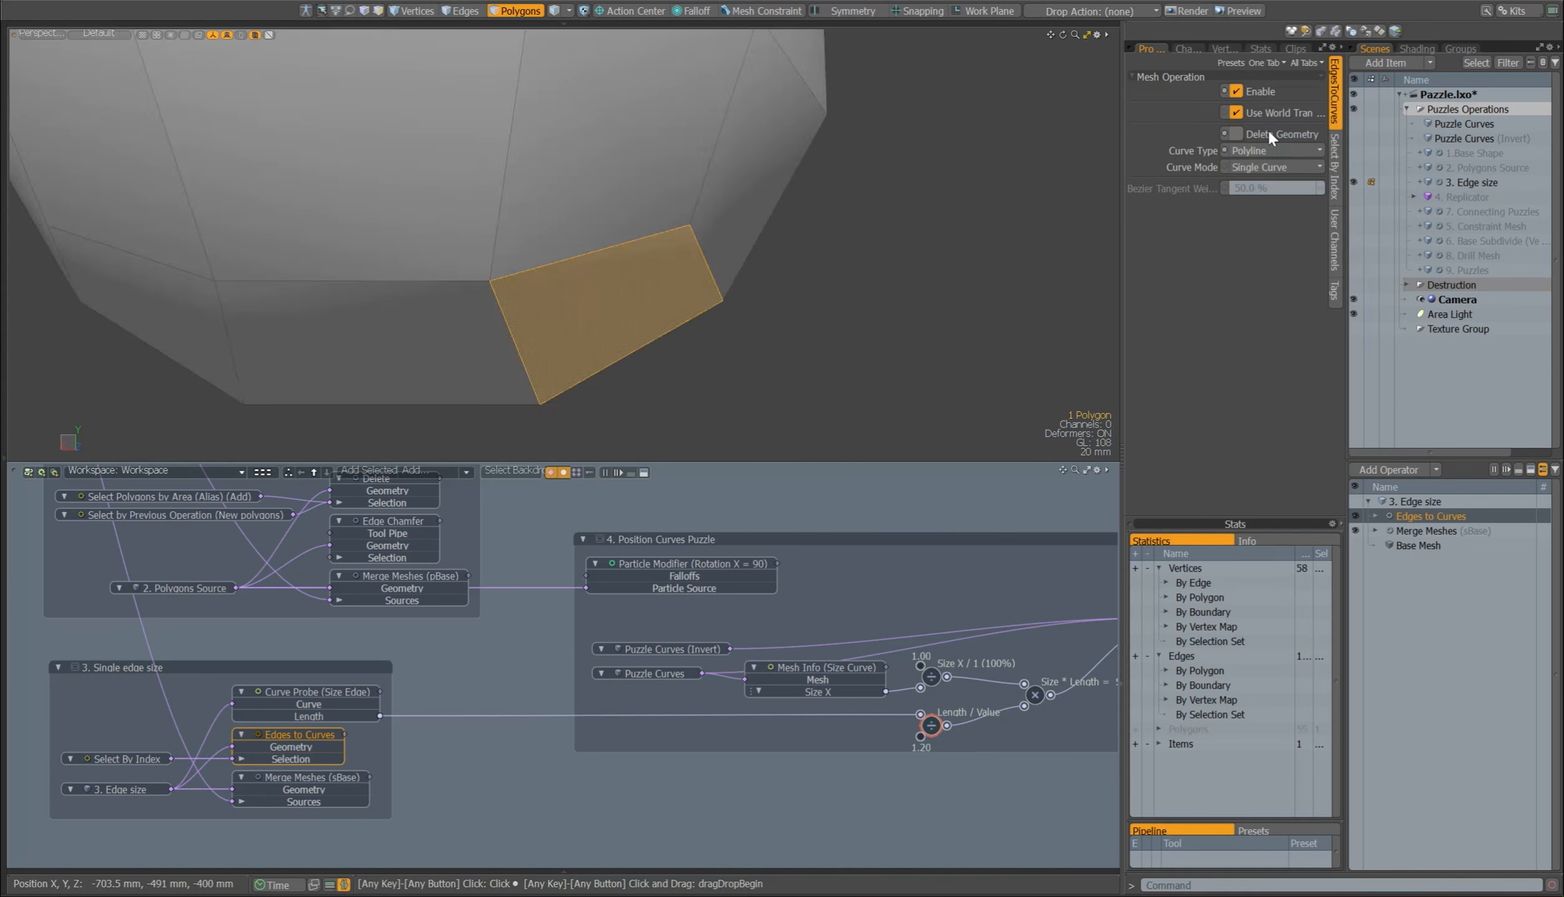
# Step: Review the Curve Probe (Size Edge) node's settings and search the nodes available for the schematic for probes without adding one
pyautogui.click(293, 692)
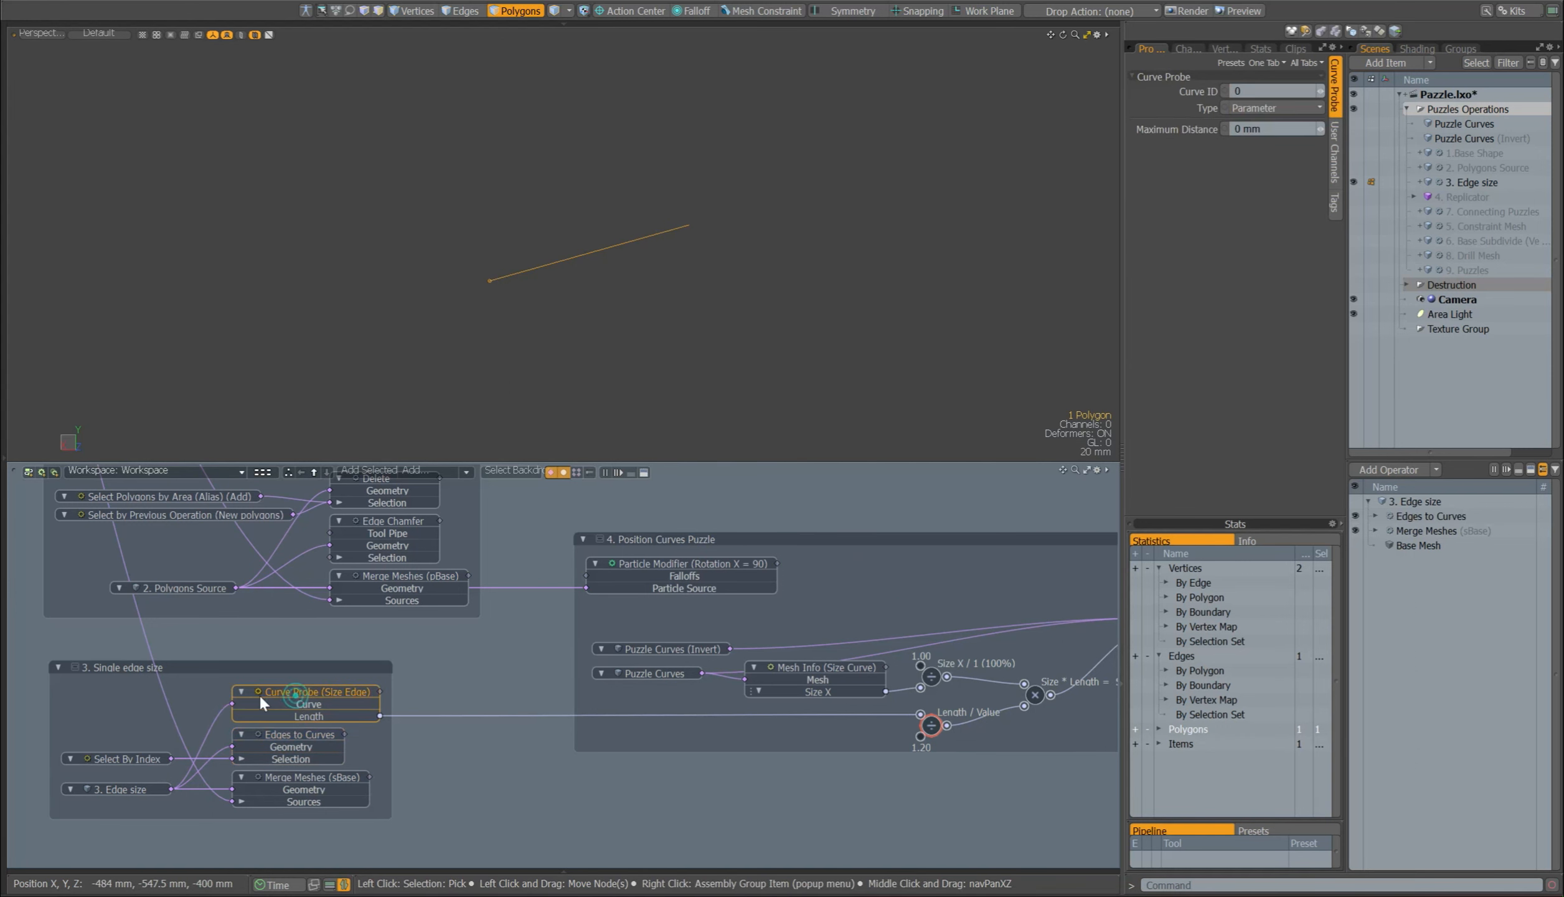
pyautogui.click(432, 469)
pyautogui.write('prob')
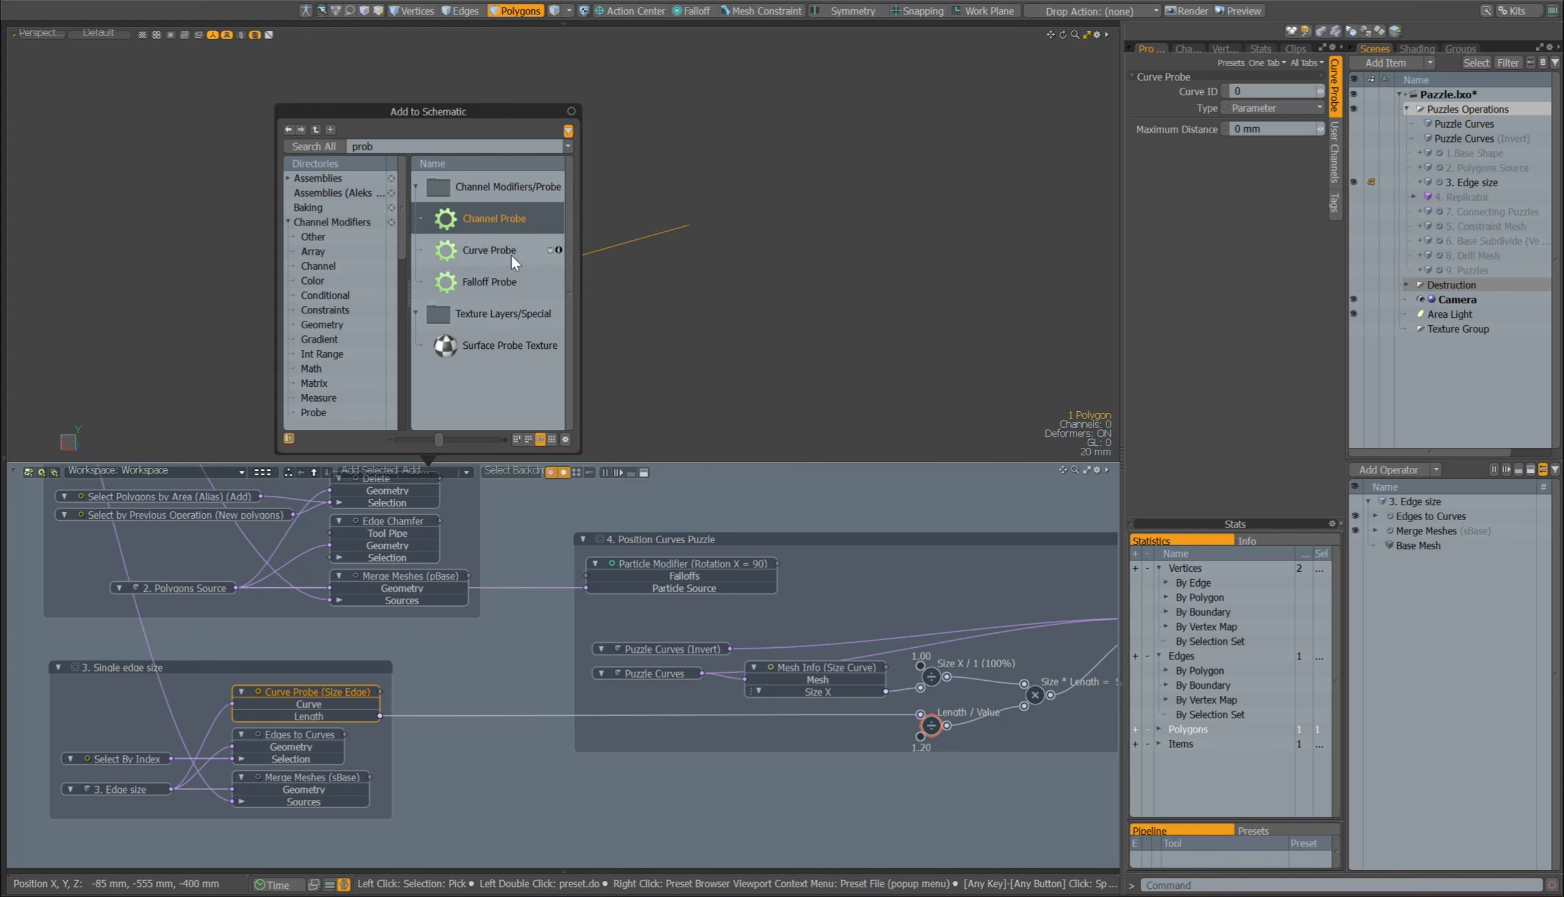
pyautogui.click(470, 249)
pyautogui.click(444, 700)
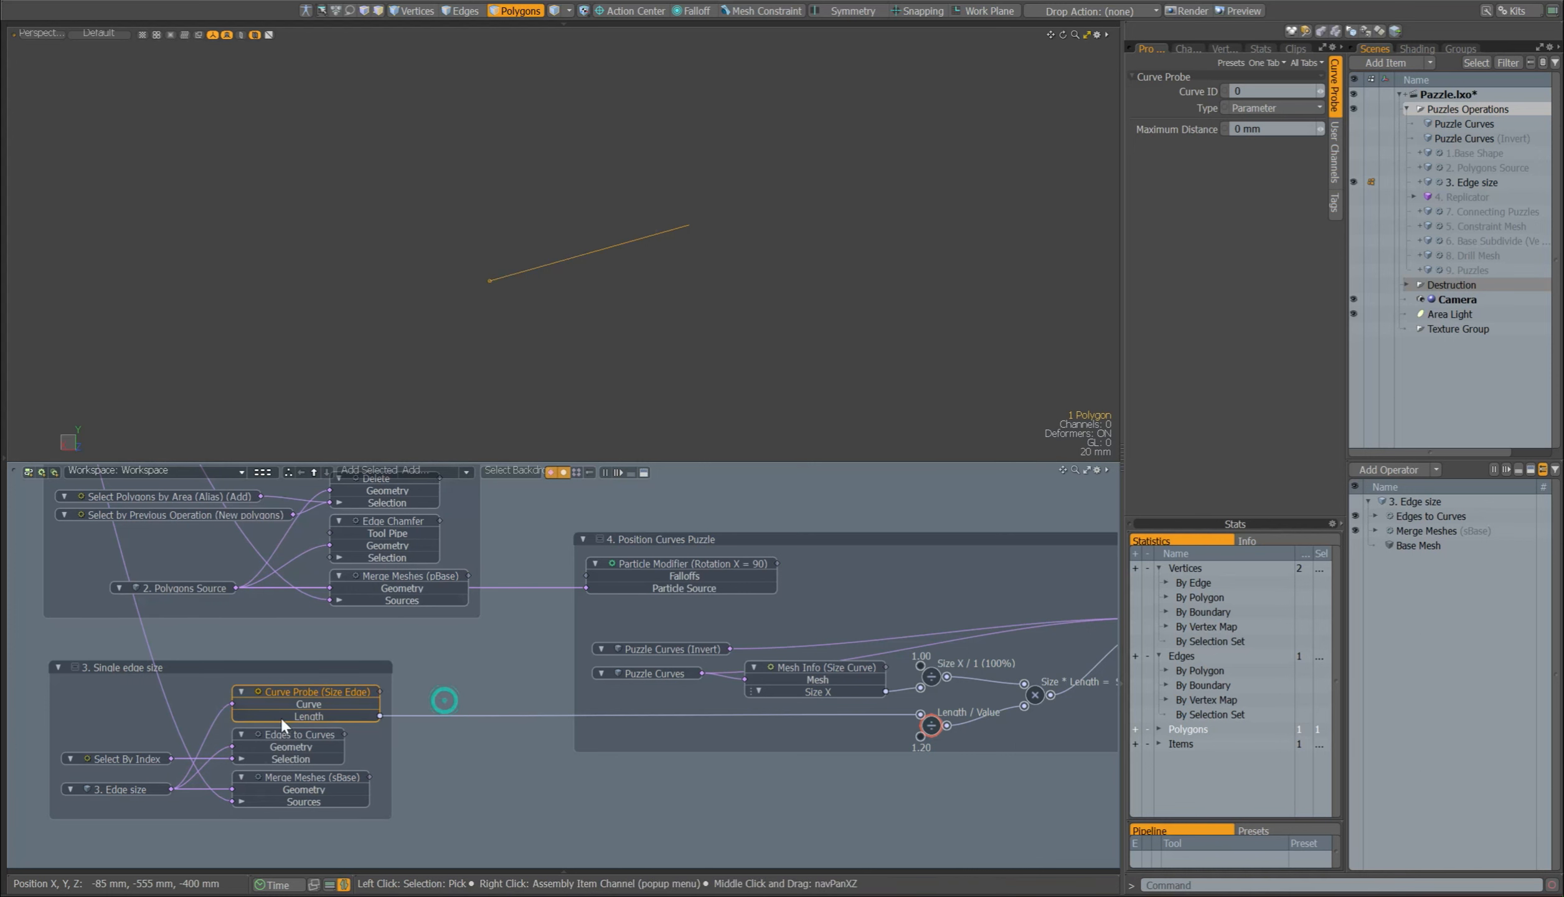
# Step: Hide 3. Edge size, show 4. Replicator and select the Particle Modifier (Rotation X = 90) node
pyautogui.moveTo(1076, 617); pyautogui.dragTo(814, 662, button='middle')
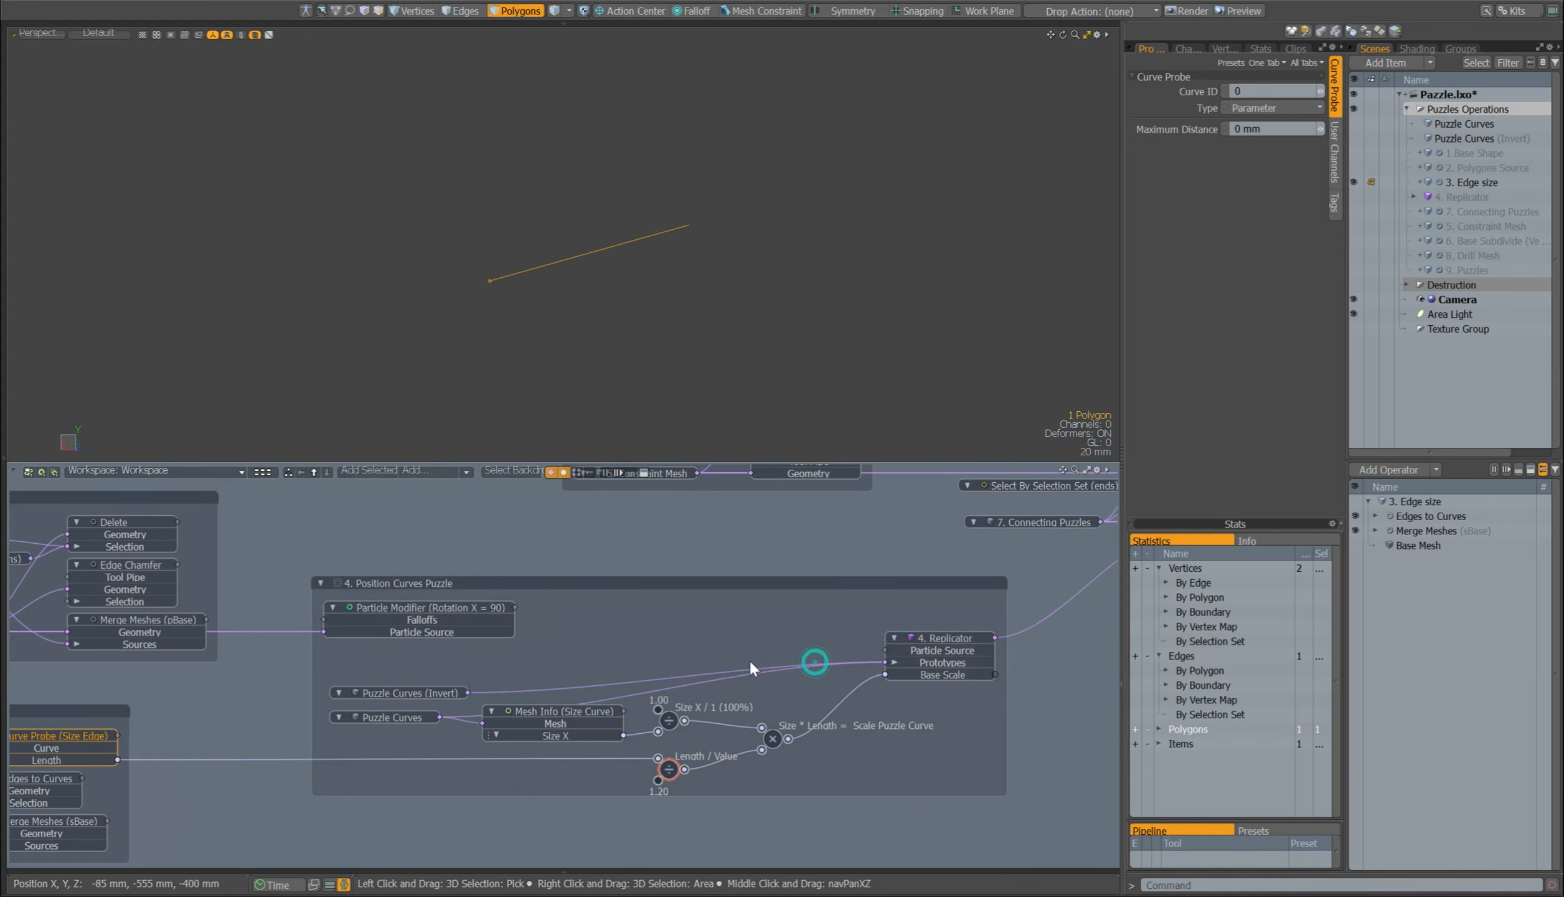
pyautogui.click(1354, 182)
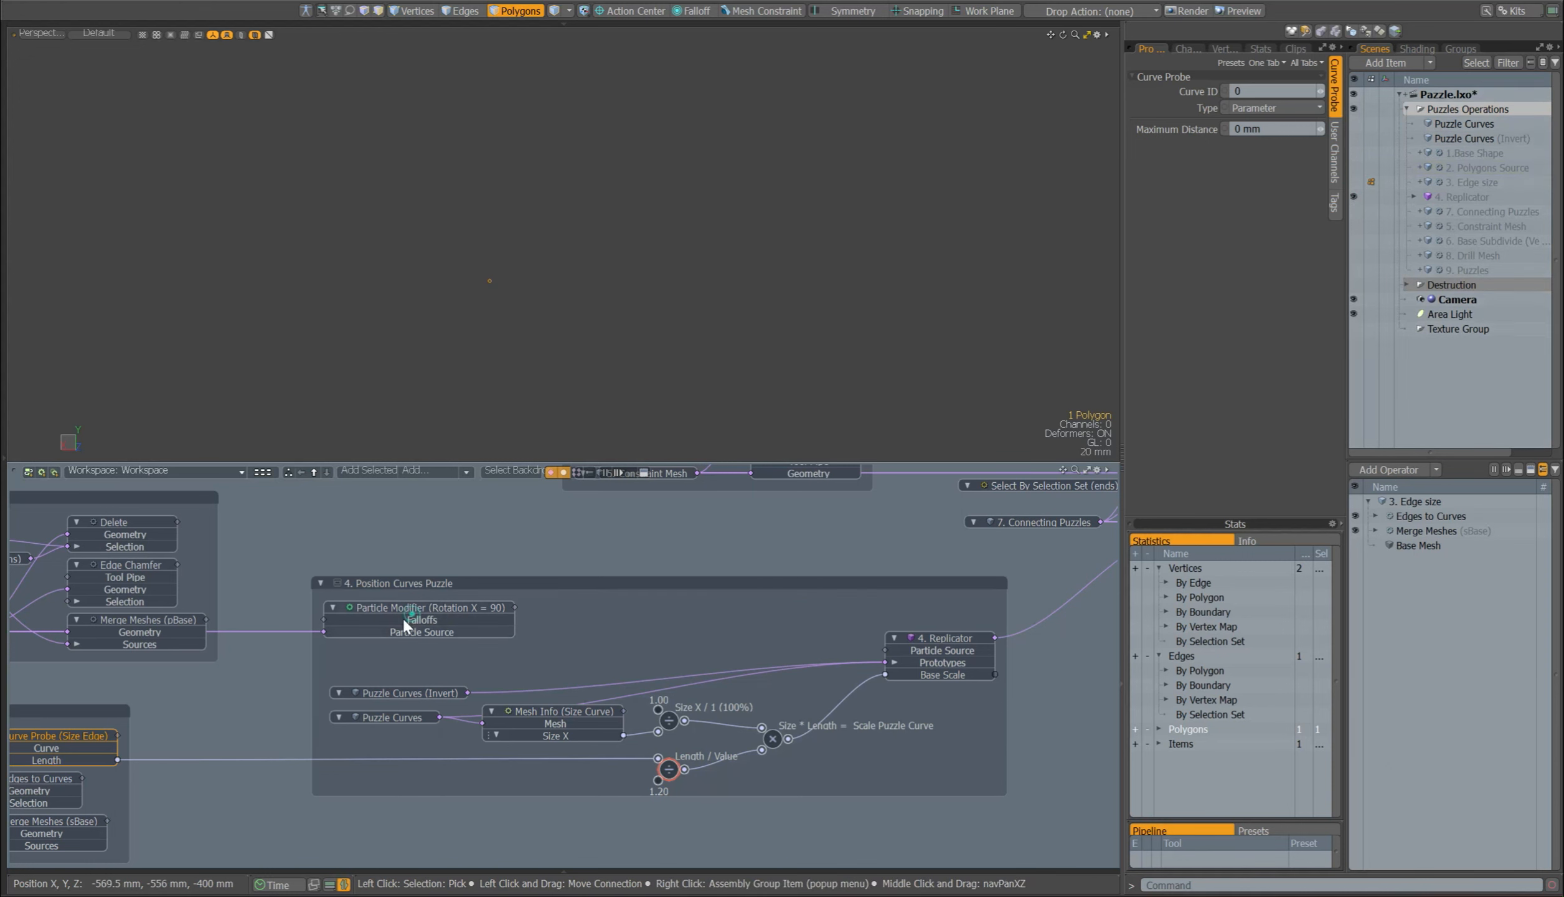
pyautogui.click(359, 623)
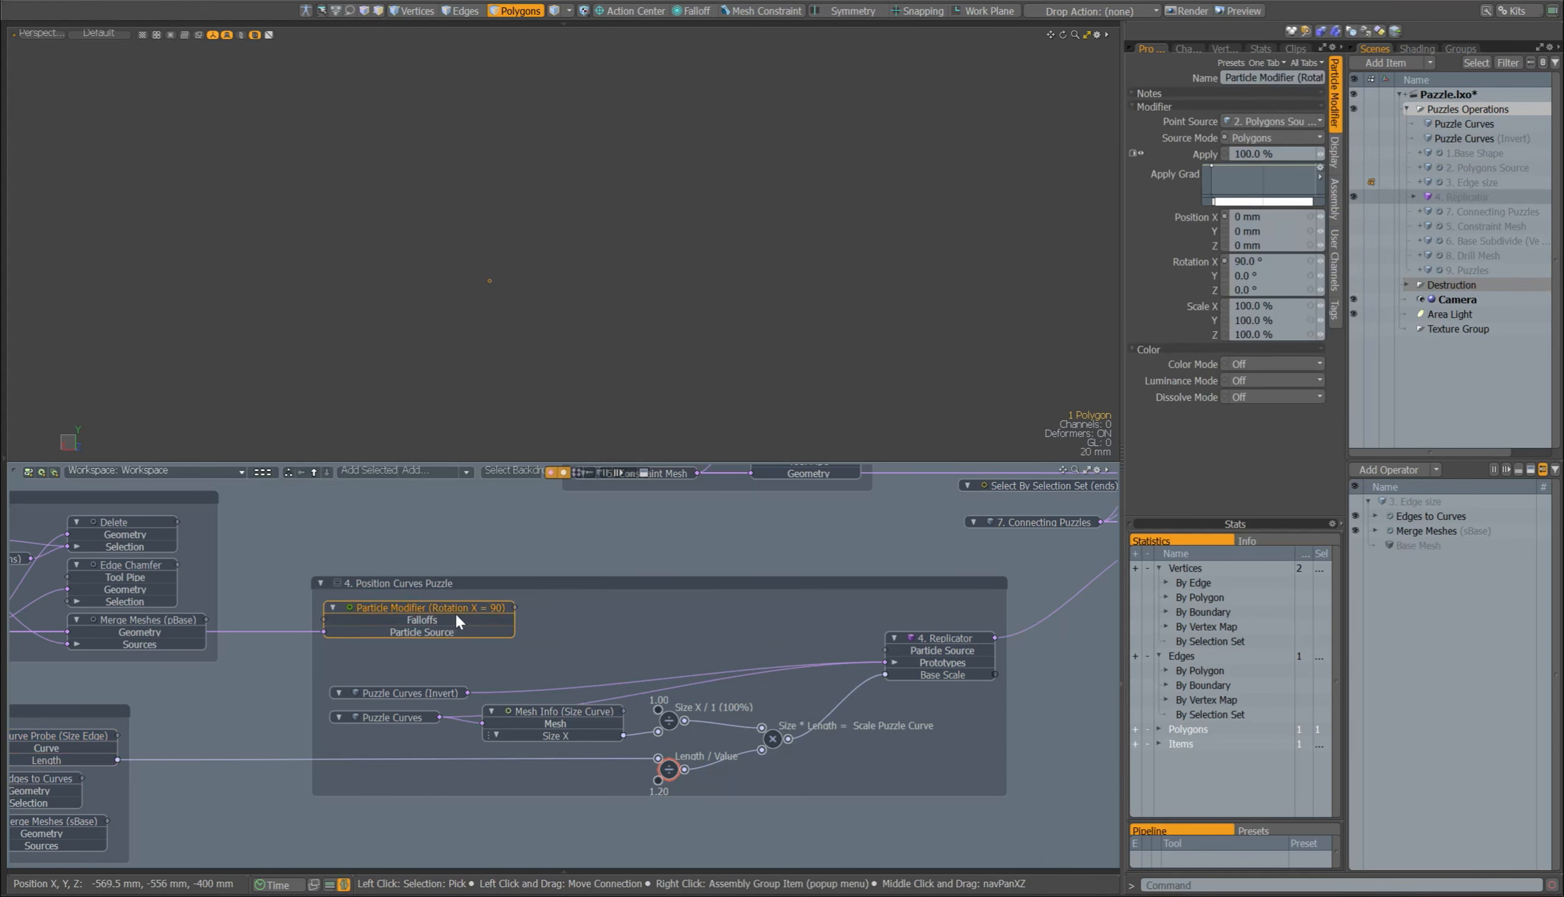
# Step: Add 2. Polygons Source to the selection and connect the Particle Modifier (Rotation X = 90) to the Particle Source of 4. Replicator
pyautogui.click(122, 631)
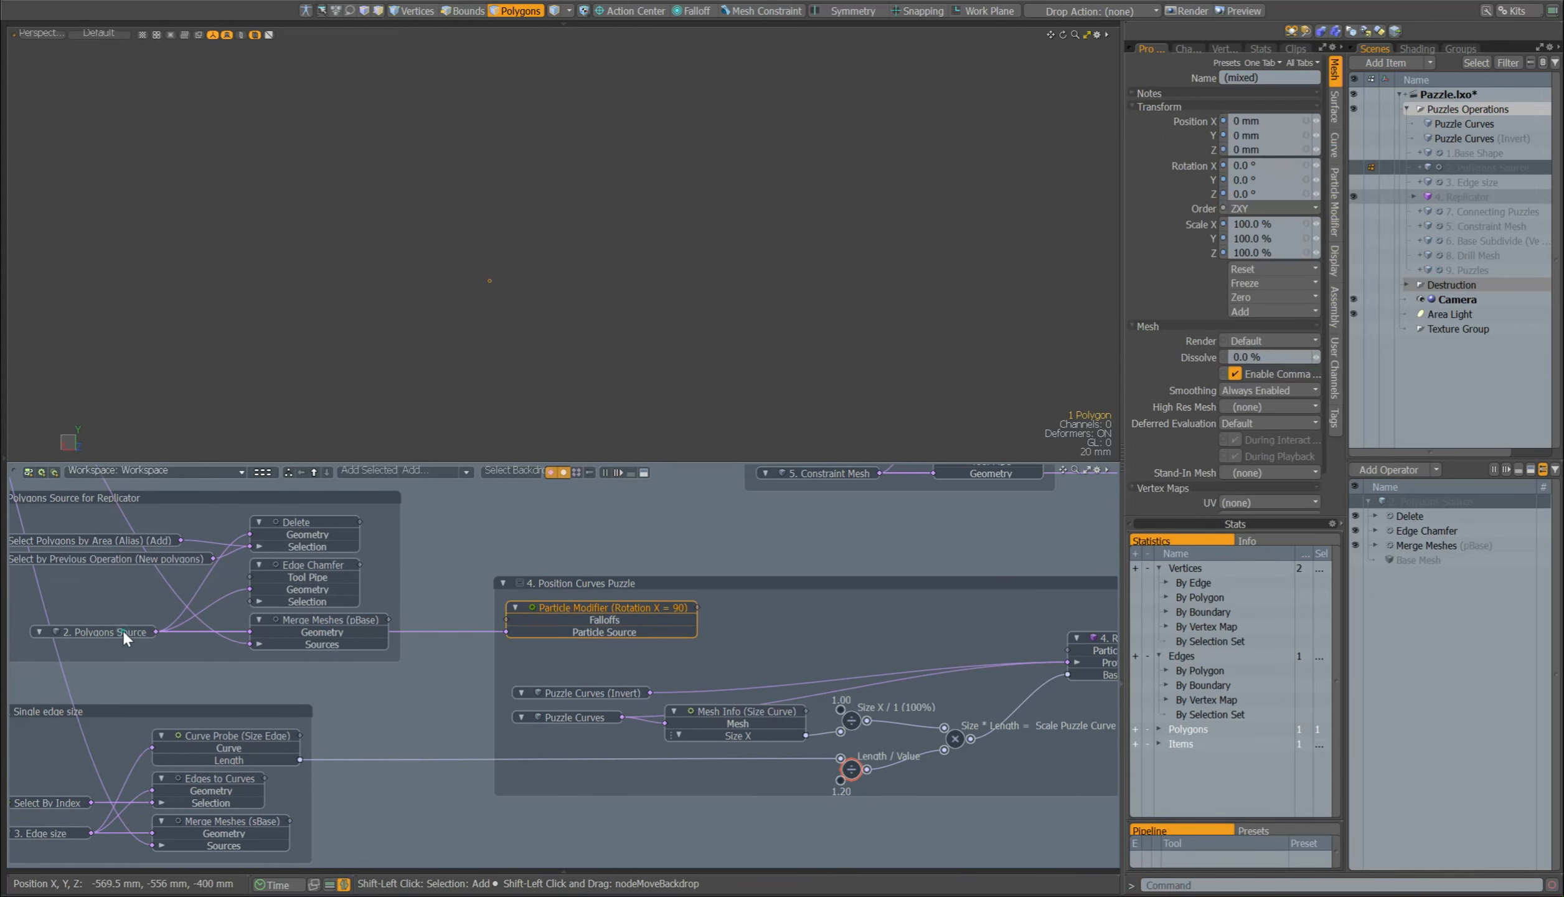
pyautogui.keyDown('alt'); pyautogui.moveTo(593, 185); pyautogui.dragTo(585, 249); pyautogui.keyUp('alt')
pyautogui.keyDown('ctrl'); pyautogui.keyDown('alt'); pyautogui.moveTo(637, 315); pyautogui.dragTo(504, 333); pyautogui.keyUp('alt'); pyautogui.keyUp('ctrl')
pyautogui.keyDown('alt'); pyautogui.moveTo(699, 592); pyautogui.dragTo(444, 594); pyautogui.keyUp('alt')
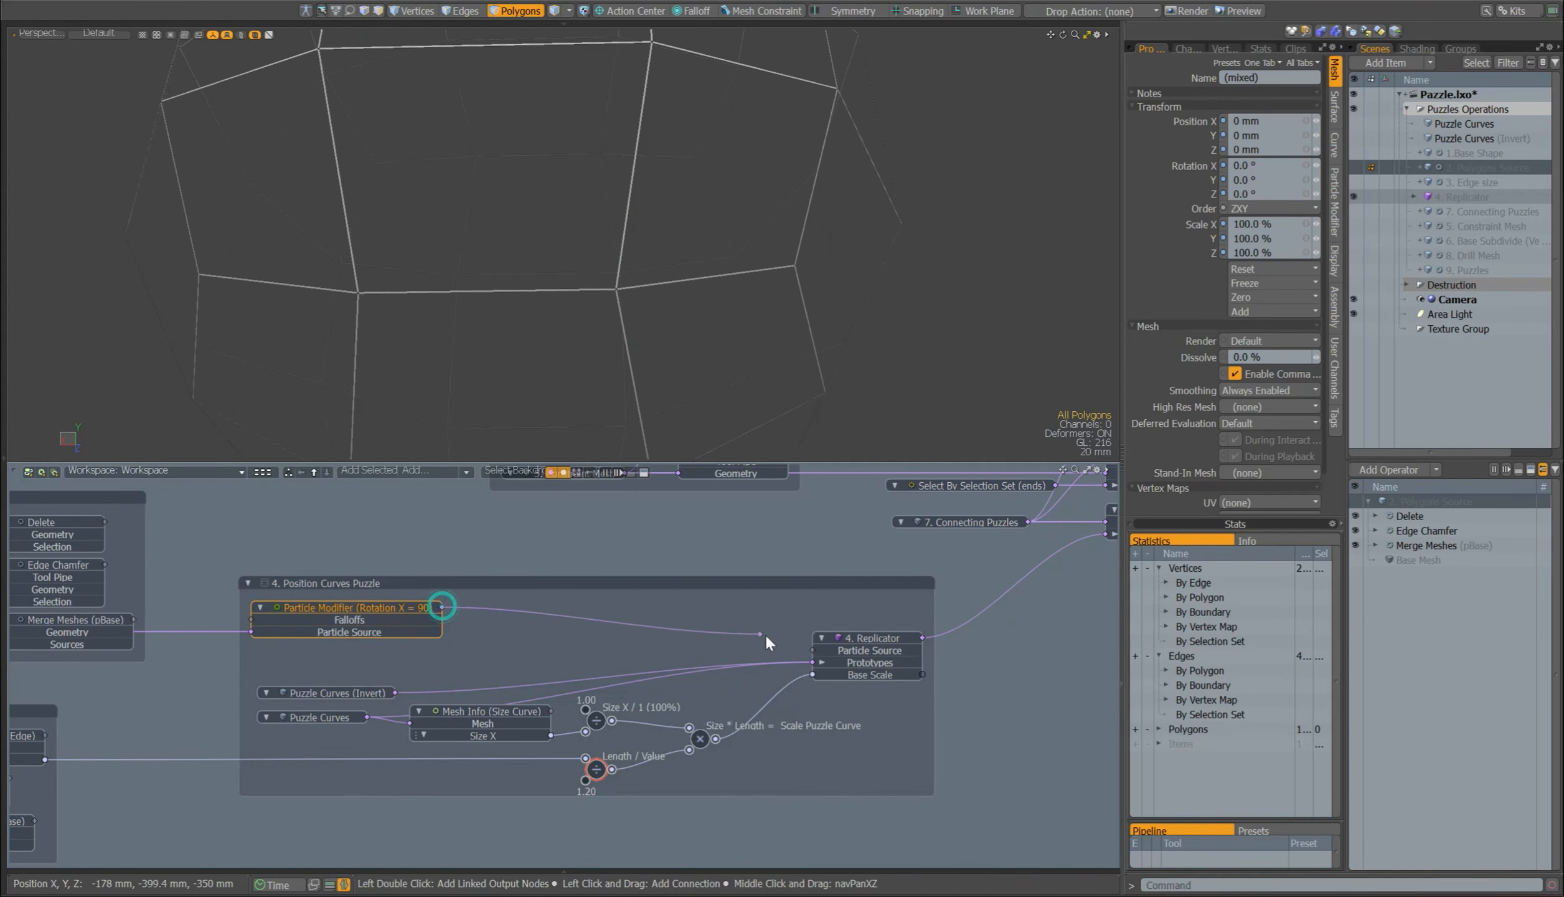
pyautogui.moveTo(820, 652); pyautogui.dragTo(820, 652)
pyautogui.keyDown('alt'); pyautogui.moveTo(569, 296); pyautogui.dragTo(722, 249); pyautogui.keyUp('alt')
pyautogui.keyDown('ctrl'); pyautogui.keyDown('alt'); pyautogui.moveTo(723, 249); pyautogui.dragTo(695, 339); pyautogui.keyUp('alt'); pyautogui.keyUp('ctrl')
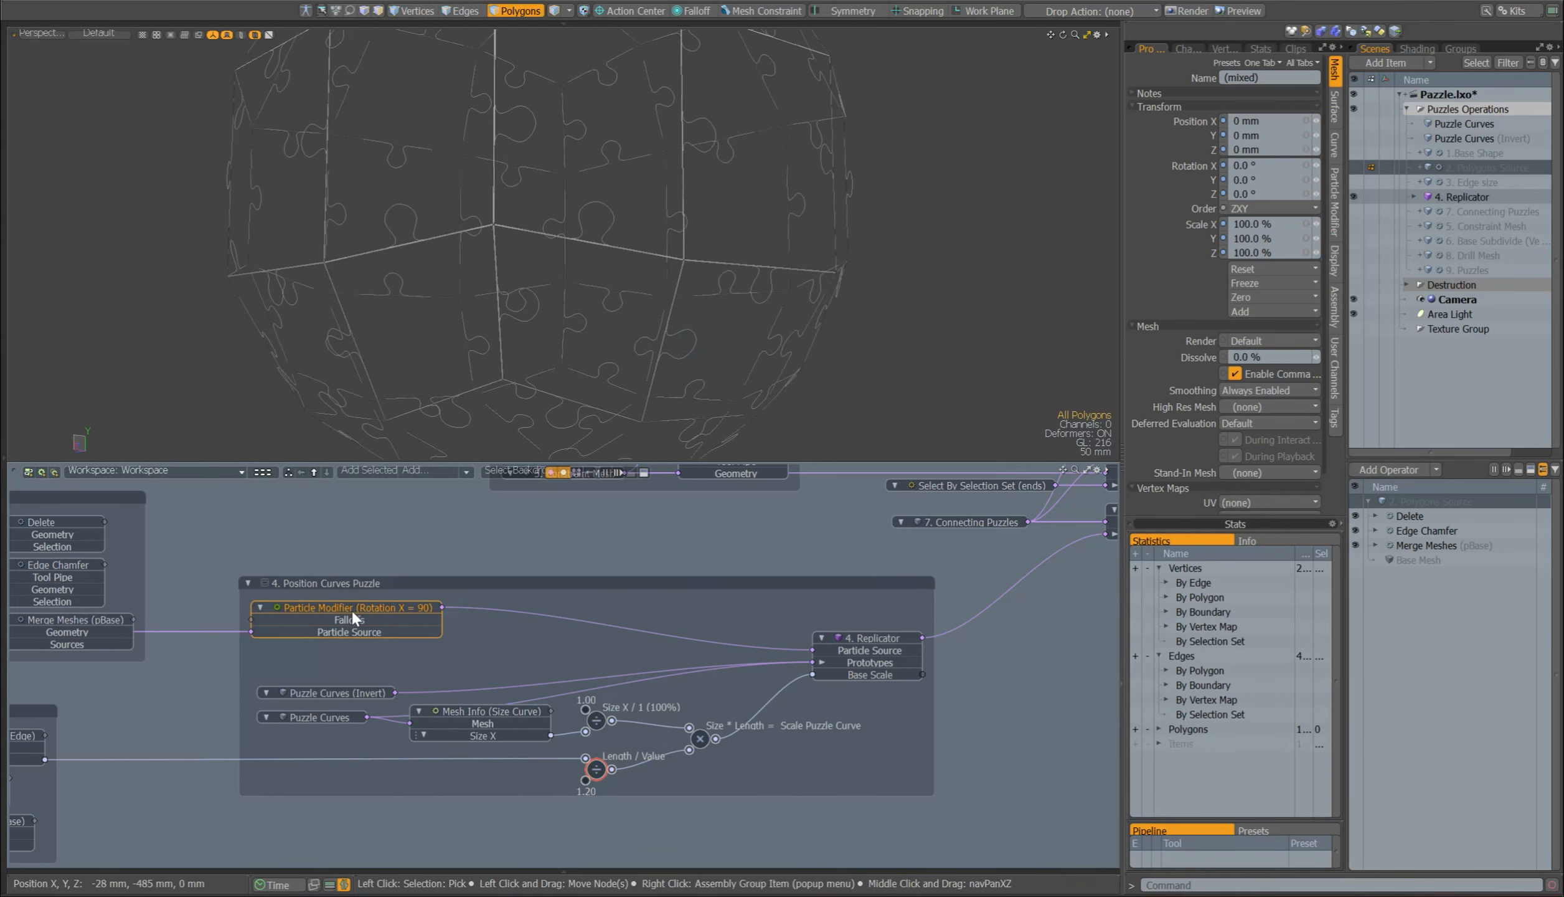
# Step: Try the Particle Modifier's Rotation X at 0°, inspect the replicated puzzle curves, and set it back to 90°
pyautogui.click(399, 605)
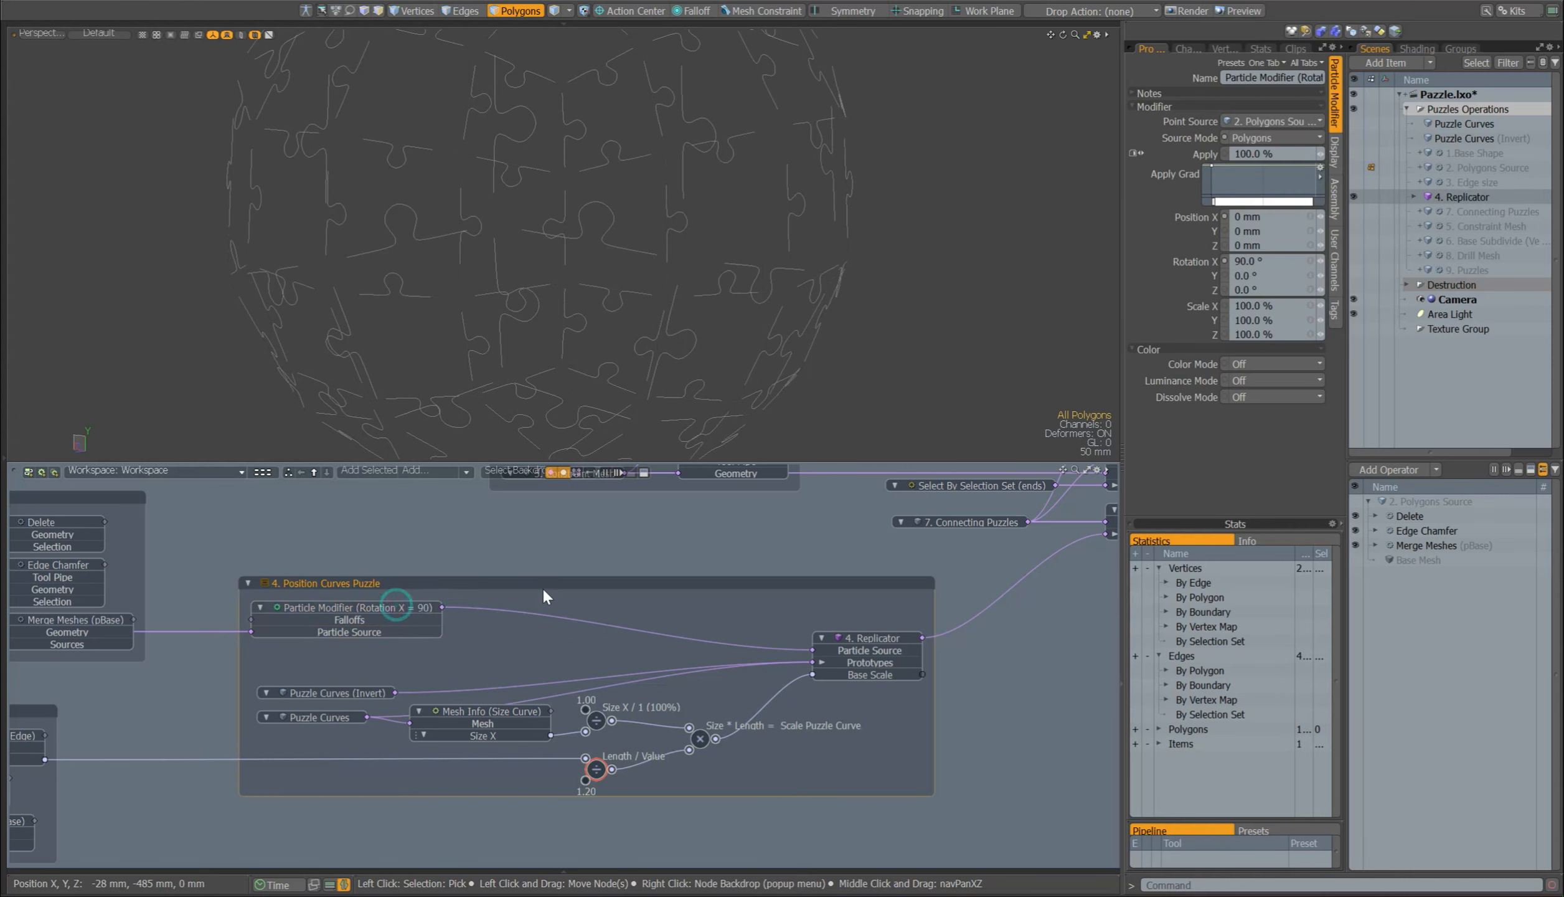
pyautogui.moveTo(1266, 262); pyautogui.dragTo(1214, 289)
pyautogui.write('0')
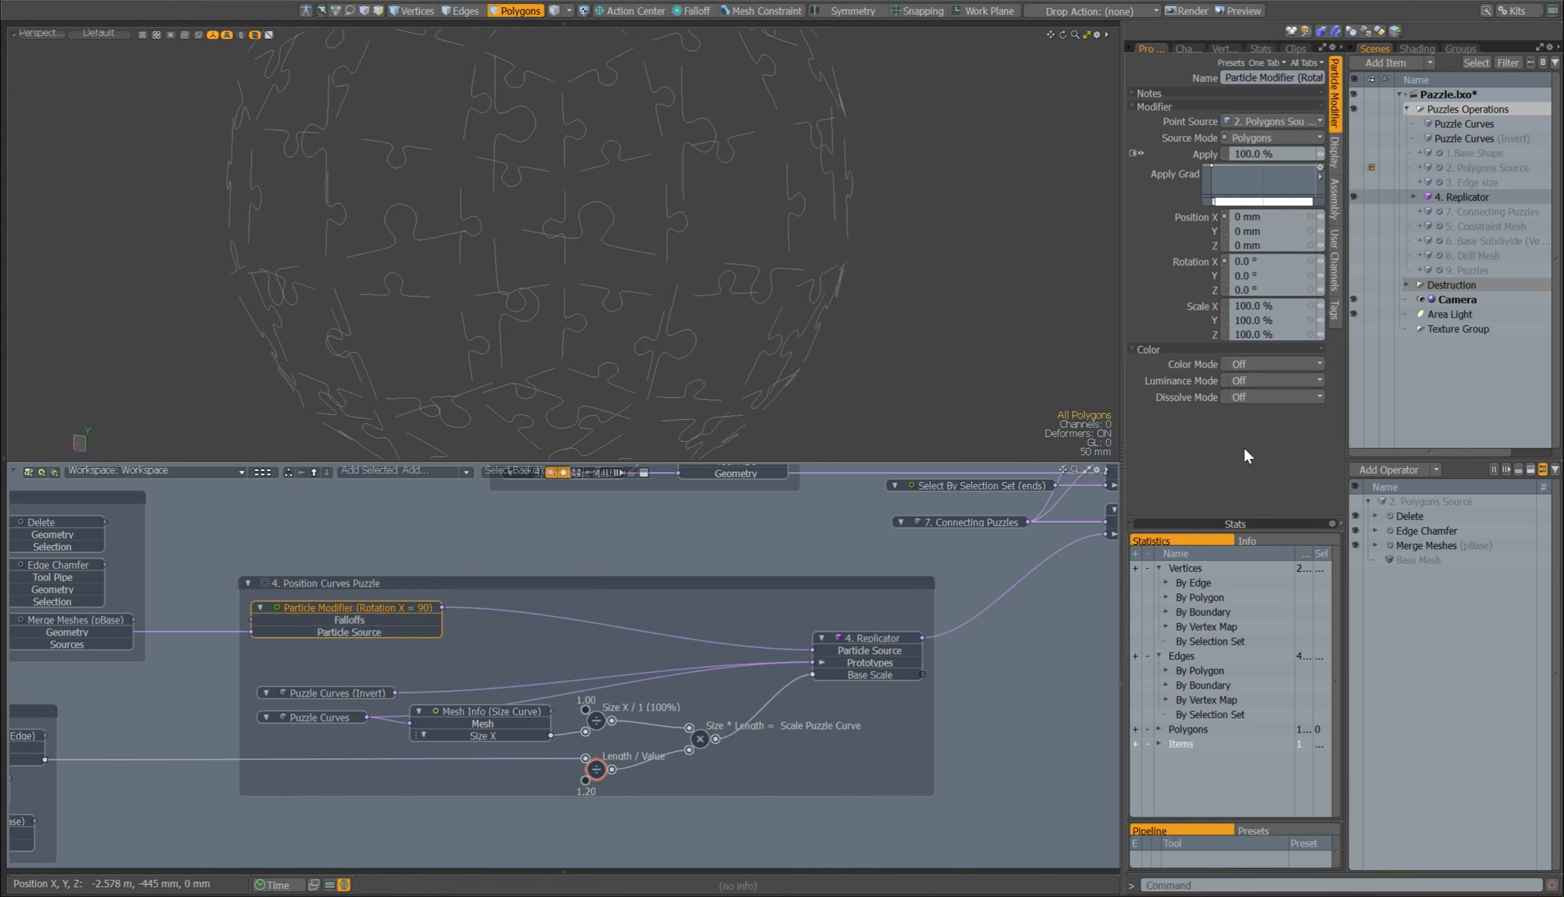
pyautogui.click(1244, 448)
pyautogui.keyDown('alt'); pyautogui.moveTo(822, 339); pyautogui.dragTo(915, 359); pyautogui.keyUp('alt')
pyautogui.moveTo(1265, 261); pyautogui.dragTo(1186, 267)
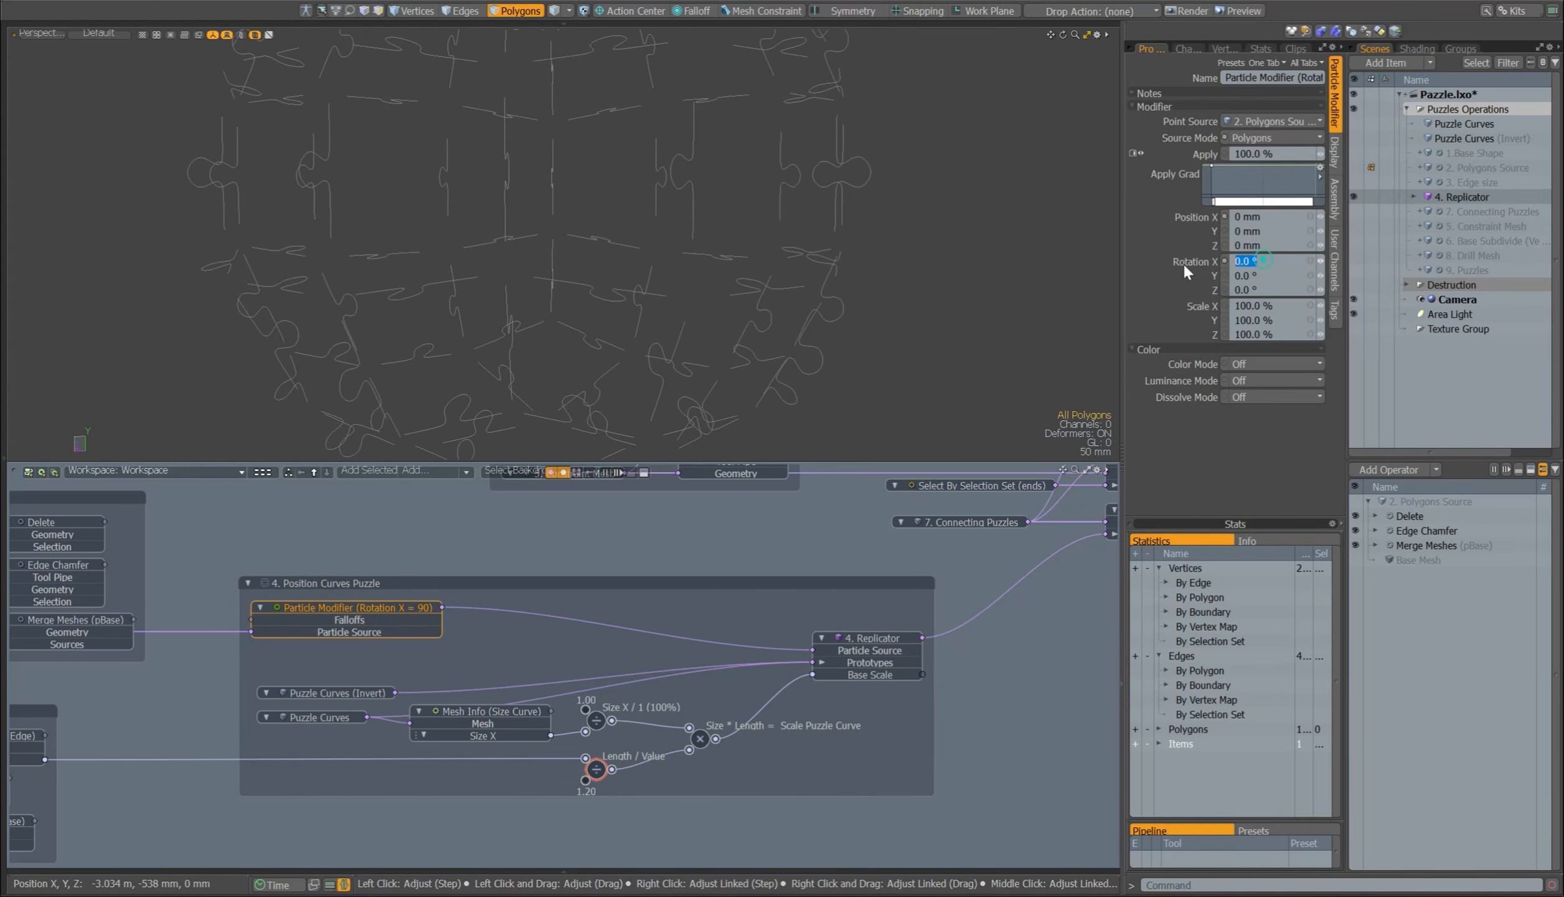
pyautogui.write('90')
pyautogui.press('Return')
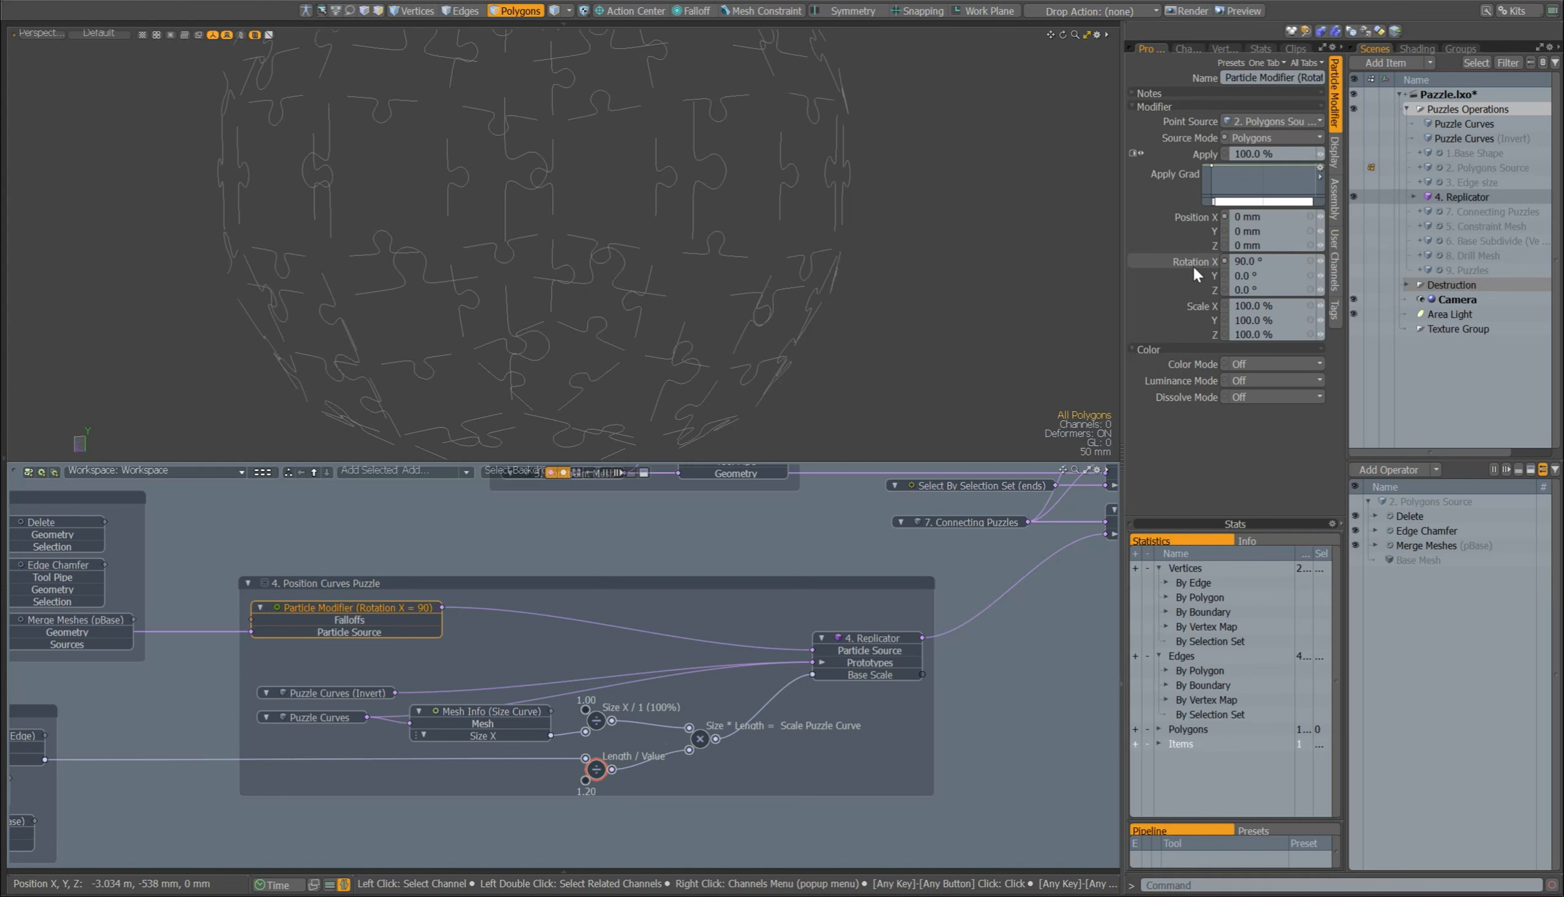
# Step: Examine the puzzle curve links into 4. Replicator's Prototypes and the Mesh Info (Size Curve) node, and search the schematic nodes for "inf"
pyautogui.click(693, 680)
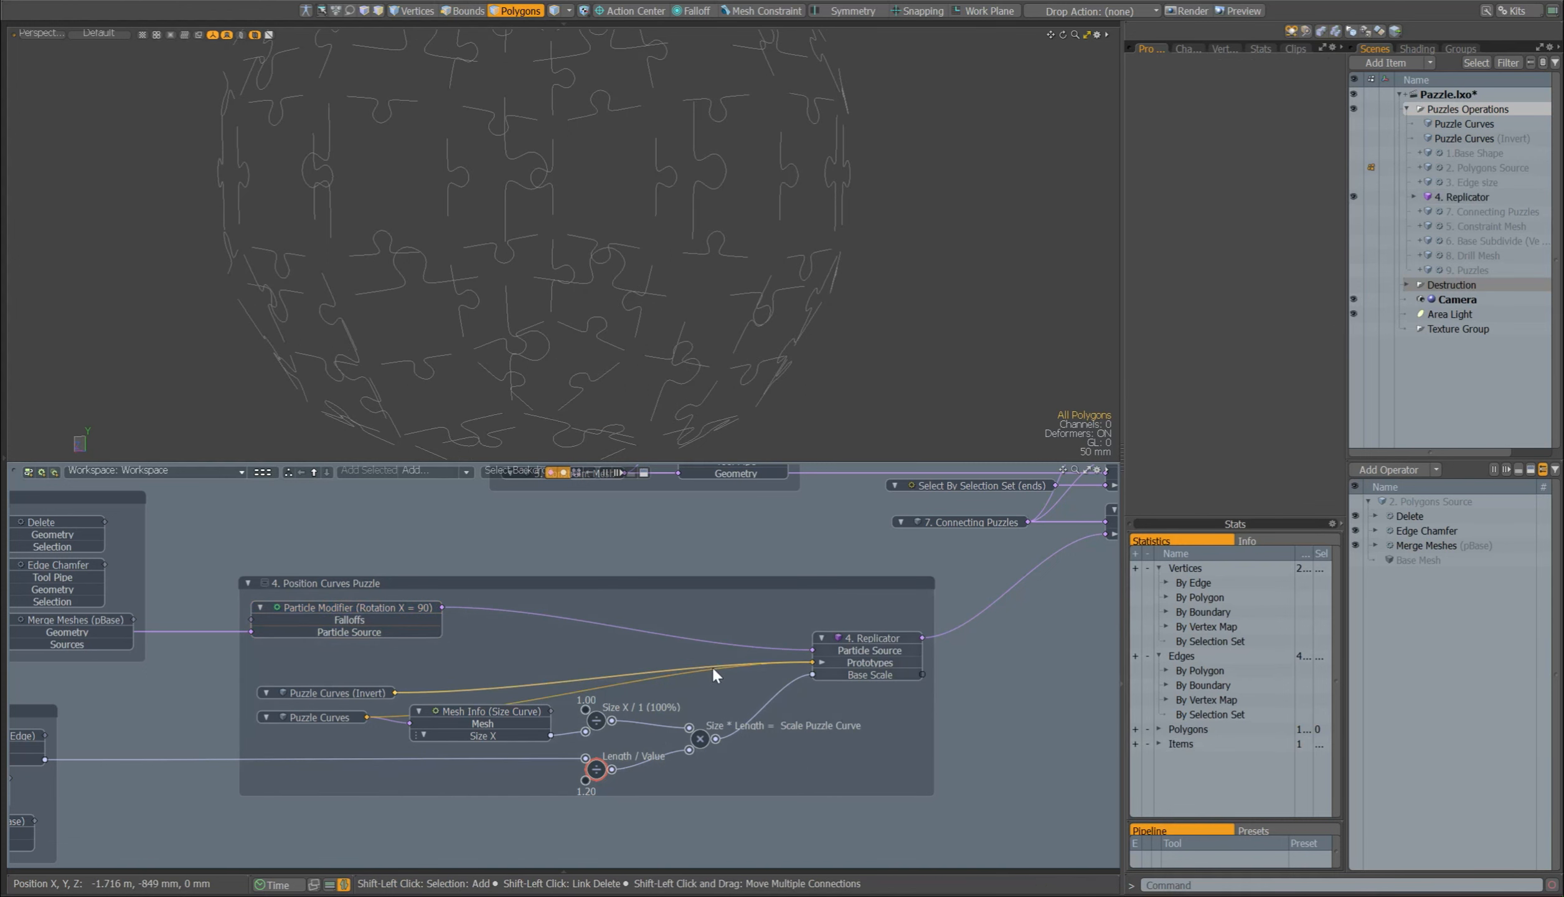
pyautogui.keyDown('shift'); pyautogui.moveTo(713, 667); pyautogui.dragTo(811, 661); pyautogui.keyUp('shift')
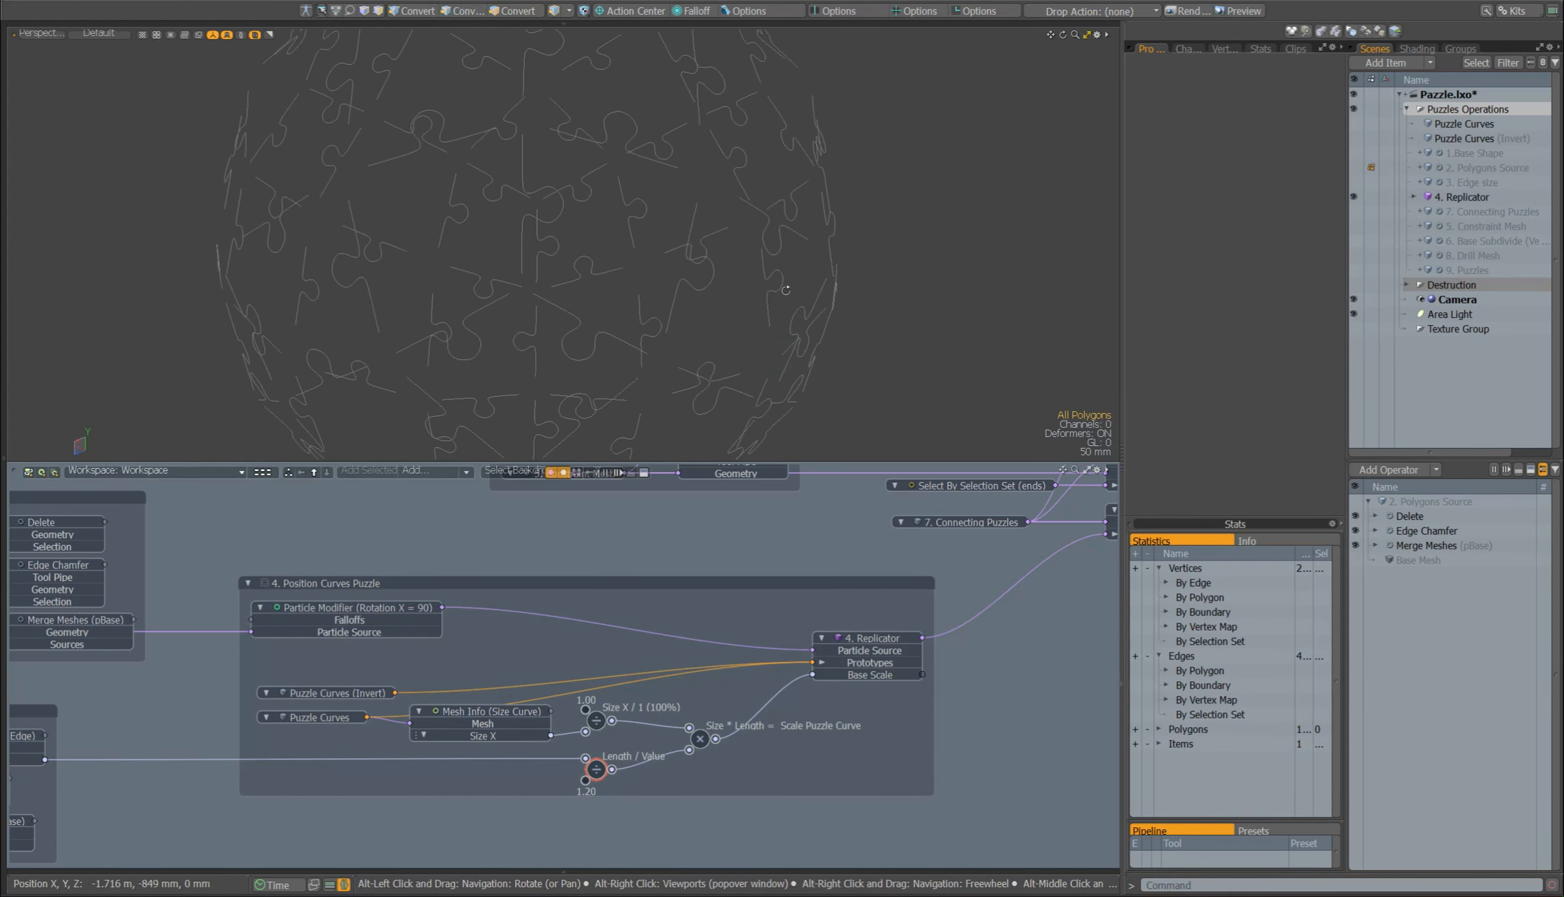
pyautogui.click(464, 711)
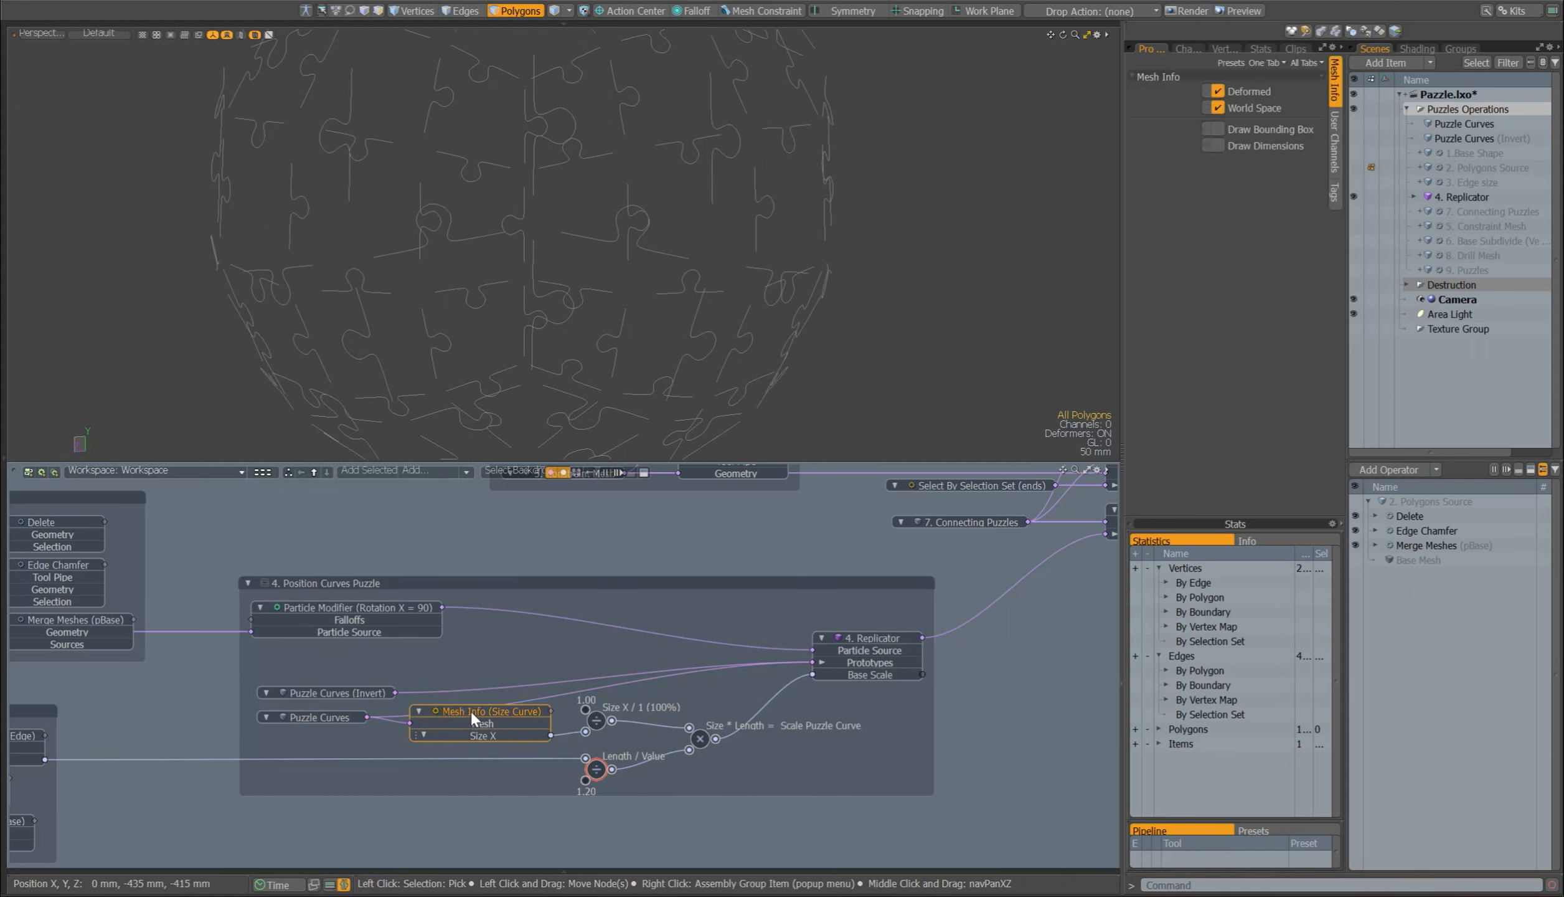
pyautogui.click(439, 472)
pyautogui.write('inf')
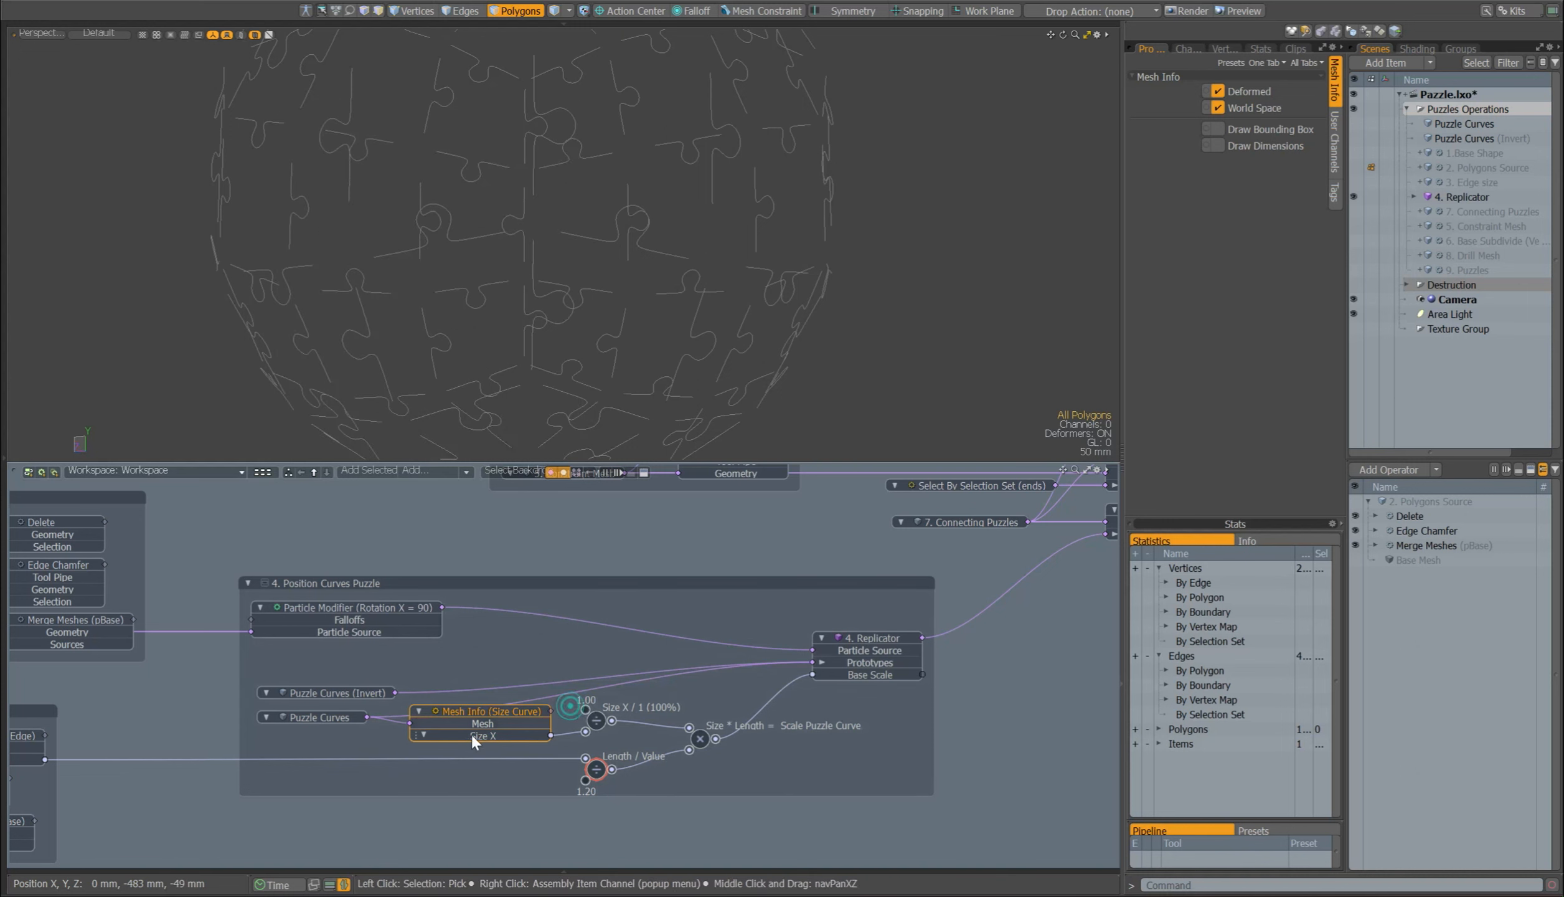
# Step: Review the Size X / 1 (100%) division and the Curve Probe (Size Edge) length output that feeds the Length / Value node
pyautogui.click(589, 724)
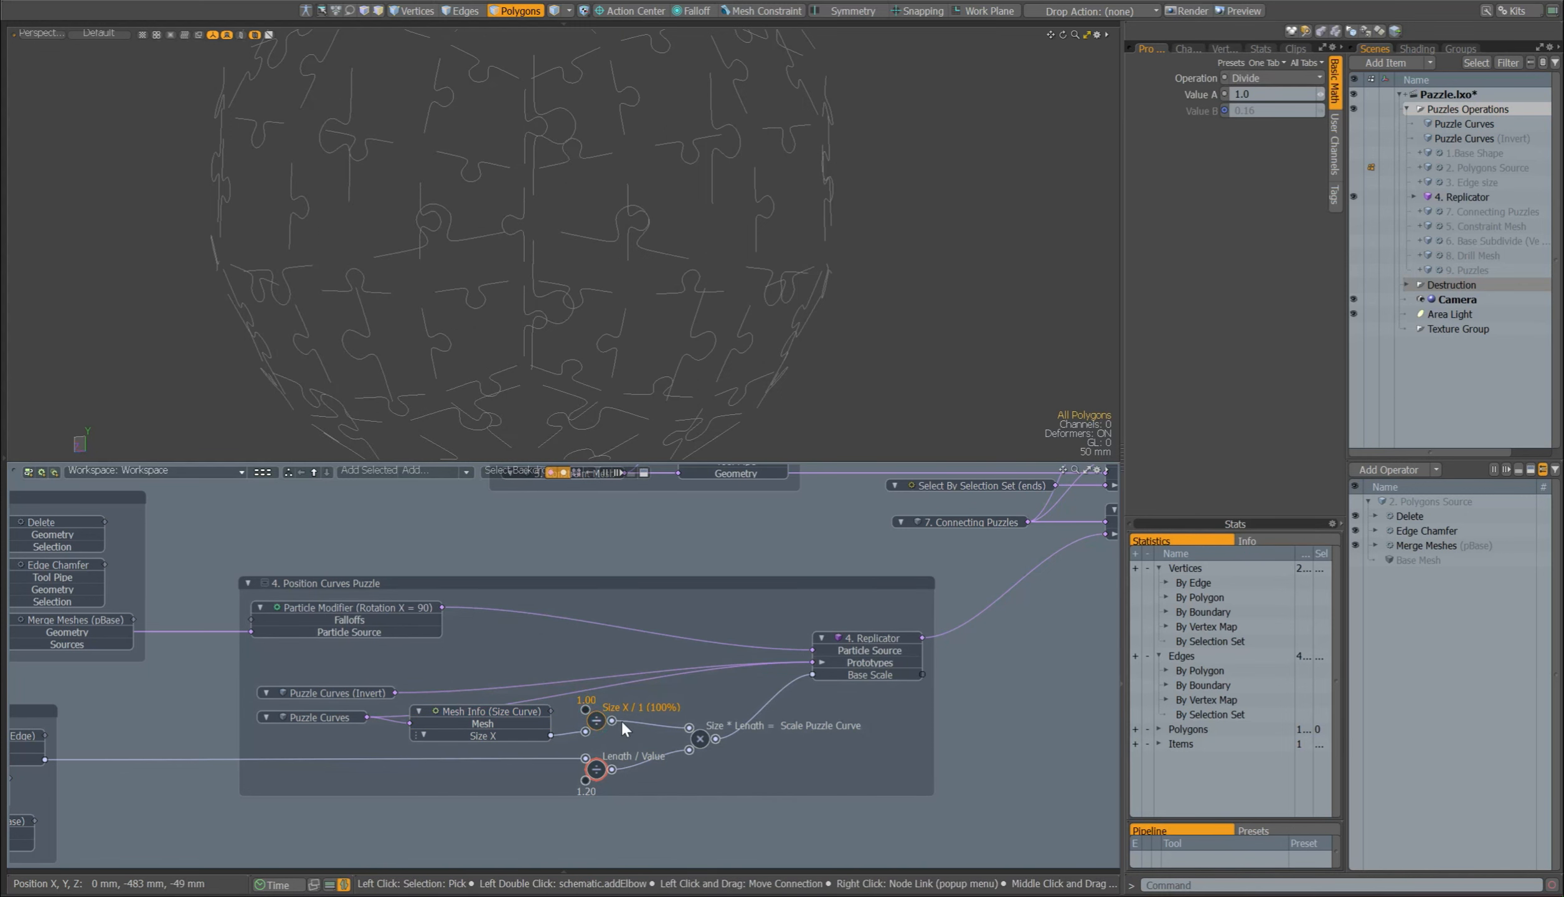
pyautogui.keyDown('alt'); pyautogui.keyDown('shift'); pyautogui.moveTo(621, 721); pyautogui.dragTo(744, 708); pyautogui.keyUp('shift'); pyautogui.keyUp('alt')
pyautogui.click(237, 741)
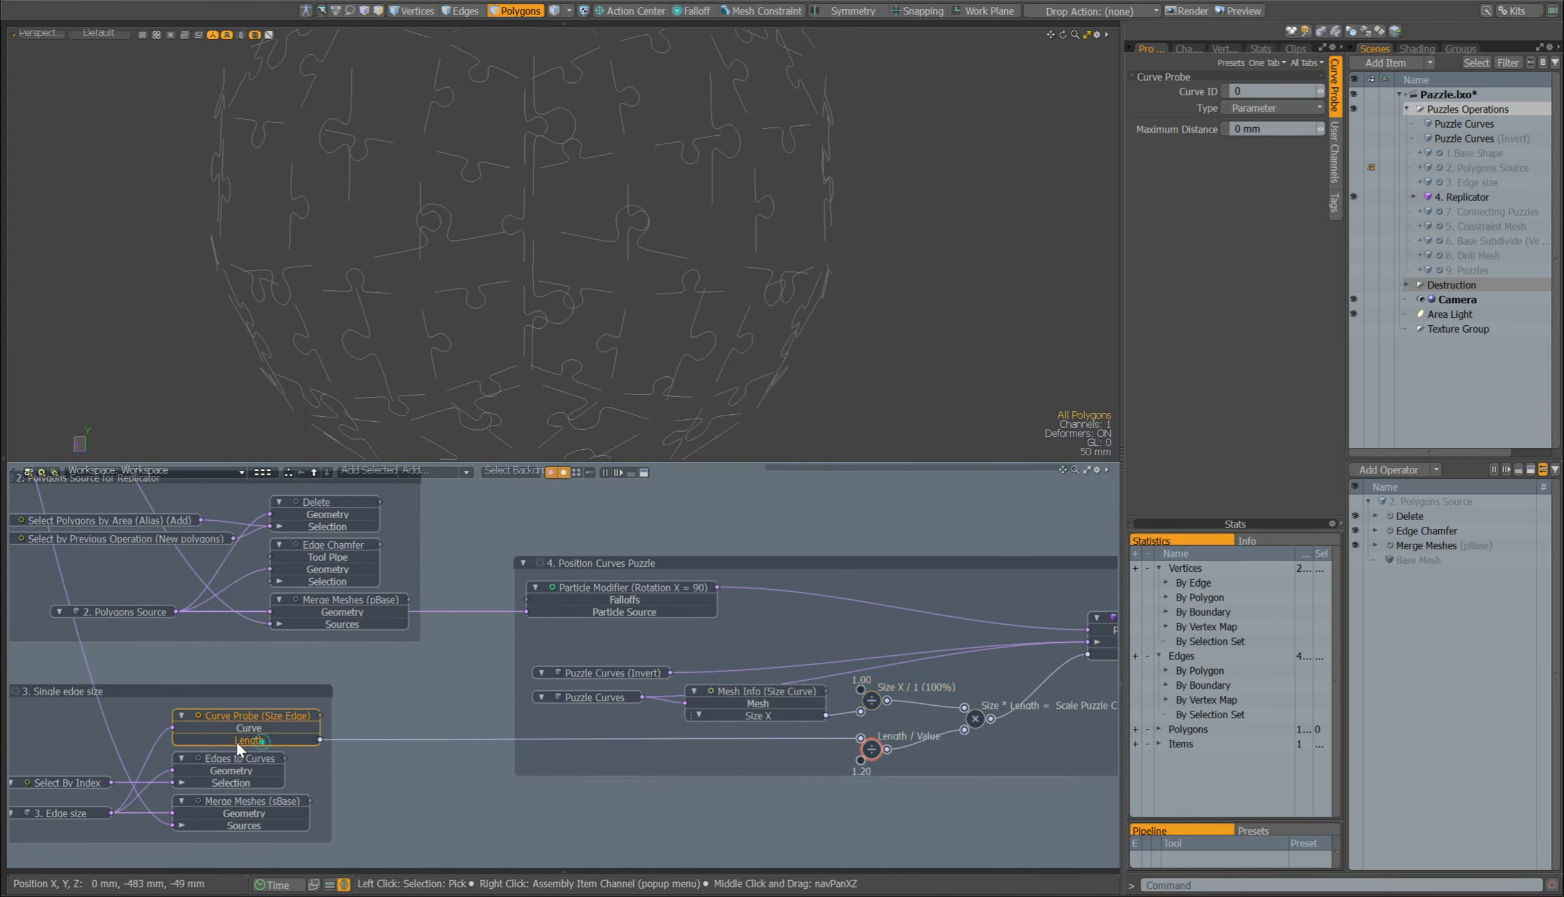
pyautogui.keyDown('alt'); pyautogui.keyDown('shift'); pyautogui.moveTo(869, 748); pyautogui.dragTo(621, 741); pyautogui.keyUp('shift'); pyautogui.keyUp('alt')
# Step: Try Value B of the Length / Value node at 1.5, set it back to 1.2, and inspect the curves
pyautogui.click(624, 742)
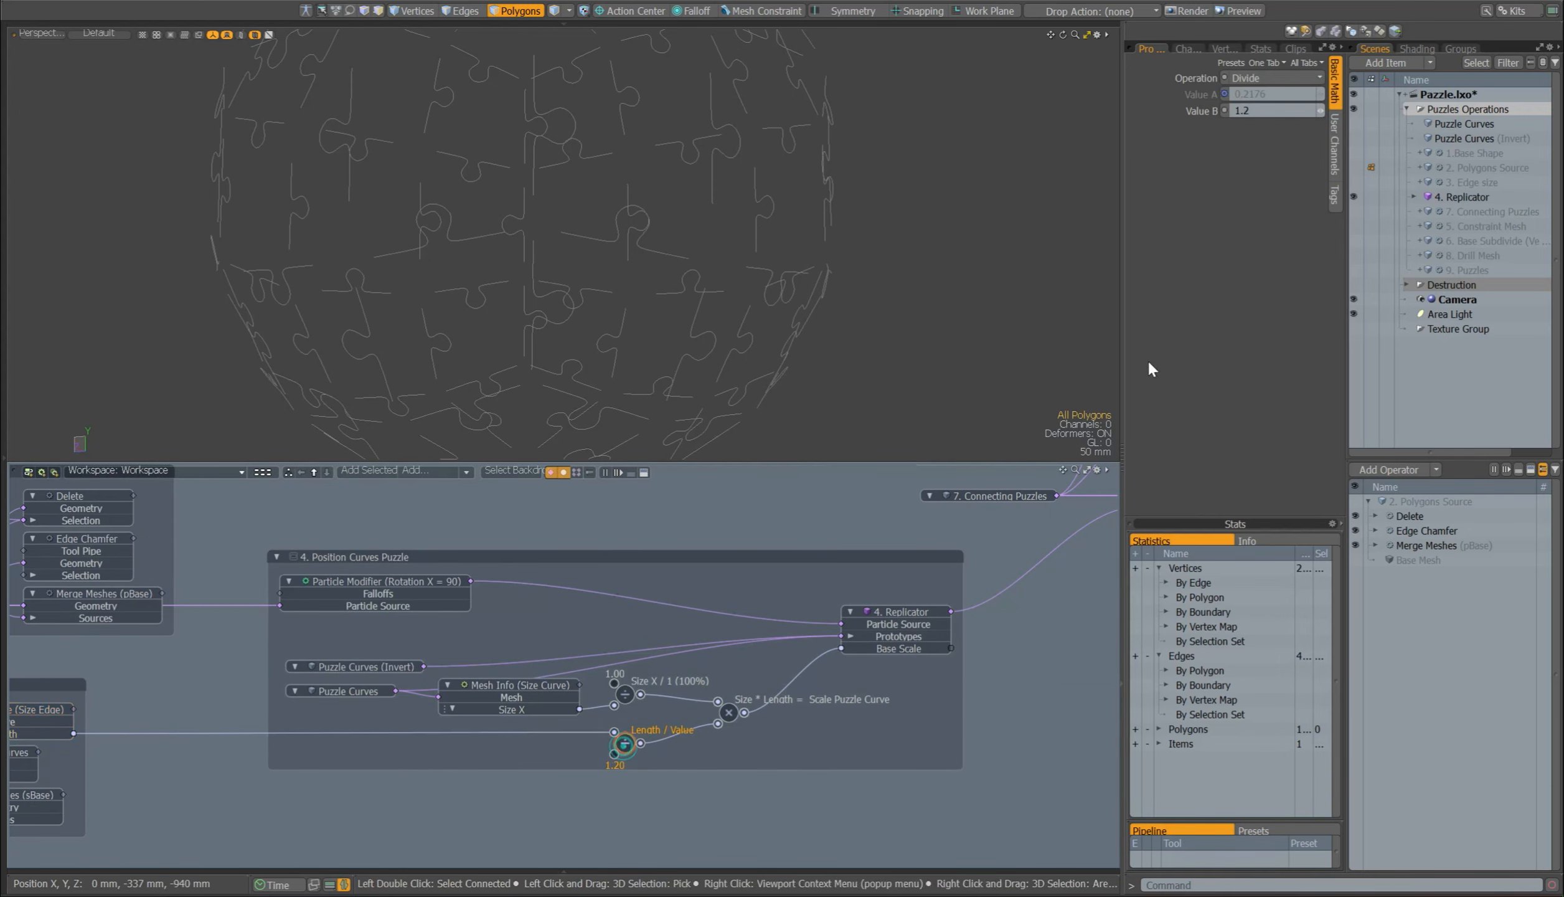
pyautogui.doubleClick(1271, 112)
pyautogui.write('1.5')
pyautogui.click(1254, 251)
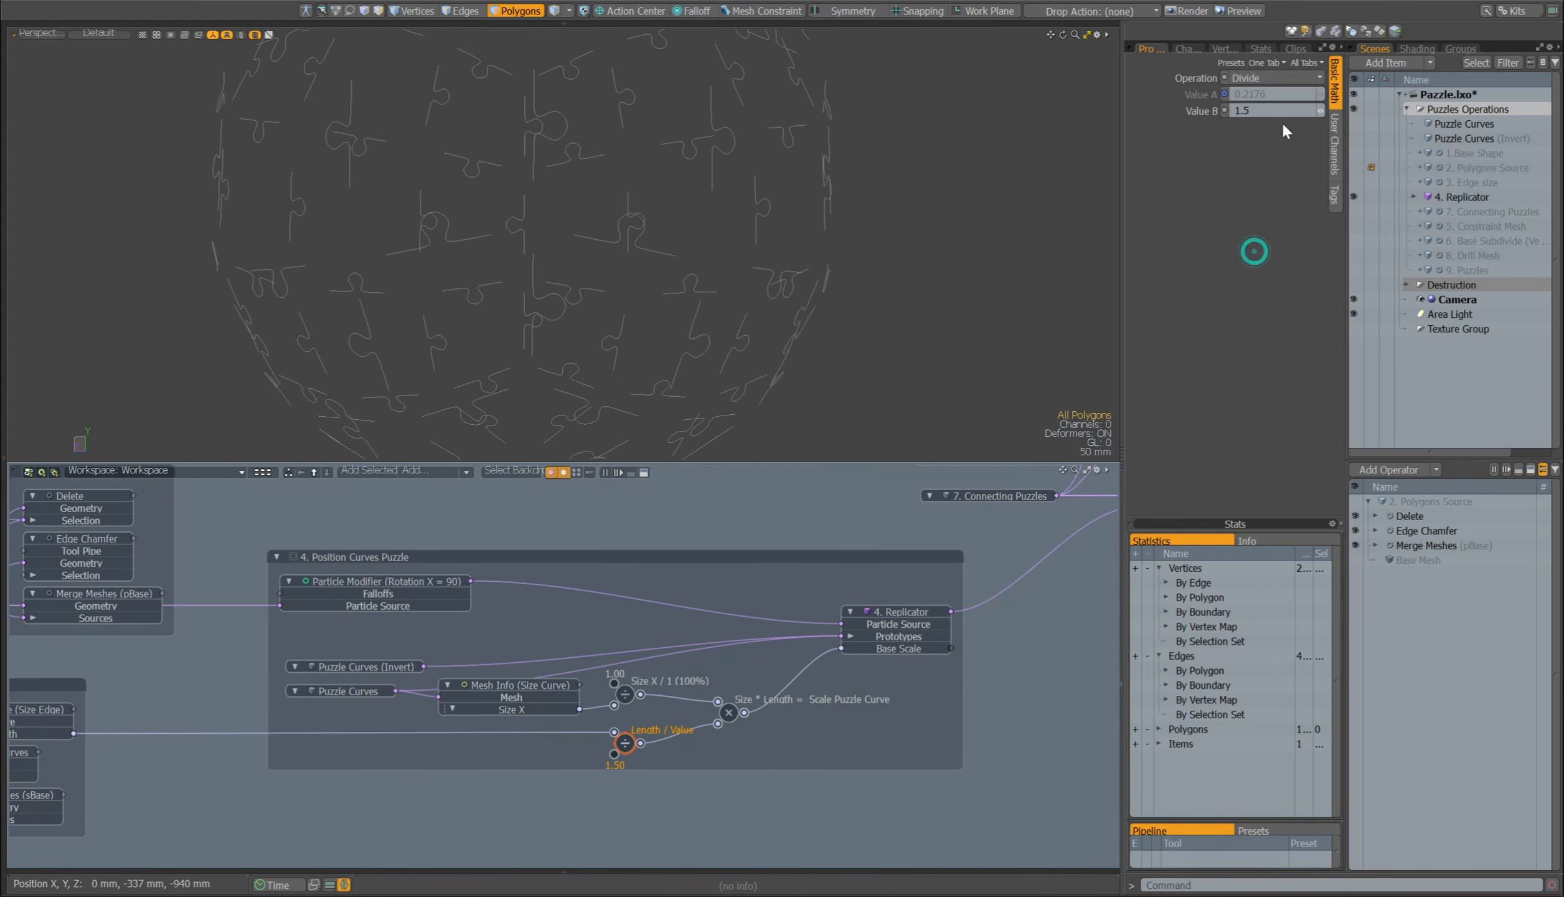
pyautogui.doubleClick(1277, 111)
pyautogui.write('1.2')
pyautogui.press('Return')
pyautogui.keyDown('alt'); pyautogui.moveTo(645, 217); pyautogui.dragTo(650, 184); pyautogui.keyUp('alt')
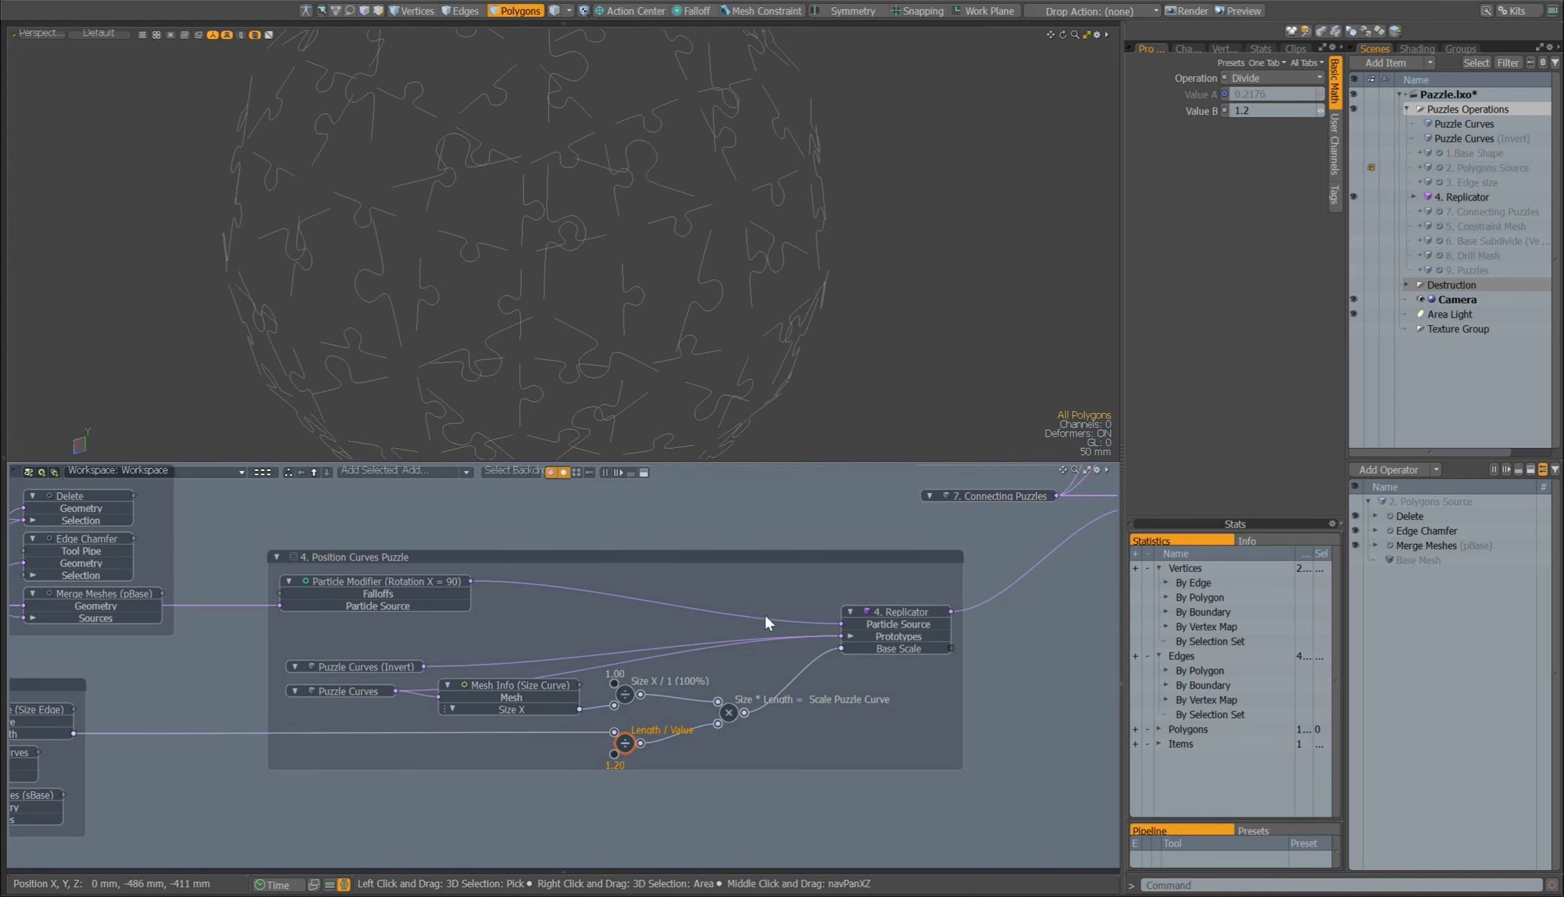
# Step: Trace the Size * Length multiplication into the Base Scale input of 4. Replicator and review the Replicator's settings
pyautogui.click(729, 712)
pyautogui.click(923, 623)
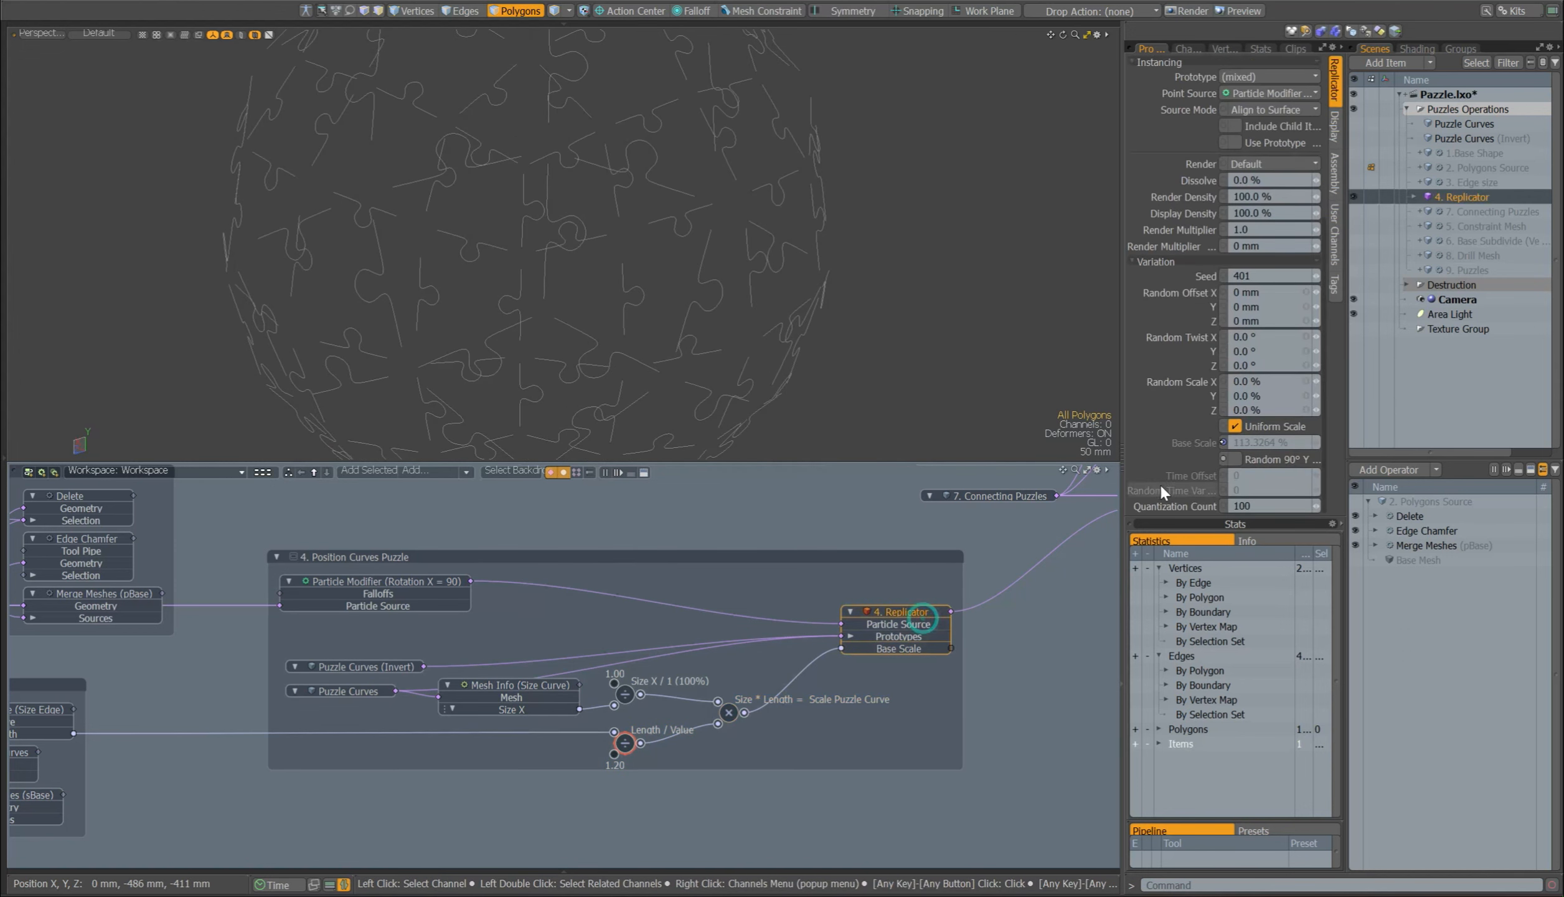
pyautogui.click(833, 648)
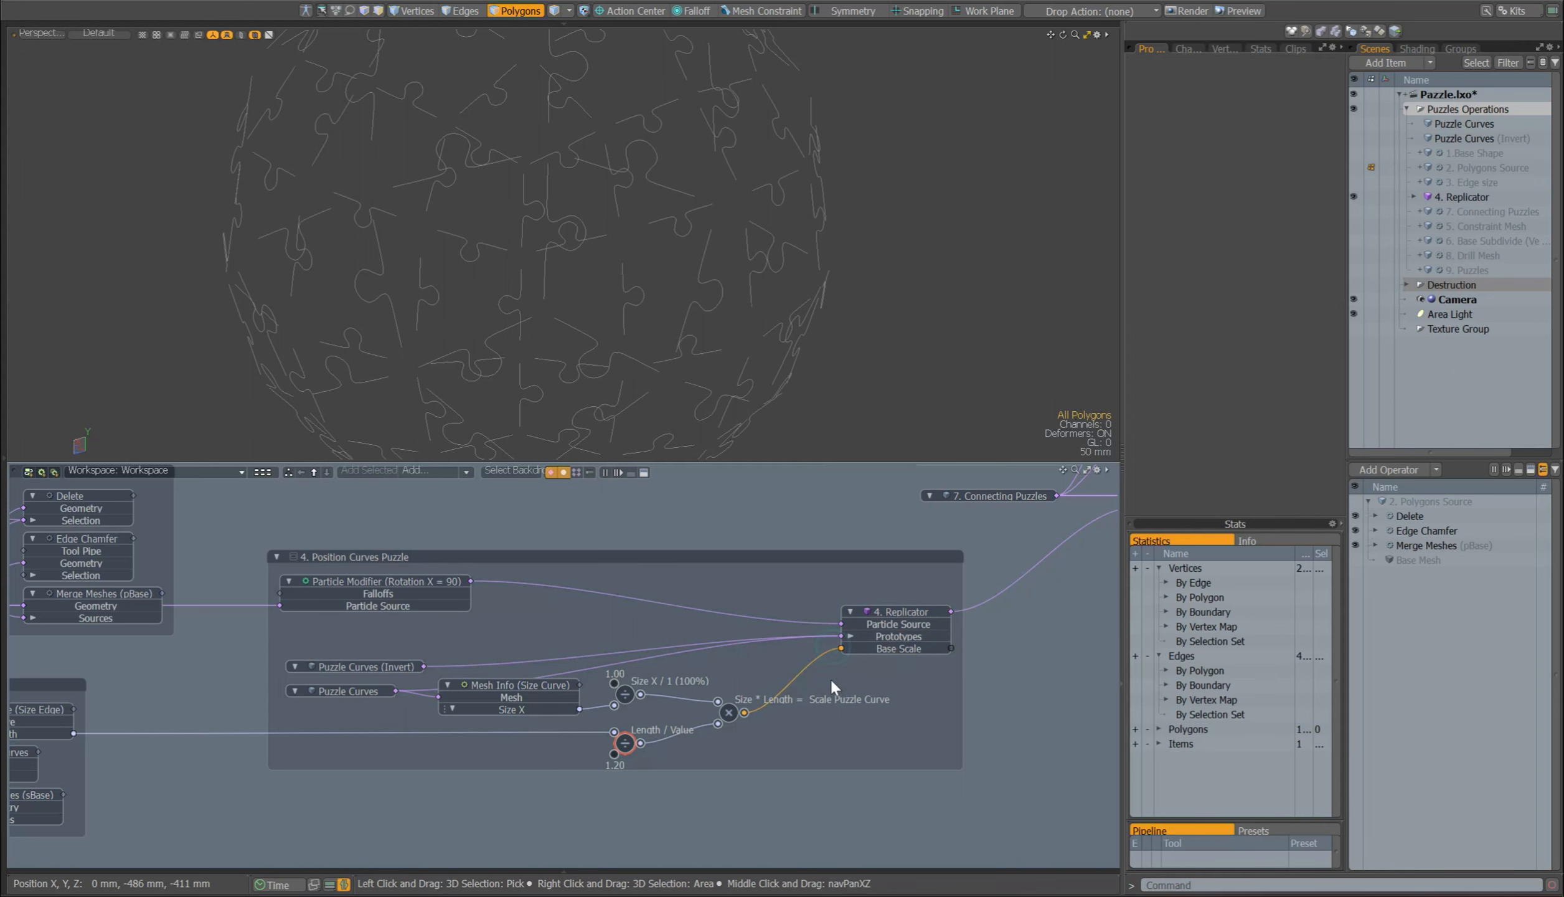
pyautogui.click(835, 651)
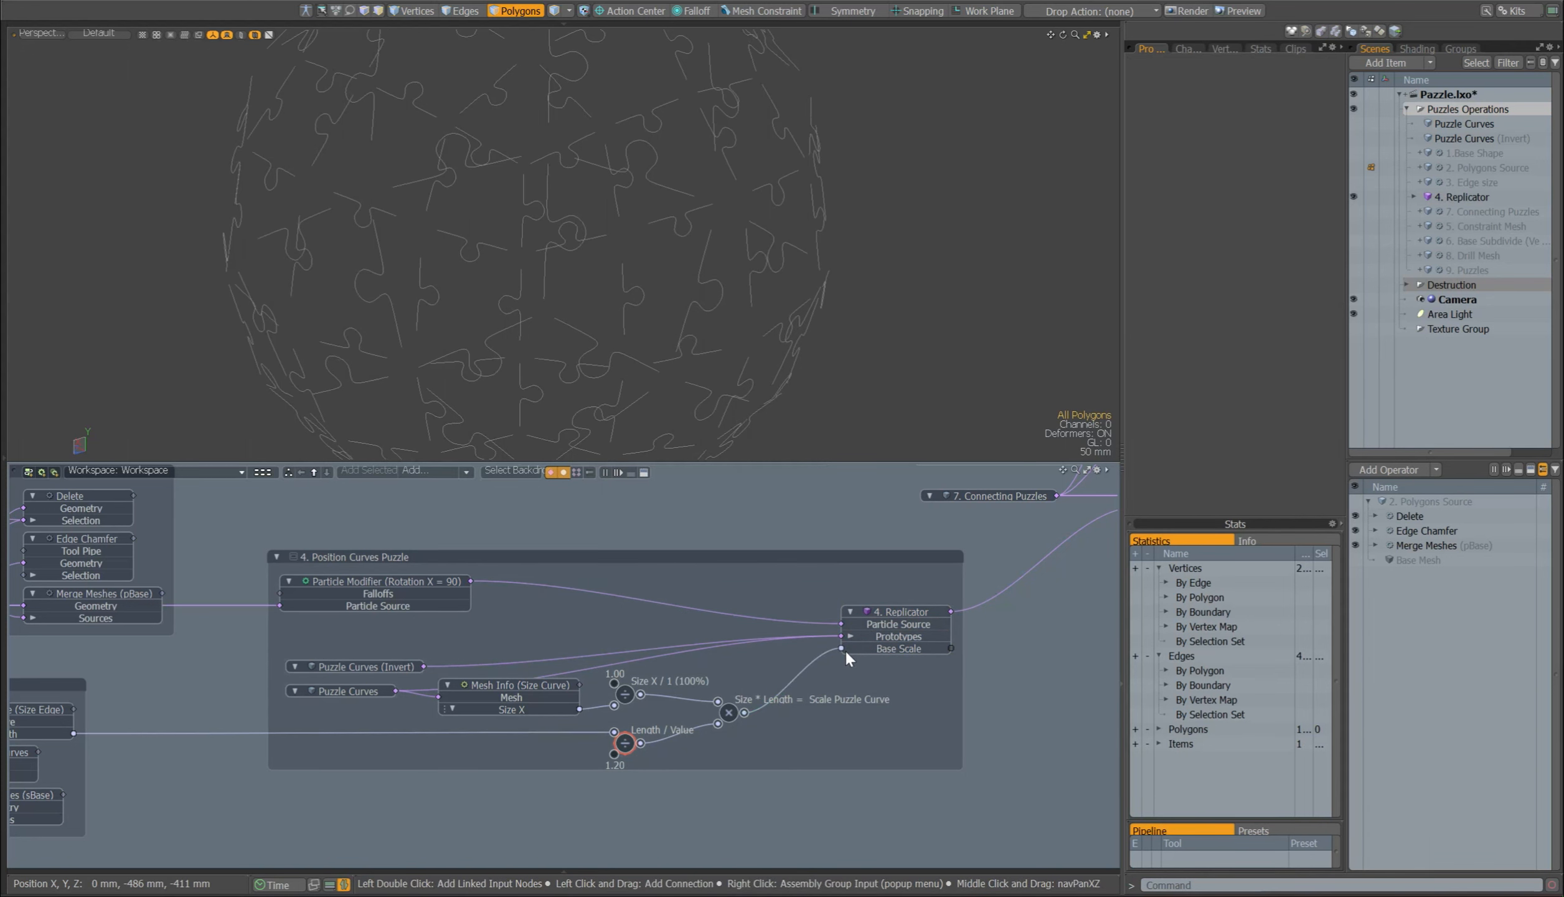
# Step: Try the base Sphere's Subdivision Level at 5, inspect the replicated curves, and return it to 2
pyautogui.moveTo(321, 489); pyautogui.dragTo(598, 845, button='middle')
pyautogui.click(506, 557)
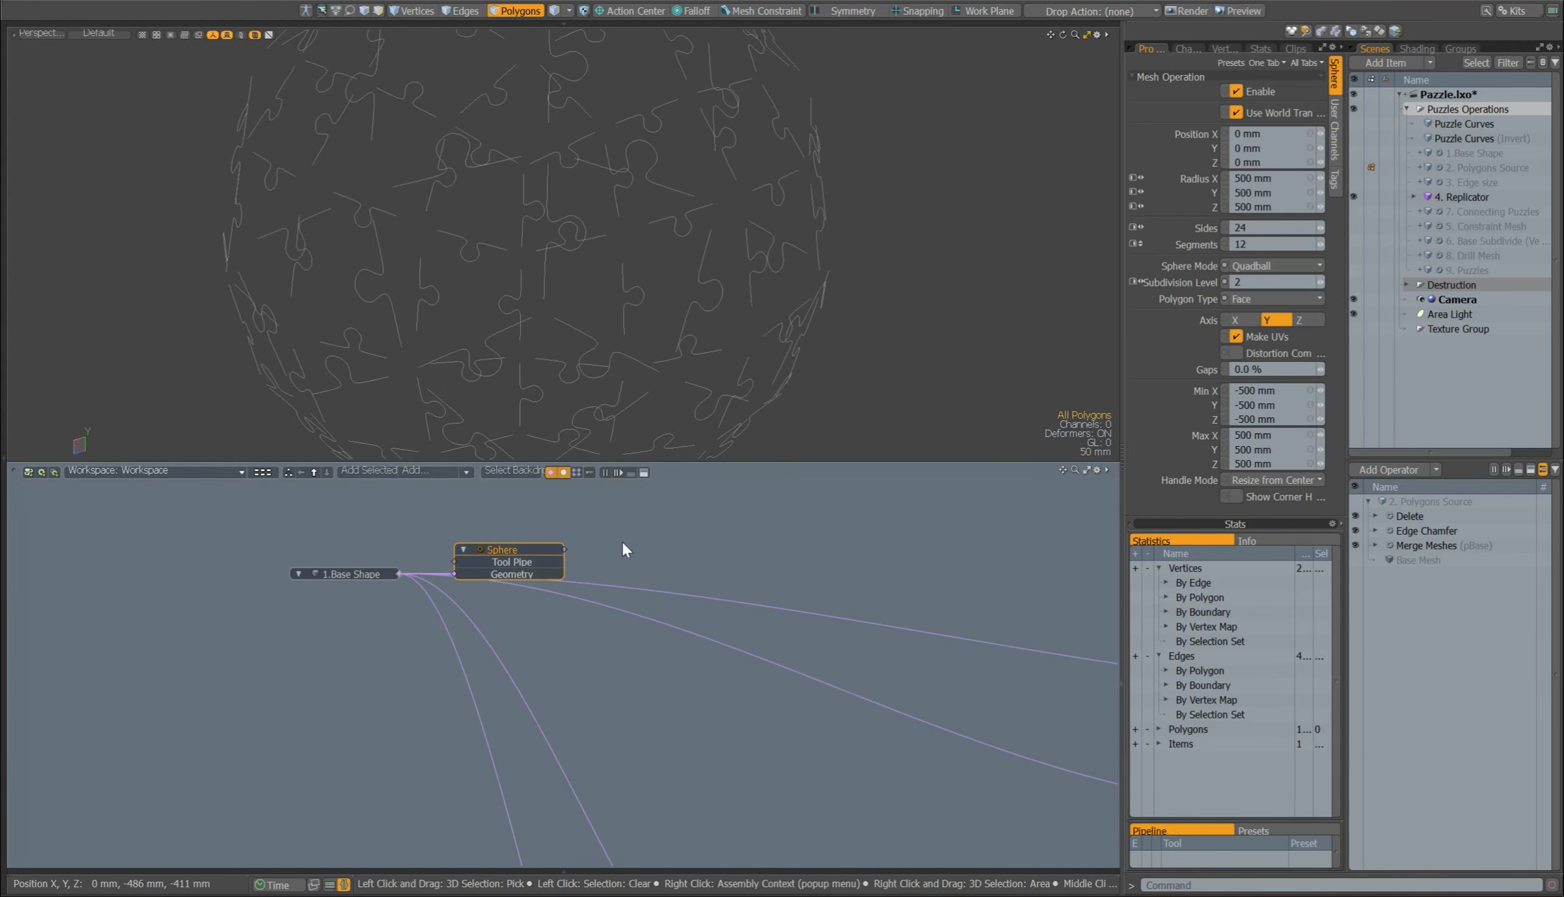
pyautogui.click(1323, 281)
pyautogui.click(1324, 281)
pyautogui.click(1323, 281)
pyautogui.keyDown('alt'); pyautogui.moveTo(827, 251); pyautogui.dragTo(832, 286); pyautogui.keyUp('alt')
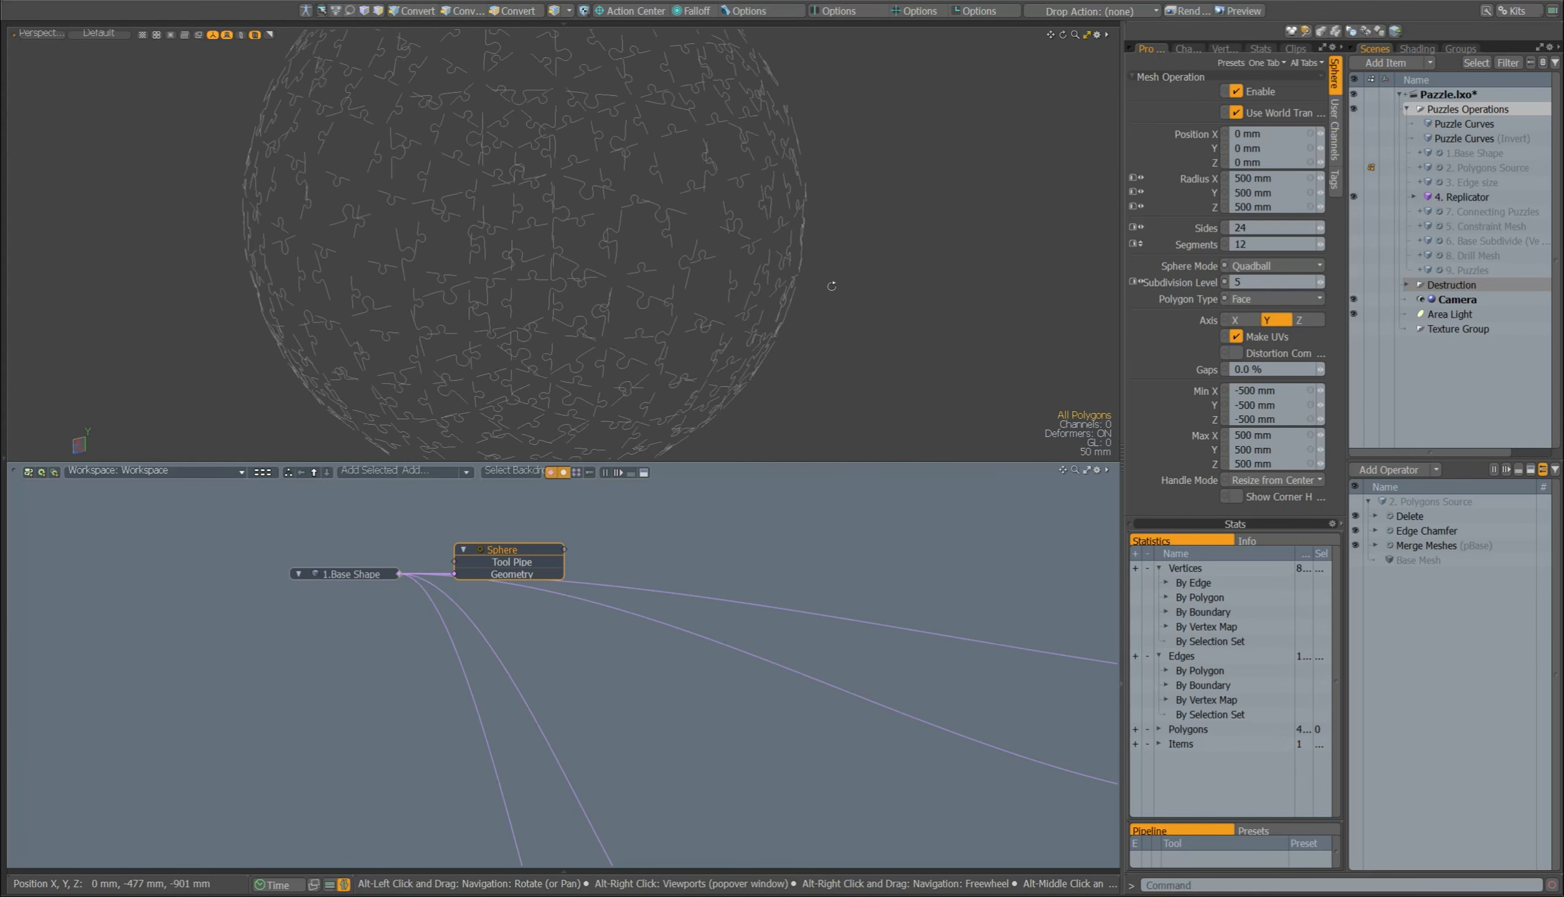
pyautogui.click(1319, 283)
pyautogui.click(1319, 283)
pyautogui.click(1319, 282)
# Step: Show 5. Constraint Mesh in place of 4. Replicator, placed directly below it in the item list, and enable its Cylinder operation
pyautogui.keyDown('alt'); pyautogui.keyDown('shift'); pyautogui.moveTo(978, 763); pyautogui.dragTo(45, 309); pyautogui.keyUp('shift'); pyautogui.keyUp('alt')
pyautogui.keyDown('alt'); pyautogui.keyDown('shift'); pyautogui.moveTo(674, 604); pyautogui.dragTo(470, 778); pyautogui.keyUp('shift'); pyautogui.keyUp('alt')
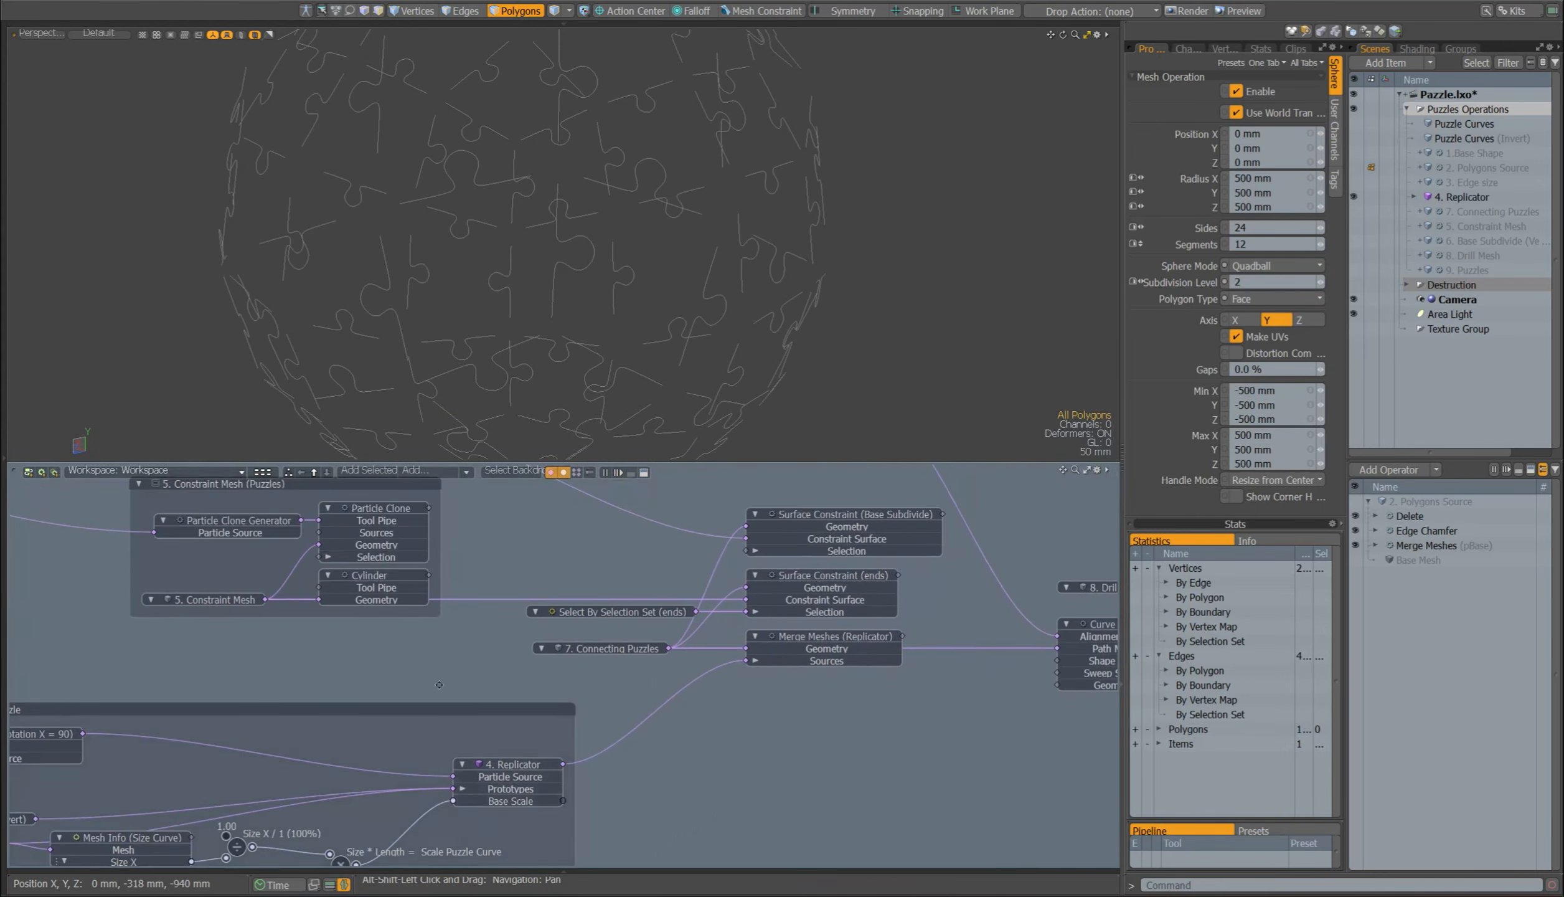
pyautogui.keyDown('alt'); pyautogui.keyDown('shift'); pyautogui.moveTo(439, 685); pyautogui.dragTo(610, 853); pyautogui.keyUp('shift'); pyautogui.keyUp('alt')
pyautogui.click(1460, 211)
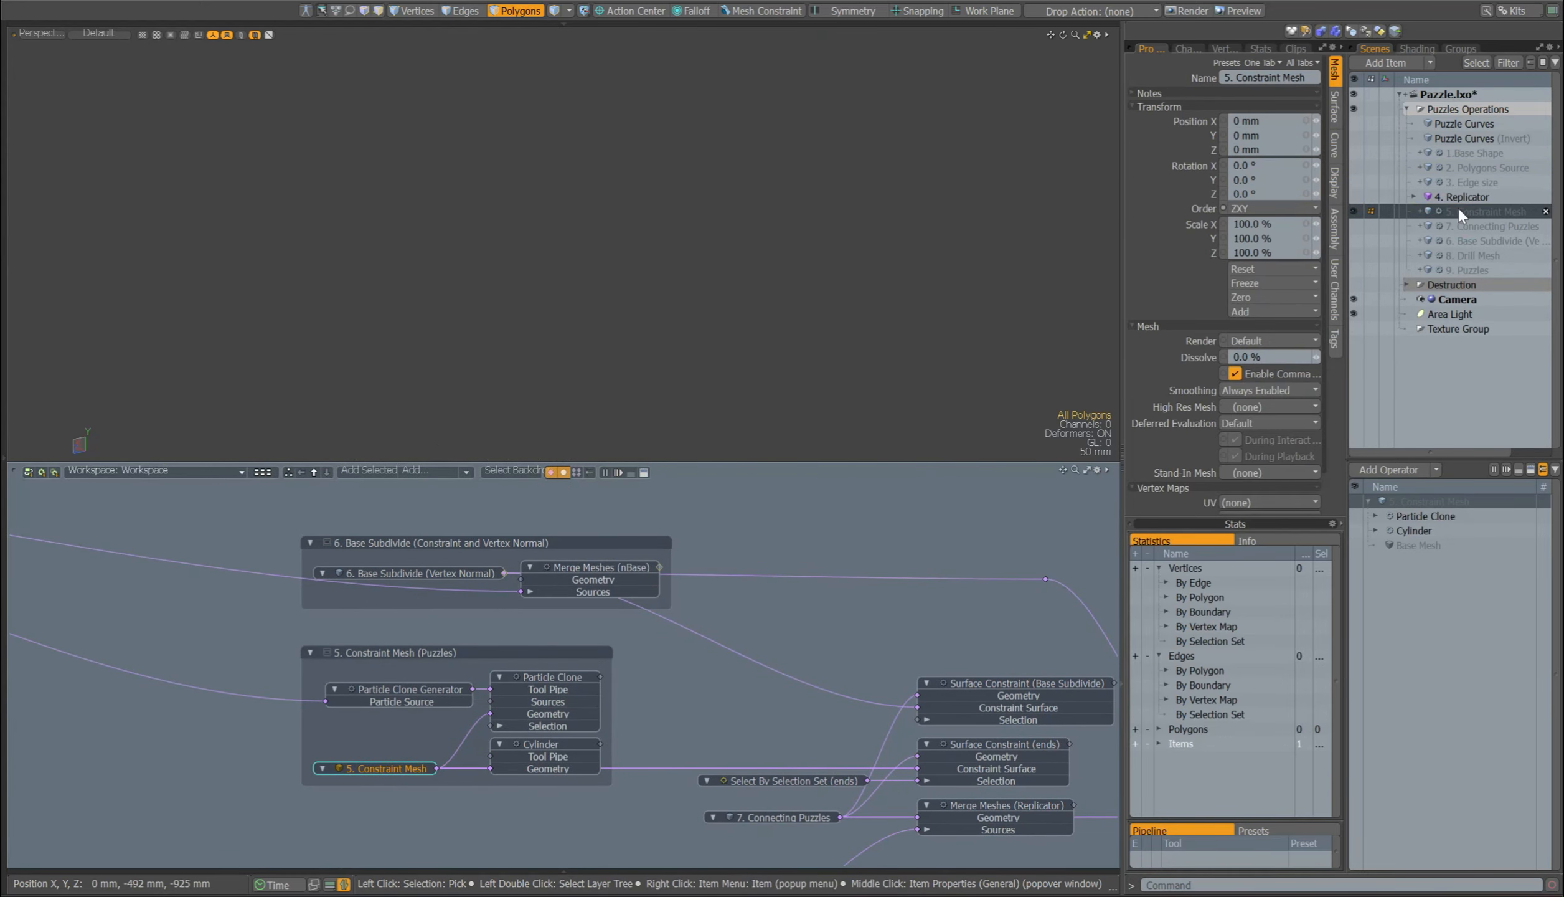
pyautogui.click(1401, 530)
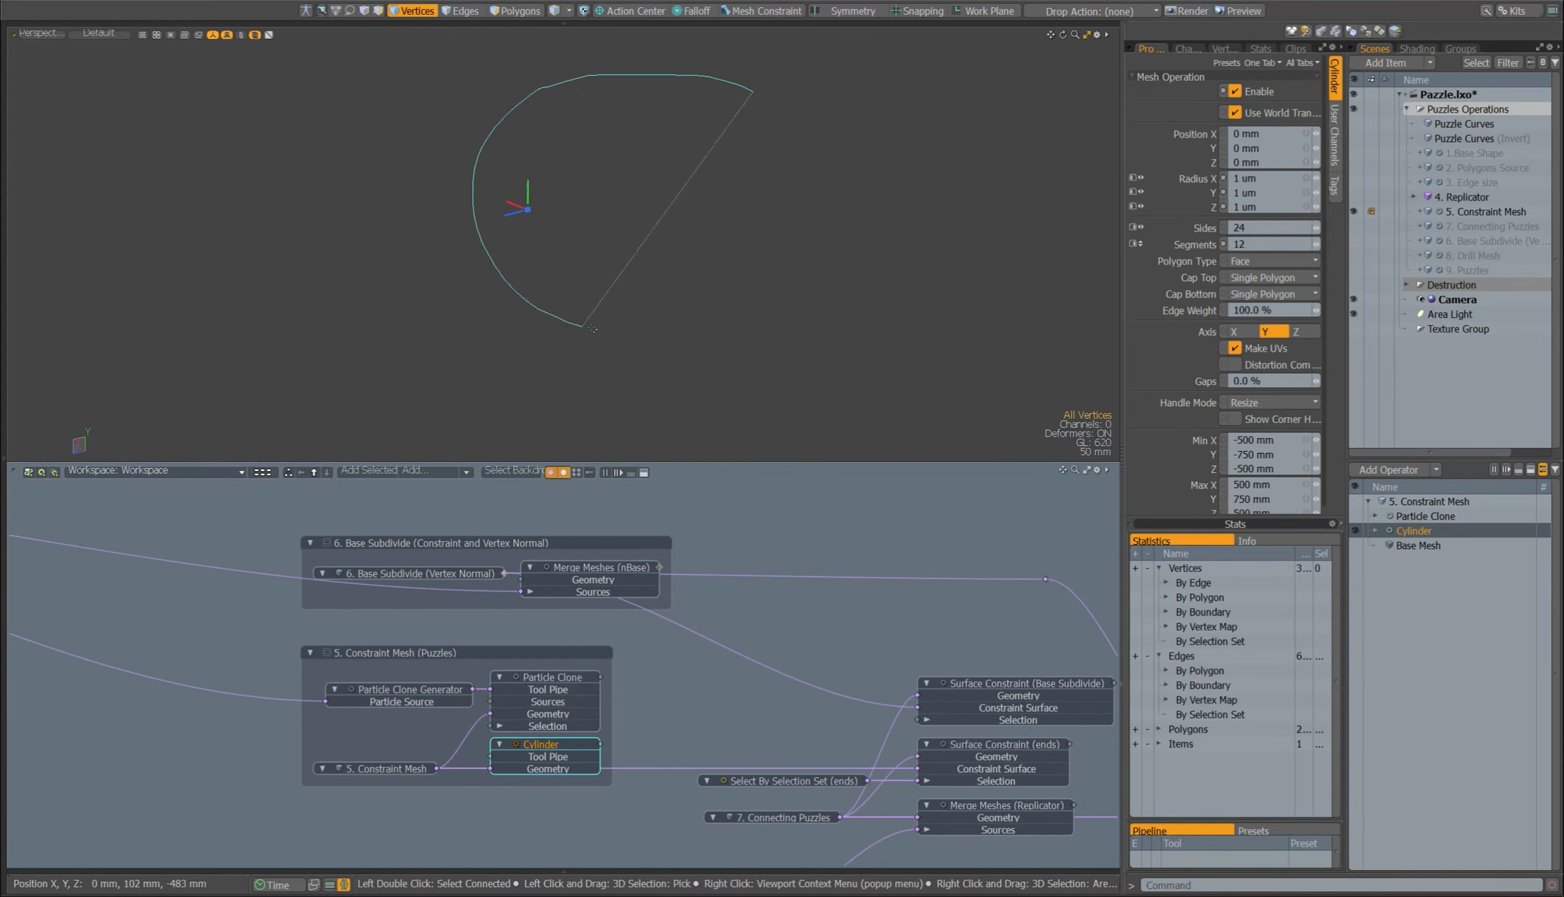
# Step: Try the constraint mesh's Cylinder at a 1.1 mm radius, inspect it, and set the radius back to 1 um
pyautogui.click(1316, 179)
pyautogui.moveTo(1316, 179); pyautogui.dragTo(1333, 179, button='right')
pyautogui.scroll(-12, 740, 246)
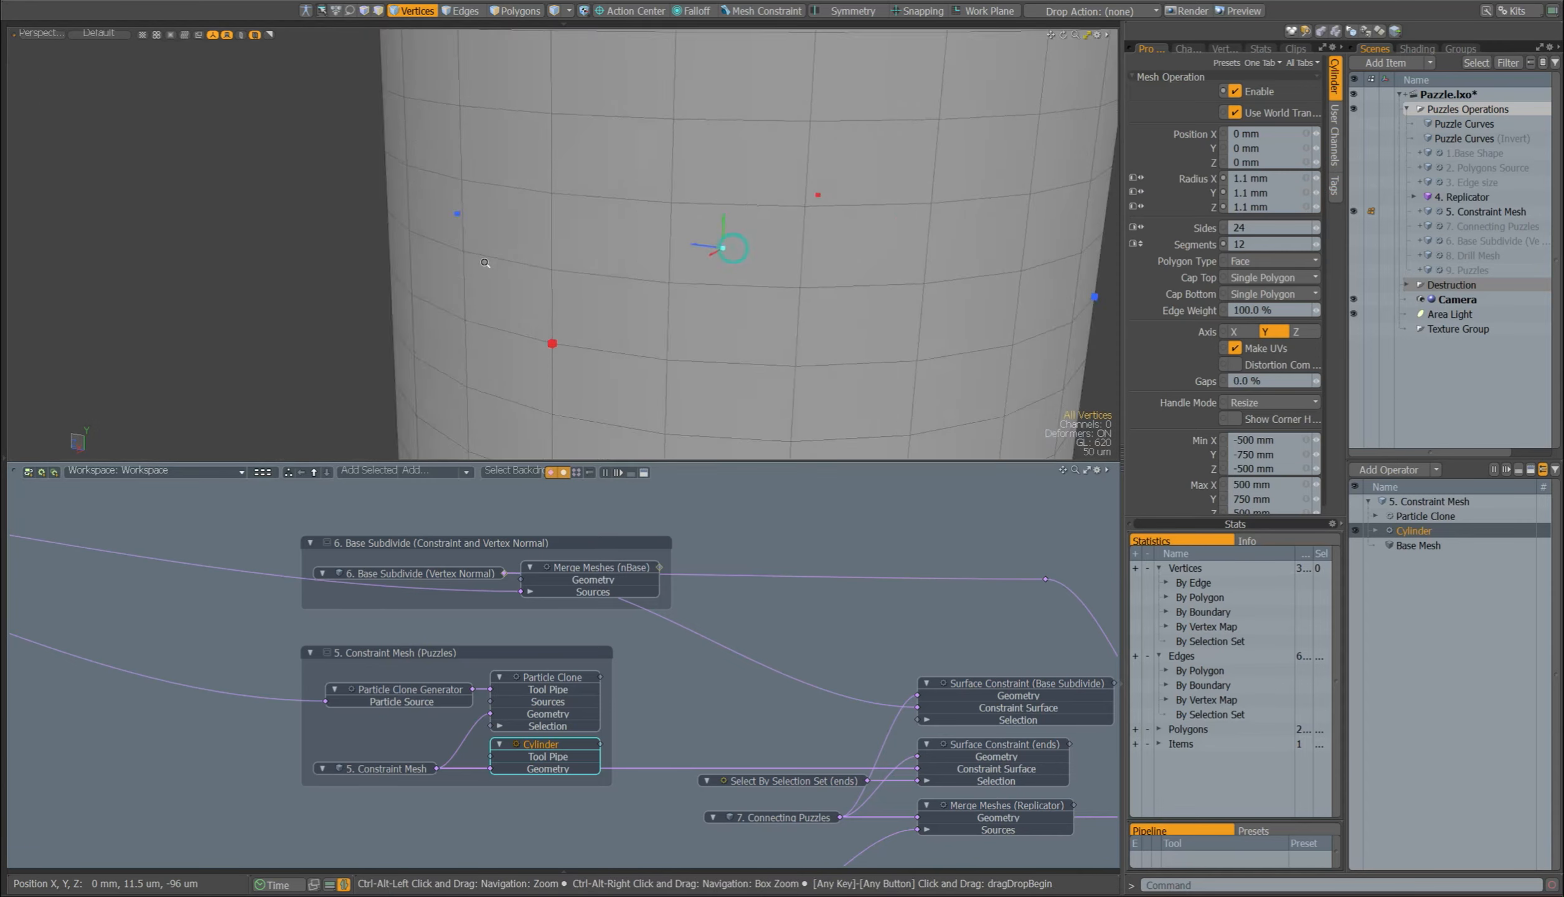
pyautogui.keyDown('alt'); pyautogui.keyDown('shift'); pyautogui.moveTo(763, 205); pyautogui.dragTo(703, 214); pyautogui.keyUp('shift'); pyautogui.keyUp('alt')
pyautogui.moveTo(1316, 179); pyautogui.dragTo(1166, 184)
pyautogui.write('0.001')
pyautogui.press('Return')
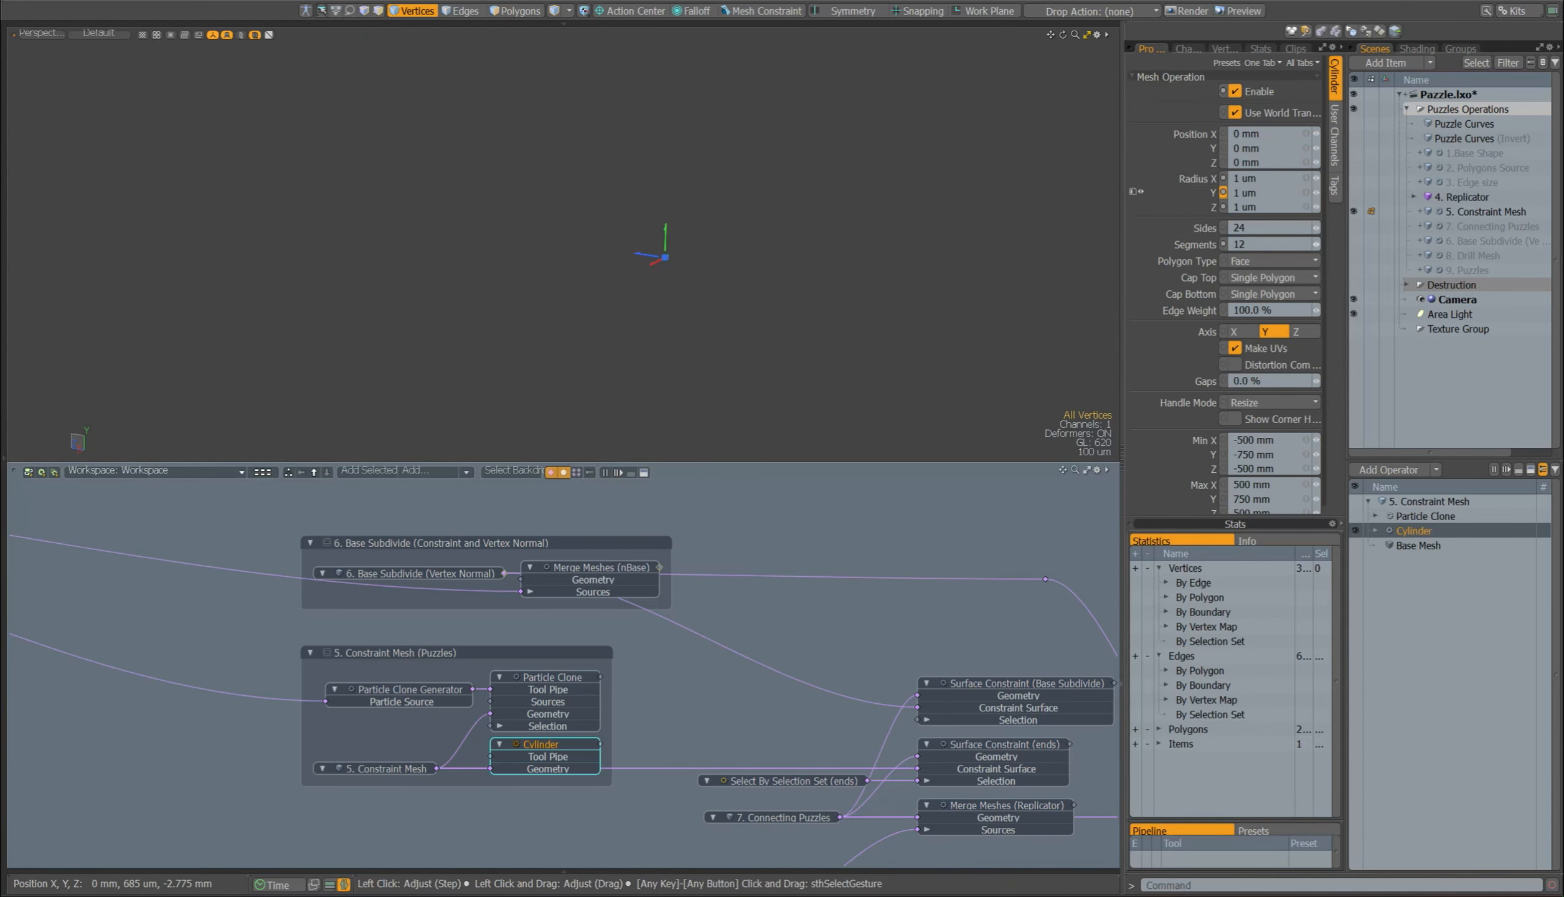
# Step: Review the Particle Clone node's settings and search the schematic nodes for "clon" to locate Particle Clone without adding another
pyautogui.moveTo(590, 662); pyautogui.dragTo(756, 596, button='middle')
pyautogui.click(706, 616)
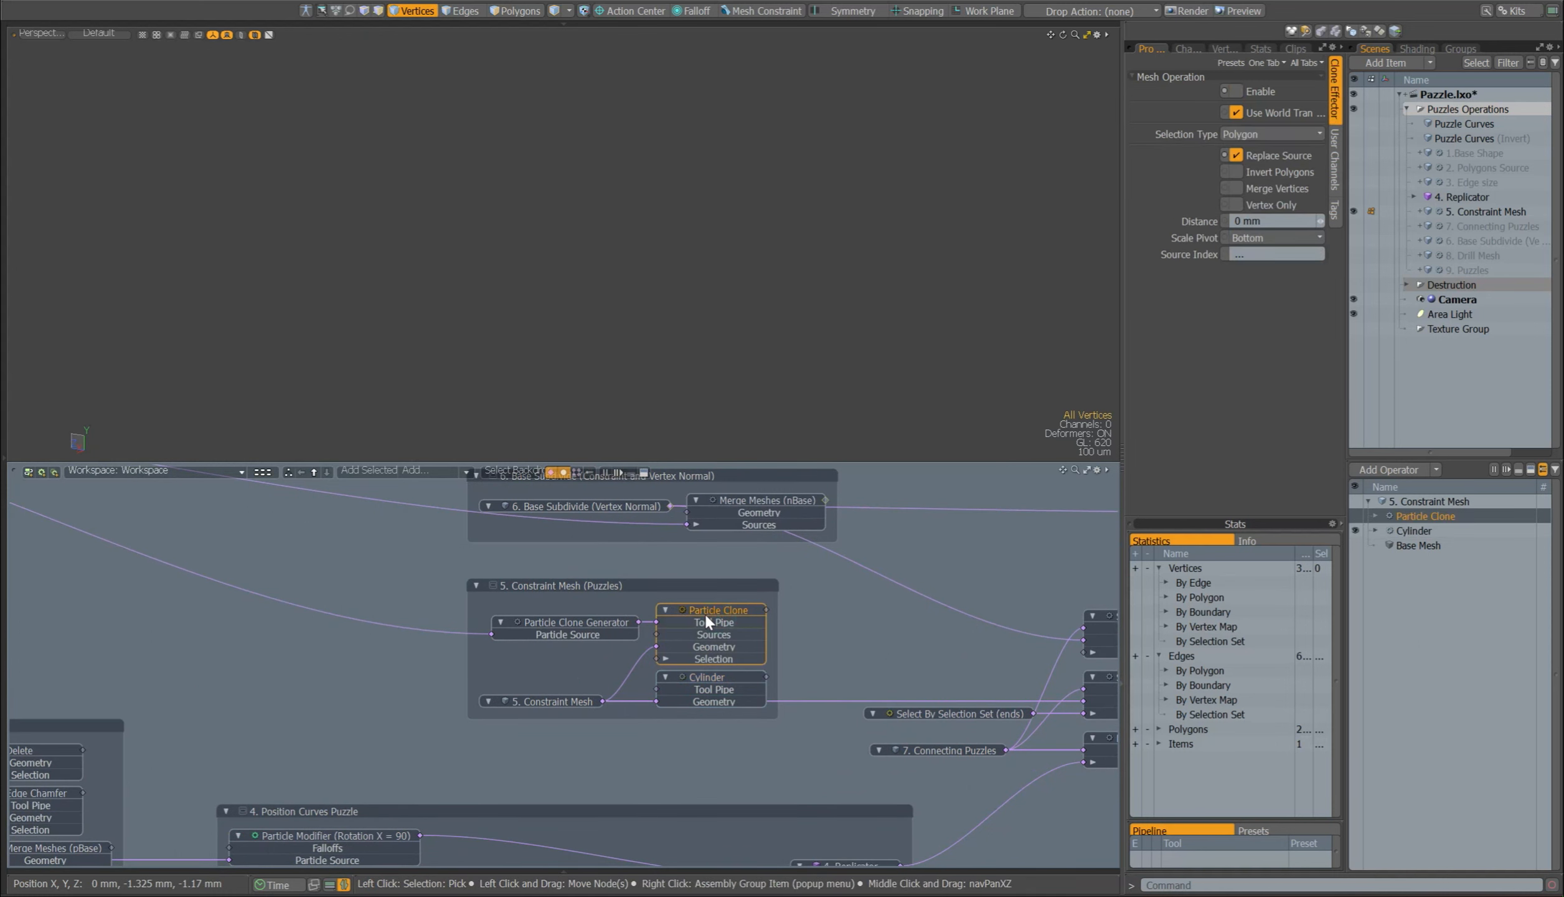
pyautogui.click(431, 471)
pyautogui.write('clon')
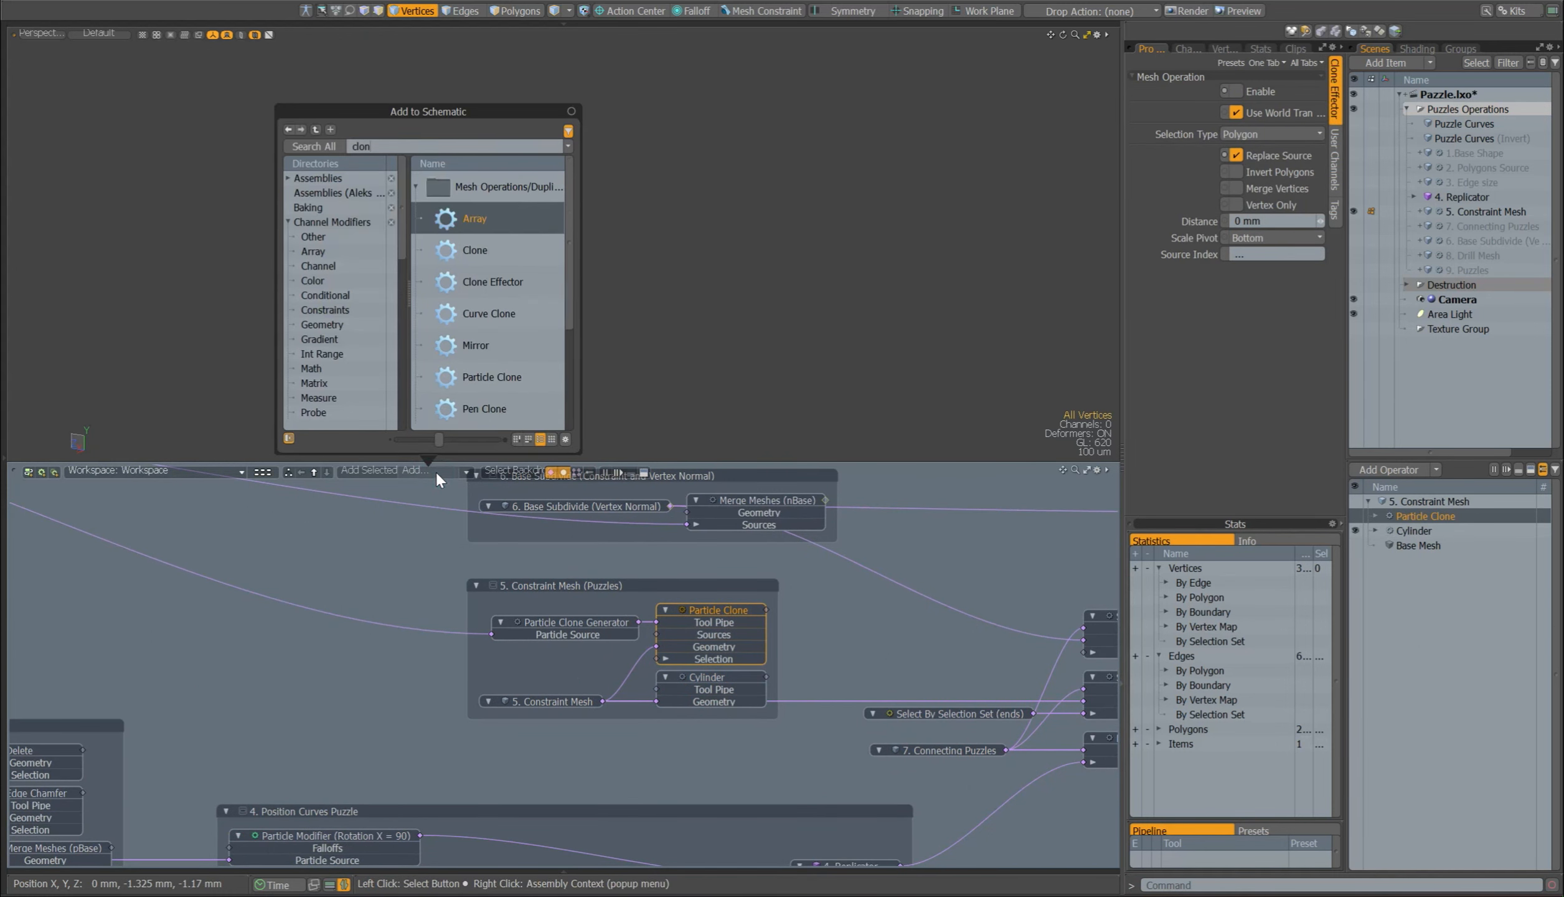
pyautogui.click(492, 374)
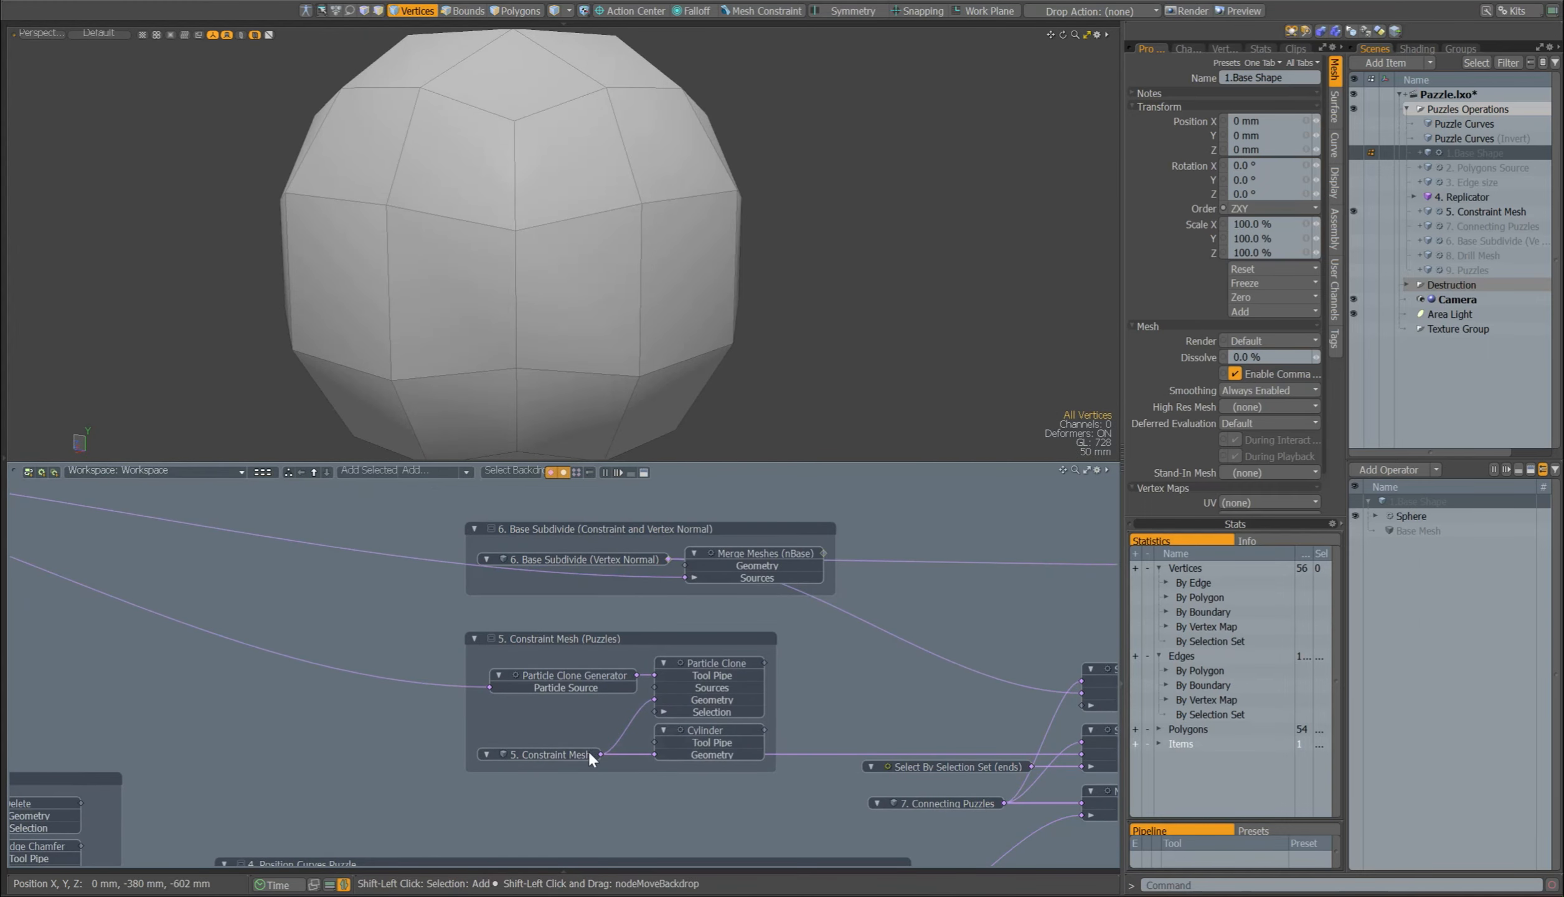
# Step: Select the Cylinder together with 1.Base Shape, adjust its radius, and enable Particle Clone in 5. Constraint Mesh
pyautogui.click(710, 730)
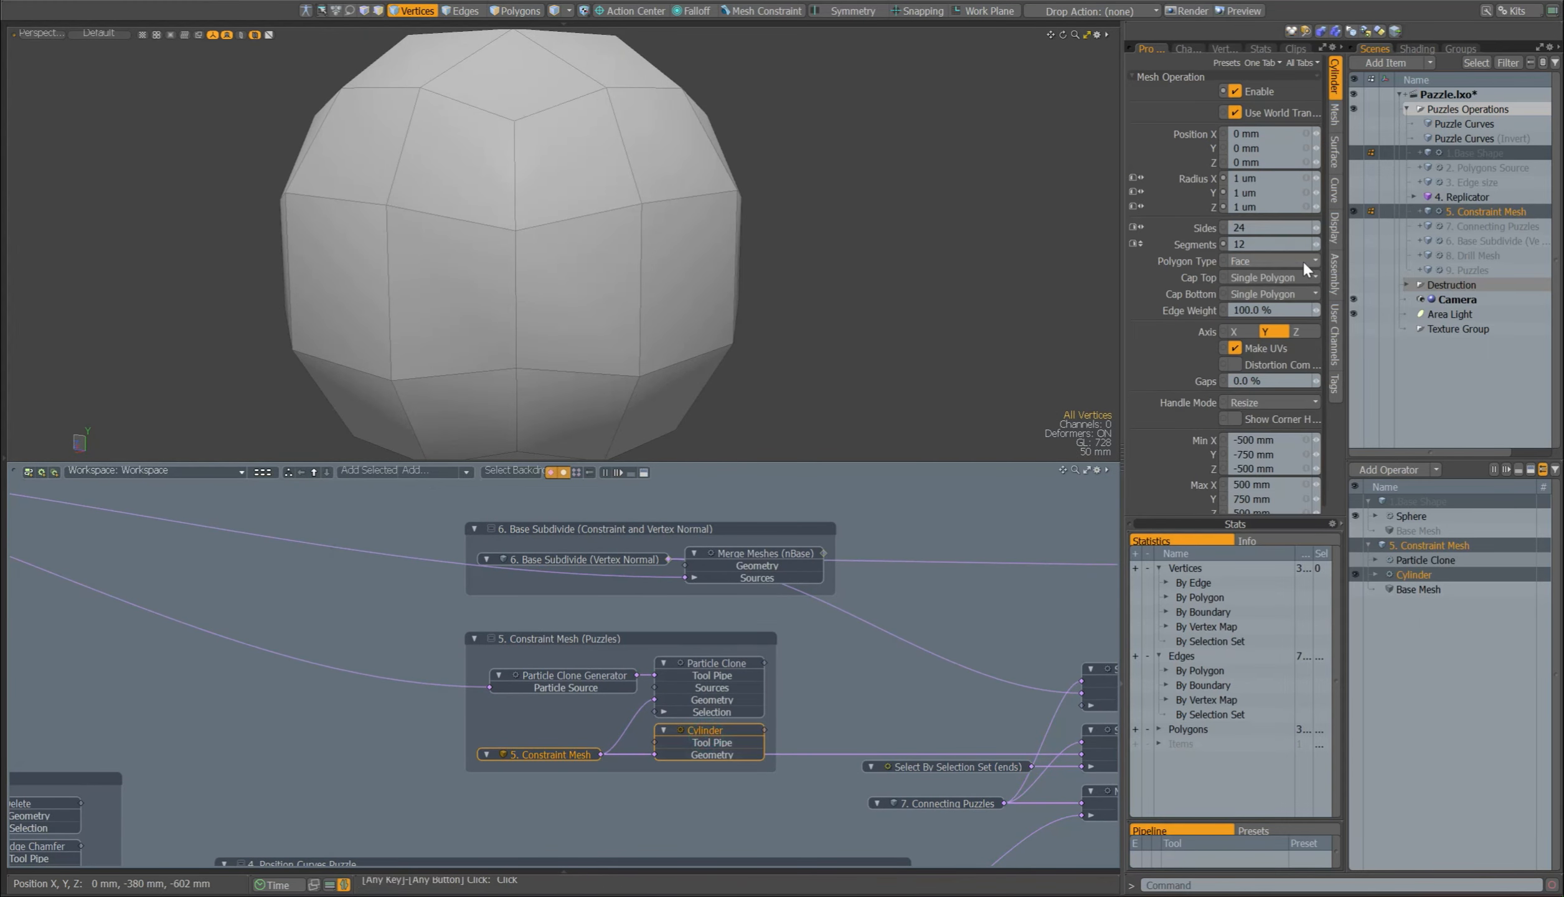
pyautogui.keyDown('ctrl'); pyautogui.moveTo(1316, 178); pyautogui.dragTo(1322, 178); pyautogui.keyUp('ctrl')
pyautogui.click(1356, 561)
pyautogui.moveTo(634, 171)
pyautogui.keyDown('alt'); pyautogui.mouseDown()
pyautogui.moveTo(628, 112)
pyautogui.moveTo(919, 151)
pyautogui.mouseUp(); pyautogui.keyUp('alt')
# Step: Show 6. Base Subdivide in place of 5. Constraint Mesh, placed directly below it, and enable its Merge Meshes (nBase) operation
pyautogui.keyDown('alt'); pyautogui.moveTo(872, 654); pyautogui.dragTo(588, 705); pyautogui.keyUp('alt')
pyautogui.click(1482, 241)
pyautogui.click(1354, 211)
pyautogui.moveTo(1439, 240); pyautogui.dragTo(1445, 222)
pyautogui.click(1357, 633)
pyautogui.click(1426, 633)
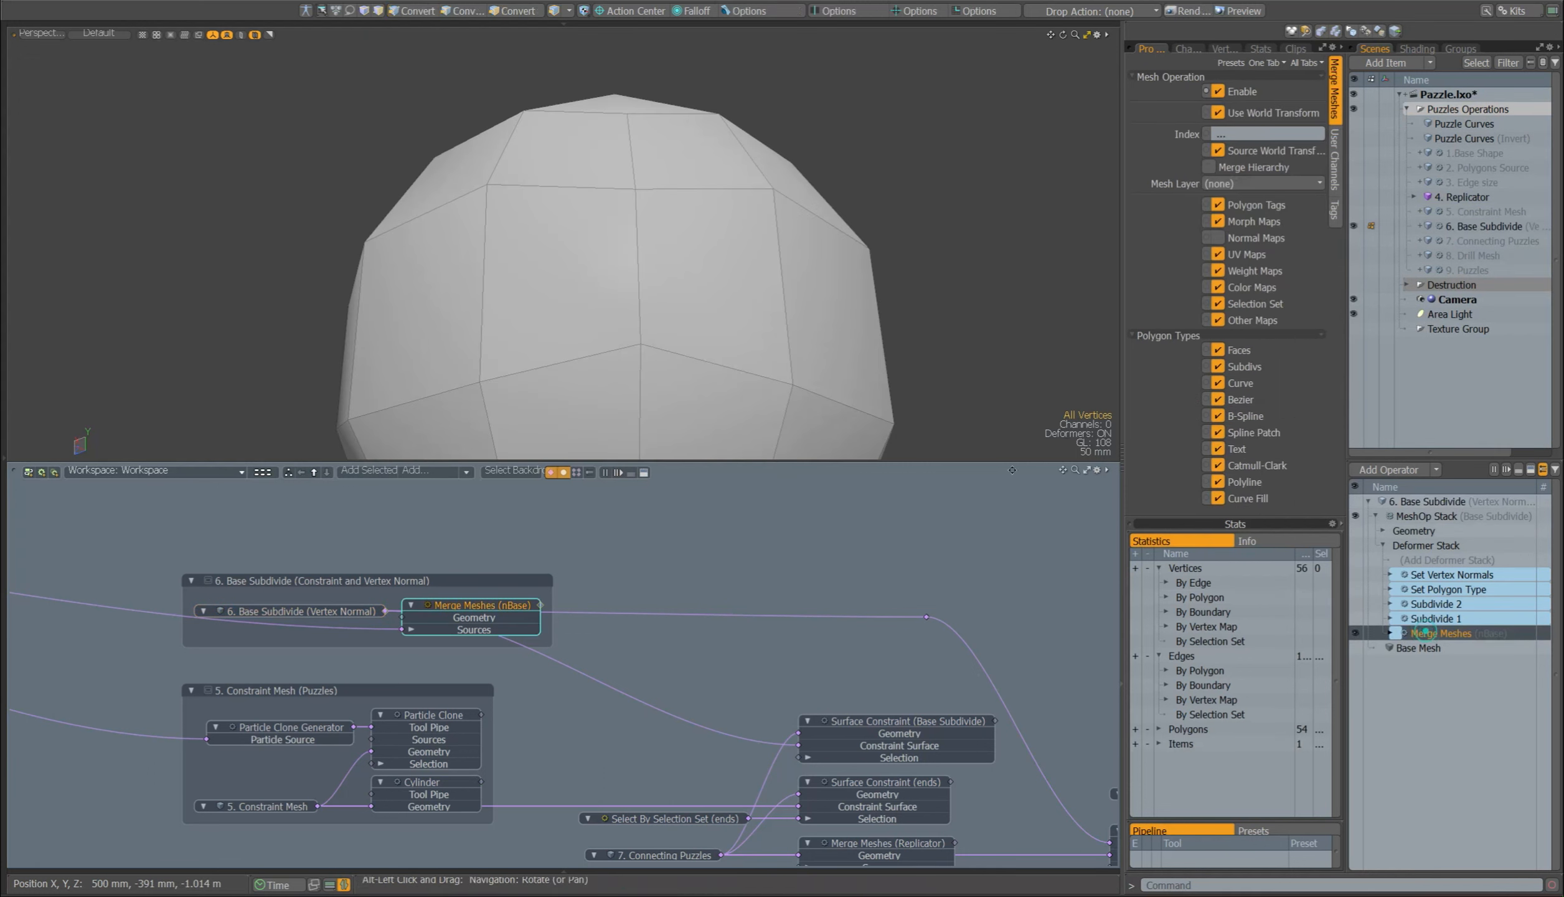
# Step: Enable the Subdivide 1 and Subdivide 2 operations of 6. Base Subdivide
pyautogui.scroll(-5, 677, 188)
pyautogui.keyDown('alt'); pyautogui.keyDown('shift'); pyautogui.moveTo(730, 248); pyautogui.dragTo(656, 259); pyautogui.keyUp('shift'); pyautogui.keyUp('alt')
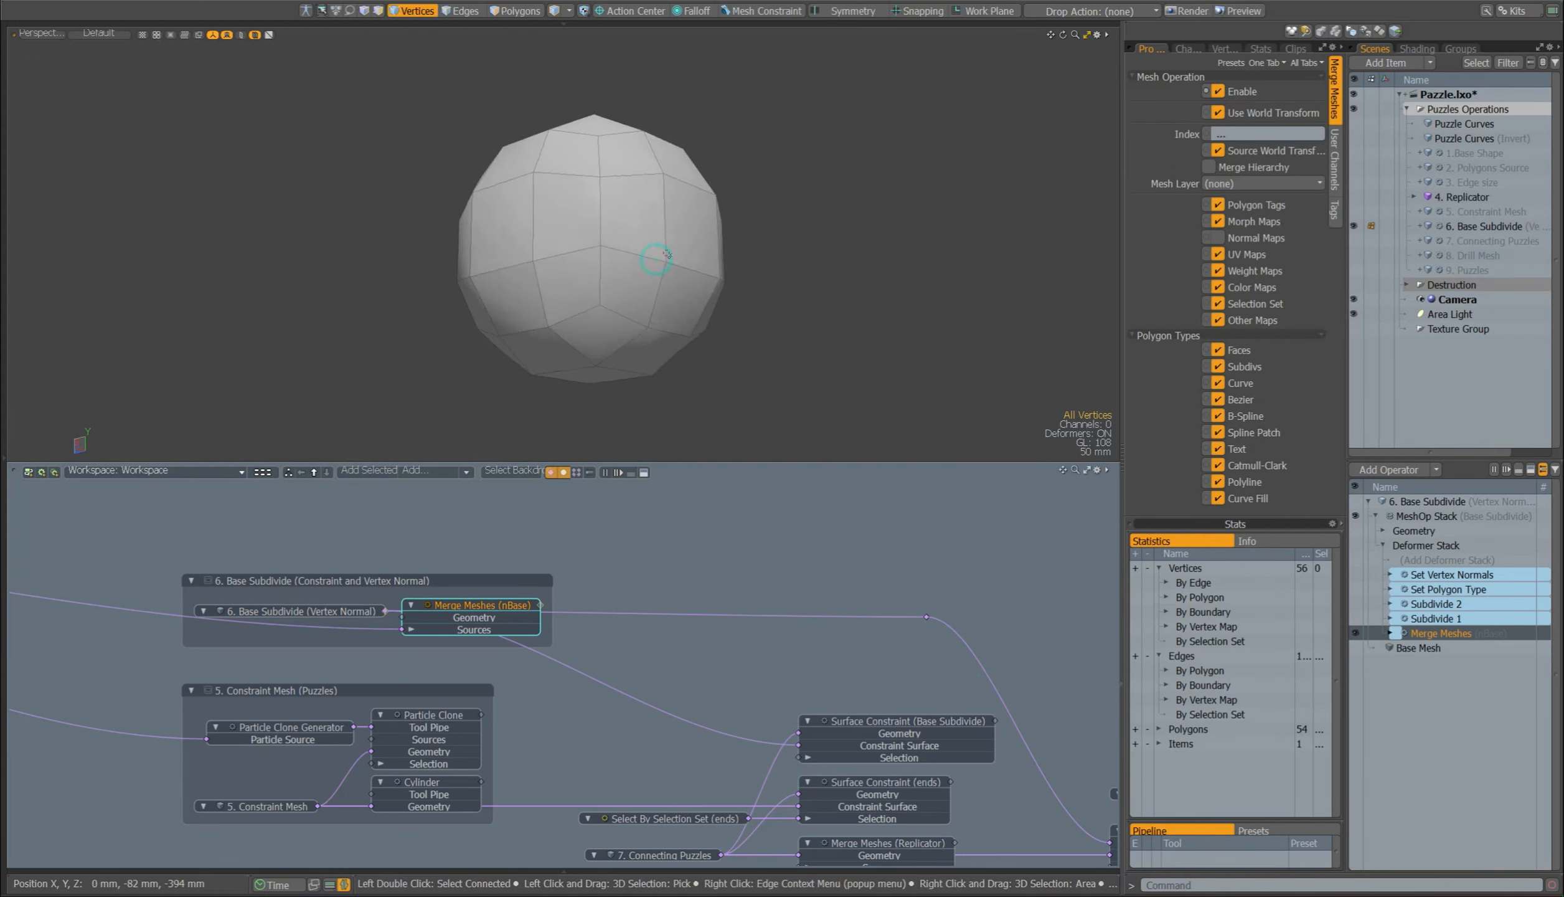
pyautogui.click(1354, 619)
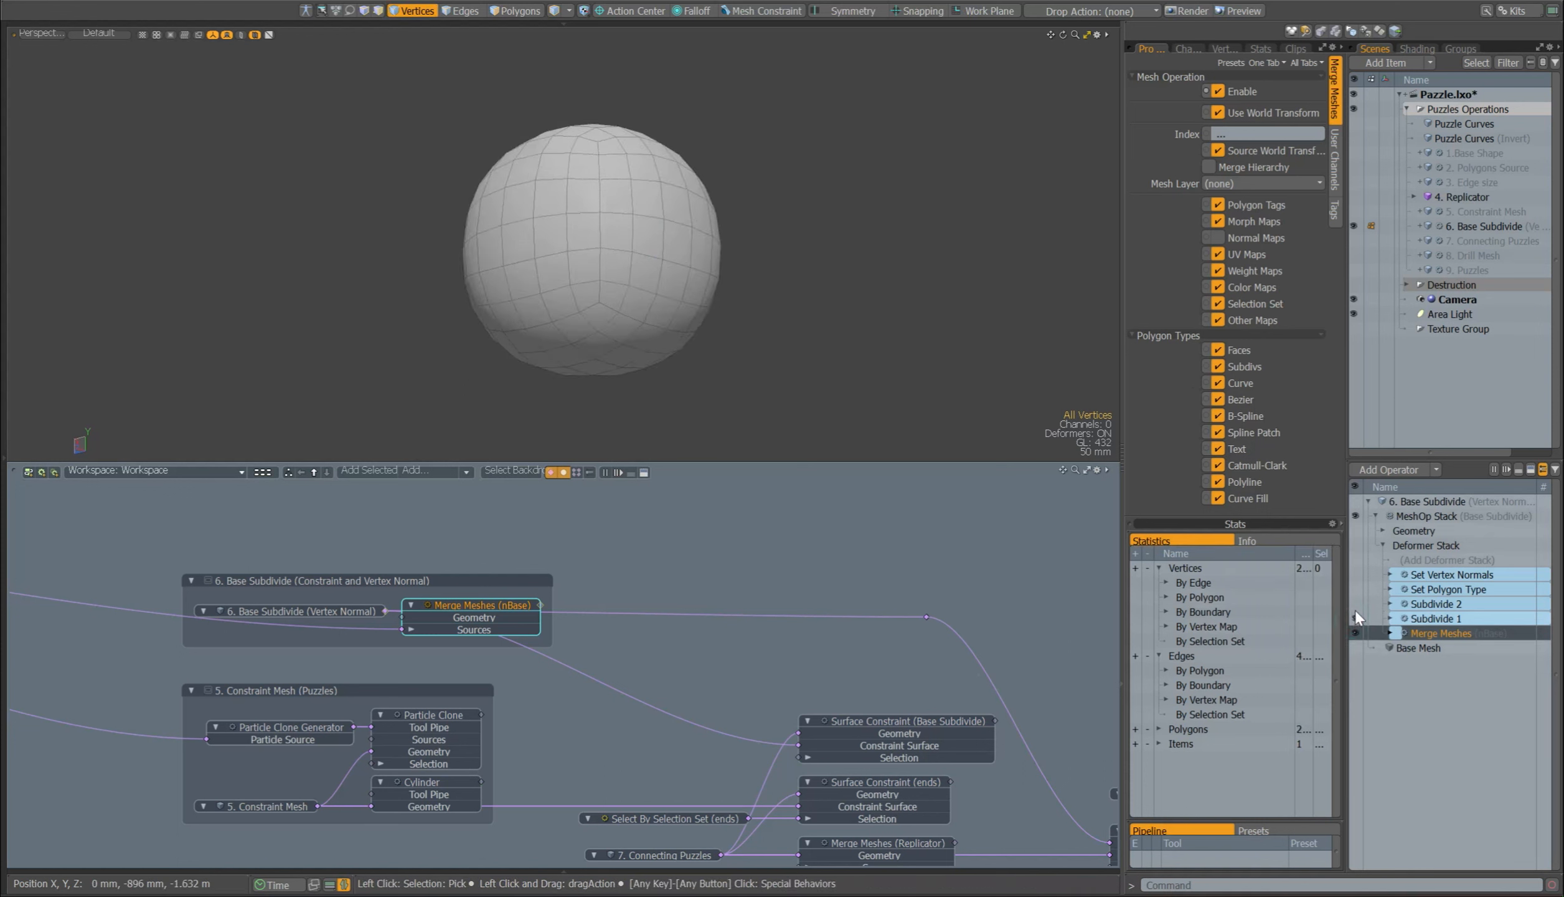
pyautogui.click(1355, 605)
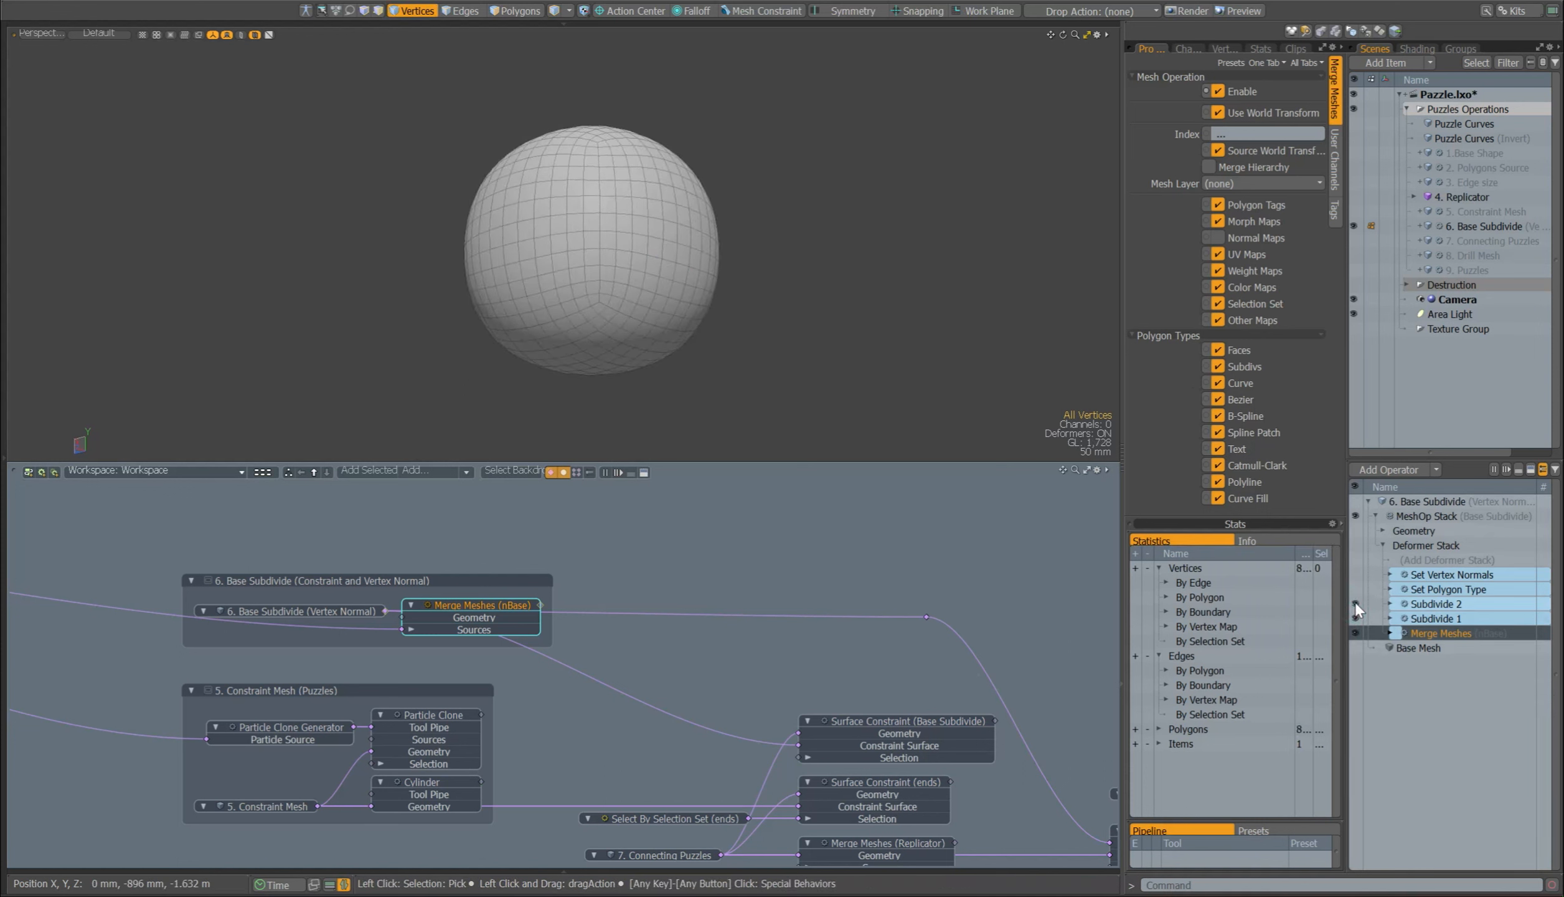
# Step: Enable Set Polygon Type in 6. Base Subdivide and check that its polygon type is Subdivision
pyautogui.click(1403, 590)
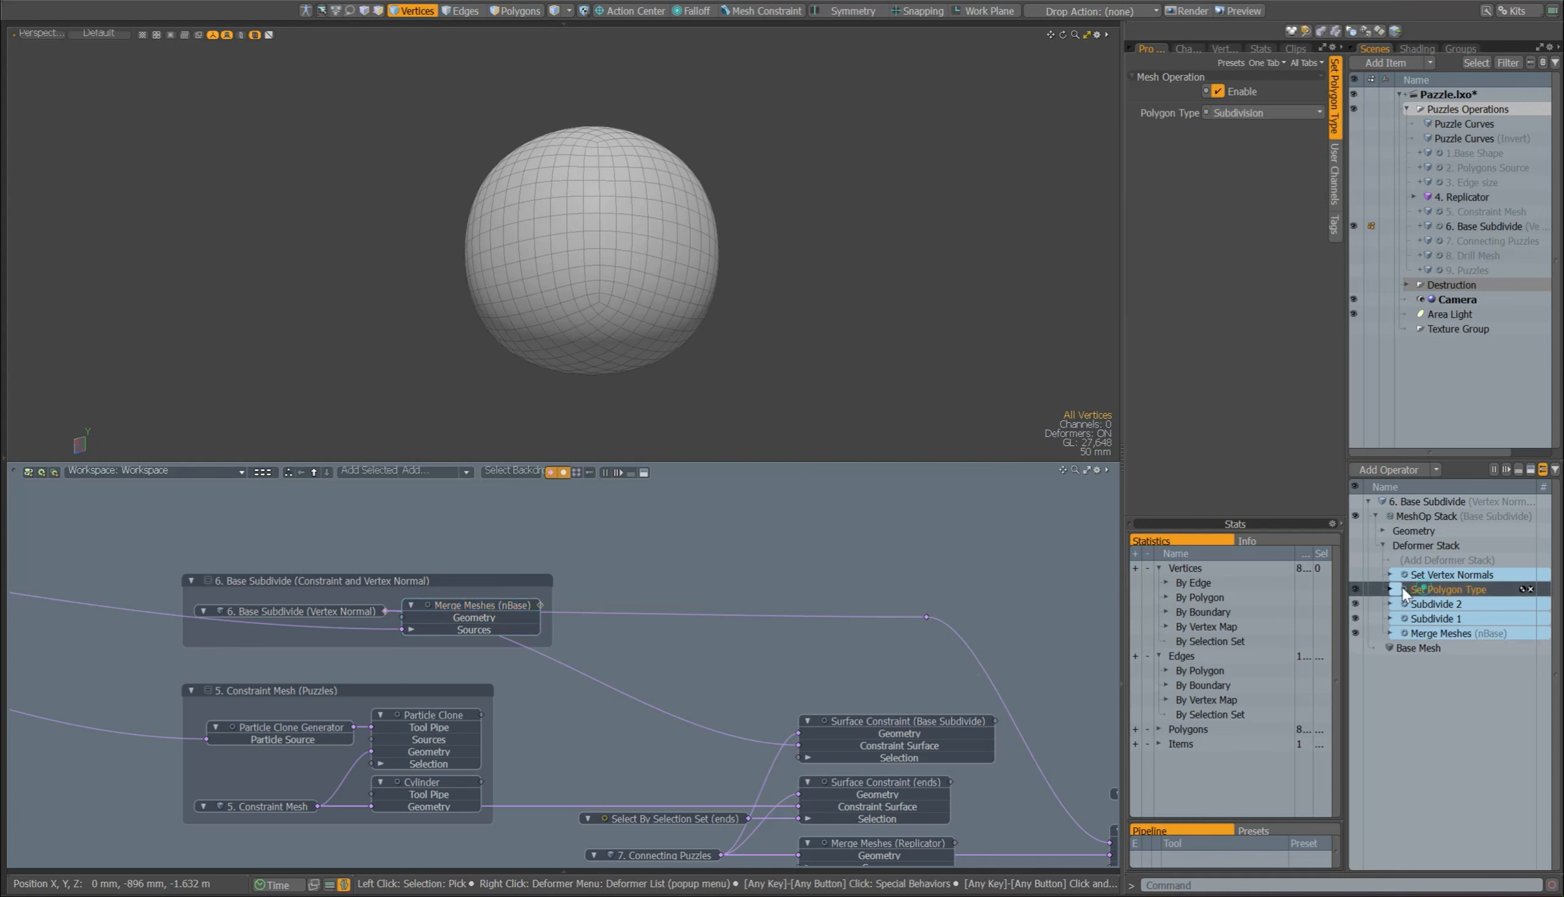
pyautogui.click(1252, 114)
pyautogui.click(1253, 115)
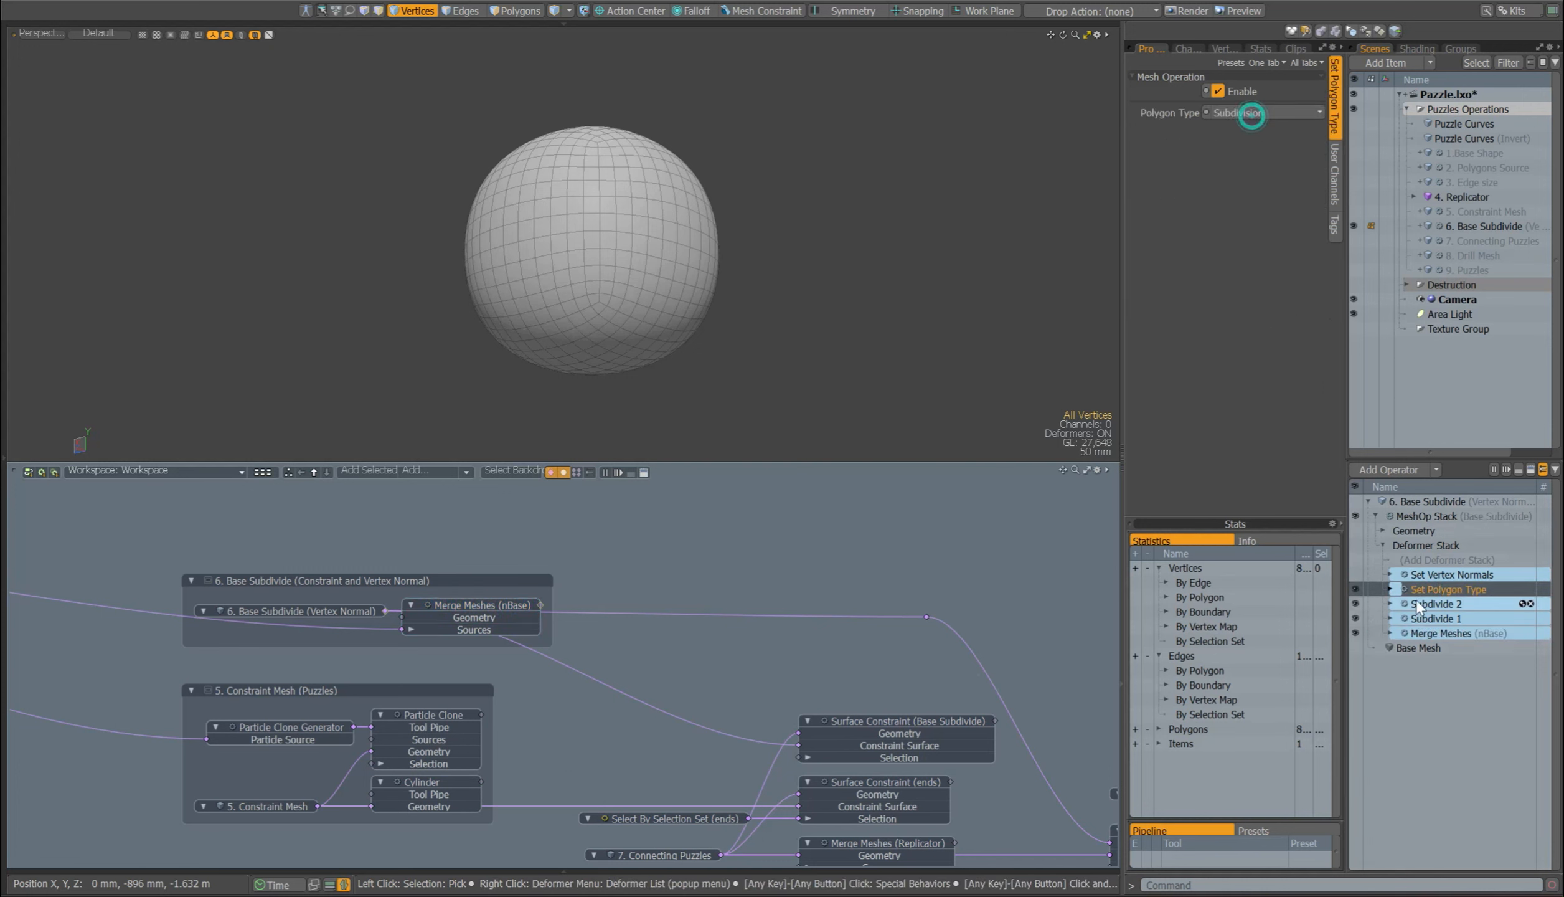
# Step: Look up Set Vertex Normals among the mesh operations, enable the existing one in 6. Base Subdivide, and check its map name
pyautogui.click(1421, 576)
pyautogui.click(1409, 500)
pyautogui.click(1404, 473)
pyautogui.write('set ve')
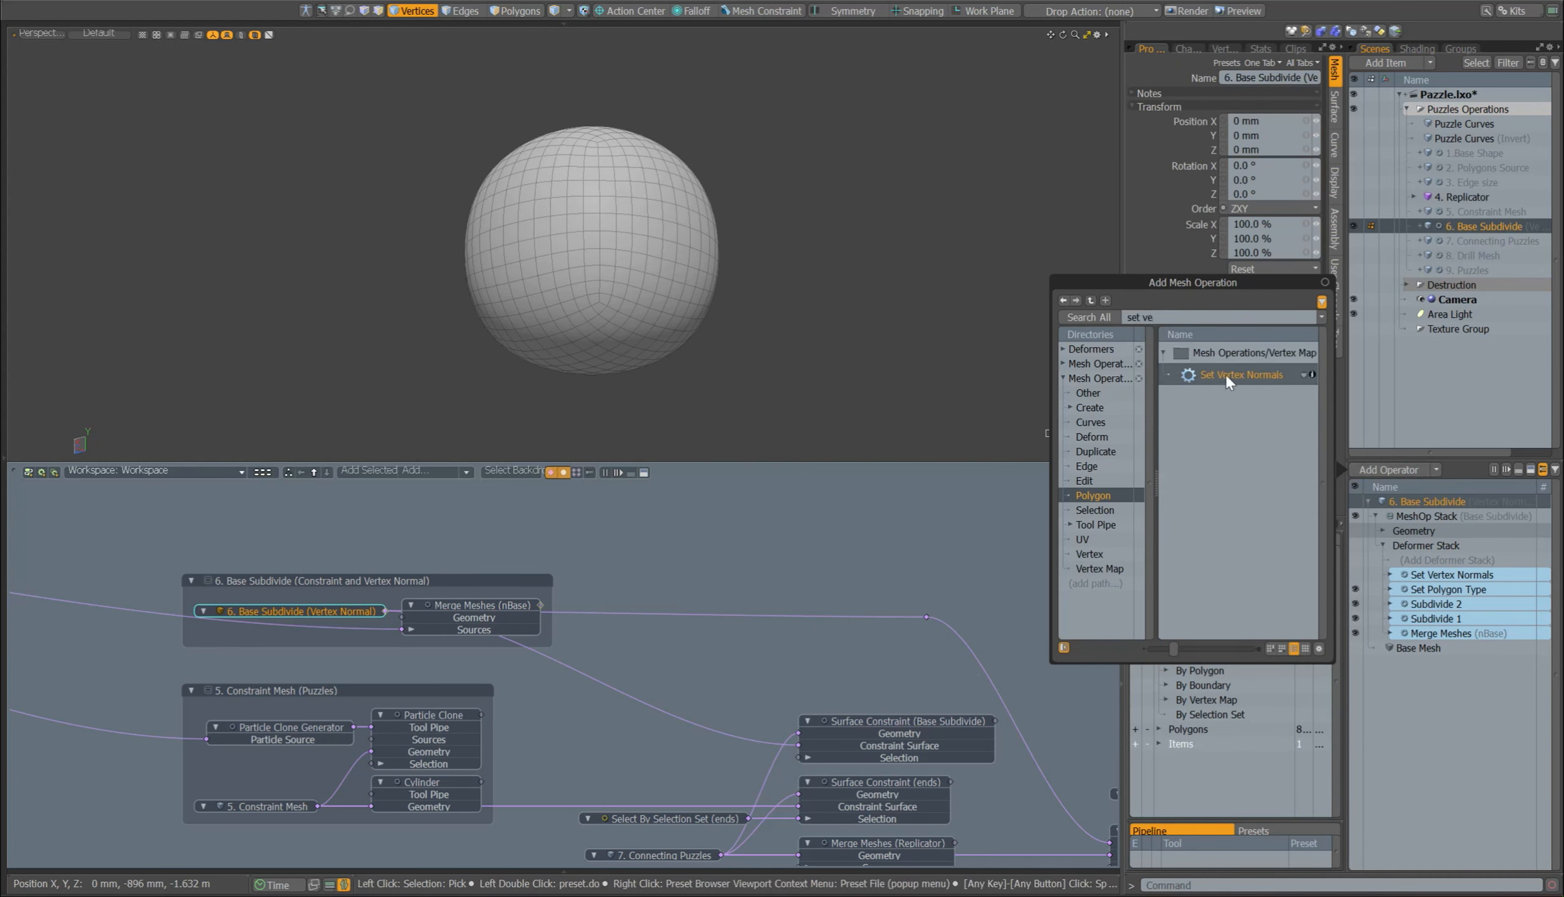
pyautogui.click(1355, 575)
pyautogui.click(1425, 575)
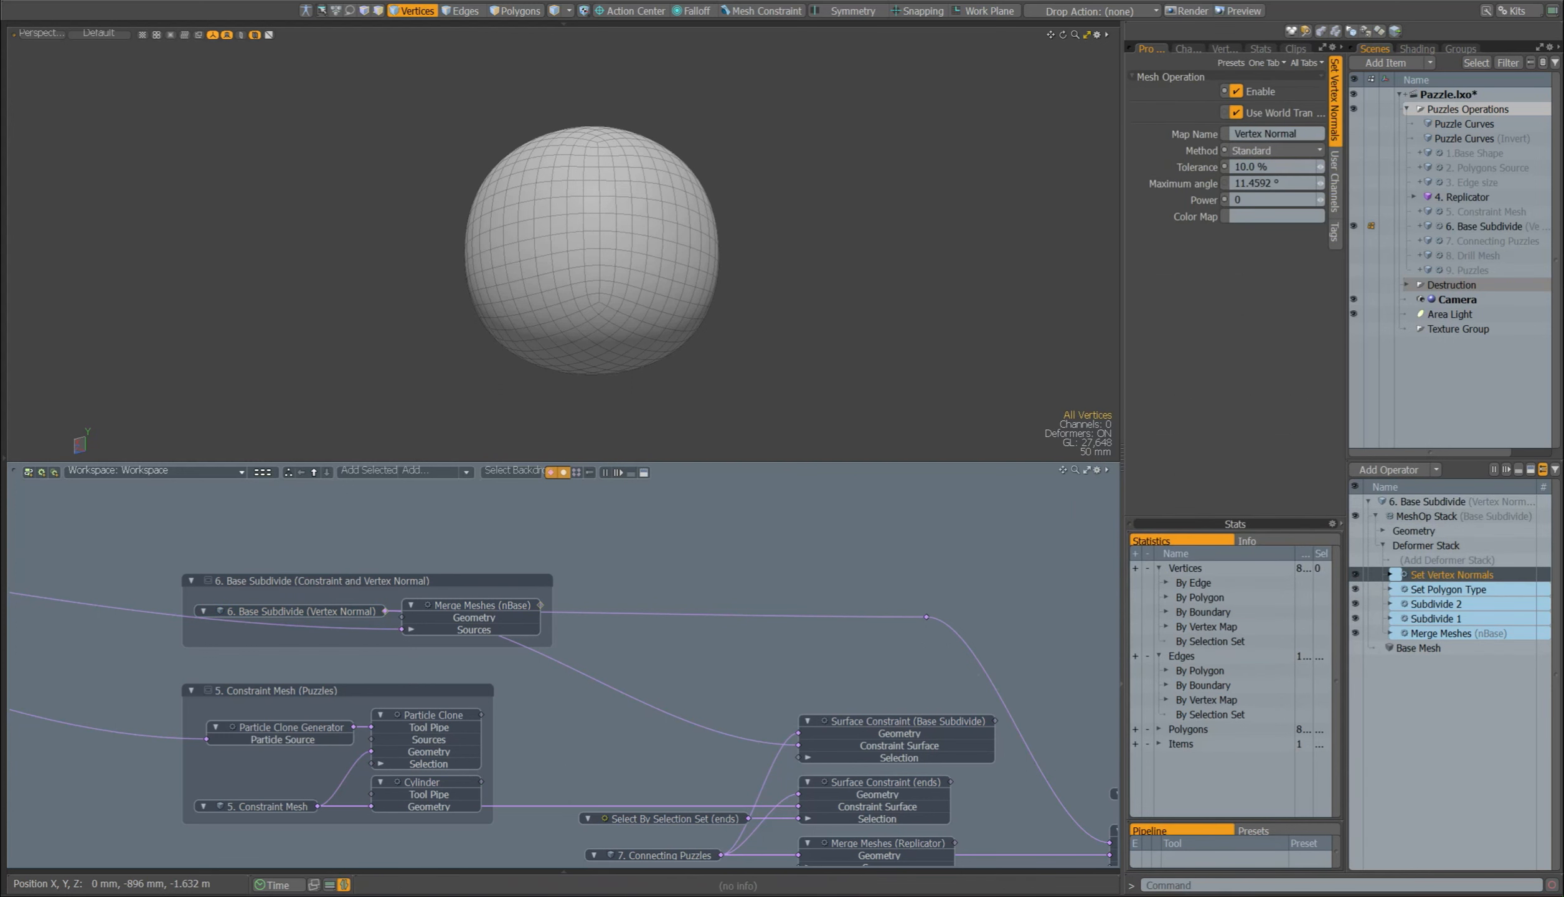
pyautogui.click(1307, 134)
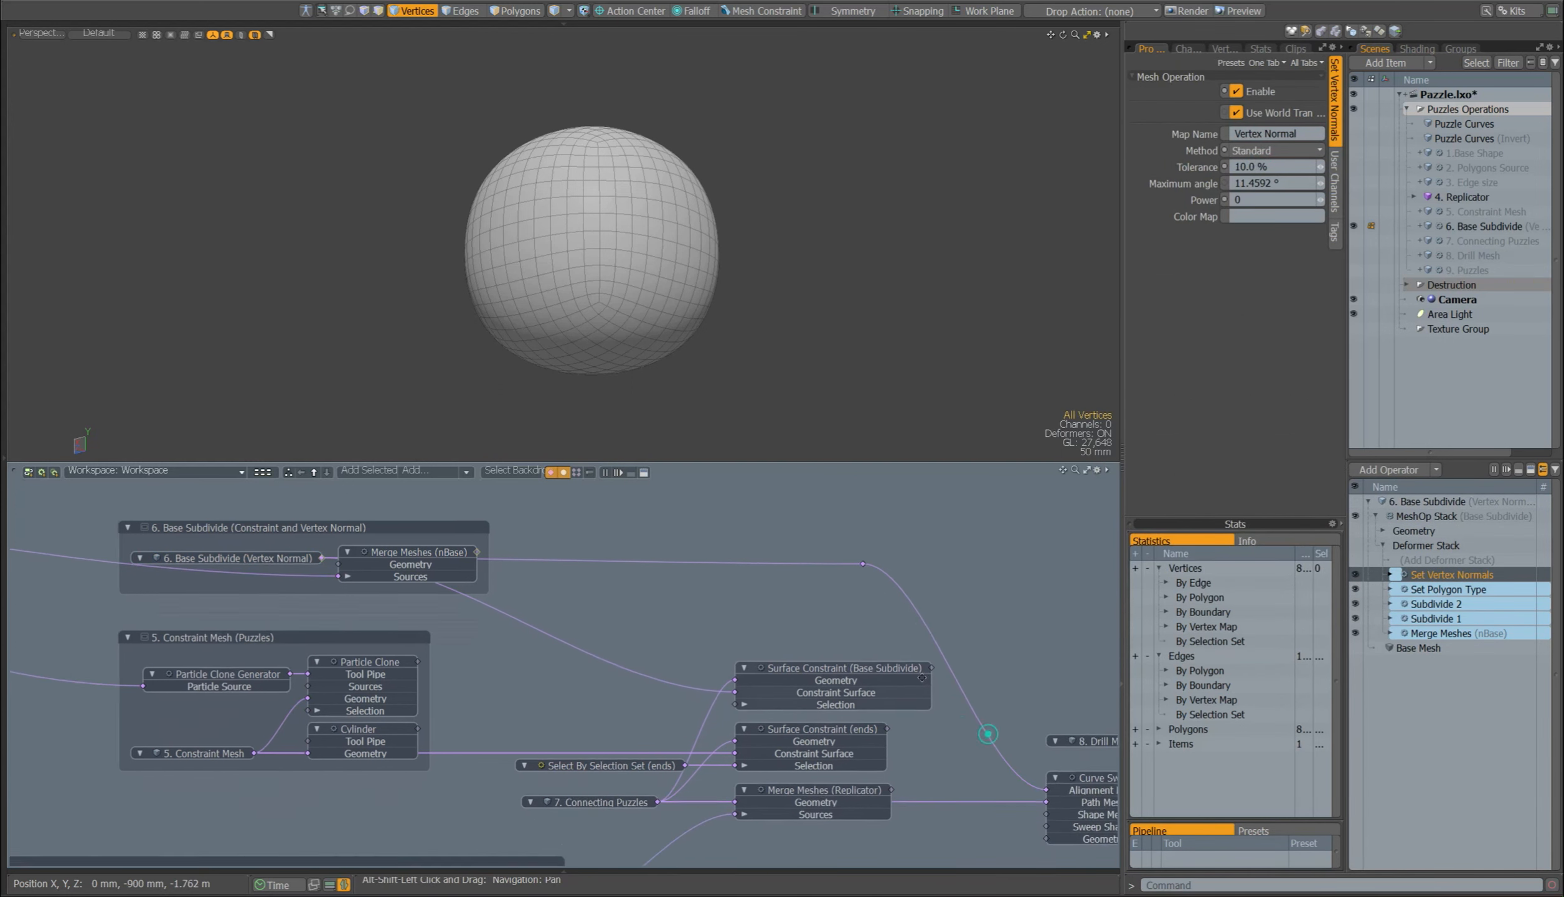
# Step: Show 7. Connecting Puzzles in place of 6. Base Subdivide and enable its Merge Meshes (Replicator) operation
pyautogui.moveTo(988, 733); pyautogui.dragTo(870, 577, button='middle')
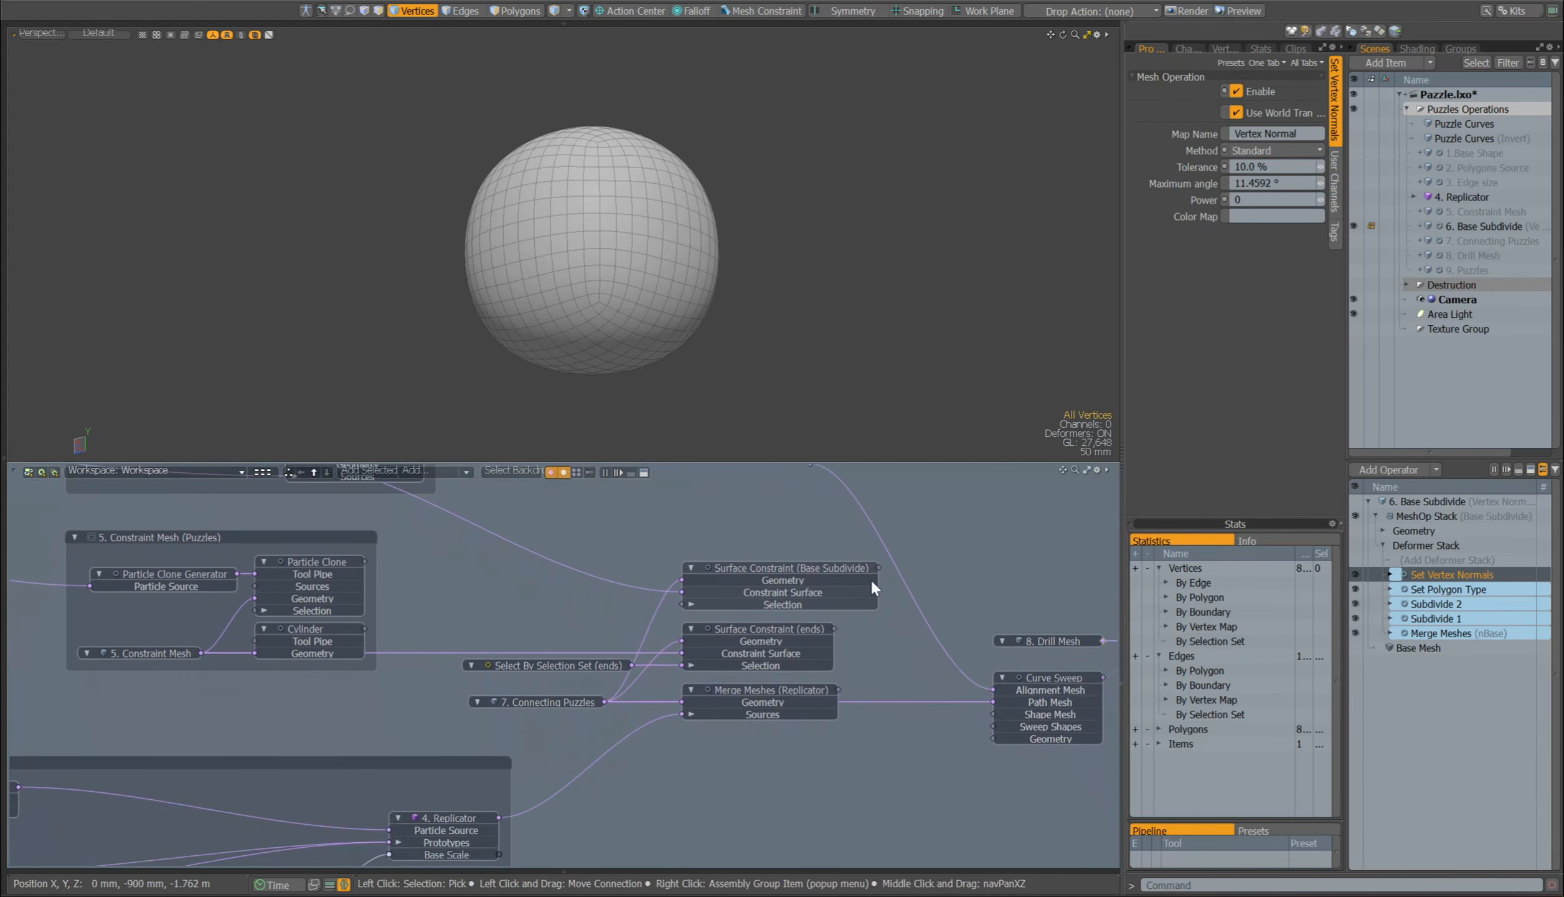
pyautogui.click(548, 701)
pyautogui.click(1355, 235)
pyautogui.moveTo(588, 800); pyautogui.dragTo(583, 720, button='middle')
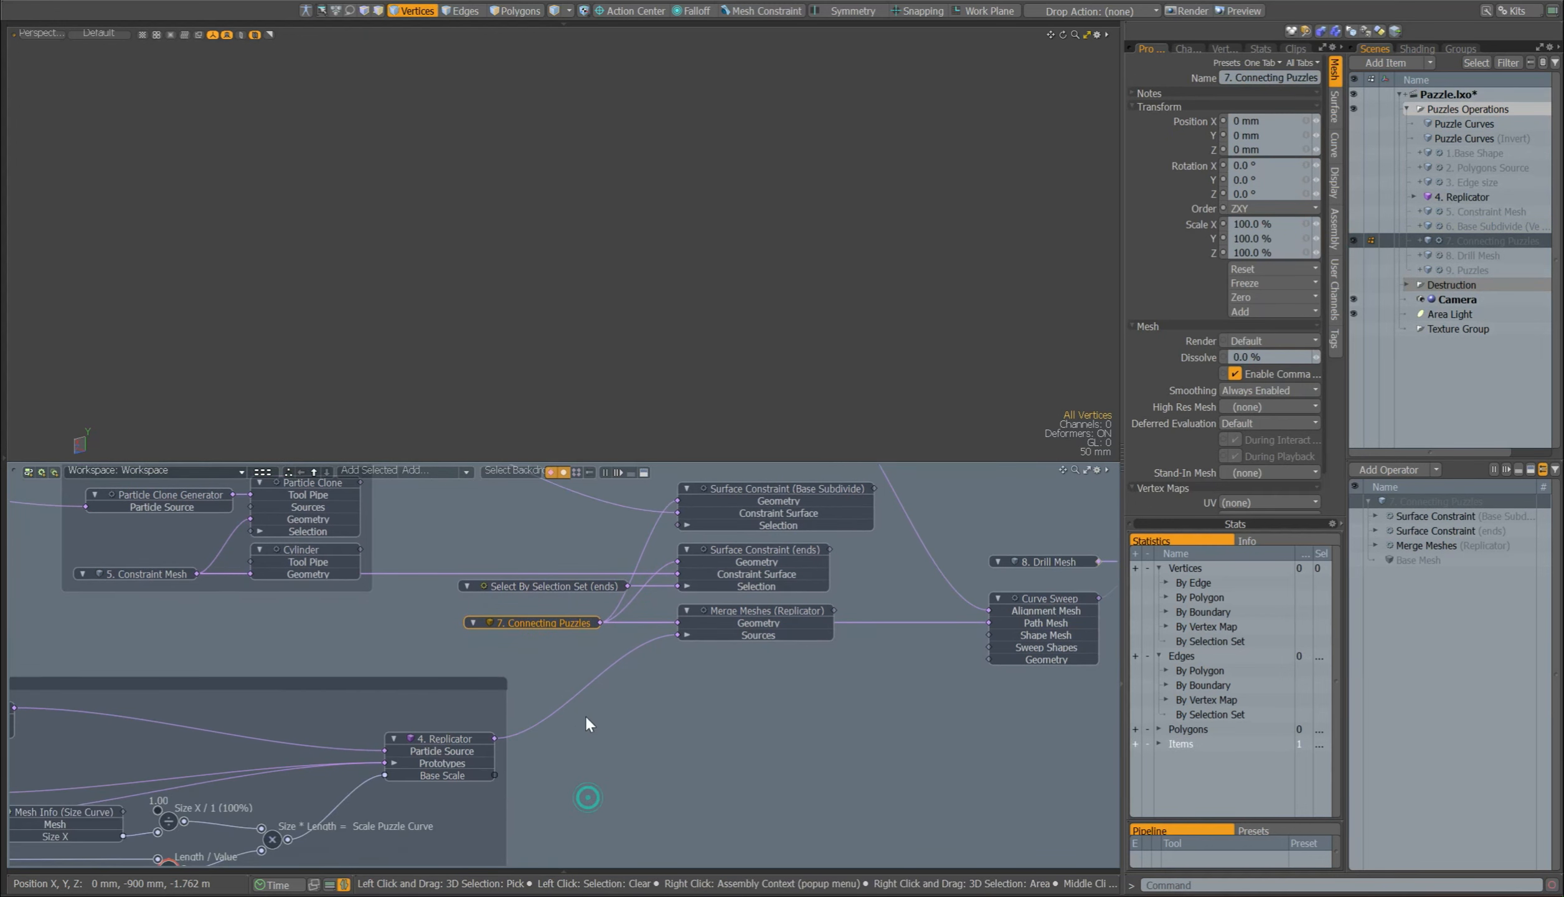
pyautogui.click(1356, 544)
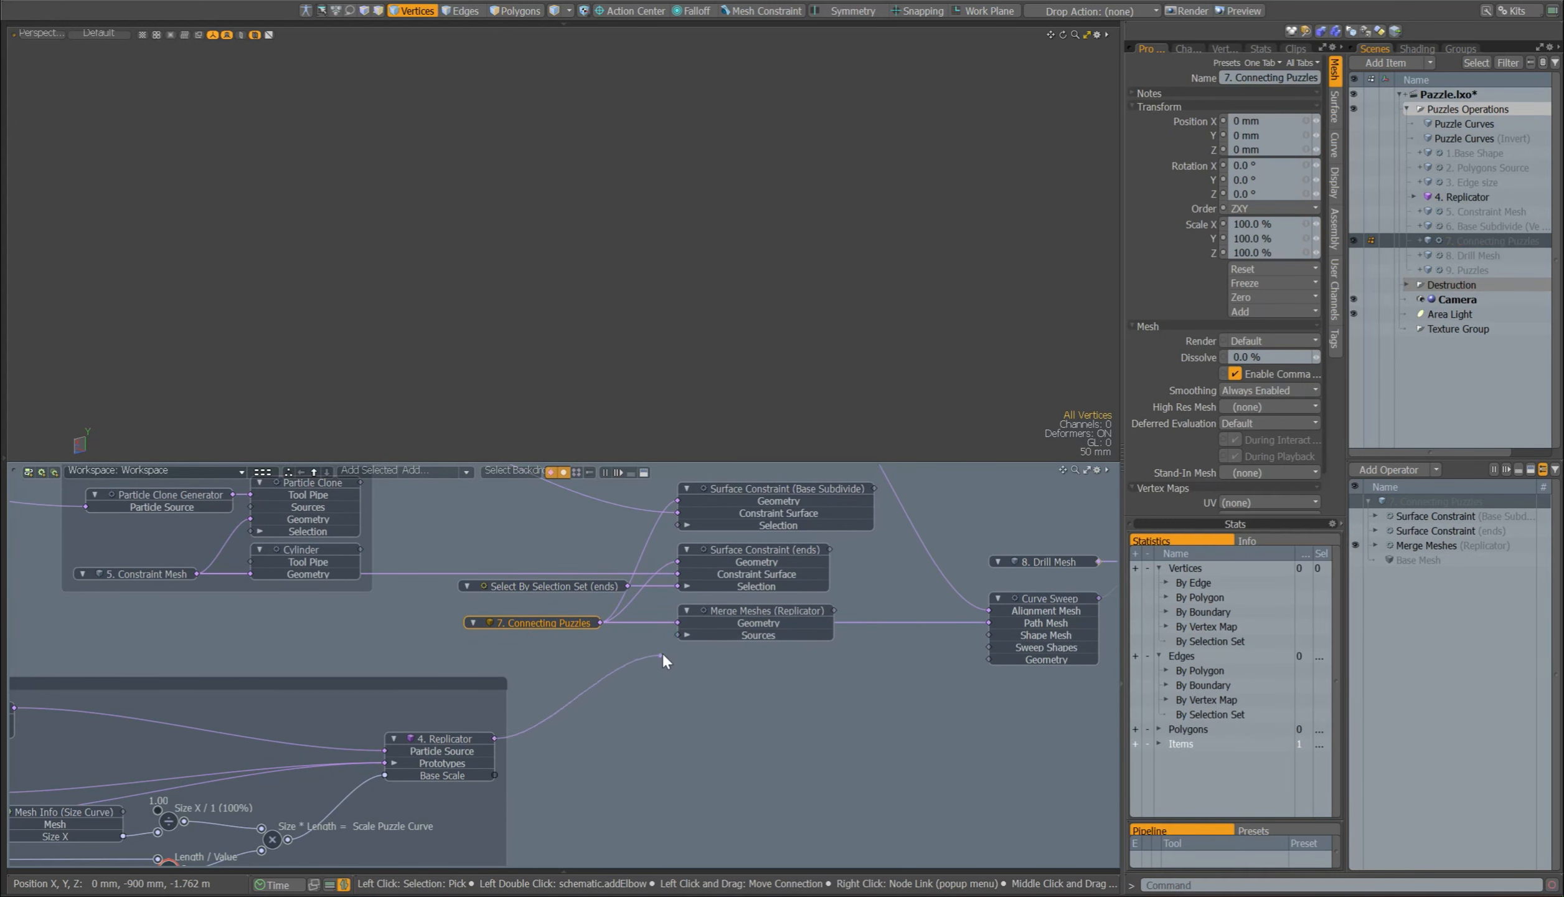
# Step: Select the vertices of the ends selection set in 7. Connecting Puzzles and enable its Surface Constraint (ends) operation
pyautogui.keyDown('alt'); pyautogui.keyDown('shift'); pyautogui.moveTo(634, 631); pyautogui.dragTo(664, 667); pyautogui.keyUp('shift'); pyautogui.keyUp('alt')
pyautogui.keyDown('ctrl'); pyautogui.keyDown('alt'); pyautogui.moveTo(619, 218); pyautogui.dragTo(675, 265); pyautogui.keyUp('alt'); pyautogui.keyUp('ctrl')
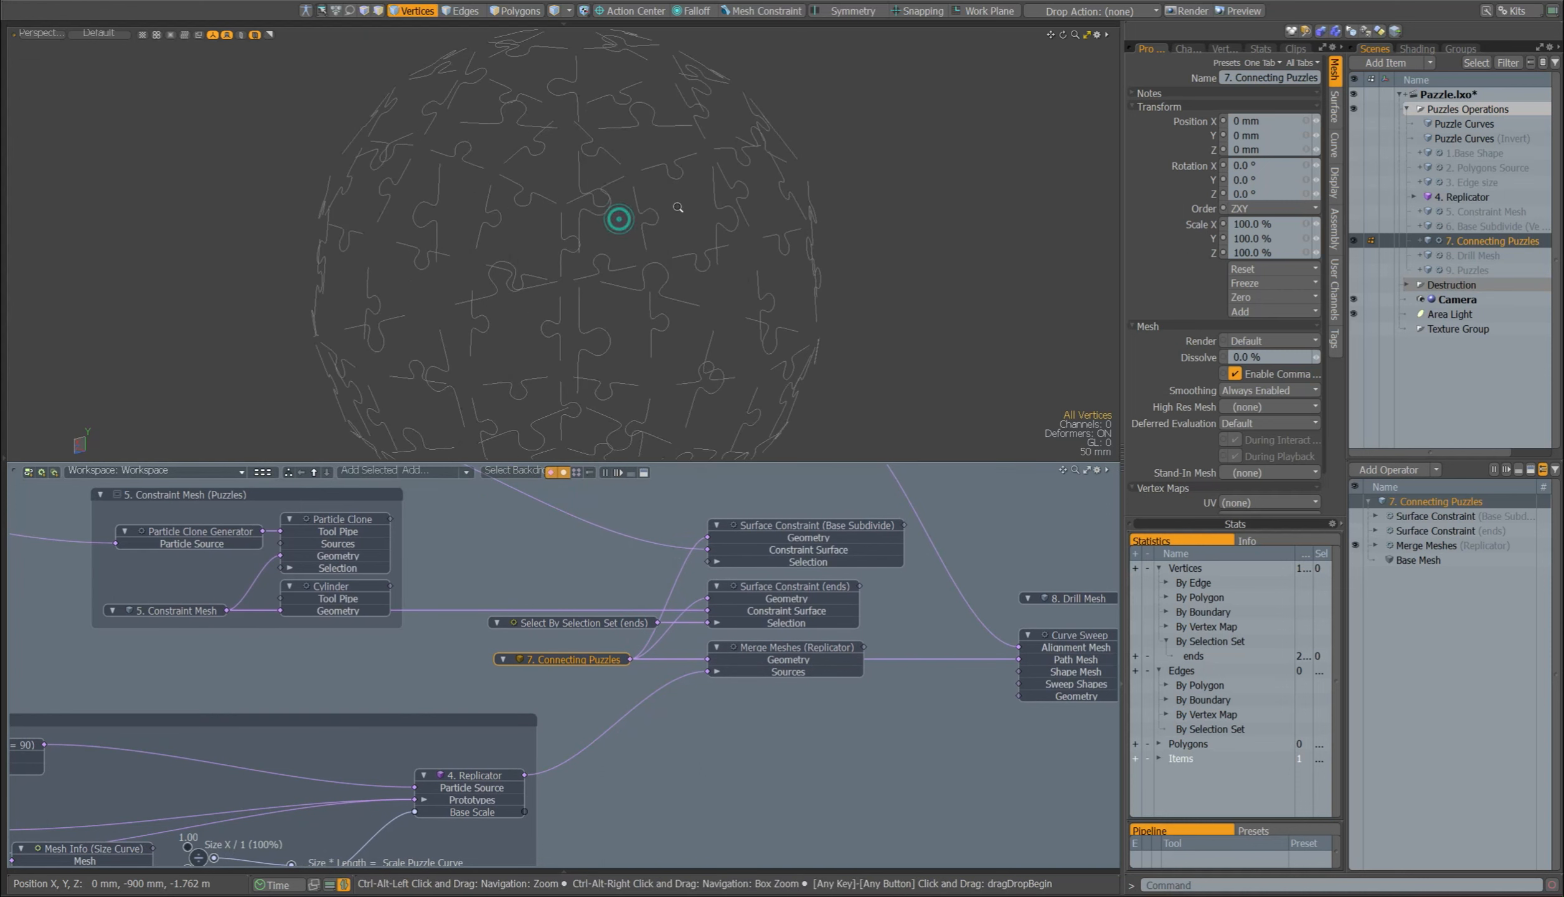
pyautogui.click(1408, 532)
pyautogui.click(590, 622)
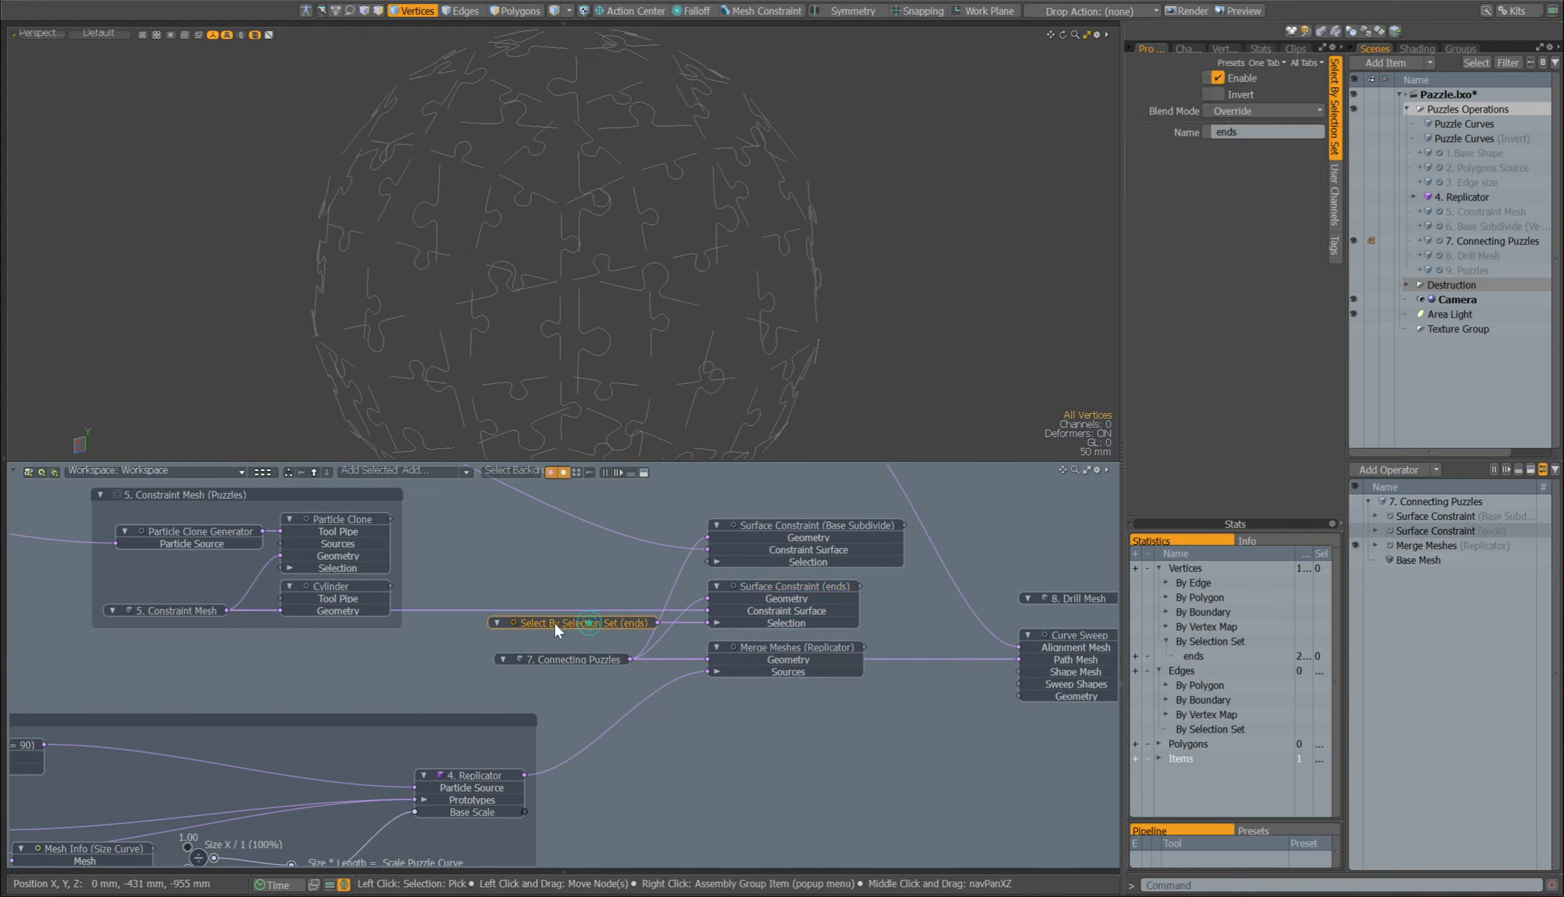
pyautogui.click(1135, 656)
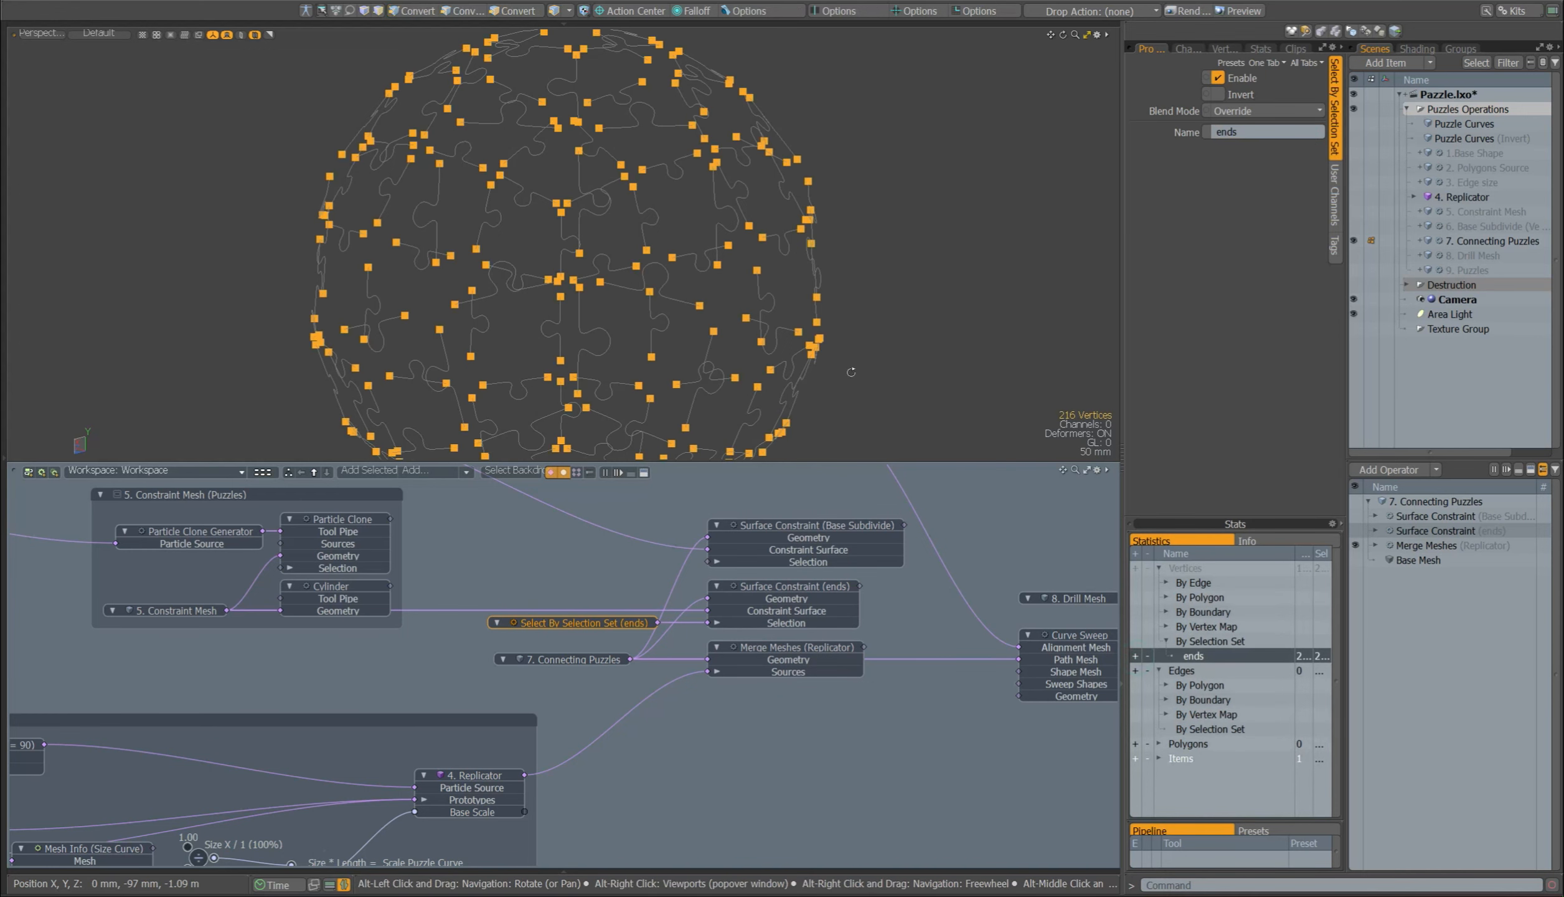
pyautogui.click(1355, 530)
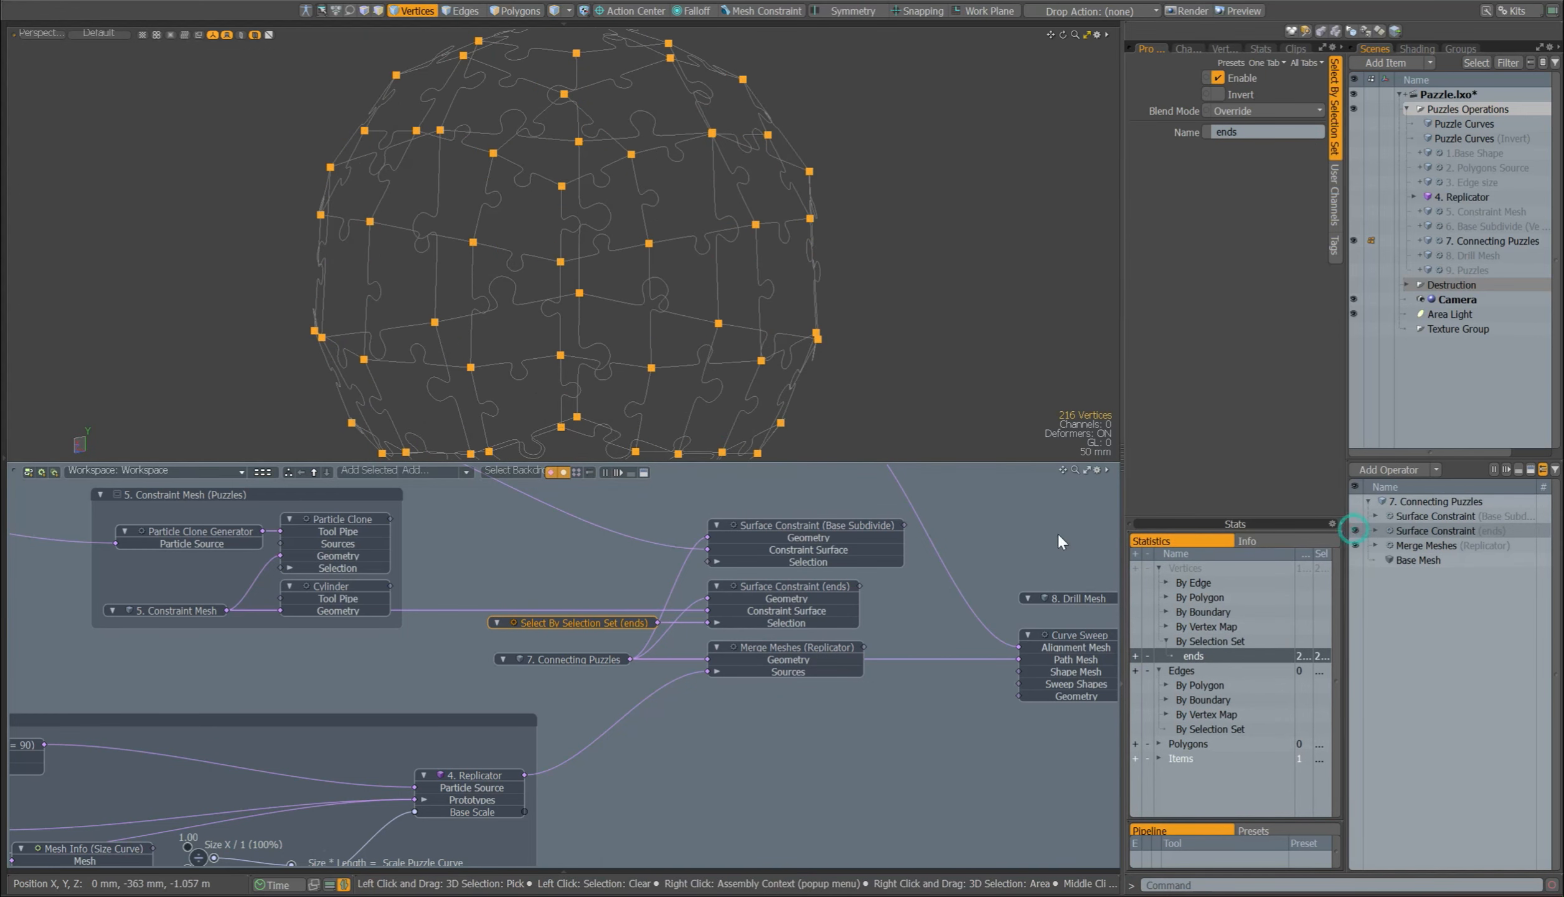
# Step: Inspect 5. Constraint Mesh and the Surface Constraint (ends) settings that use it as constraint surface
pyautogui.click(971, 542)
pyautogui.keyDown('alt'); pyautogui.moveTo(959, 545); pyautogui.dragTo(1100, 549); pyautogui.keyUp('alt')
pyautogui.click(339, 613)
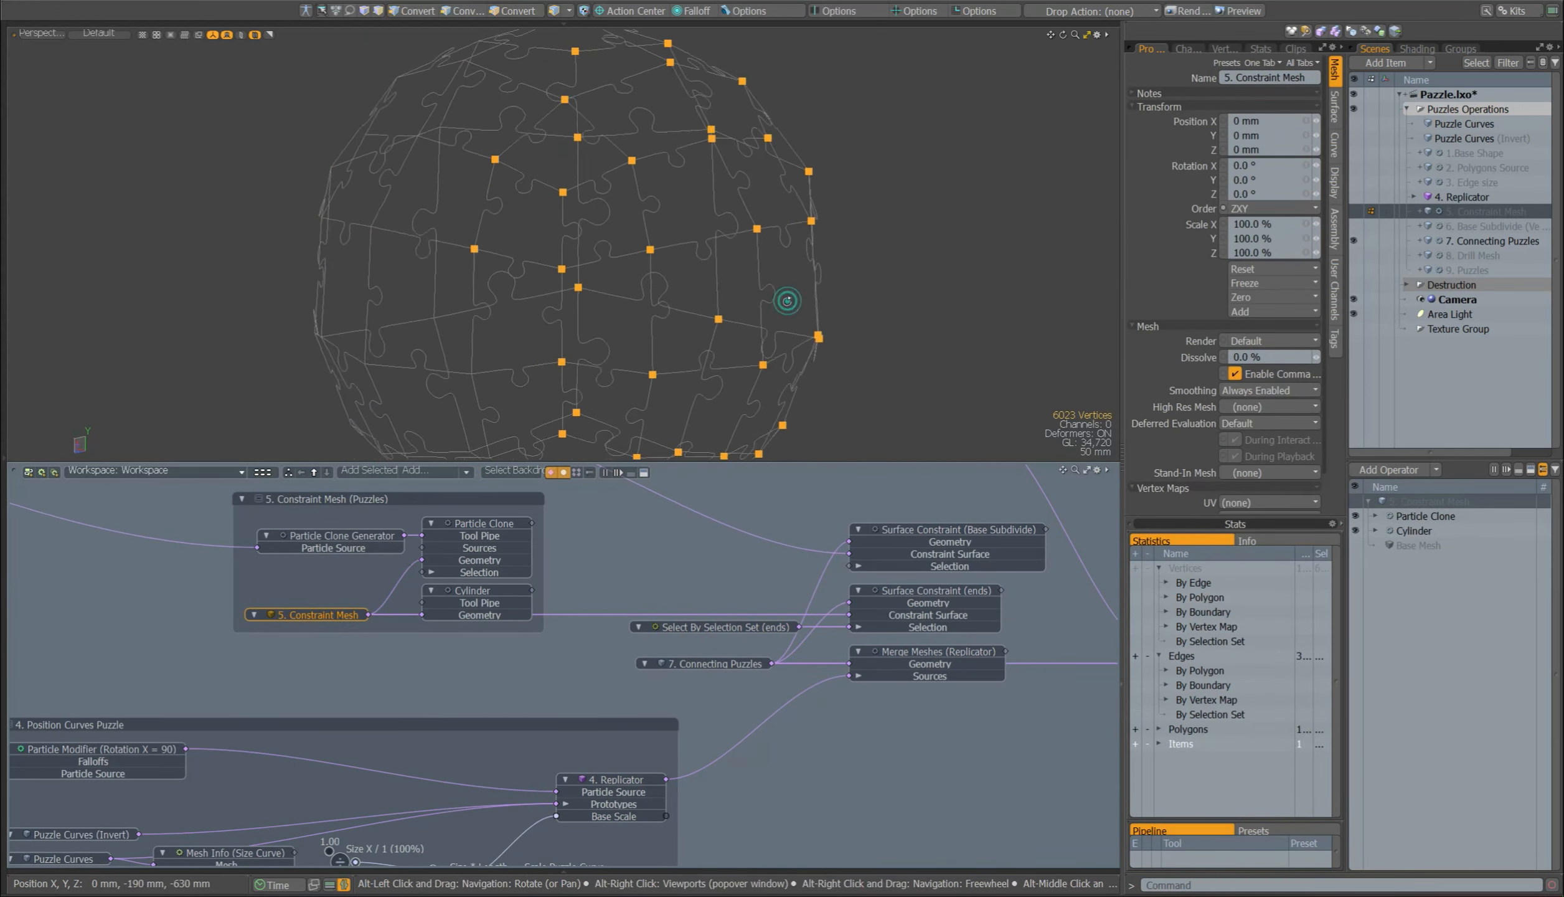
pyautogui.click(899, 591)
pyautogui.moveTo(851, 617); pyautogui.dragTo(851, 615)
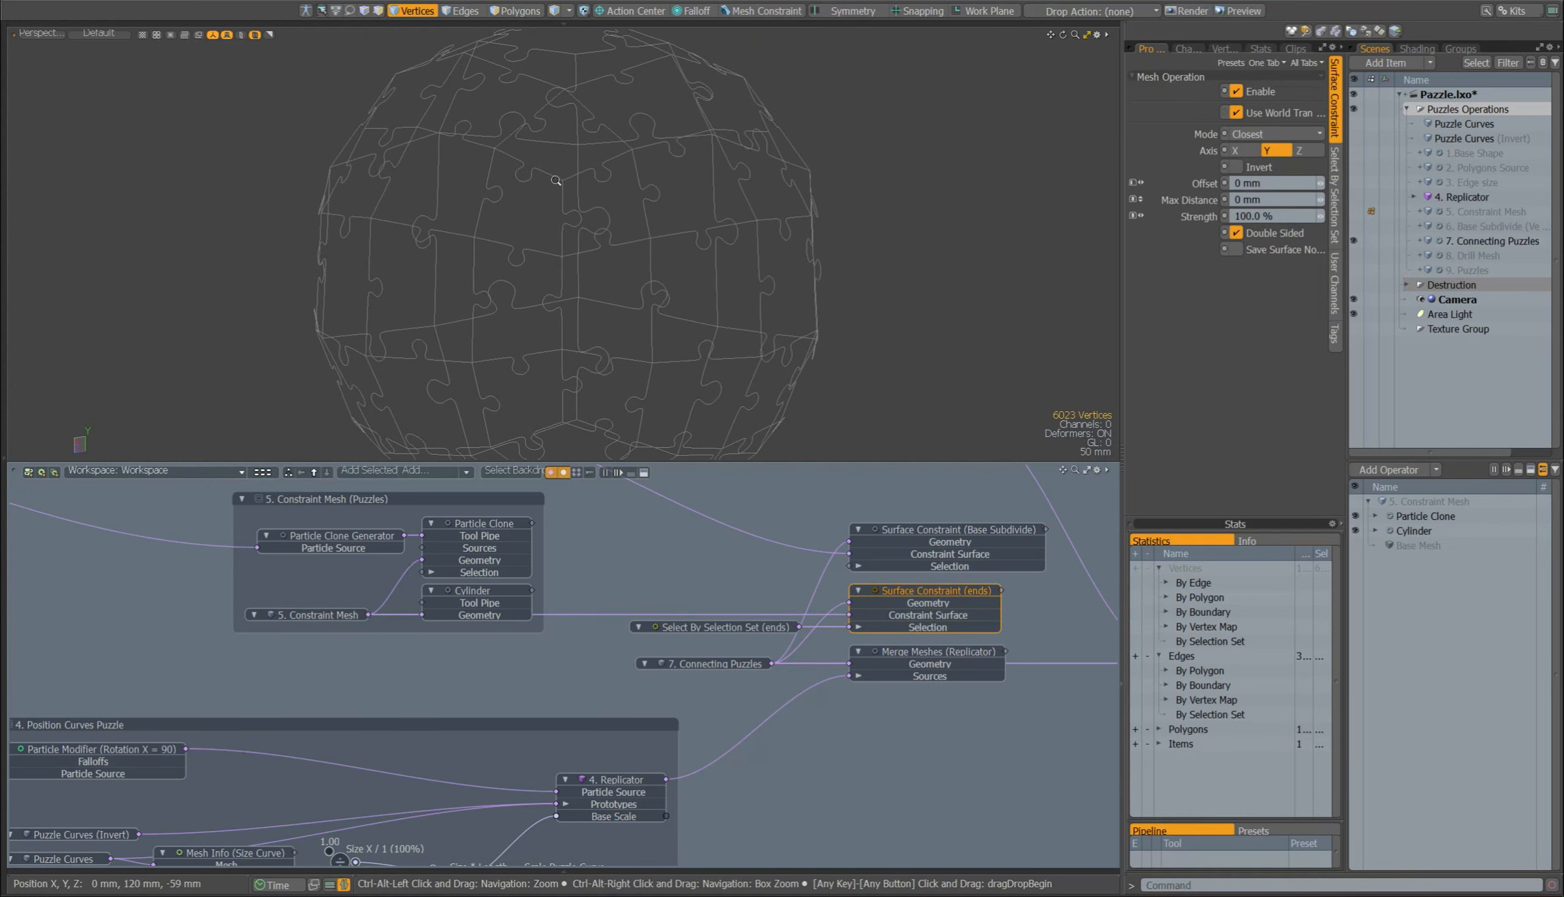
pyautogui.scroll(4, 560, 187)
# Step: Select the ends vertex set of 7. Connecting Puzzles again to examine how the curve ends meet
pyautogui.click(723, 662)
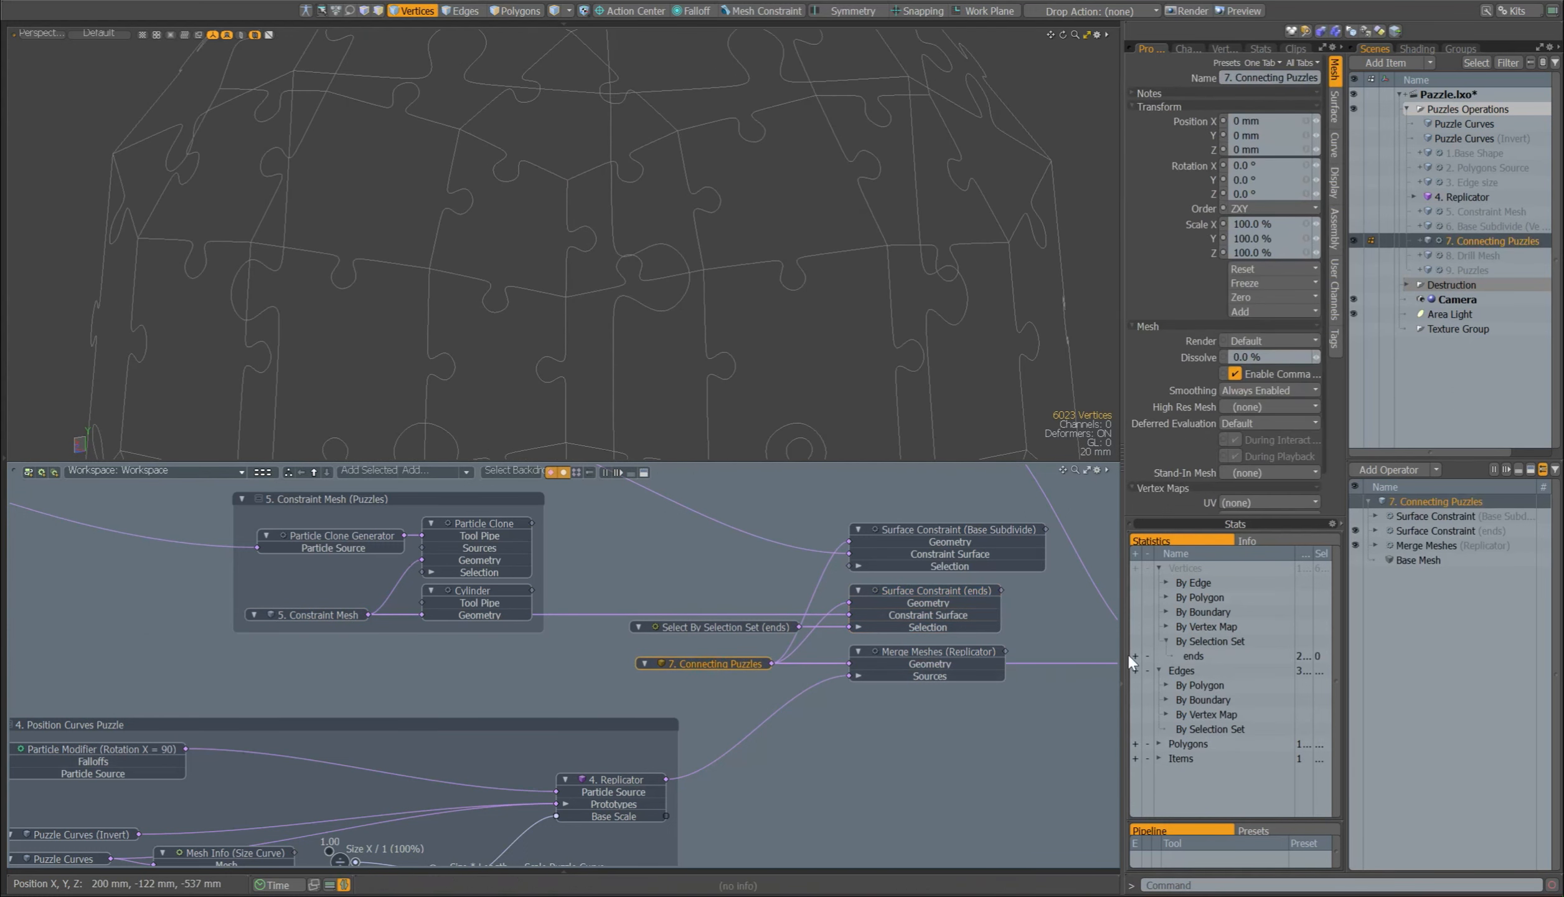
pyautogui.moveTo(835, 614)
pyautogui.mouseDown()
pyautogui.moveTo(837, 594)
pyautogui.moveTo(851, 615)
pyautogui.mouseUp()
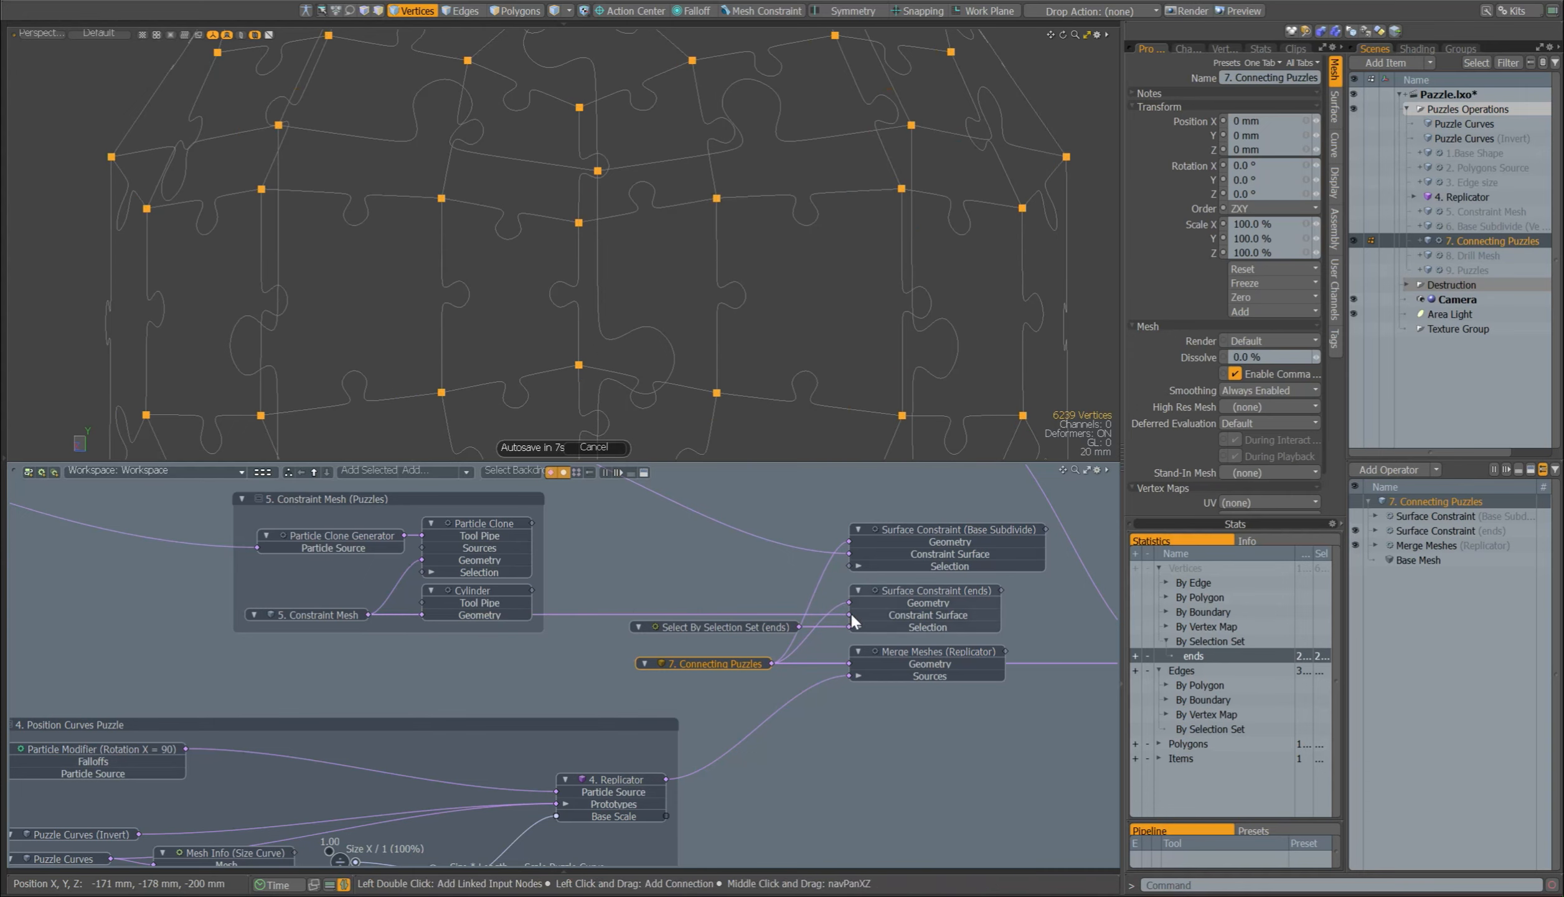
pyautogui.scroll(-4, 678, 237)
# Step: Check 6. Base Subdivide as the constraint source and enable Surface Constraint (Base Subdivide) in 7. Connecting Puzzles
pyautogui.click(1401, 516)
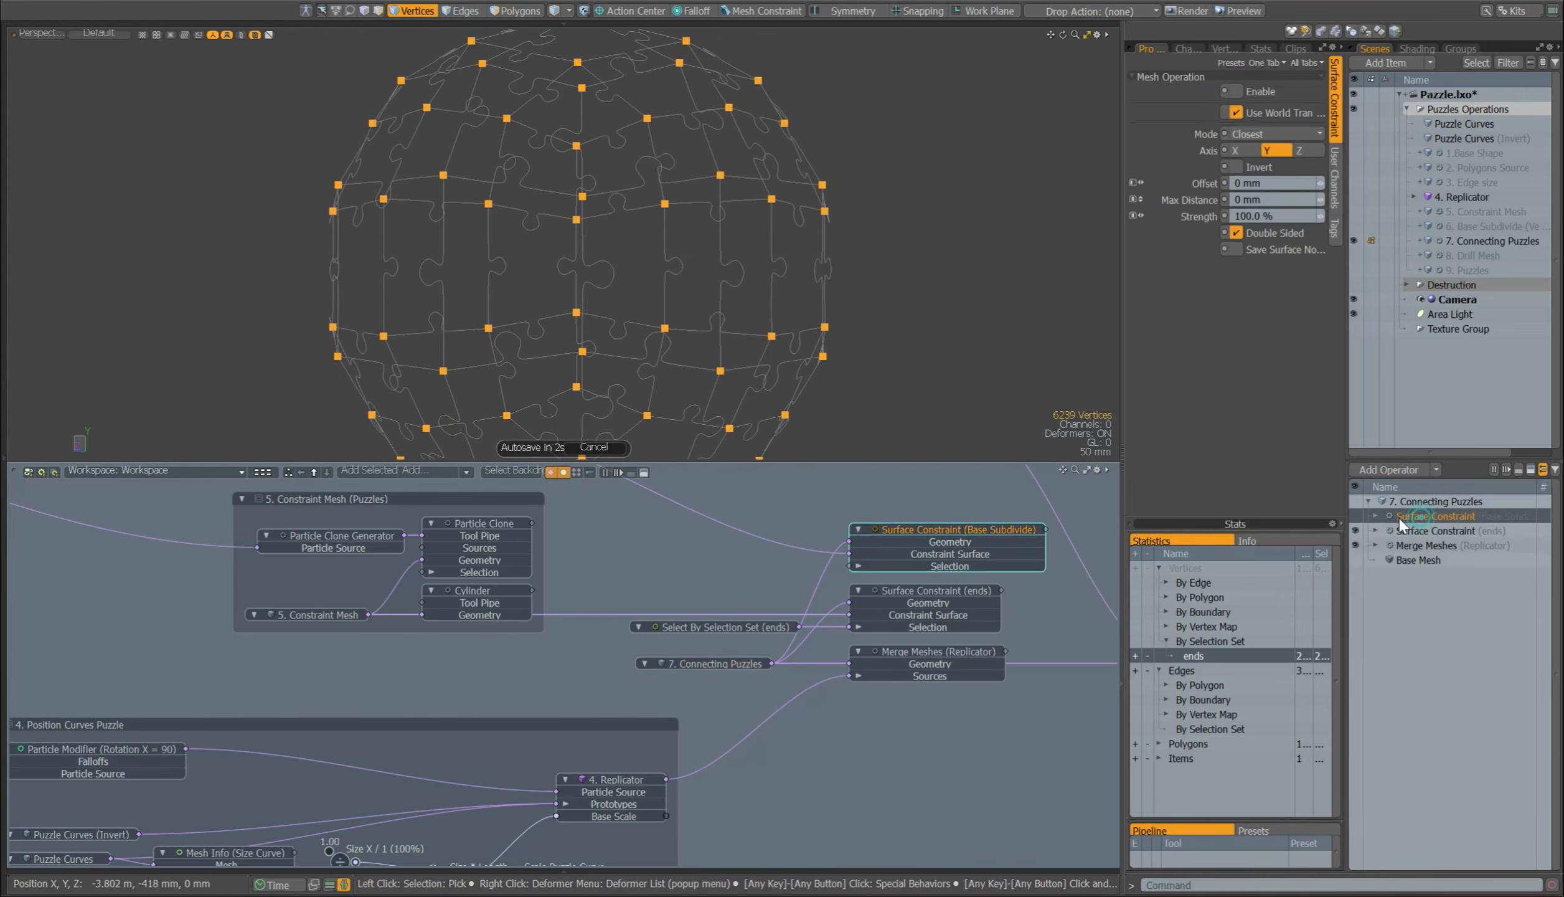
pyautogui.click(470, 553)
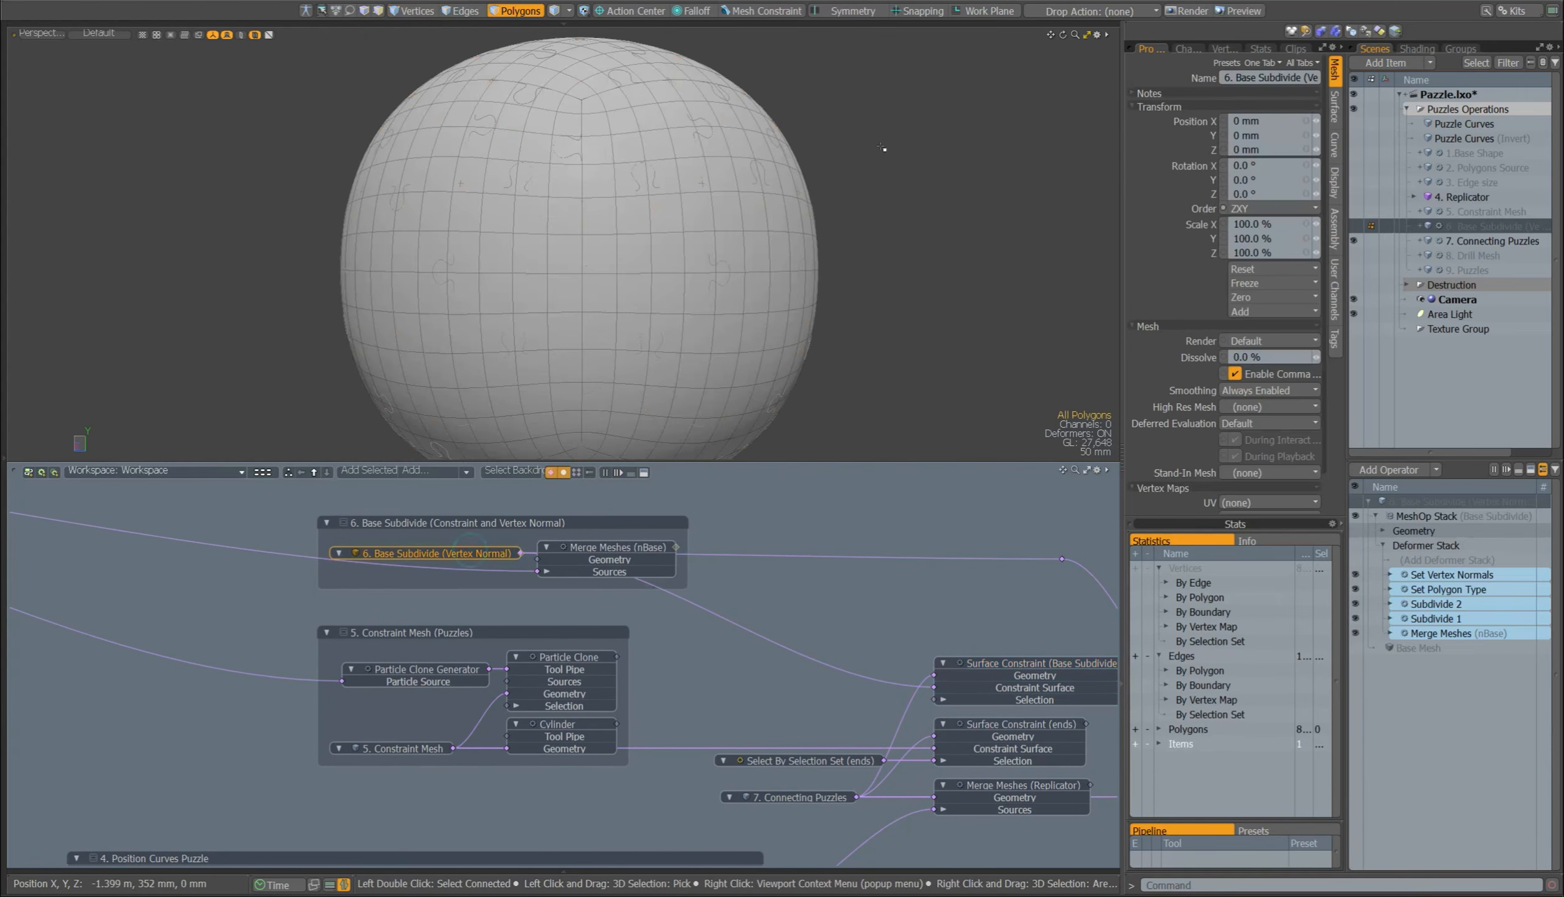
pyautogui.click(803, 797)
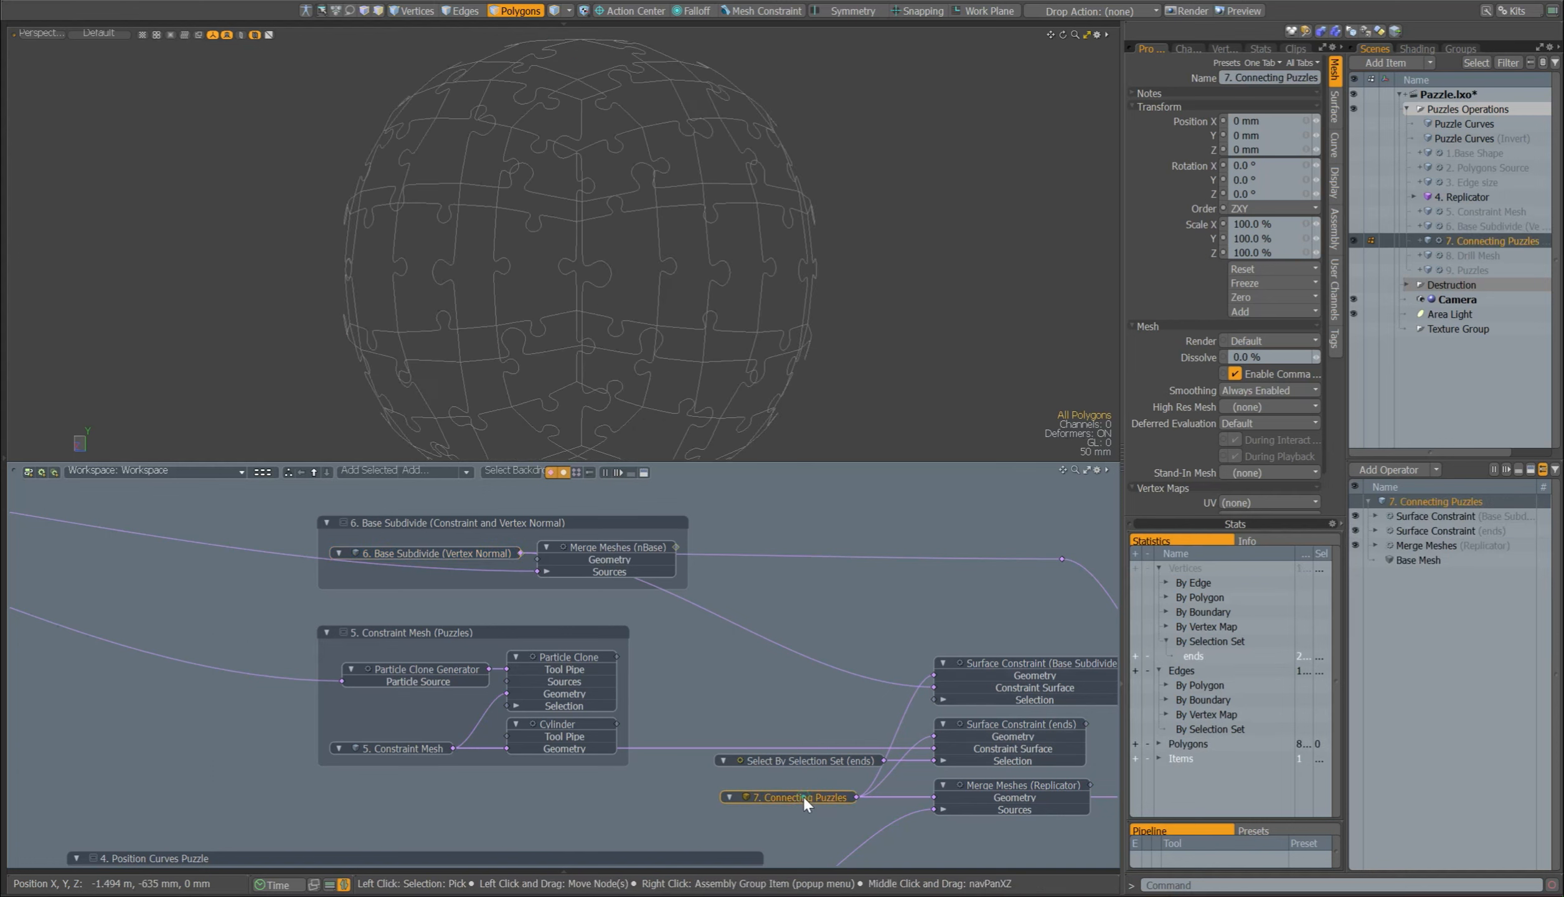
pyautogui.click(1355, 515)
pyautogui.keyDown('alt'); pyautogui.moveTo(631, 52); pyautogui.dragTo(847, 337); pyautogui.keyUp('alt')
# Step: Show 8. Drill Mesh in place of 7. Connecting Puzzles and enable its Curve Sweep operation
pyautogui.click(1362, 254)
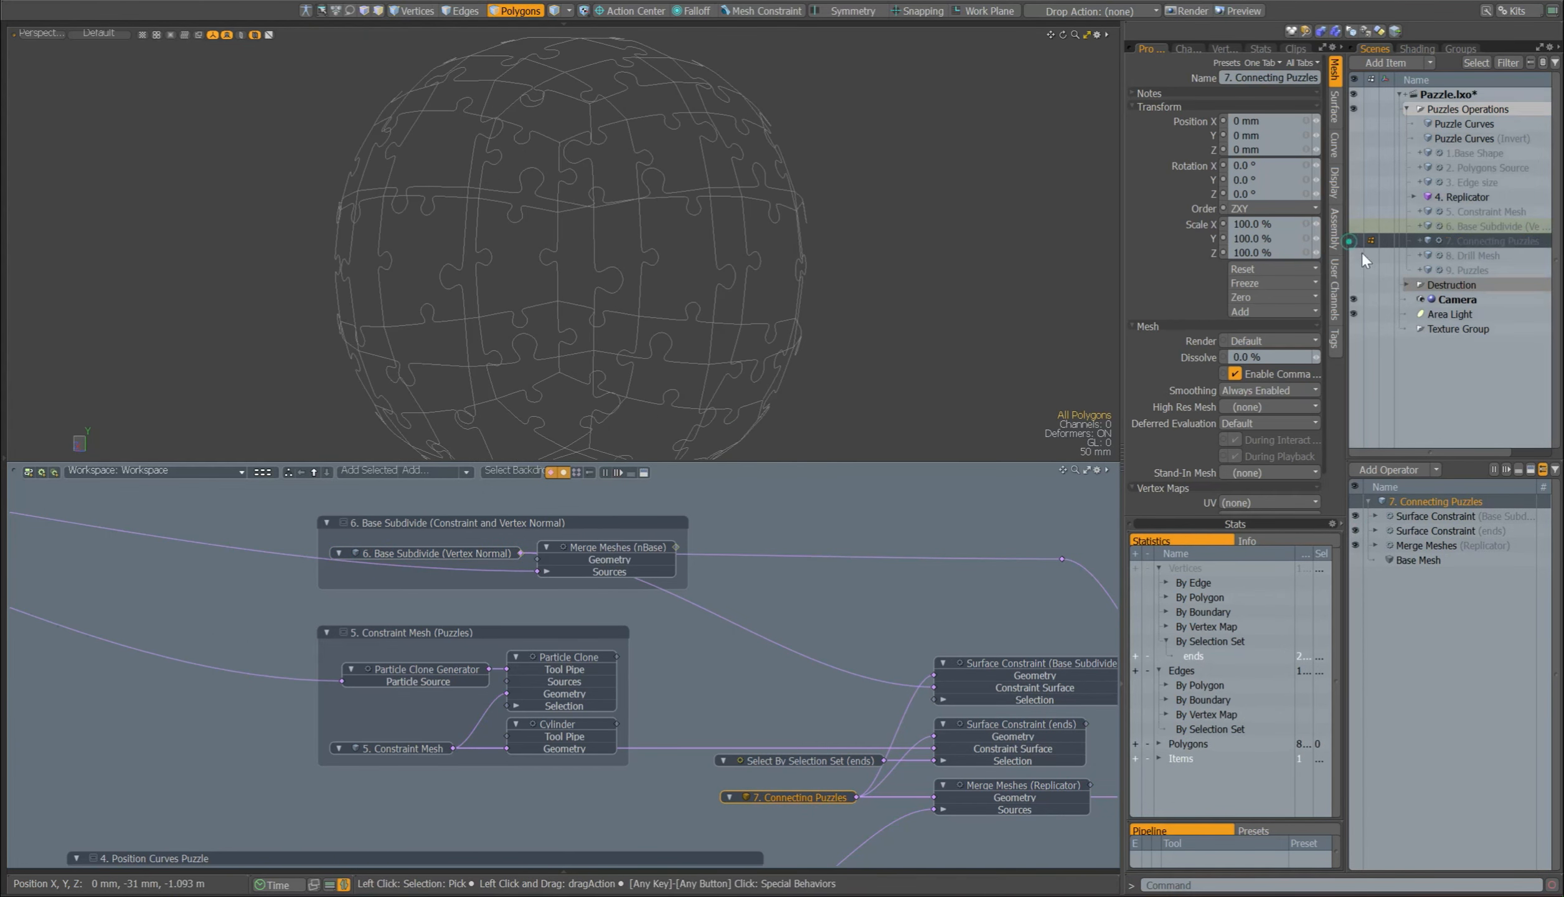
pyautogui.keyDown('alt'); pyautogui.keyDown('shift'); pyautogui.moveTo(980, 645); pyautogui.dragTo(496, 601); pyautogui.keyUp('shift'); pyautogui.keyUp('alt')
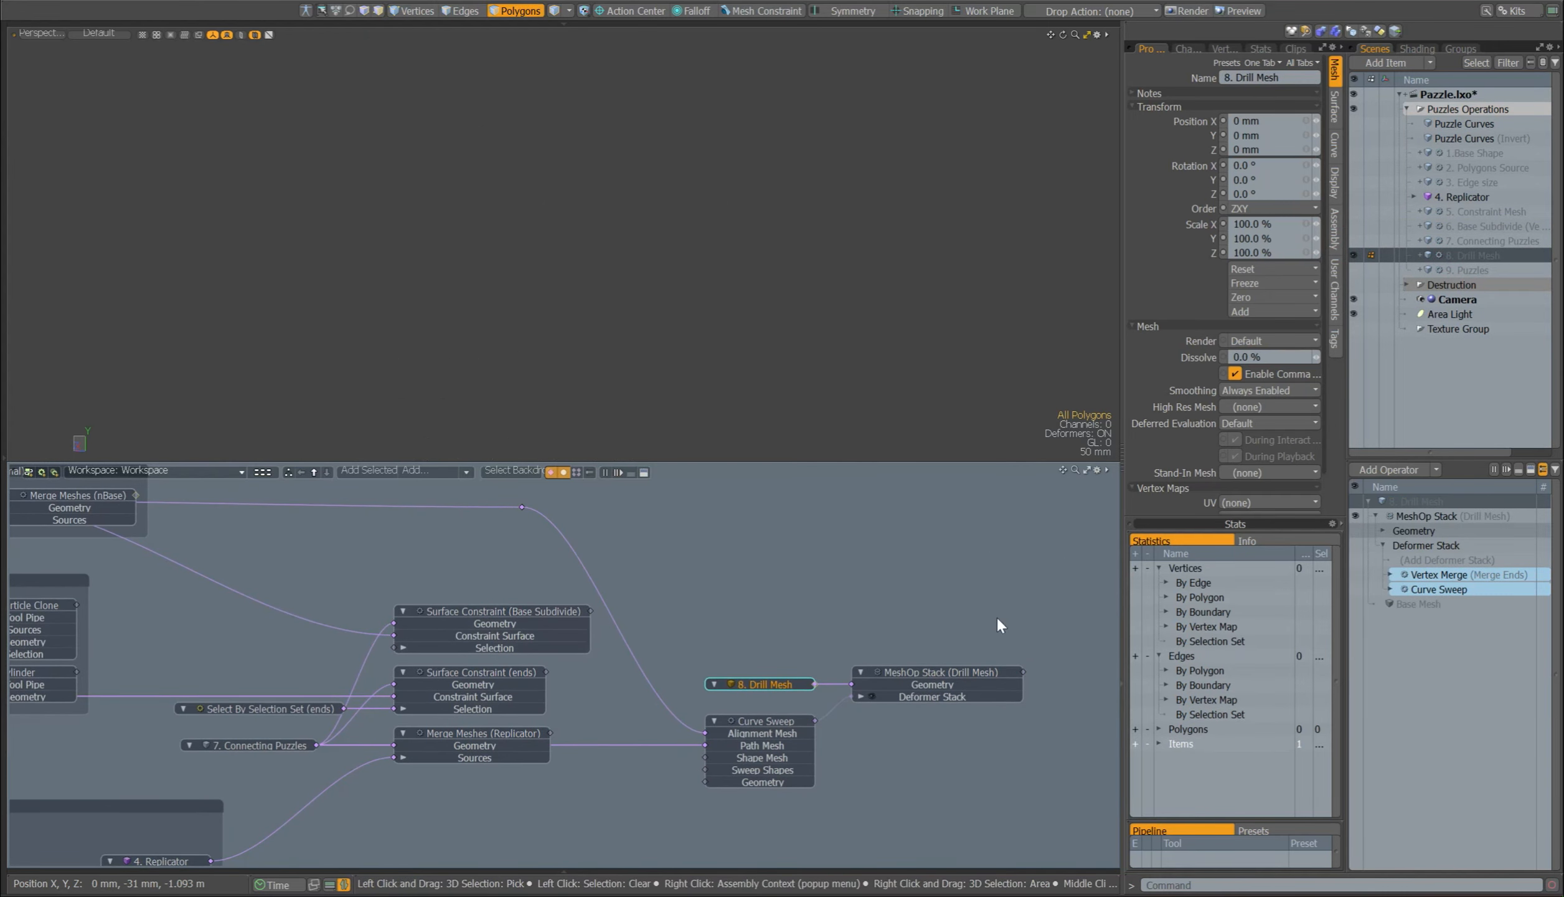
pyautogui.click(1420, 589)
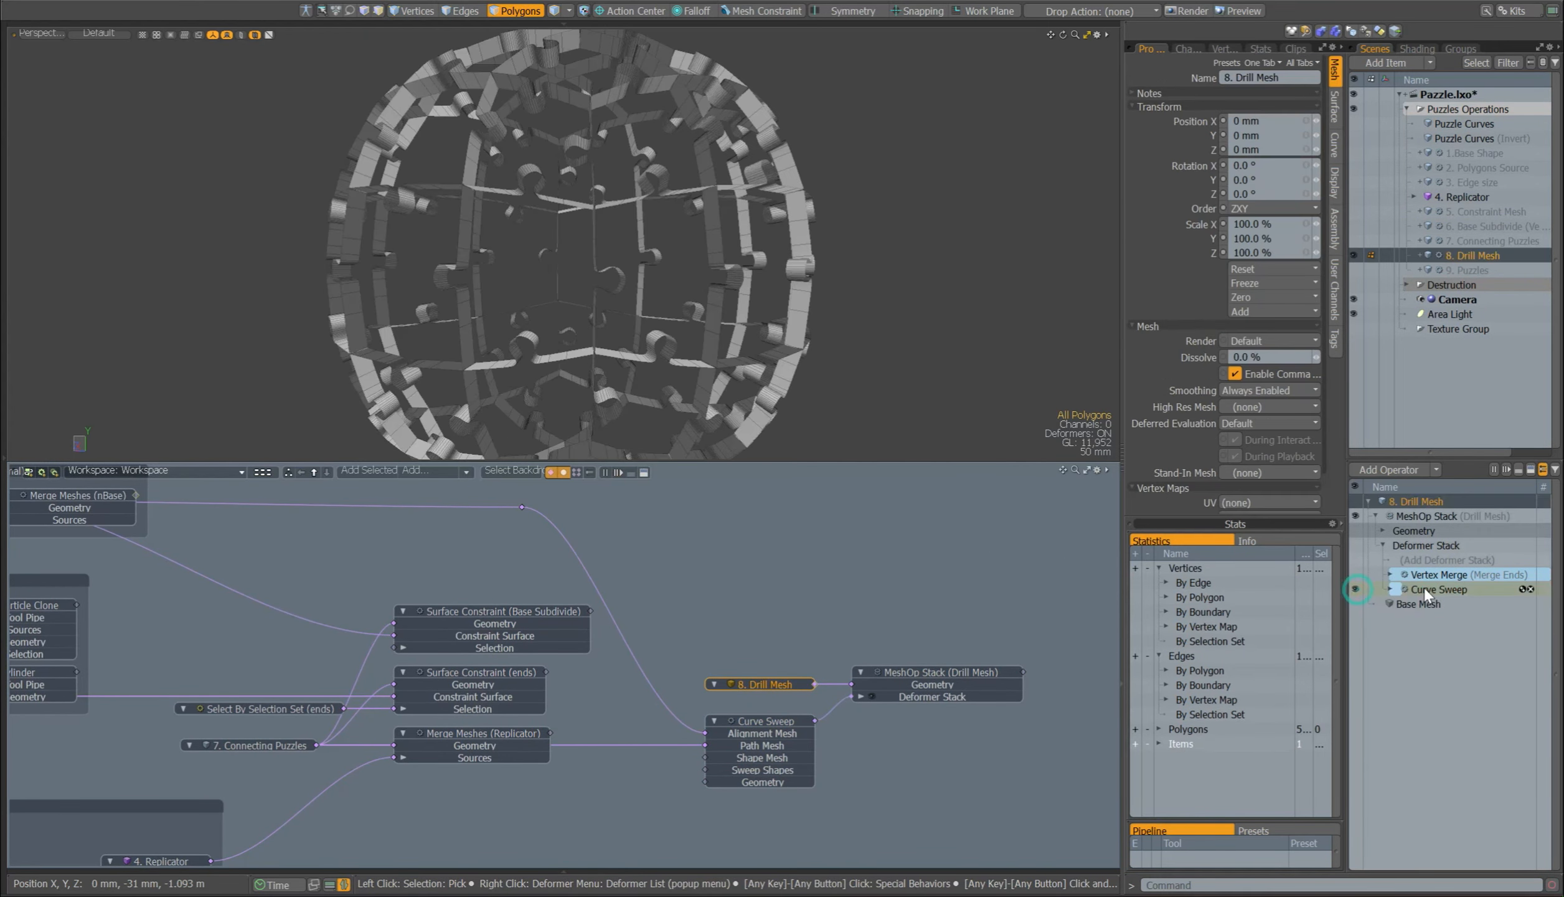
# Step: Select the curves of 7. Connecting Puzzles over the drill mesh to examine how they serve as sweep paths
pyautogui.click(278, 744)
pyautogui.scroll(-3, 607, 261)
pyautogui.keyDown('alt'); pyautogui.moveTo(635, 258); pyautogui.dragTo(740, 265); pyautogui.keyUp('alt')
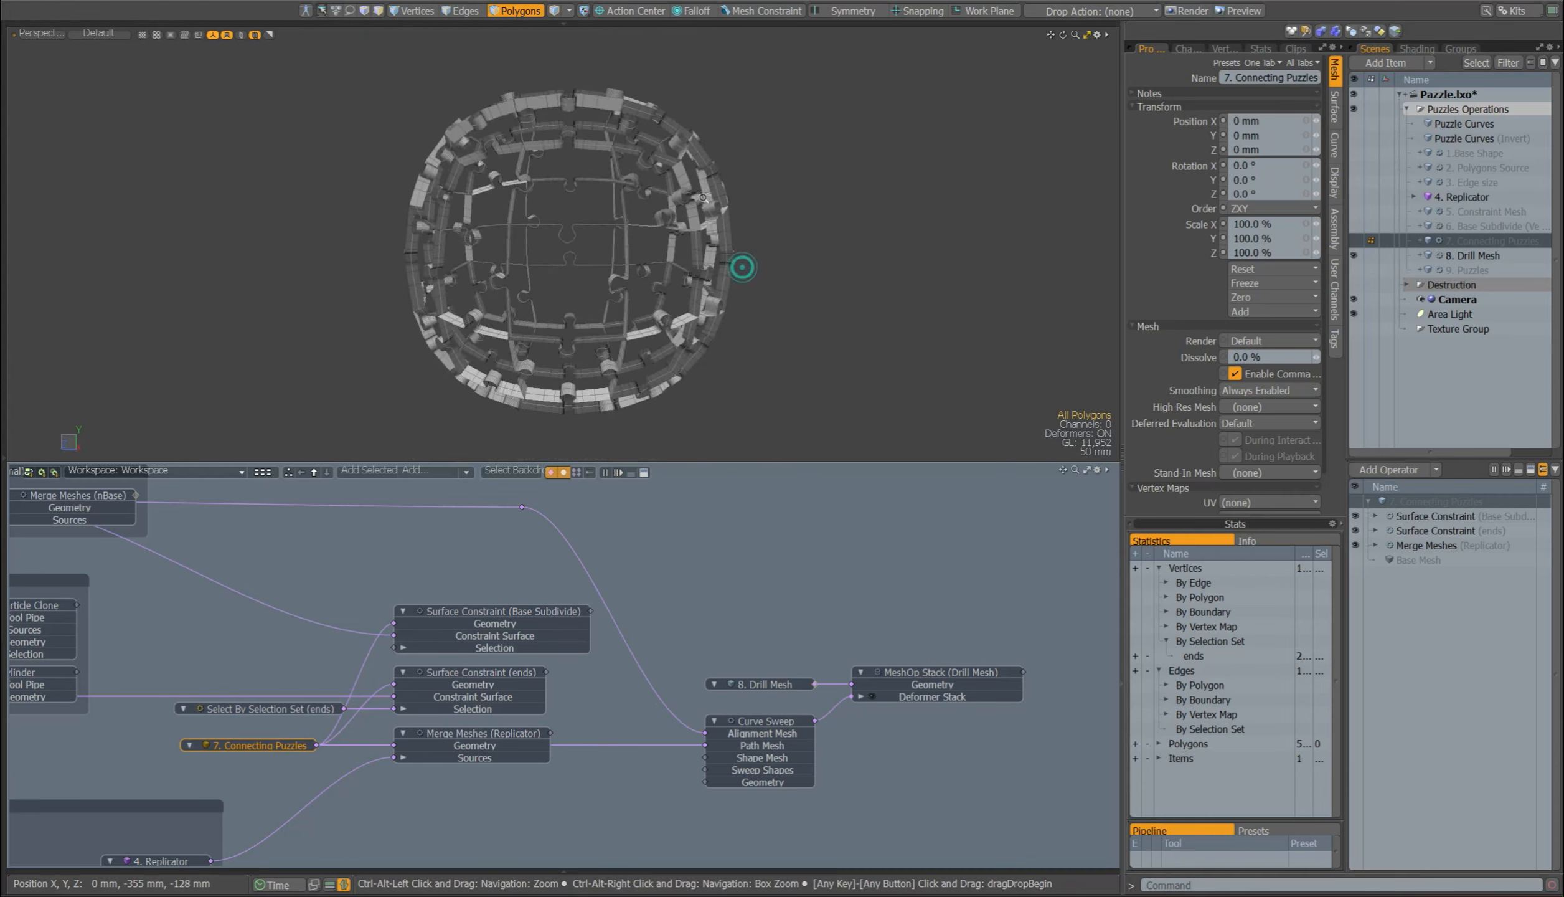
pyautogui.scroll(4, 735, 264)
pyautogui.keyDown('alt'); pyautogui.moveTo(656, 122); pyautogui.dragTo(763, 240); pyautogui.keyUp('alt')
pyautogui.doubleClick(710, 144)
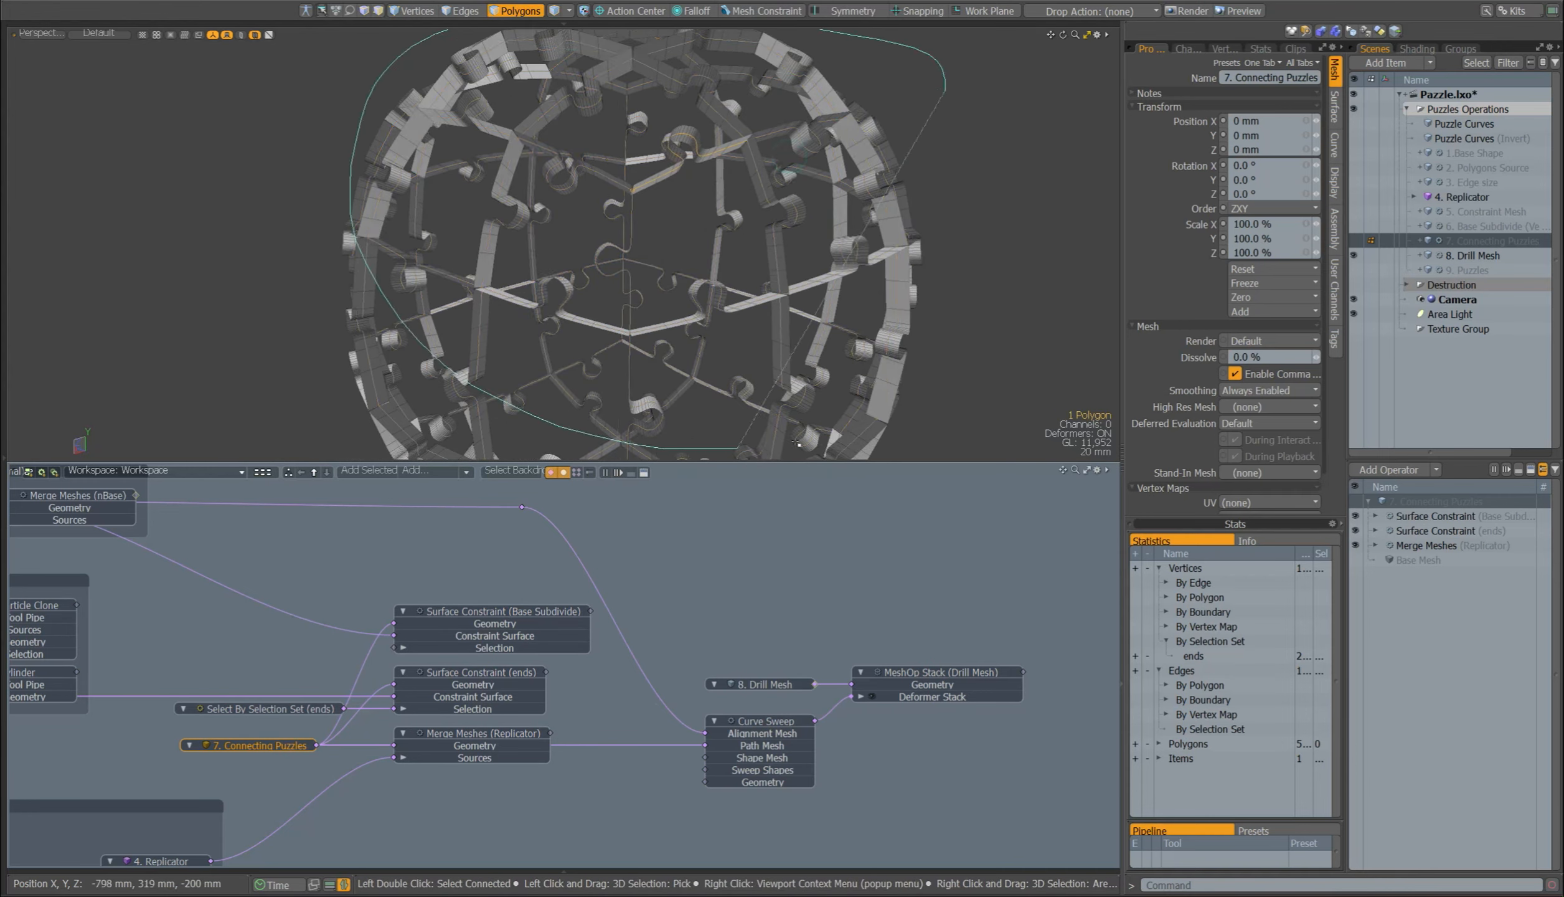
pyautogui.keyDown('alt'); pyautogui.moveTo(710, 144); pyautogui.dragTo(877, 458); pyautogui.keyUp('alt')
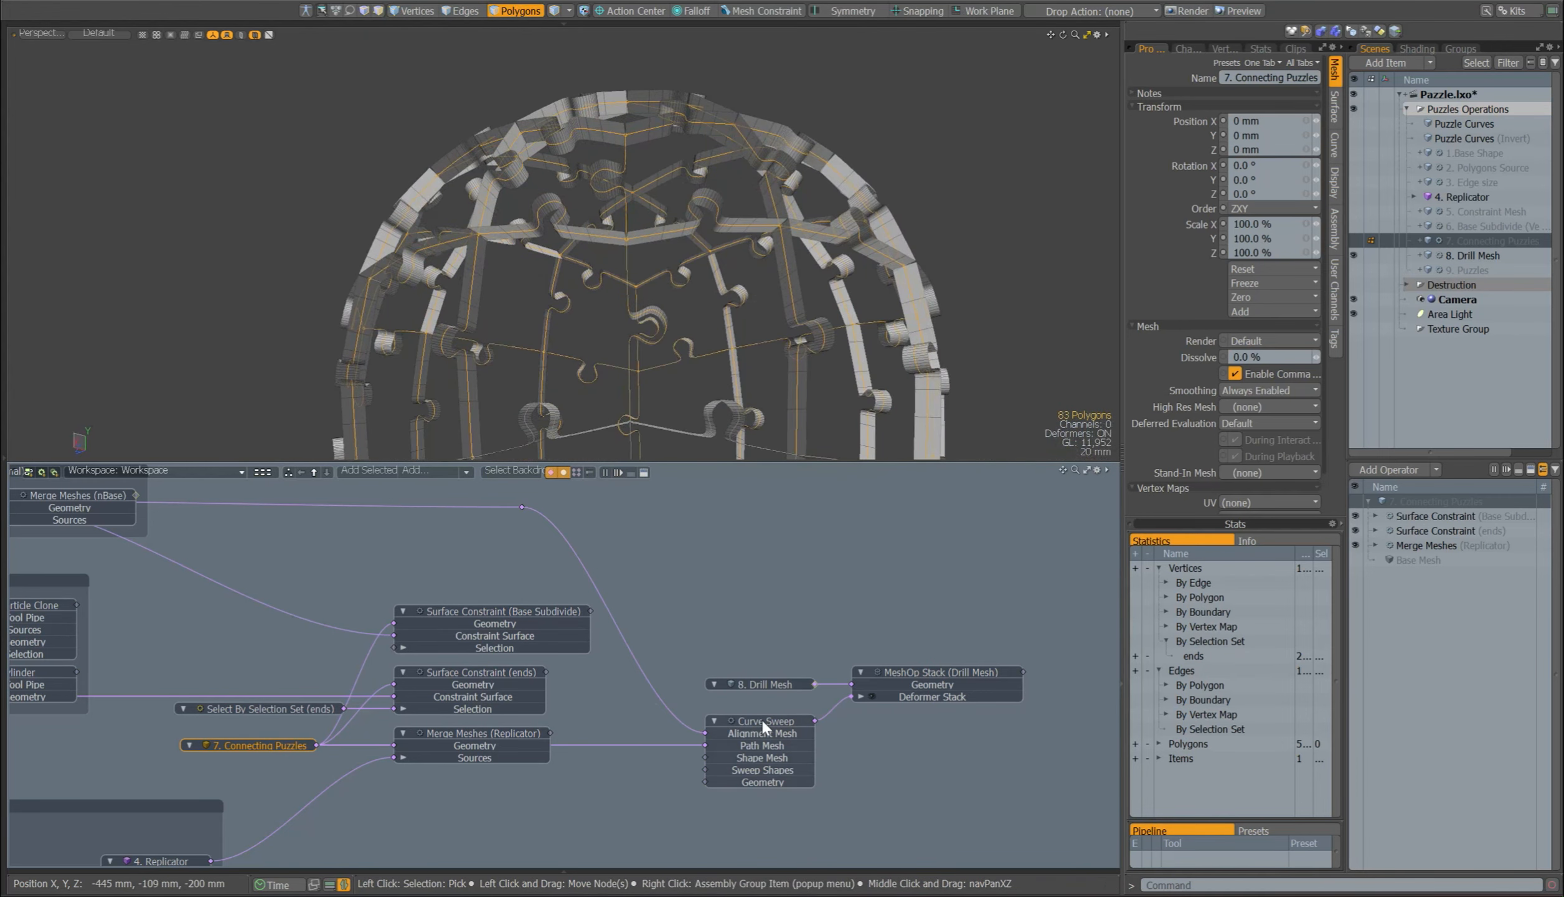
# Step: Review the Curve Sweep's step and alignment settings and inspect 6. Base Subdivide as its alignment mesh
pyautogui.click(741, 726)
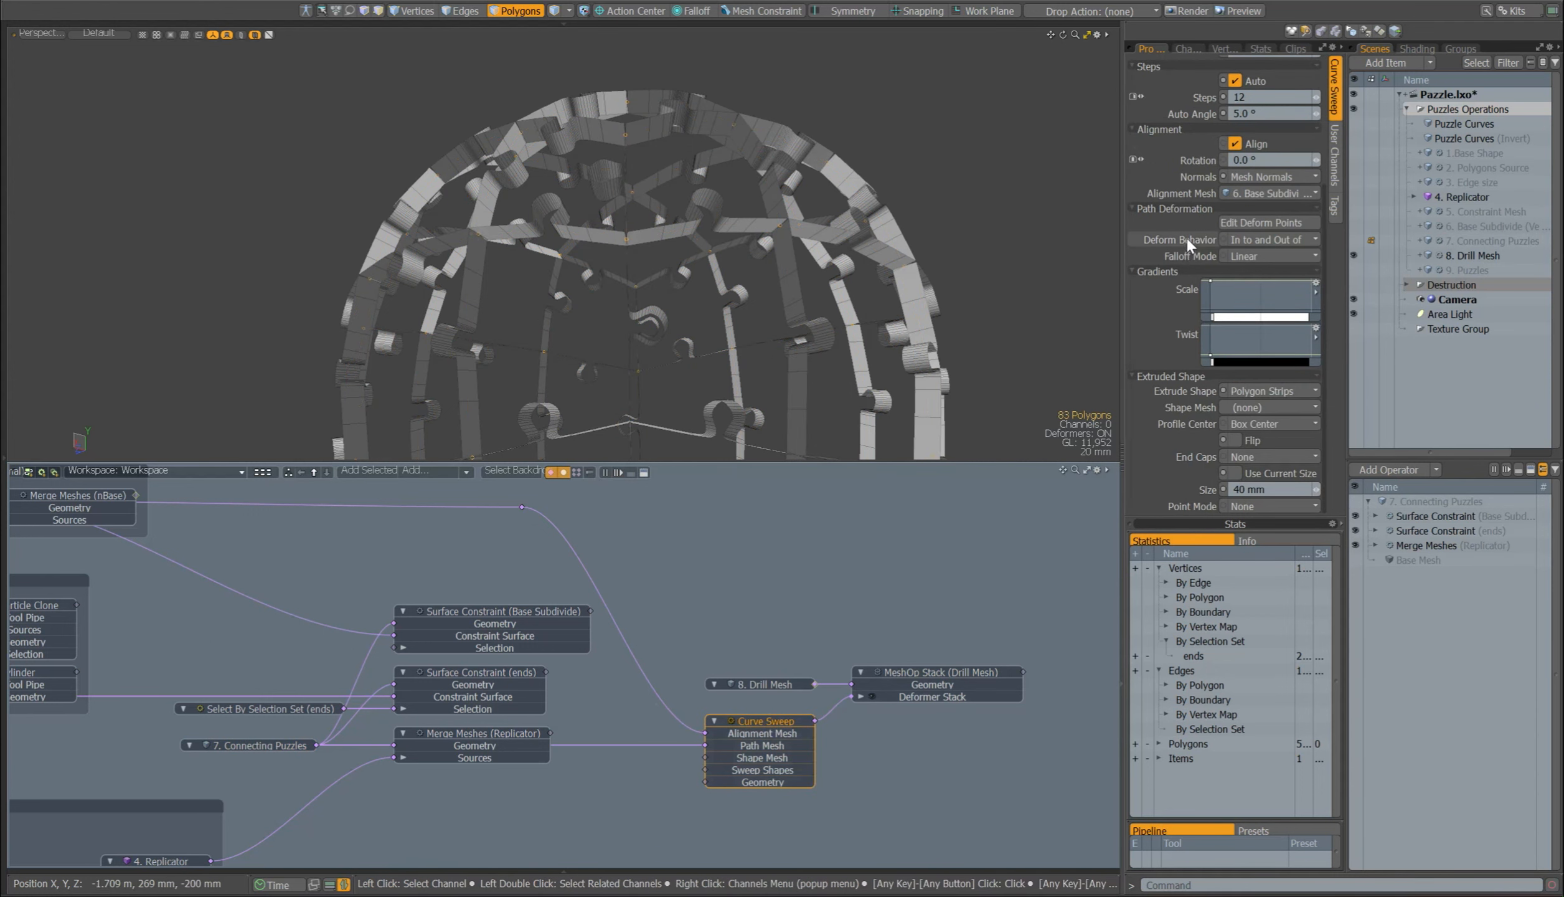
pyautogui.scroll(2, 1235, 212)
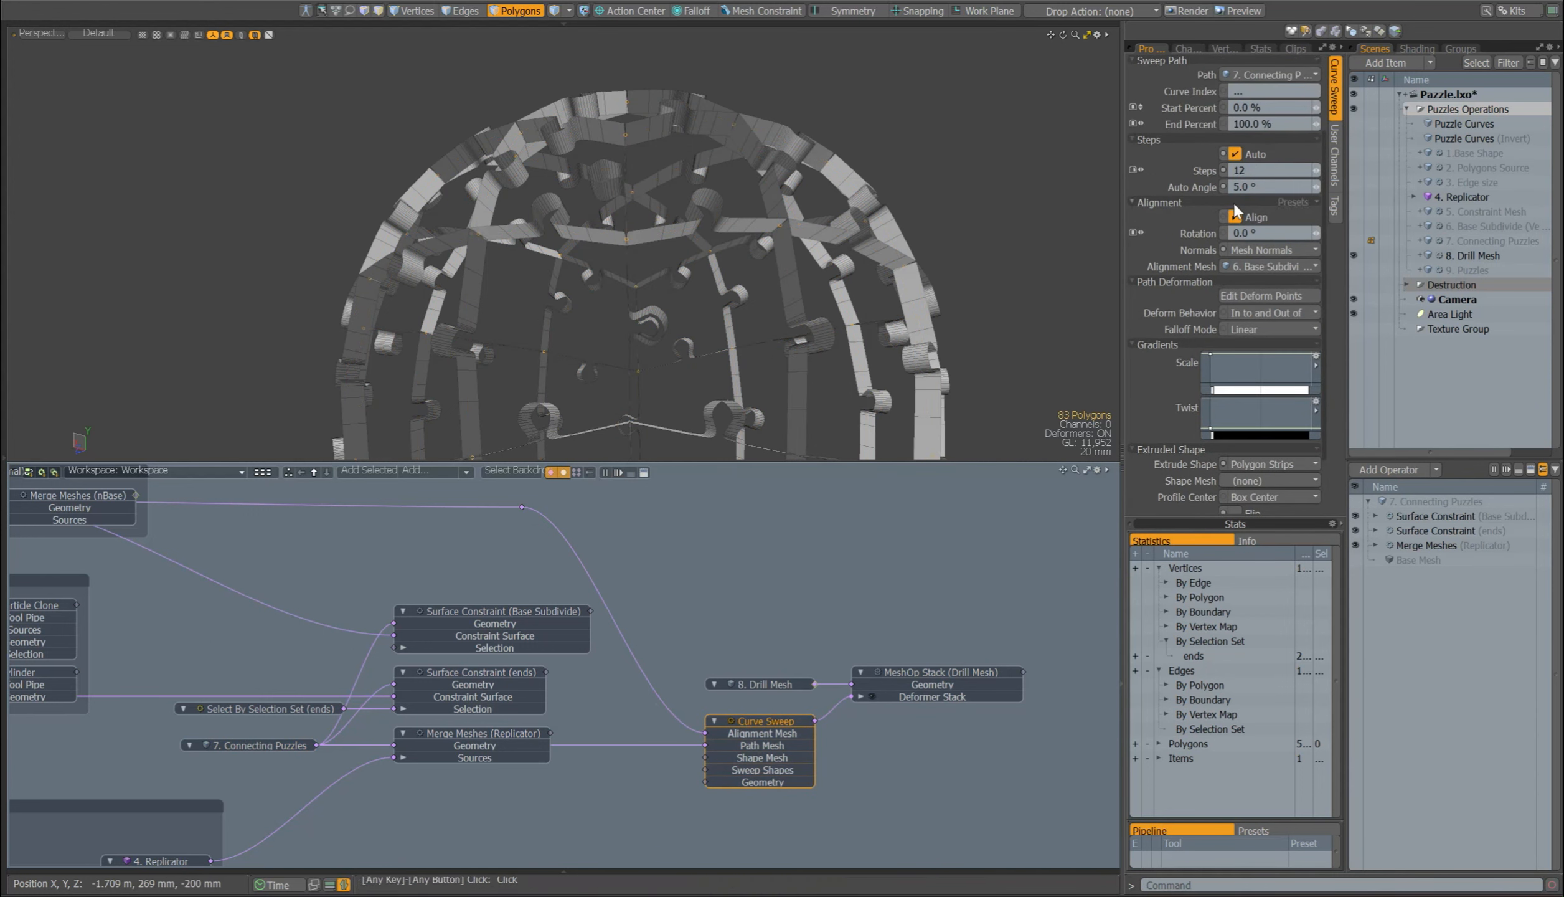
pyautogui.click(1252, 250)
pyautogui.keyDown('alt'); pyautogui.keyDown('shift'); pyautogui.moveTo(689, 702); pyautogui.dragTo(785, 727); pyautogui.keyUp('shift'); pyautogui.keyUp('alt')
pyautogui.click(767, 740)
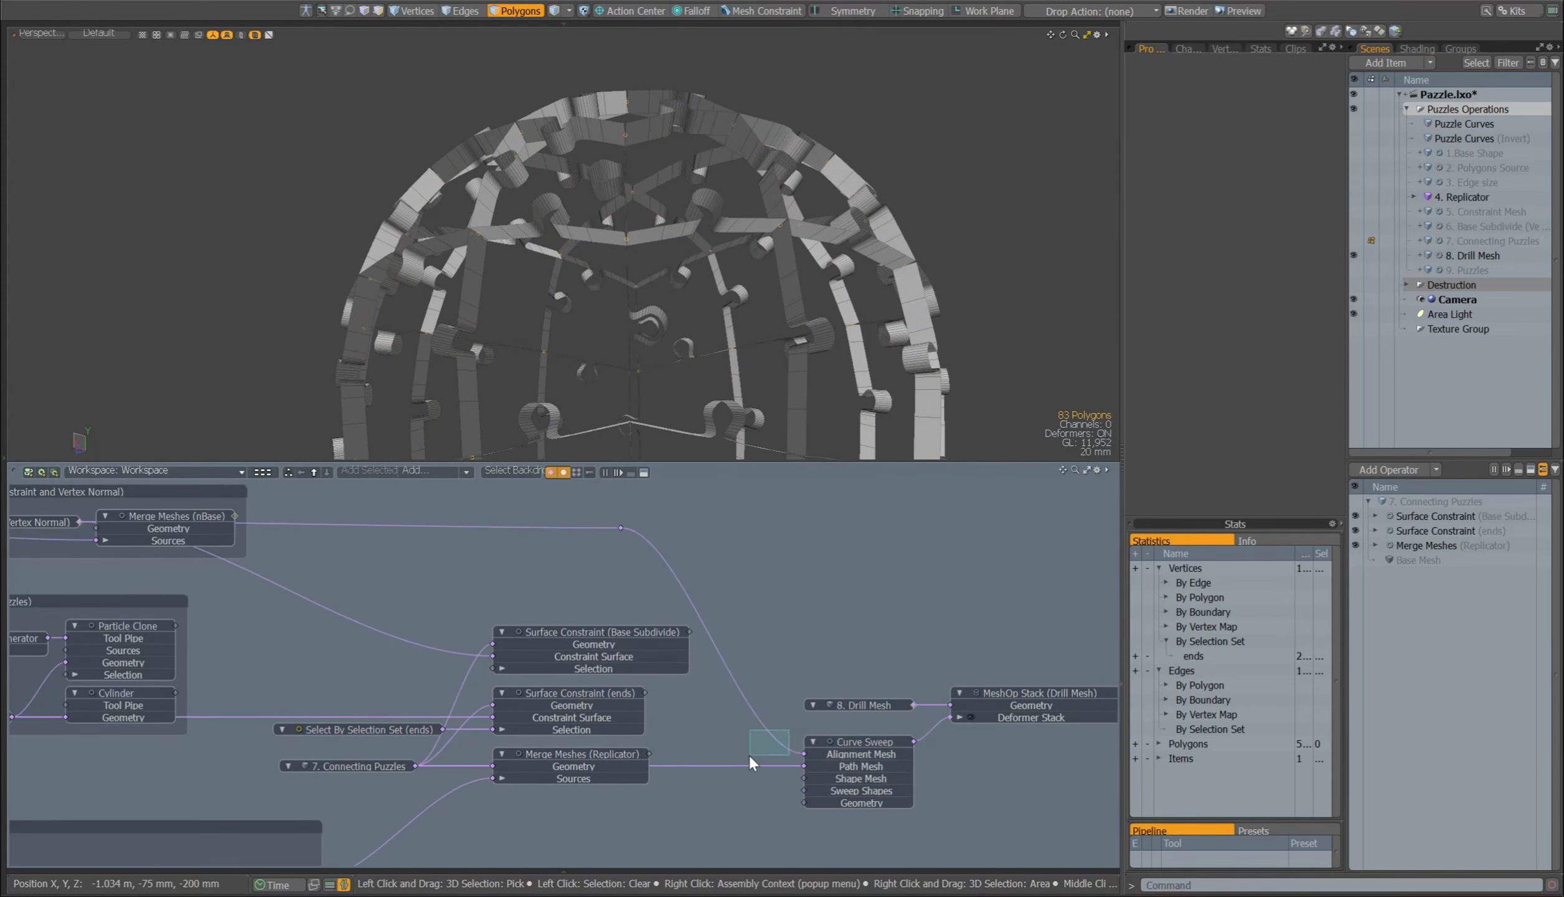
pyautogui.keyDown('alt'); pyautogui.keyDown('shift'); pyautogui.moveTo(508, 532); pyautogui.dragTo(800, 610); pyautogui.keyUp('shift'); pyautogui.keyUp('alt')
pyautogui.click(301, 603)
pyautogui.keyDown('alt'); pyautogui.keyDown('shift'); pyautogui.moveTo(1021, 741); pyautogui.dragTo(748, 605); pyautogui.keyUp('shift'); pyautogui.keyUp('alt')
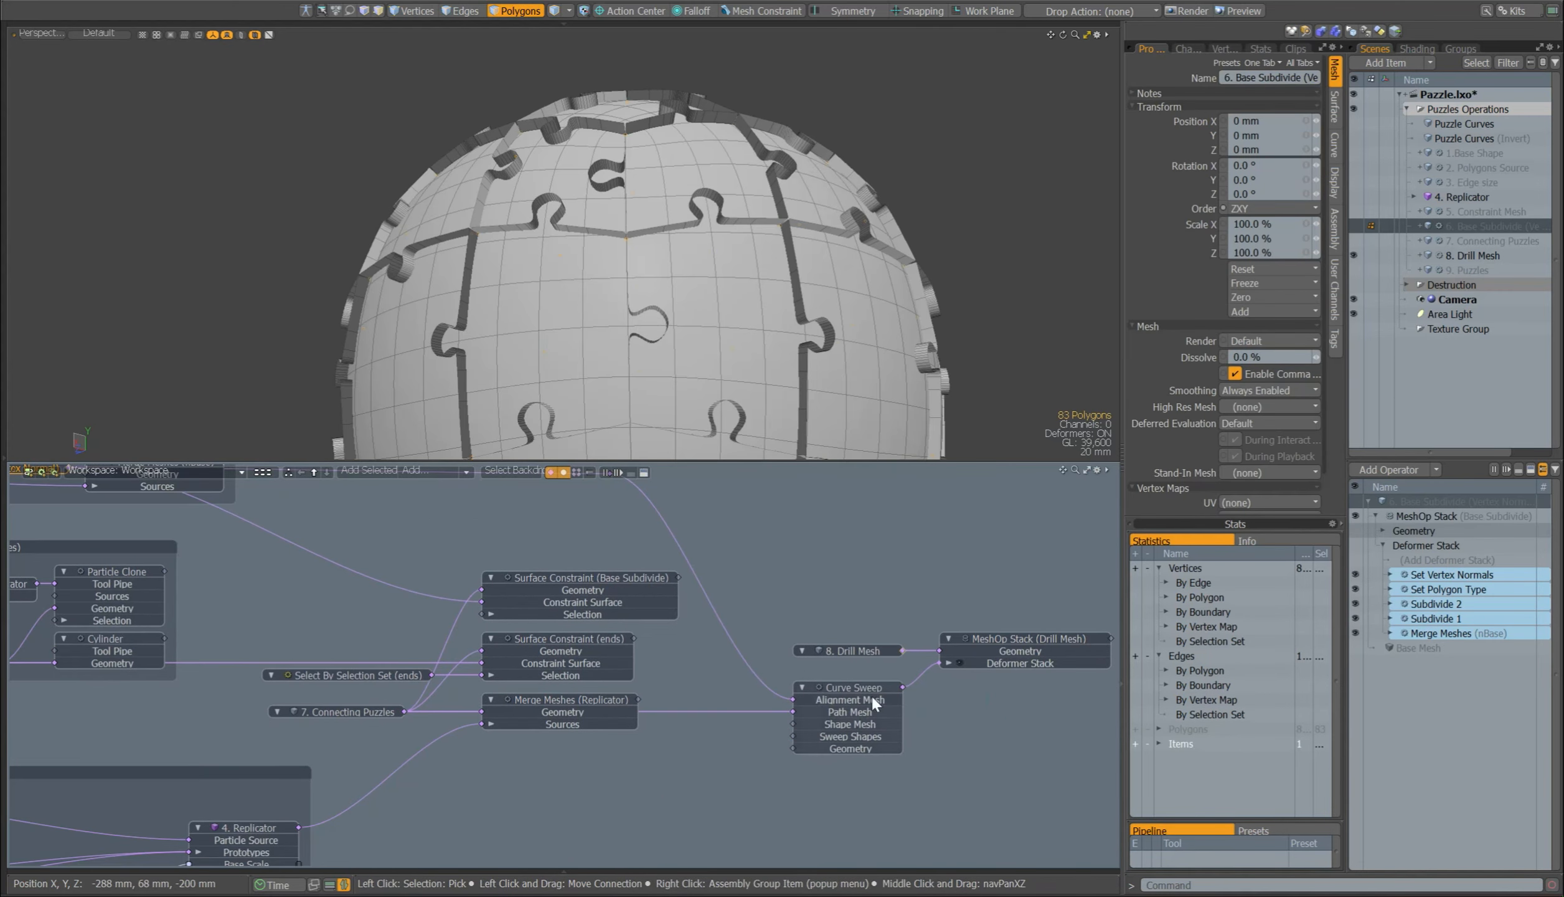
# Step: Switch the Curve Sweep's normals to Automatic for comparison and set them back to Mesh Normals
pyautogui.click(870, 692)
pyautogui.click(1265, 250)
pyautogui.click(1251, 226)
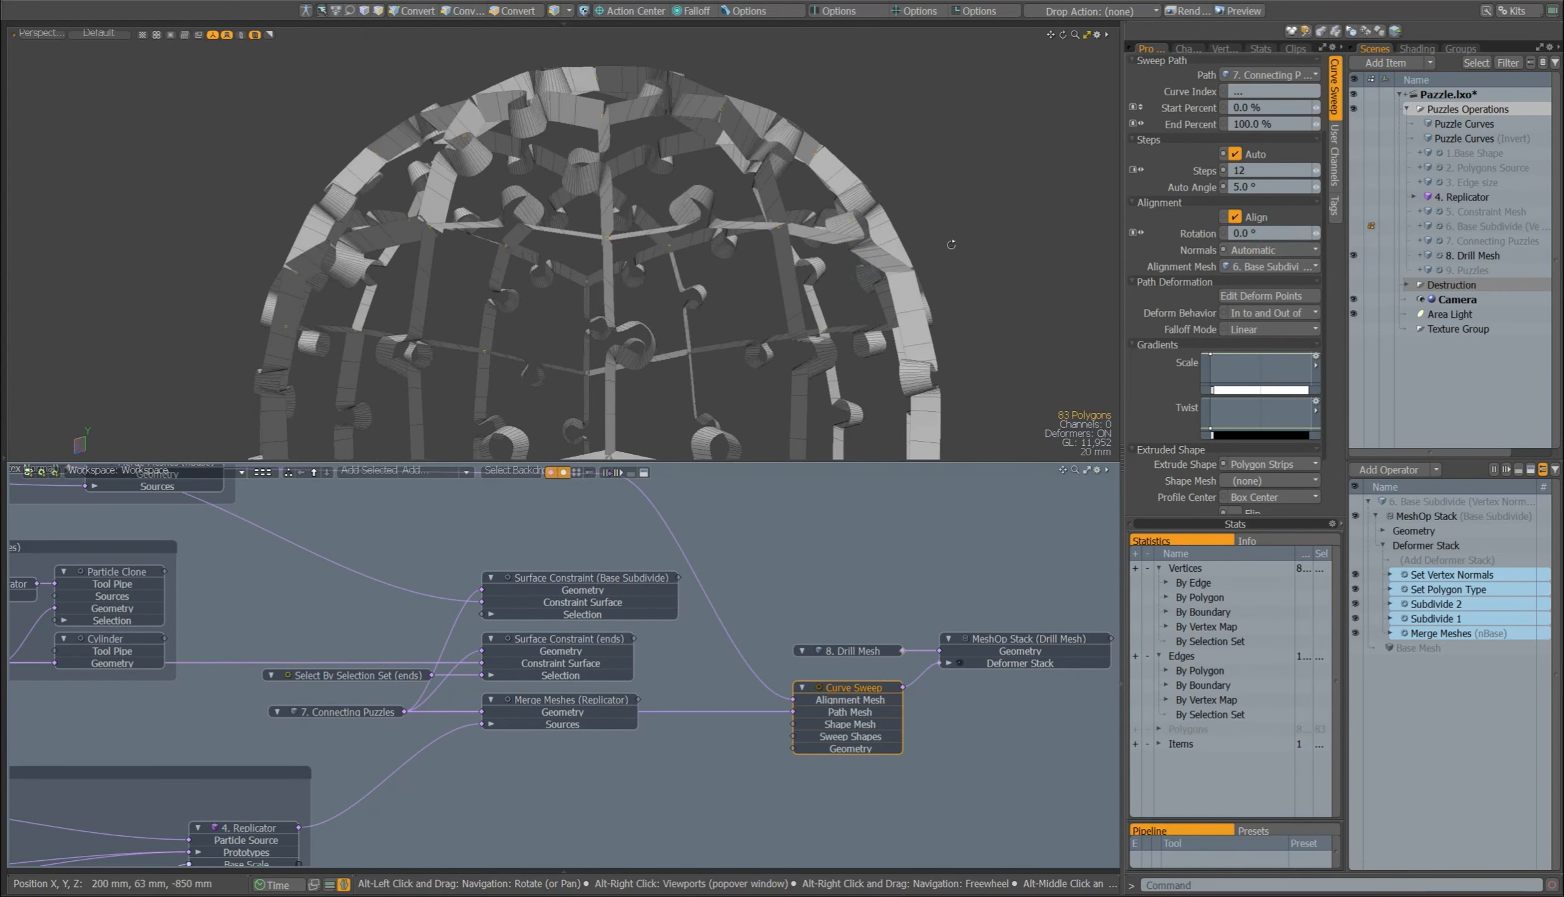
pyautogui.click(1265, 249)
pyautogui.click(1250, 259)
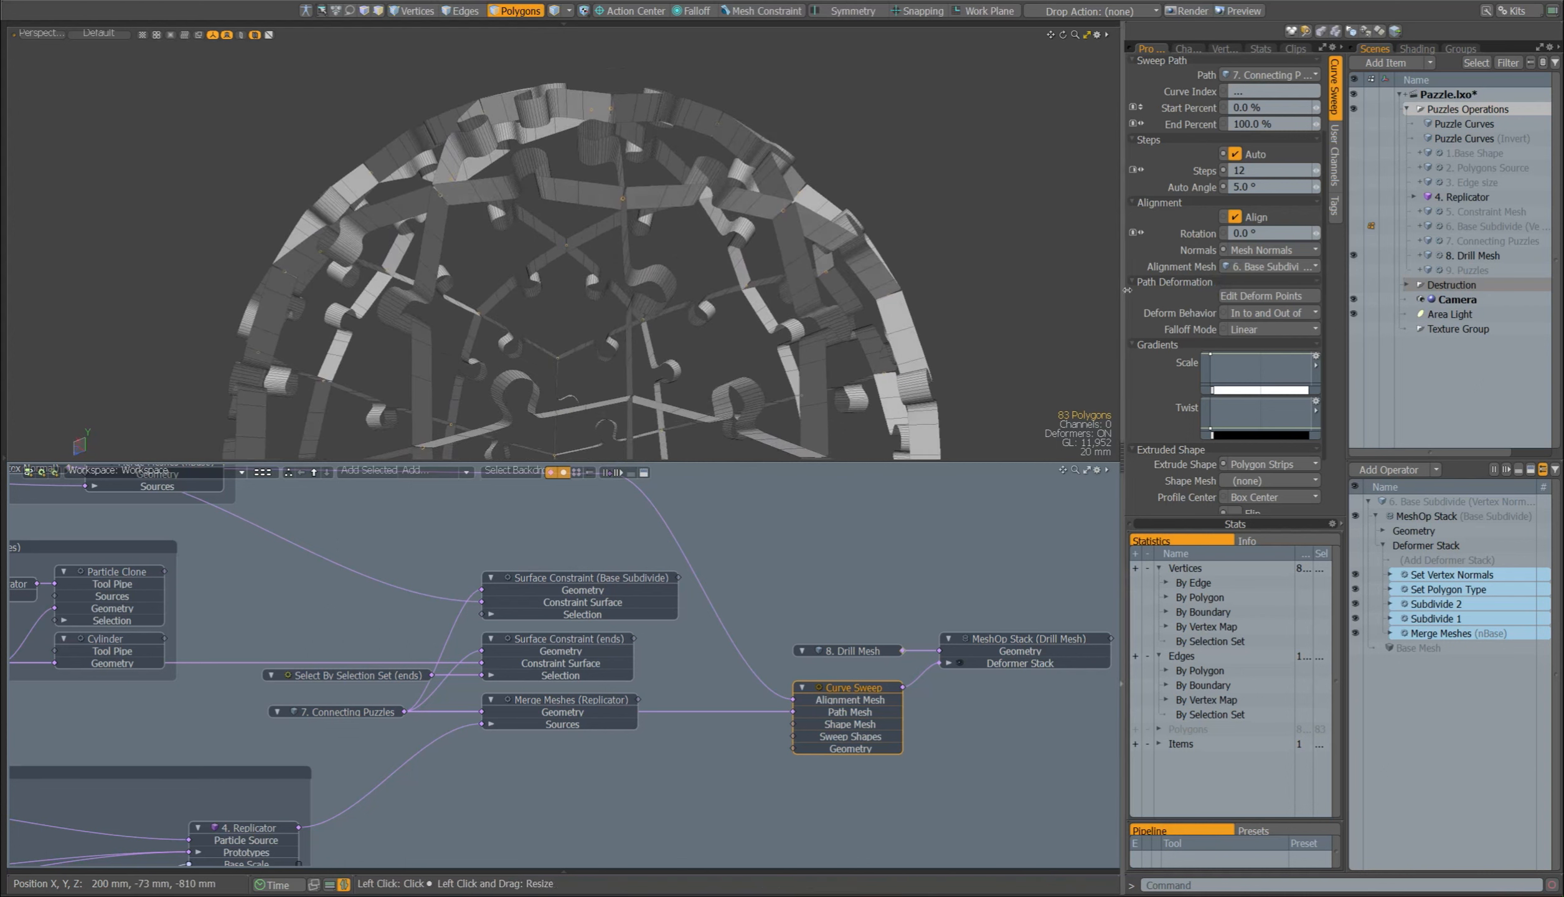
# Step: Check the Curve Sweep's extrude shape, try other sizes starting with 44.8 mm, and undo the size change
pyautogui.scroll(-2, 1215, 378)
pyautogui.click(1251, 391)
pyautogui.click(1267, 395)
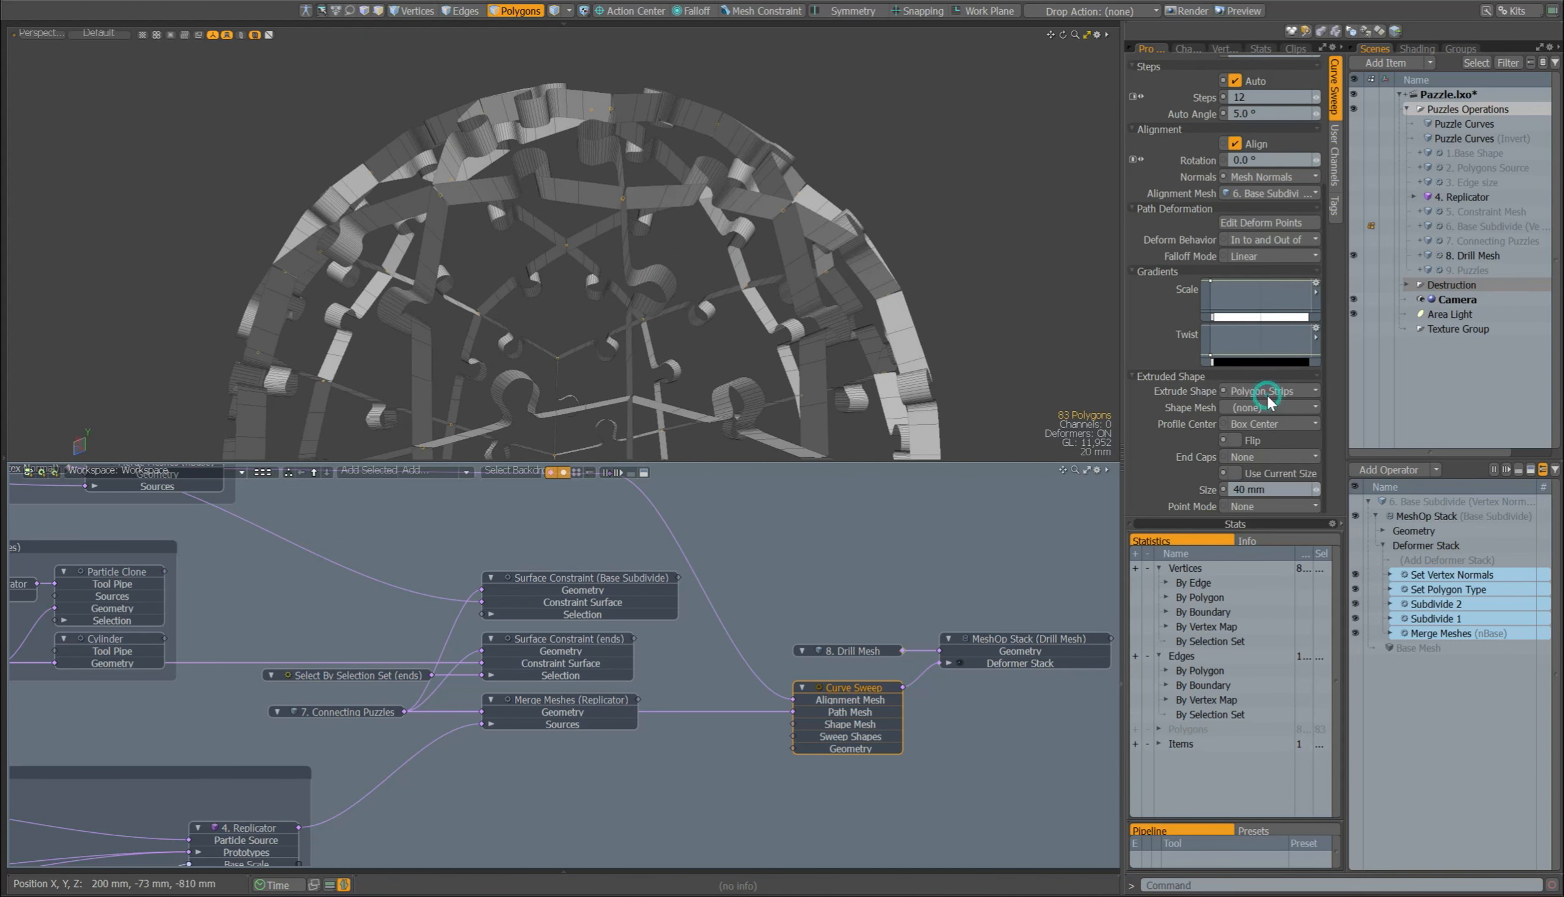
pyautogui.moveTo(1316, 487); pyautogui.dragTo(1332, 486)
pyautogui.click(1257, 489)
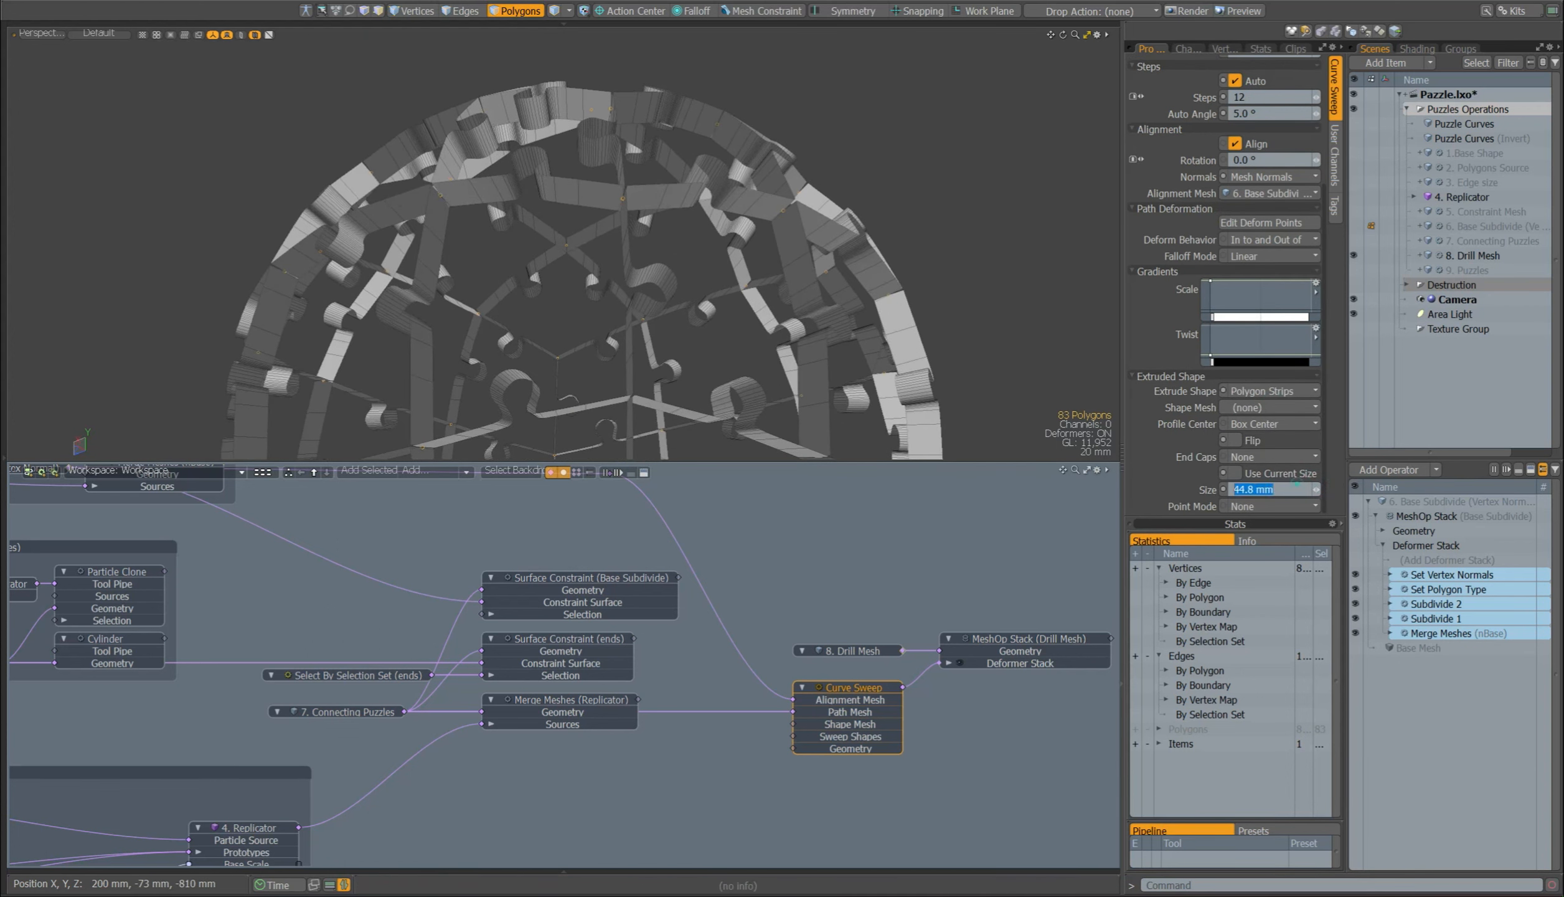
pyautogui.write('5')
pyautogui.press('Return')
pyautogui.click(1207, 489)
pyautogui.hotkey('ctrl', 'z')
# Step: Enable the Vertex Merge operation of 8. Drill Mesh and compare the strip ends with it off and on
pyautogui.keyDown('alt'); pyautogui.moveTo(841, 311); pyautogui.dragTo(859, 368); pyautogui.keyUp('alt')
pyautogui.click(861, 654)
pyautogui.click(1439, 575)
pyautogui.keyDown('alt'); pyautogui.keyDown('shift'); pyautogui.moveTo(458, 233); pyautogui.dragTo(687, 237); pyautogui.keyUp('shift'); pyautogui.keyUp('alt')
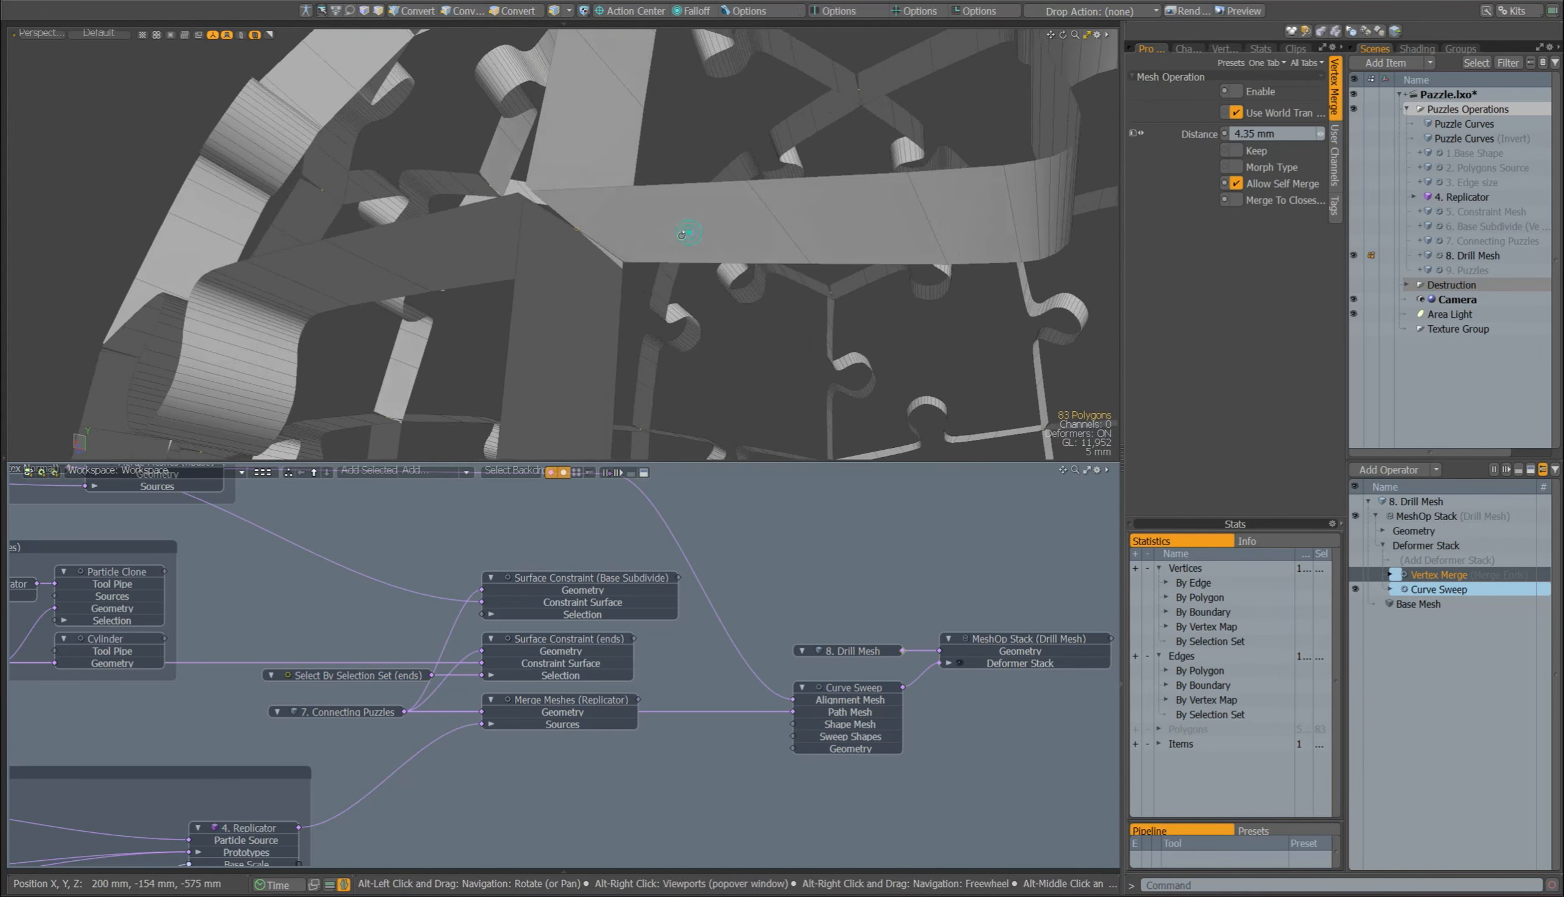
pyautogui.click(1357, 575)
pyautogui.keyDown('alt'); pyautogui.moveTo(885, 336); pyautogui.dragTo(910, 392); pyautogui.keyUp('alt')
pyautogui.press('1')
pyautogui.click(1356, 574)
pyautogui.click(1356, 574)
pyautogui.keyDown('ctrl'); pyautogui.keyDown('alt'); pyautogui.moveTo(859, 311); pyautogui.dragTo(685, 318); pyautogui.keyUp('alt'); pyautogui.keyUp('ctrl')
# Step: Show 9. Puzzles in place of 8. Drill Mesh and enable its Merge Meshes (Base Mesh) operation
pyautogui.keyDown('alt'); pyautogui.moveTo(953, 511); pyautogui.dragTo(764, 513); pyautogui.keyUp('alt')
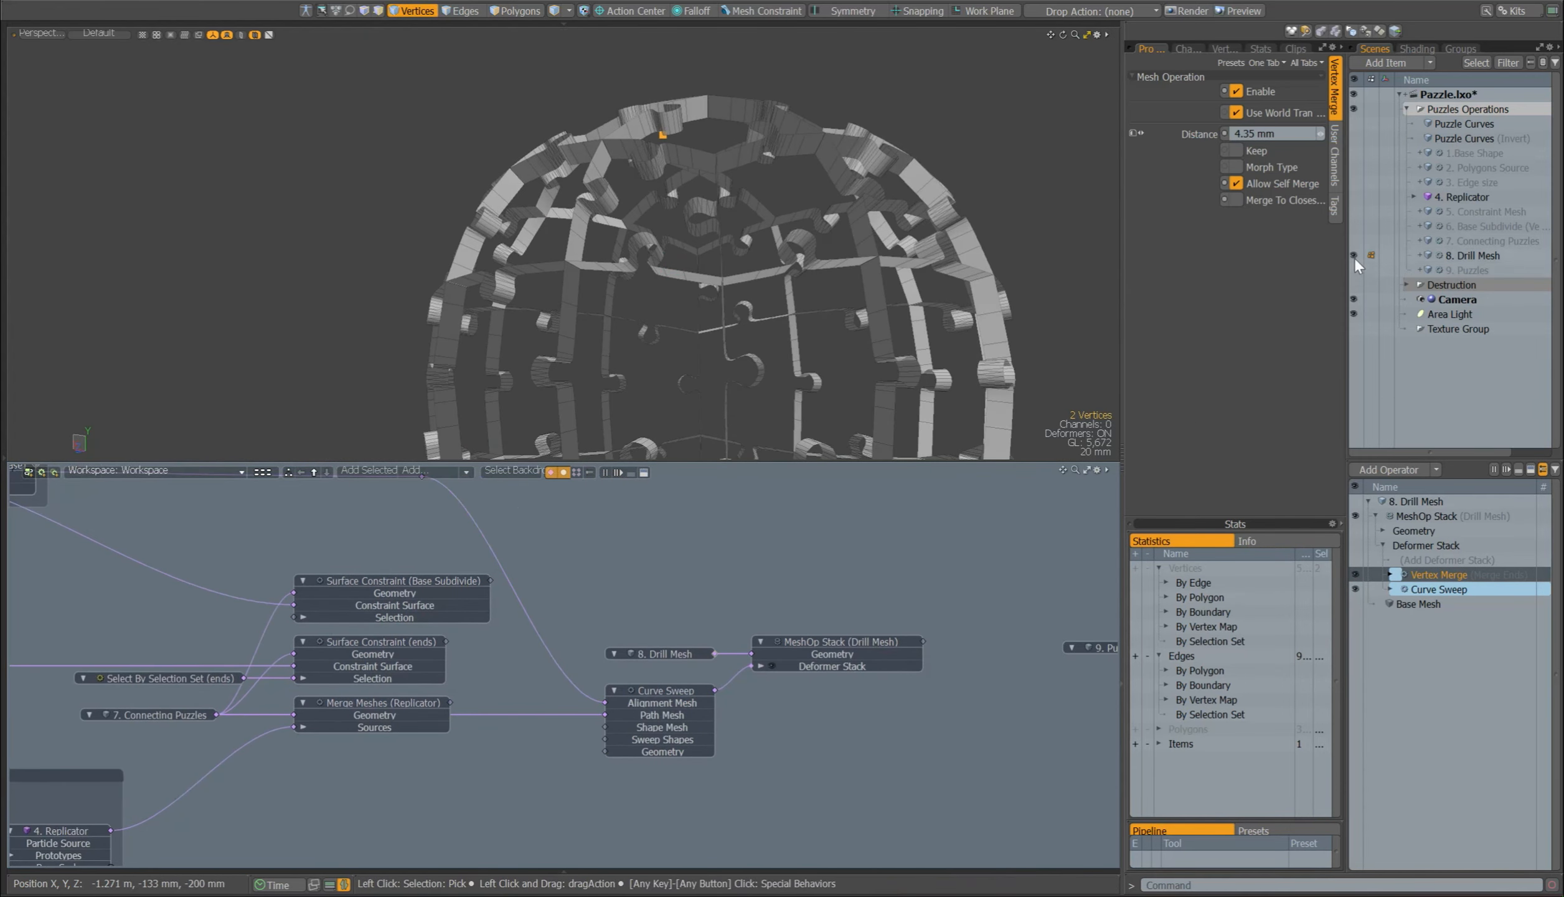
pyautogui.click(1354, 256)
pyautogui.click(1354, 270)
pyautogui.keyDown('alt'); pyautogui.moveTo(1050, 579); pyautogui.dragTo(622, 581); pyautogui.keyUp('alt')
pyautogui.press('3')
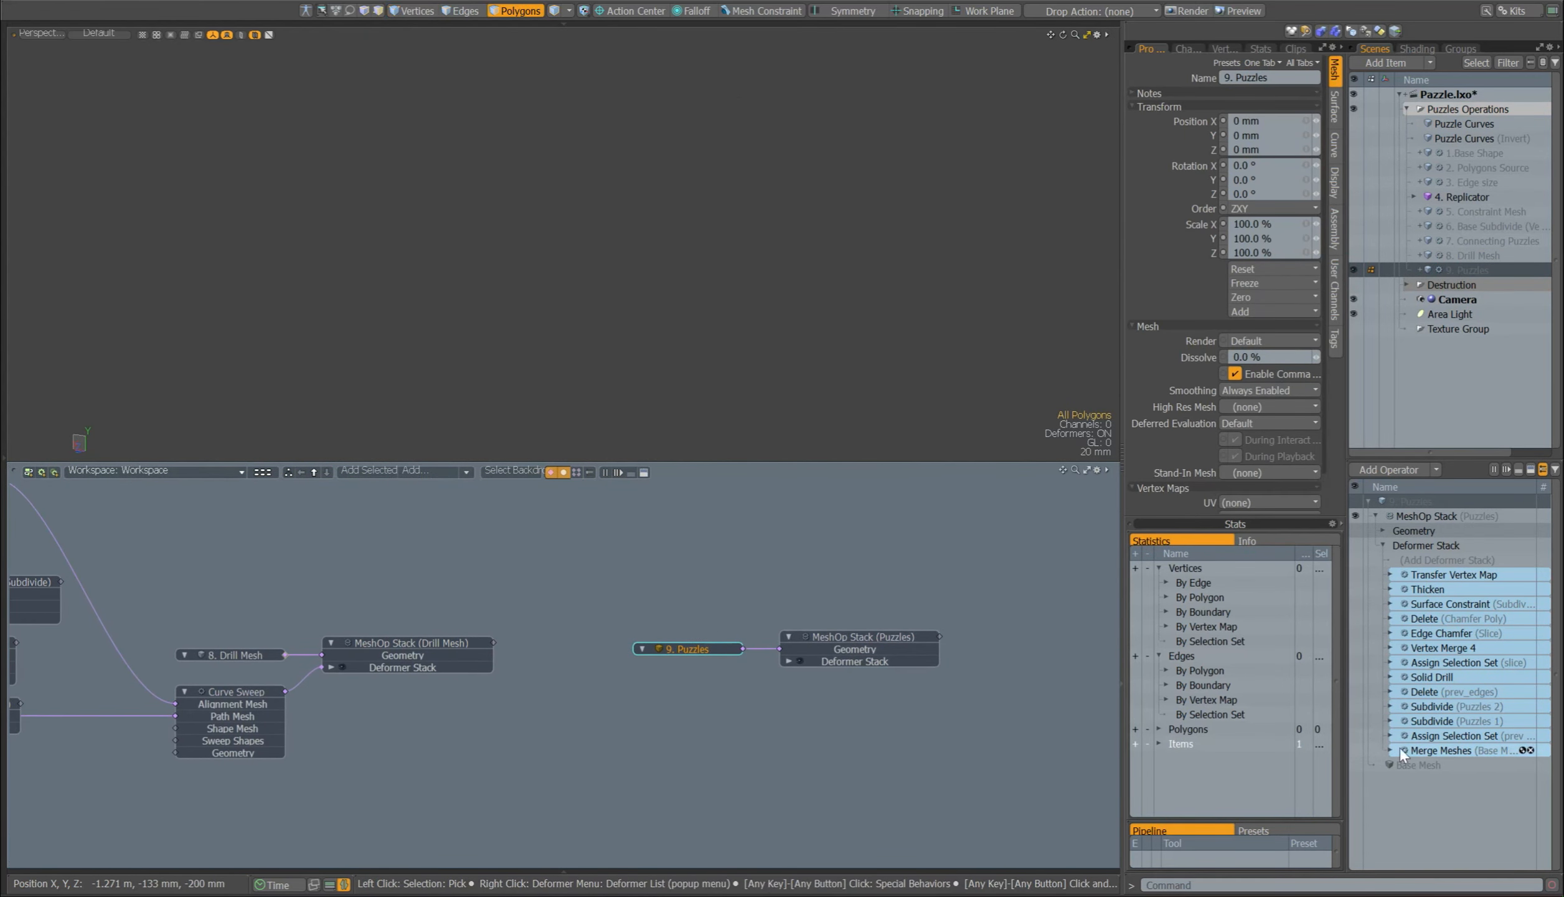
pyautogui.click(1447, 748)
pyautogui.click(1355, 750)
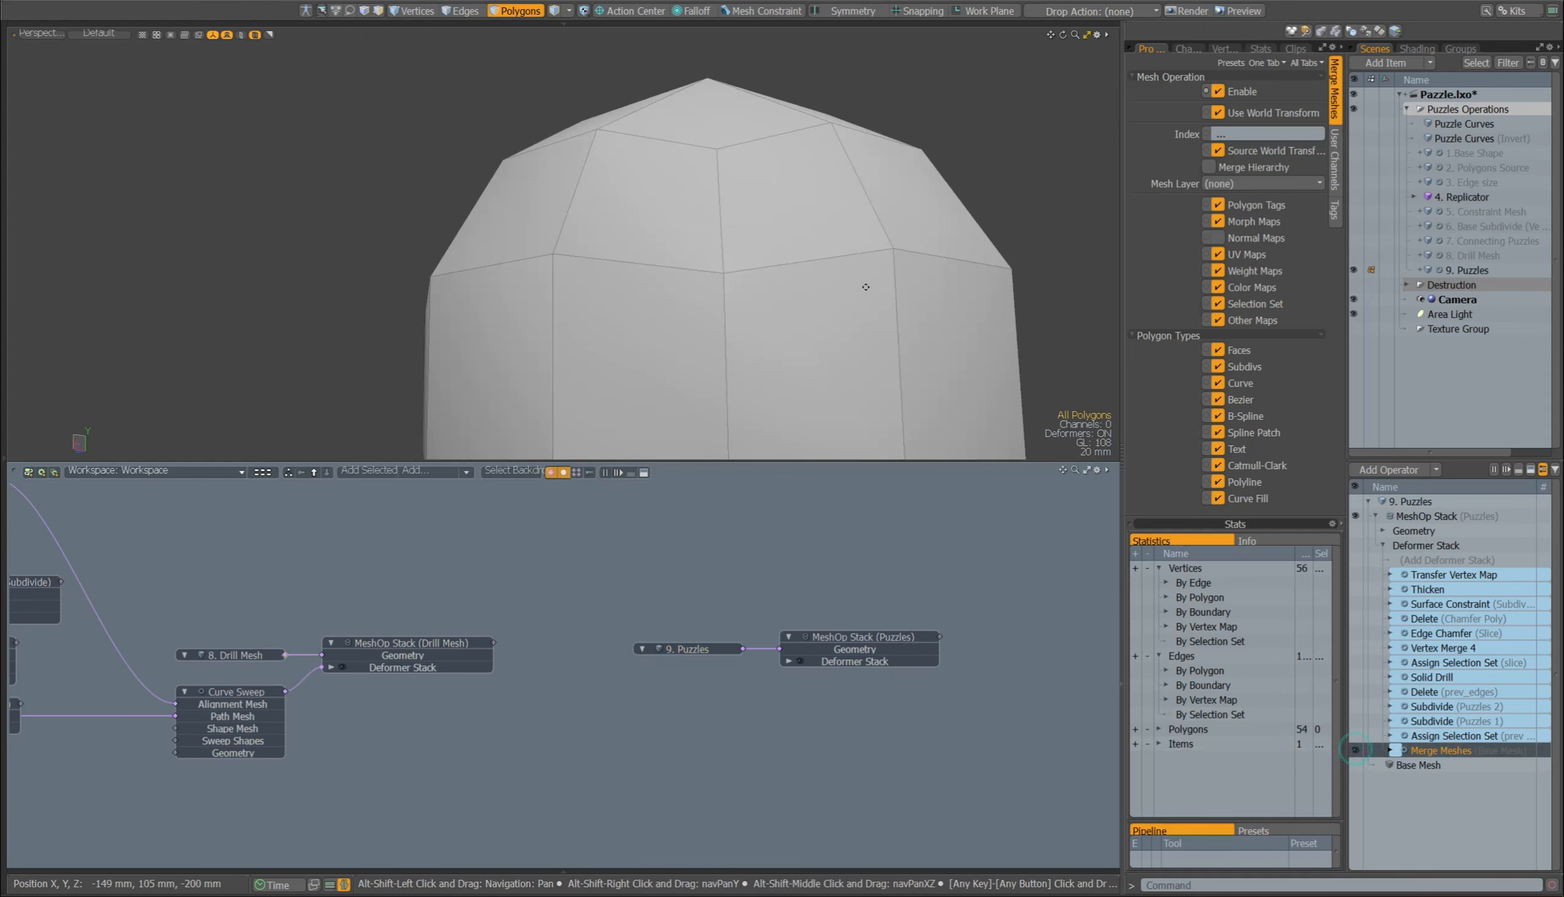
pyautogui.keyDown('ctrl'); pyautogui.keyDown('alt'); pyautogui.moveTo(860, 260); pyautogui.dragTo(691, 224); pyautogui.keyUp('alt'); pyautogui.keyUp('ctrl')
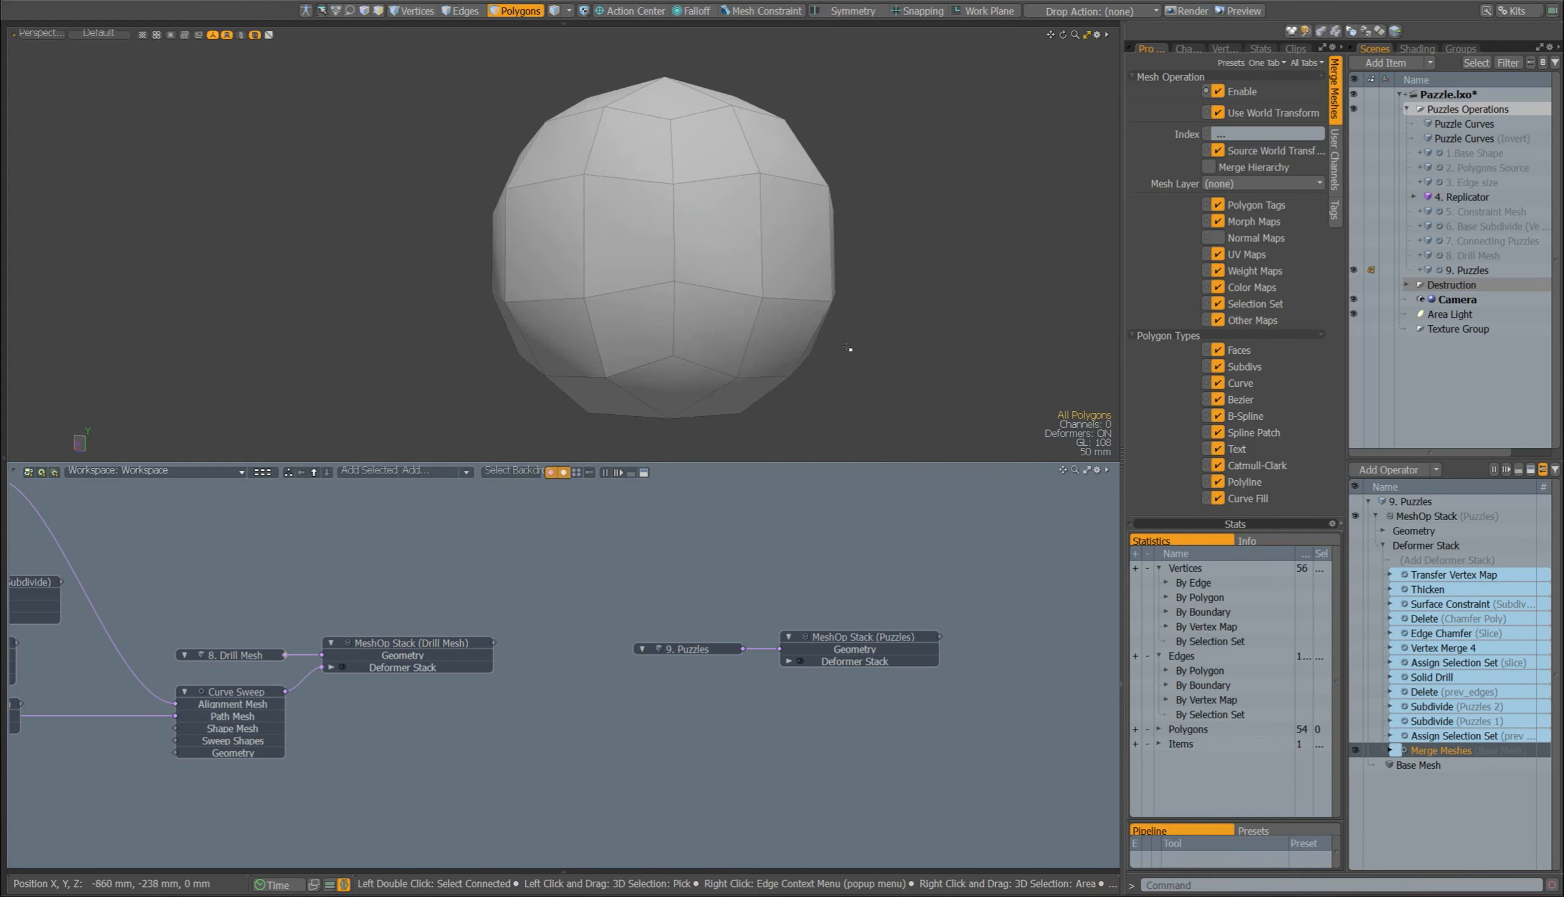
# Step: Enable Assign Selection Set with Edge type and name prev_edges in 9. Puzzles, and select that set's edges to check it
pyautogui.click(1433, 736)
pyautogui.click(1246, 114)
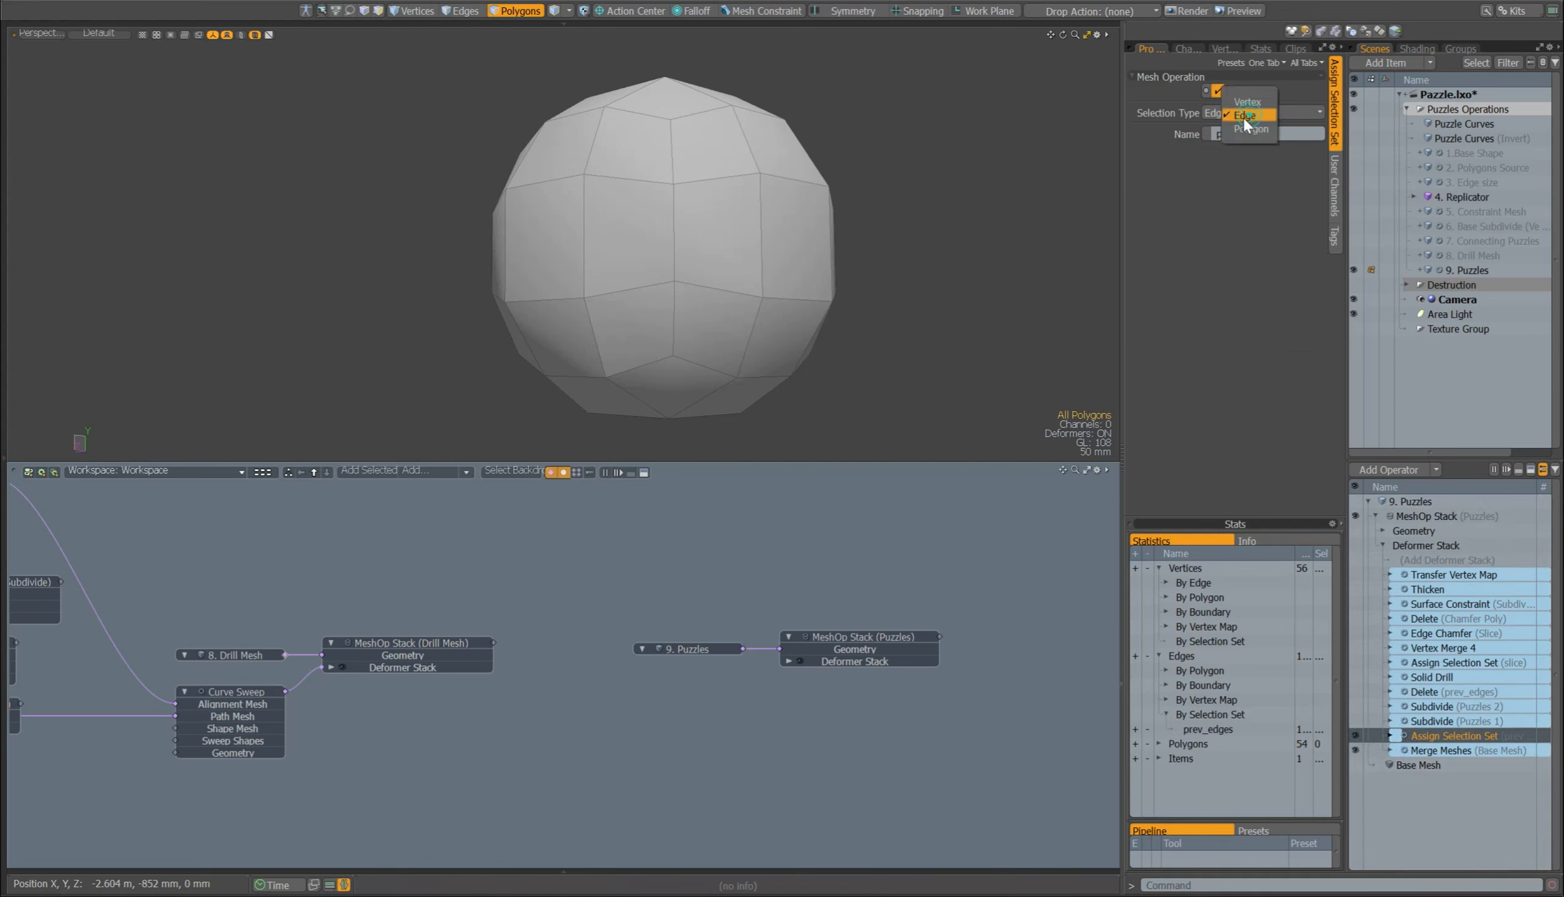
pyautogui.click(1245, 119)
pyautogui.moveTo(1272, 135); pyautogui.dragTo(1181, 143)
pyautogui.click(1227, 206)
pyautogui.click(1135, 729)
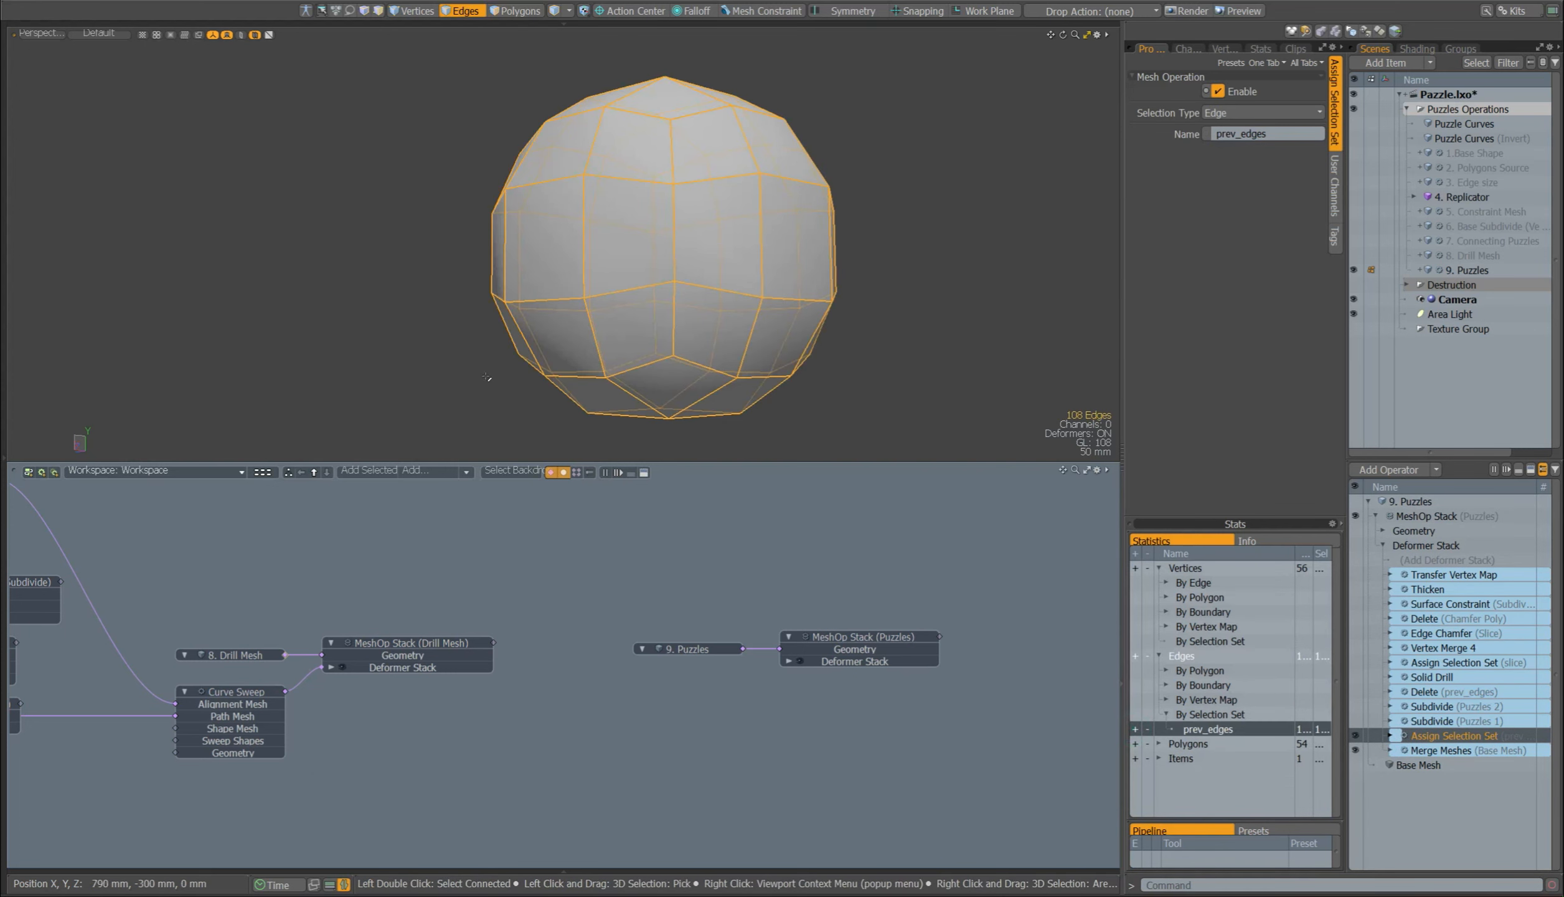
pyautogui.click(871, 350)
# Step: Enable Subdivide (Puzzles 1) and Subdivide (Puzzles 2) in 9. Puzzles, and enable Delete for the prev_edges edges
pyautogui.click(1356, 721)
pyautogui.click(1352, 705)
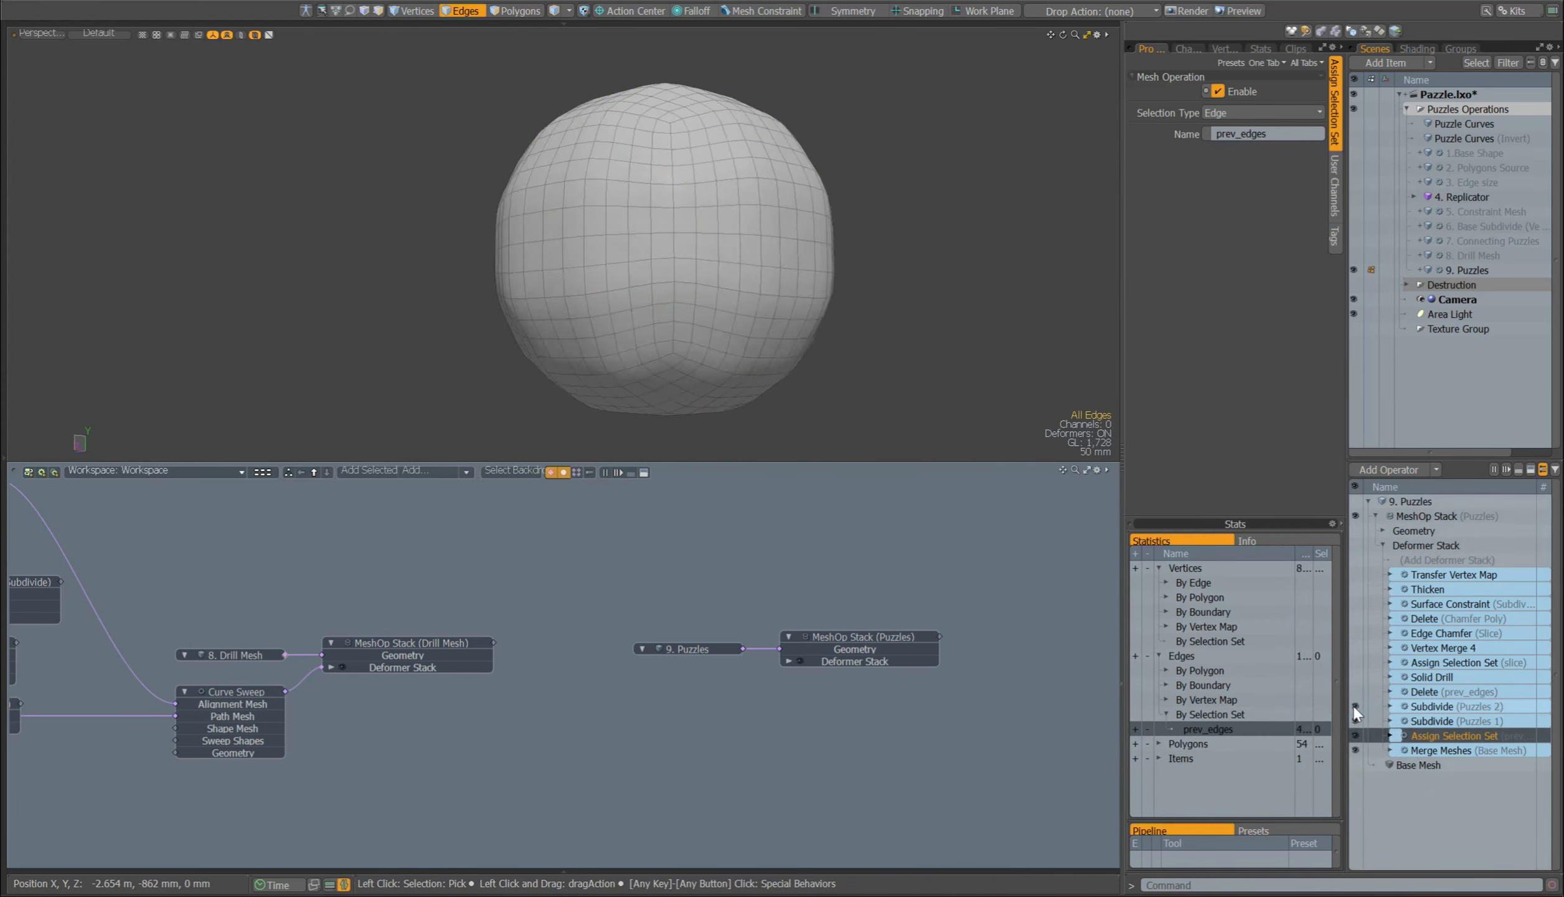
pyautogui.click(1355, 691)
pyautogui.click(1135, 729)
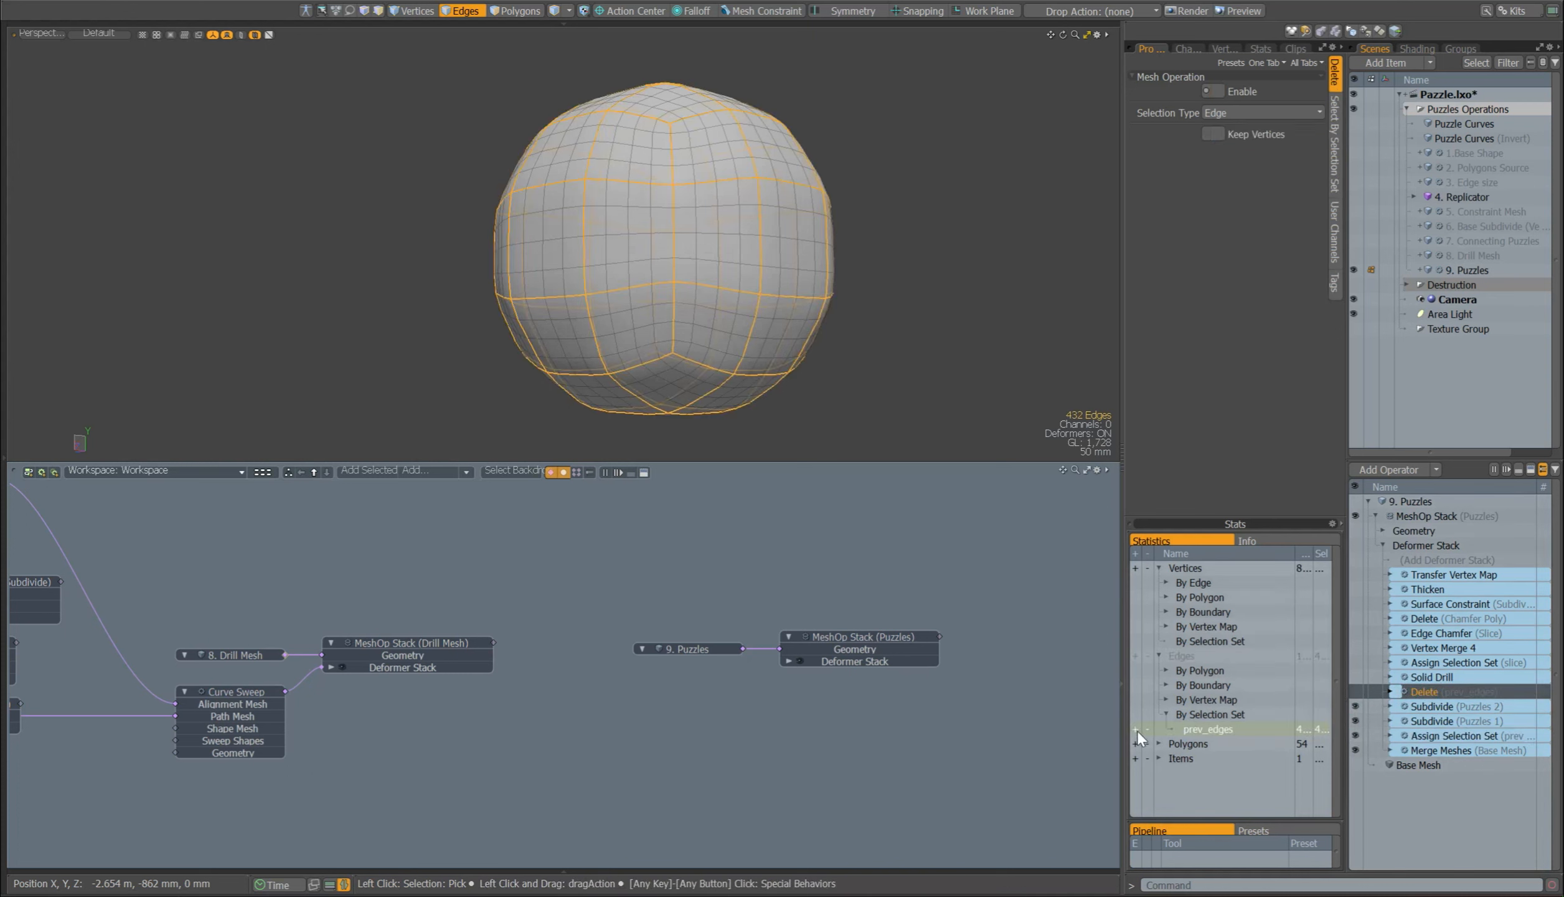
pyautogui.click(1355, 689)
pyautogui.click(1355, 689)
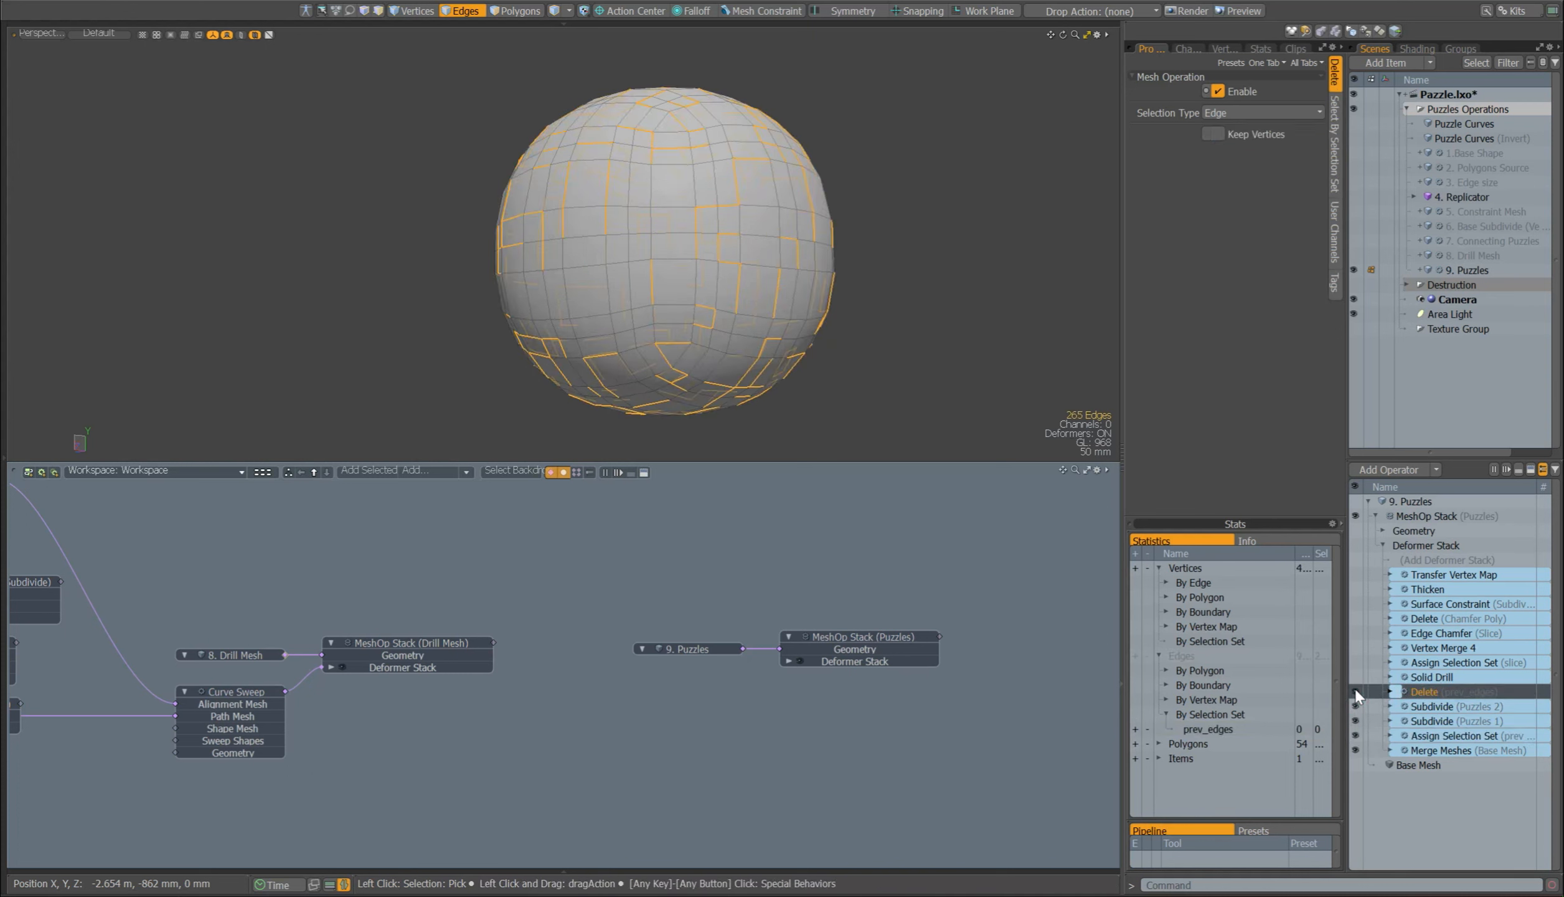
# Step: Show the Solid Drill operation of 9. Puzzles in the schematic and enable it
pyautogui.click(1420, 675)
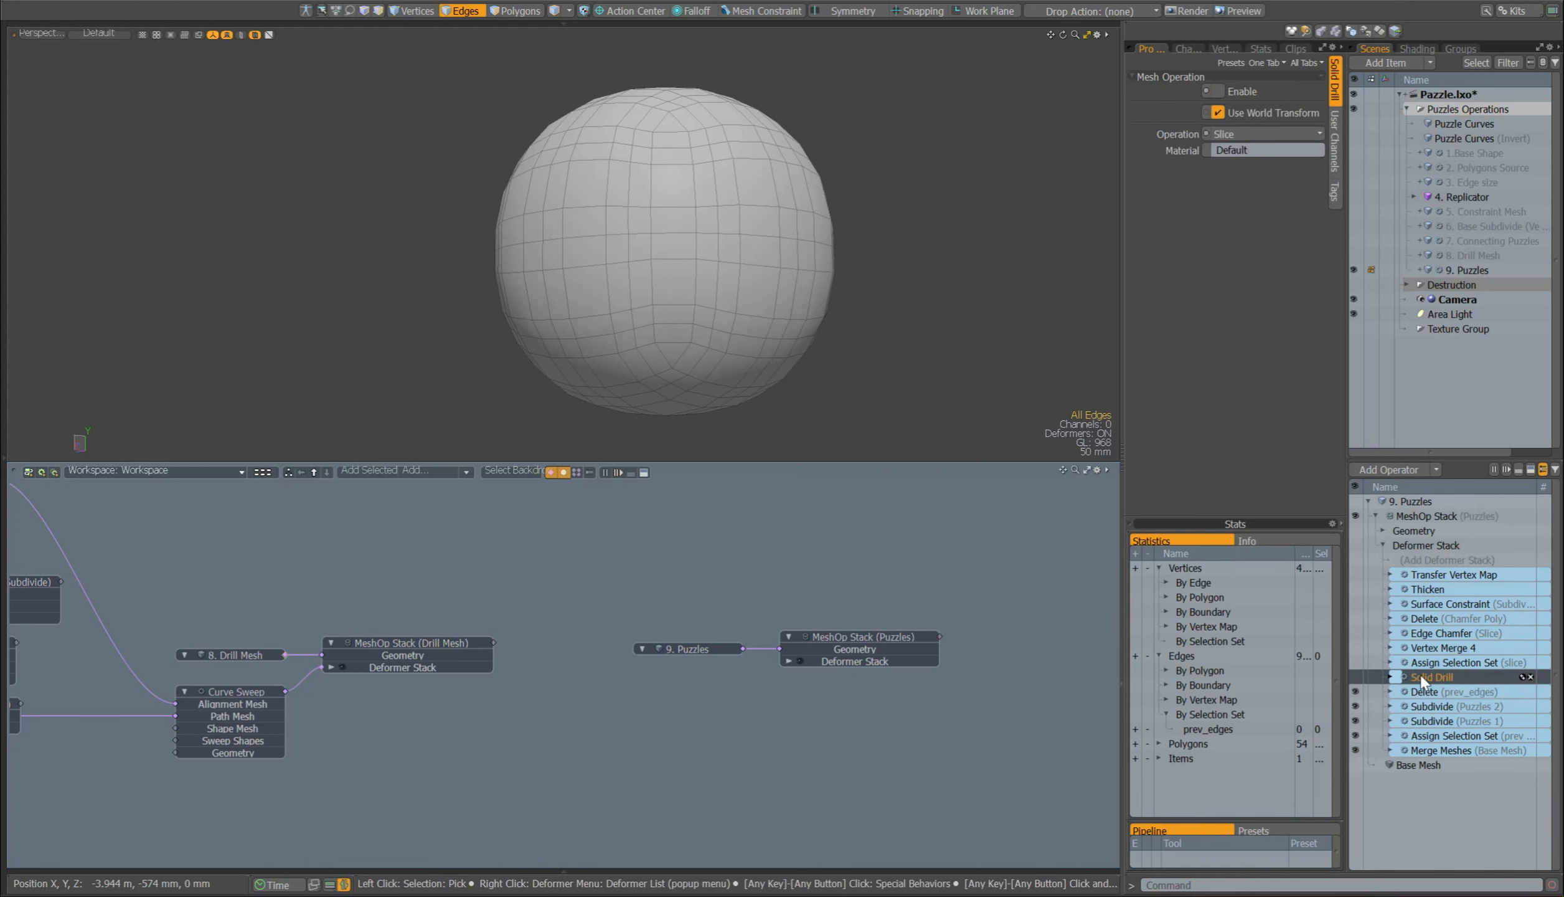
pyautogui.moveTo(1420, 675); pyautogui.dragTo(786, 519)
pyautogui.keyDown('alt'); pyautogui.moveTo(786, 520); pyautogui.dragTo(881, 530); pyautogui.keyUp('alt')
pyautogui.click(1236, 94)
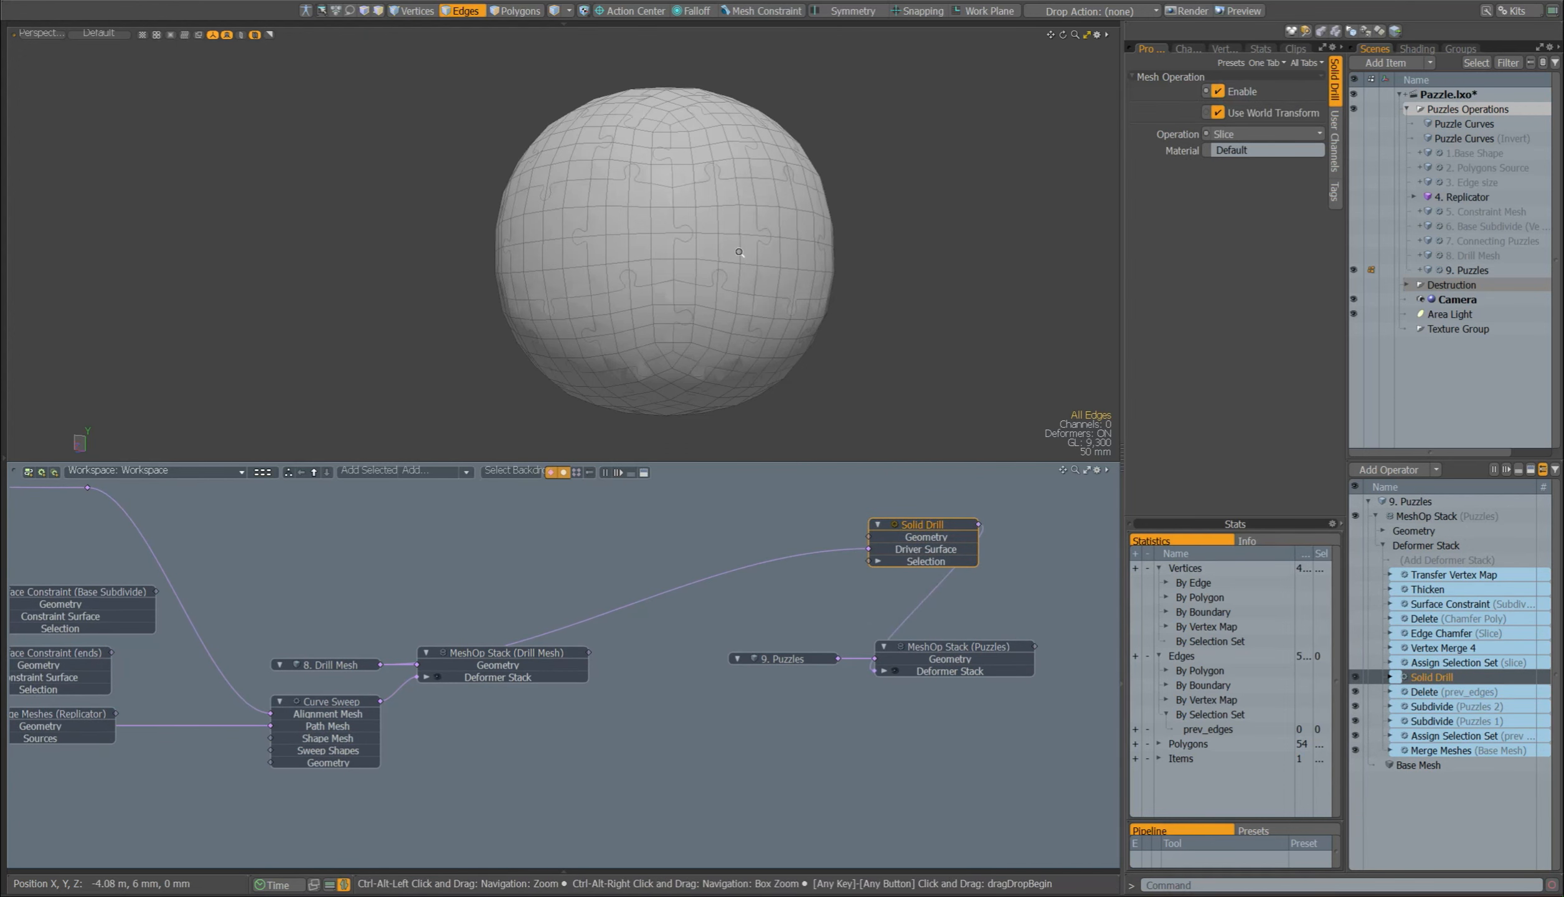
# Step: Highlight 8. Drill Mesh over the sliced sphere and examine the puzzle cuts up close with it selected and deselected
pyautogui.scroll(3, 736, 248)
pyautogui.click(331, 664)
pyautogui.scroll(8, 726, 264)
pyautogui.keyDown('alt'); pyautogui.moveTo(726, 265); pyautogui.dragTo(622, 315); pyautogui.keyUp('alt')
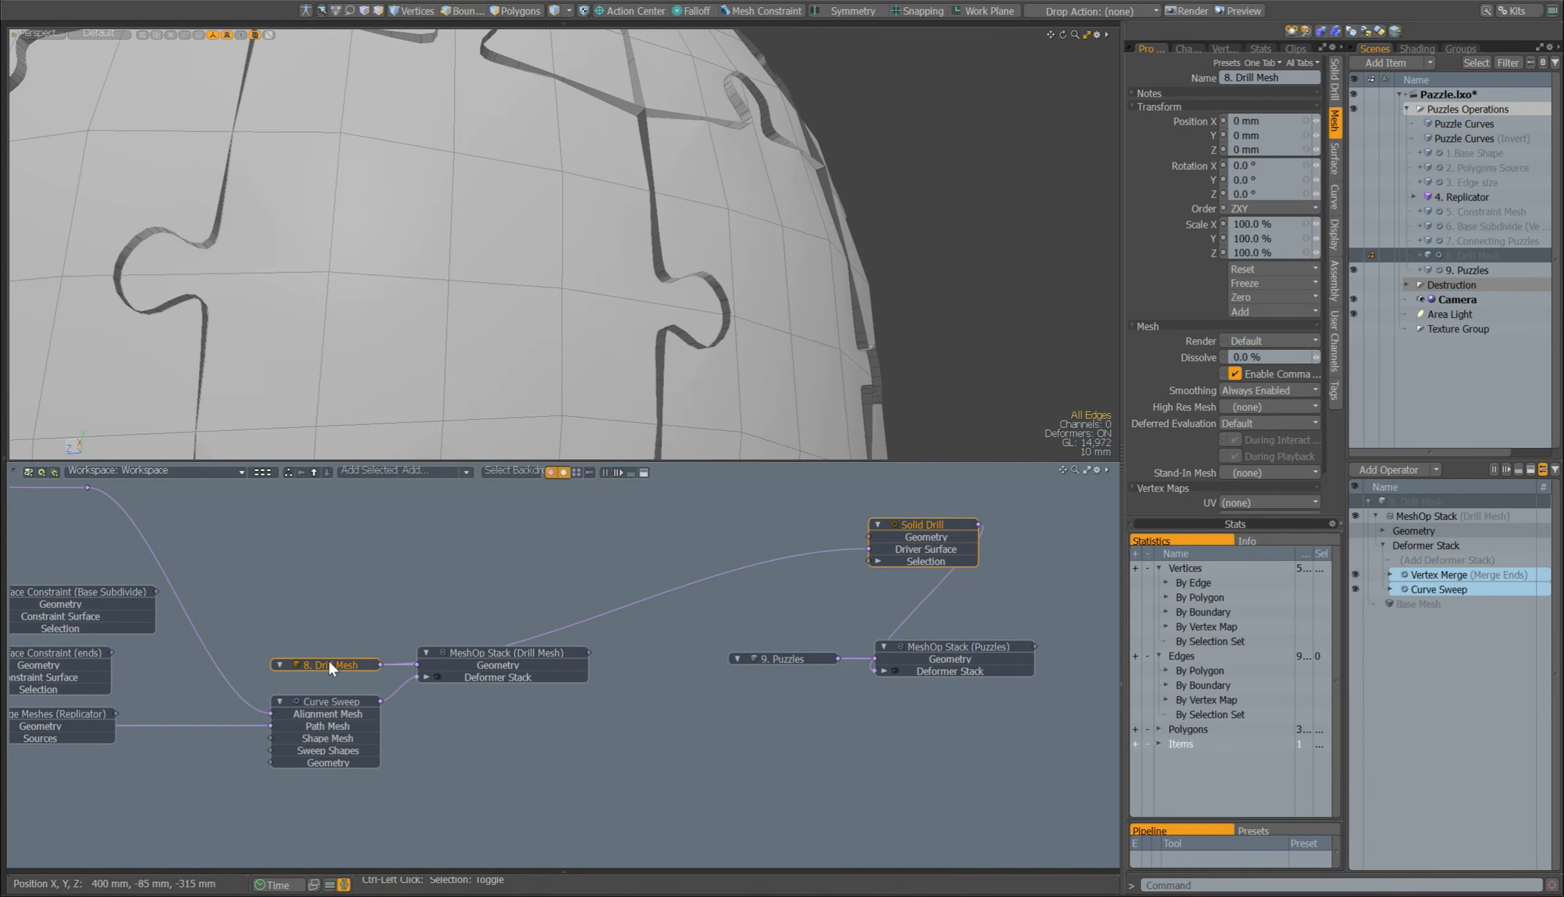
pyautogui.click(542, 593)
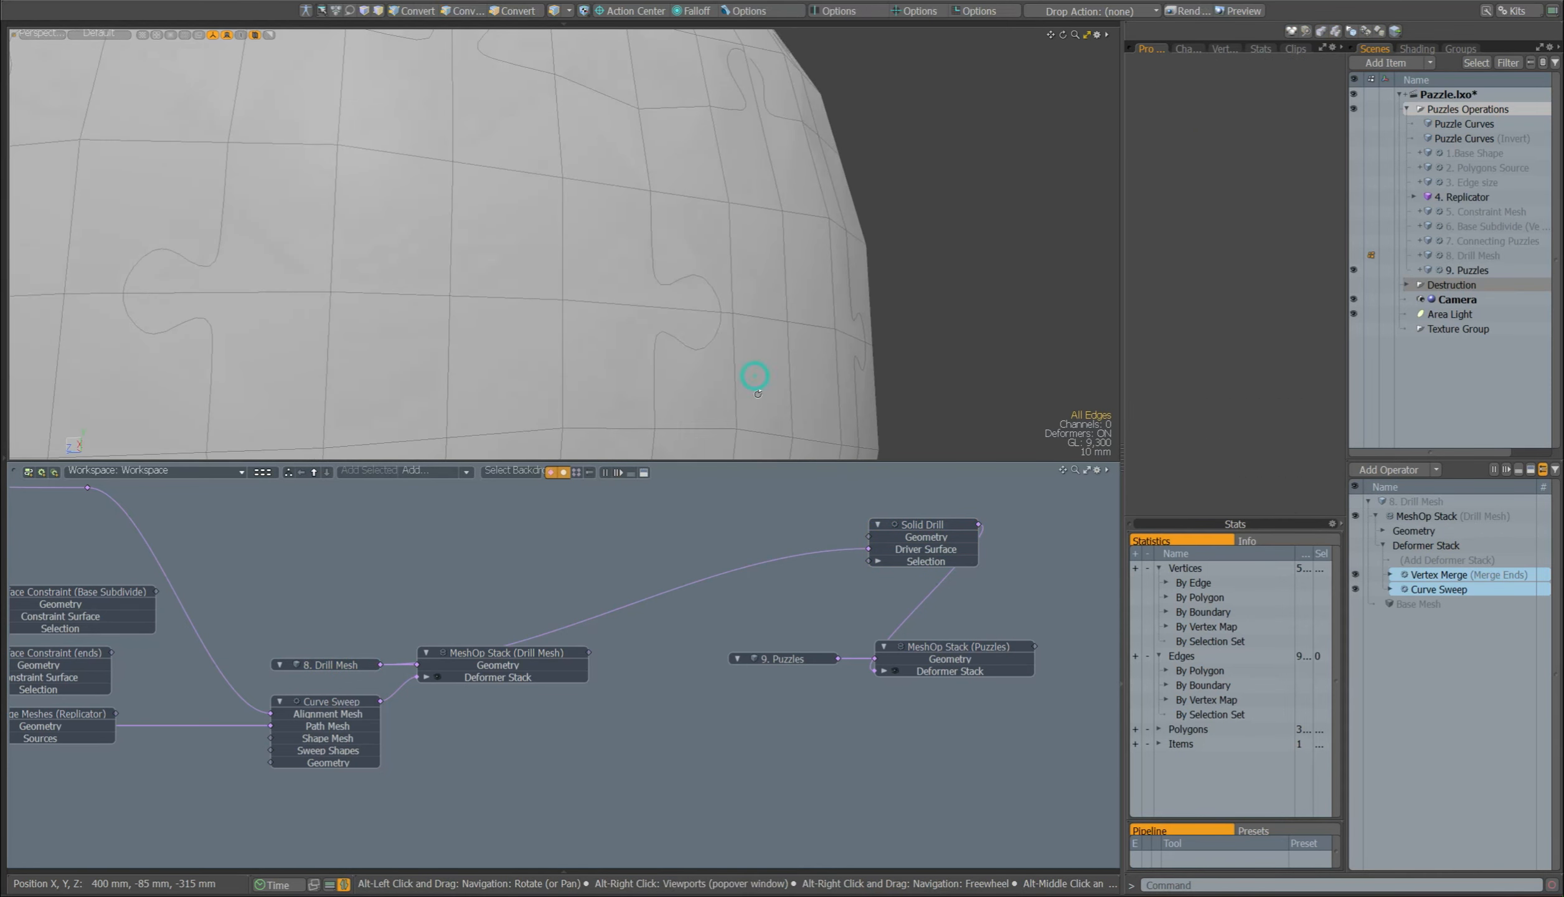
pyautogui.moveTo(872, 549); pyautogui.dragTo(872, 550)
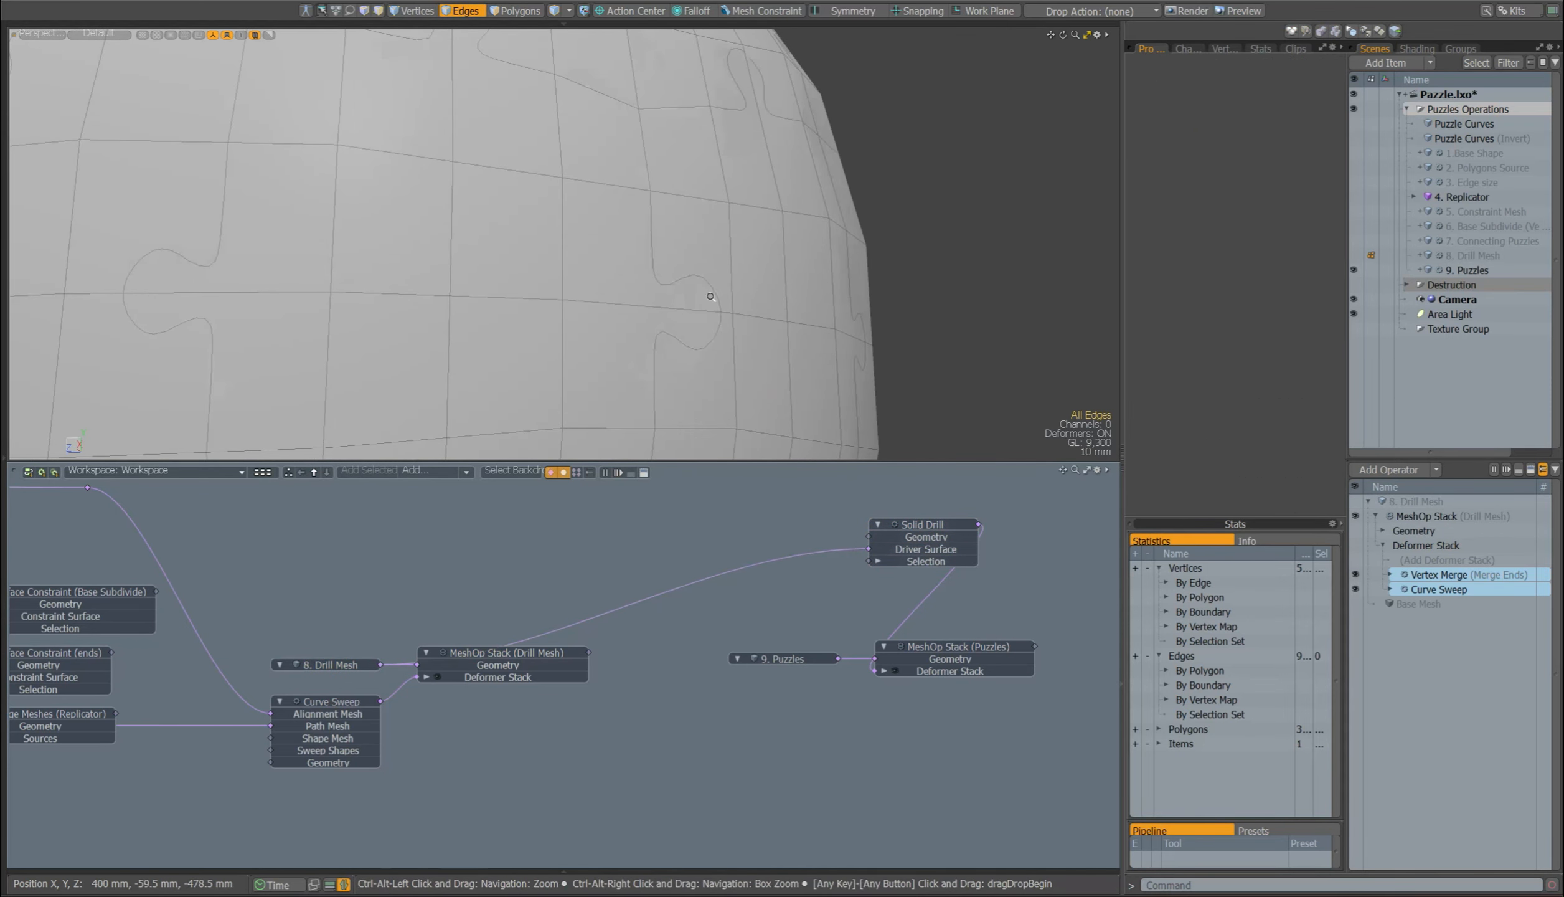
pyautogui.scroll(-6, 708, 296)
pyautogui.moveTo(709, 296)
pyautogui.keyDown('alt'); pyautogui.mouseDown()
pyautogui.moveTo(652, 328)
pyautogui.moveTo(708, 322)
pyautogui.mouseUp(); pyautogui.keyUp('alt')
# Step: Check the Solid Drill operation type and remove its node from the schematic
pyautogui.click(920, 525)
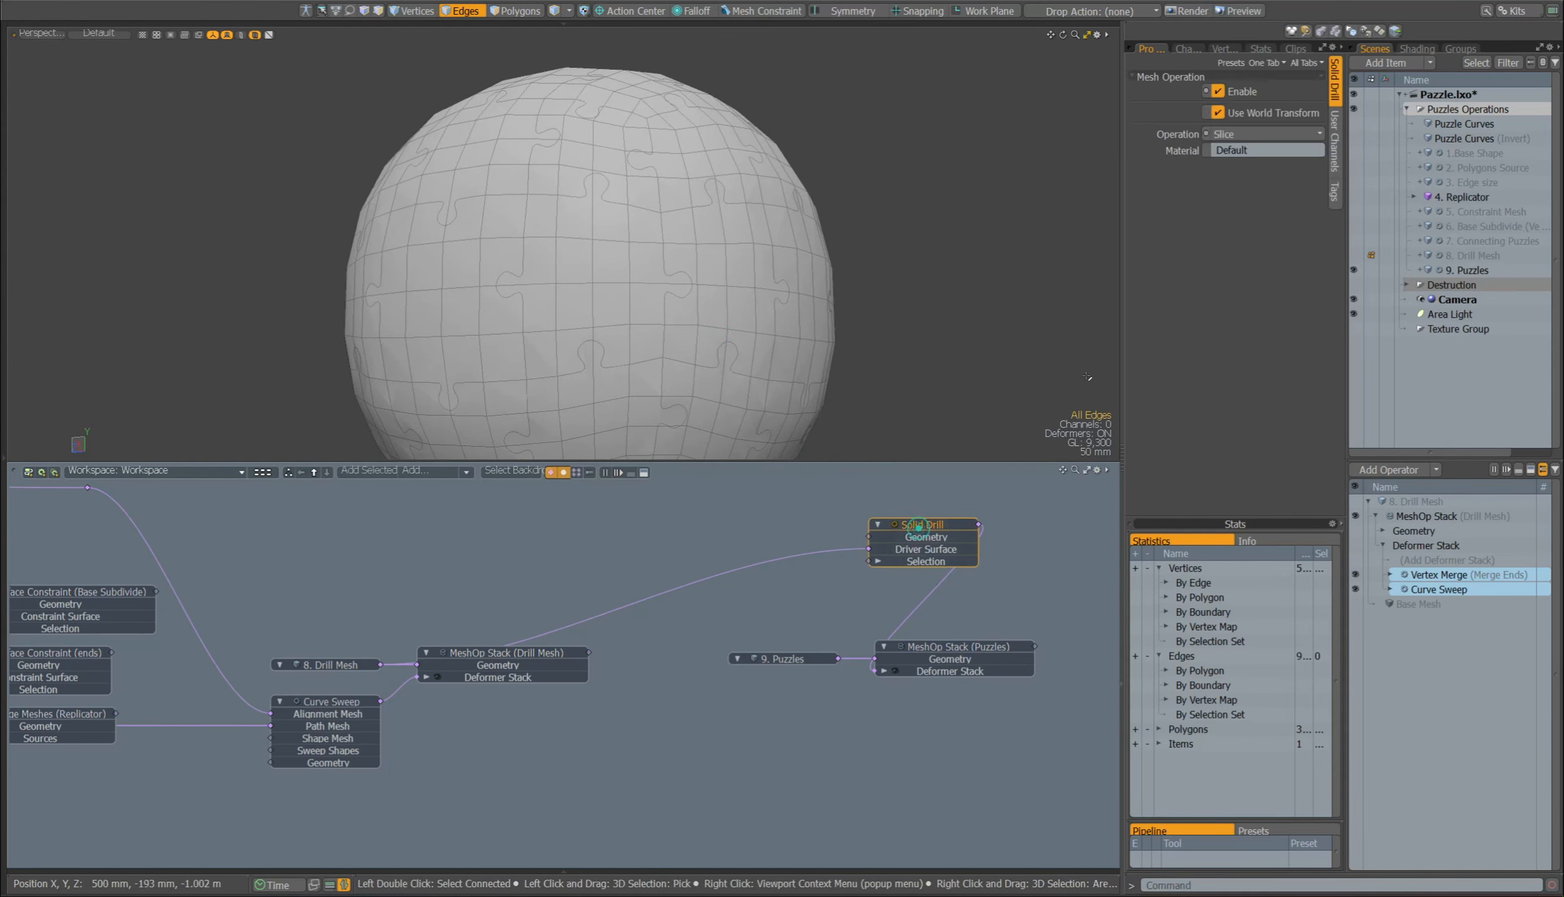
pyautogui.click(1245, 136)
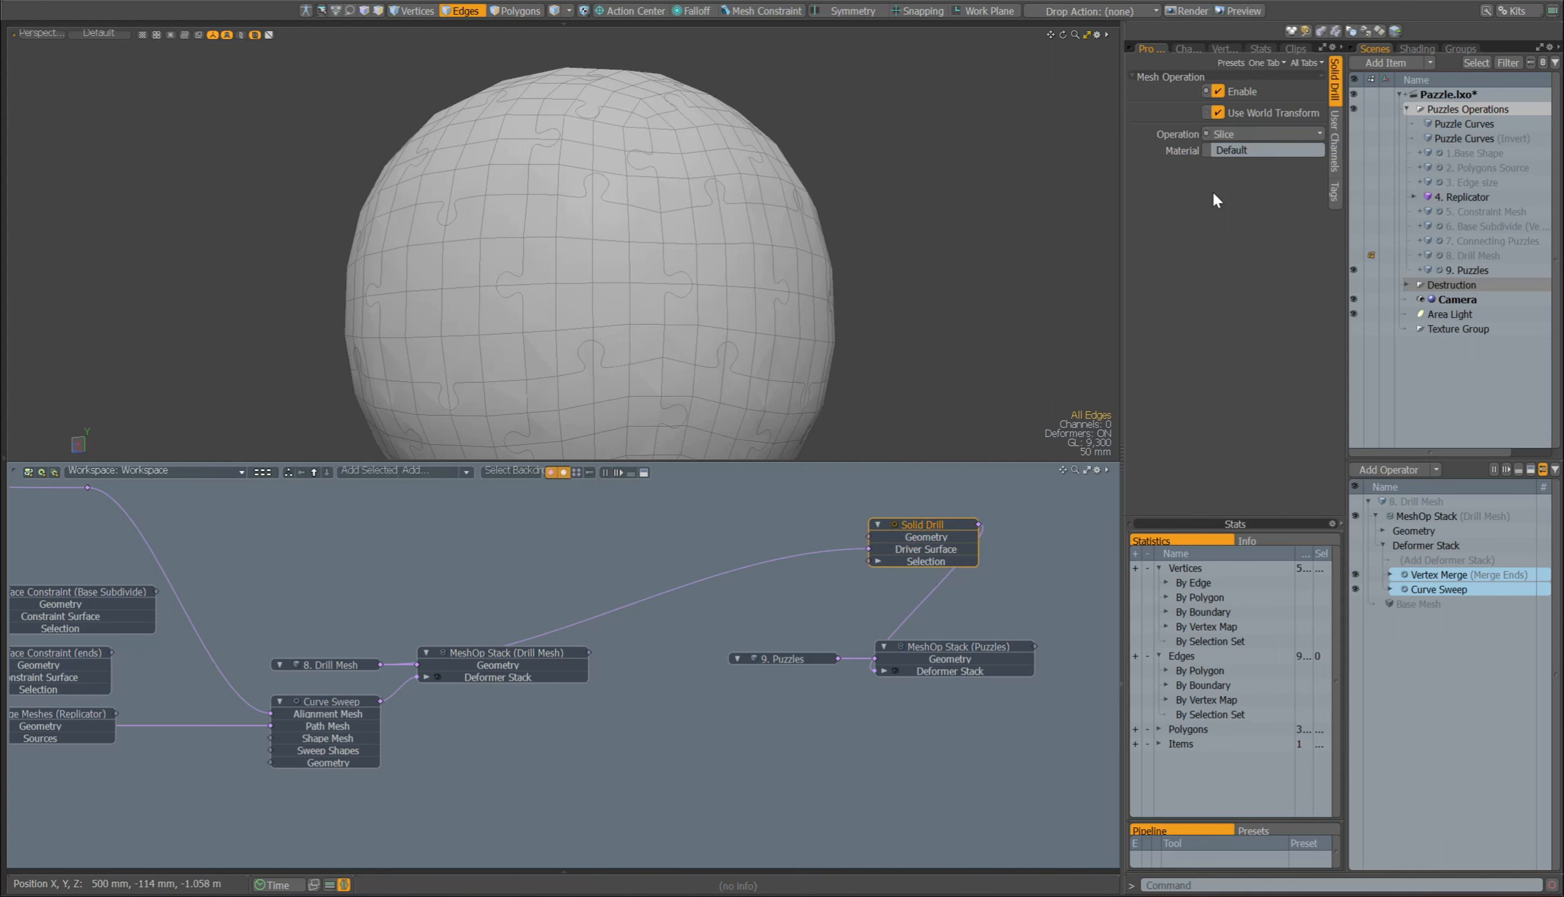
pyautogui.click(799, 653)
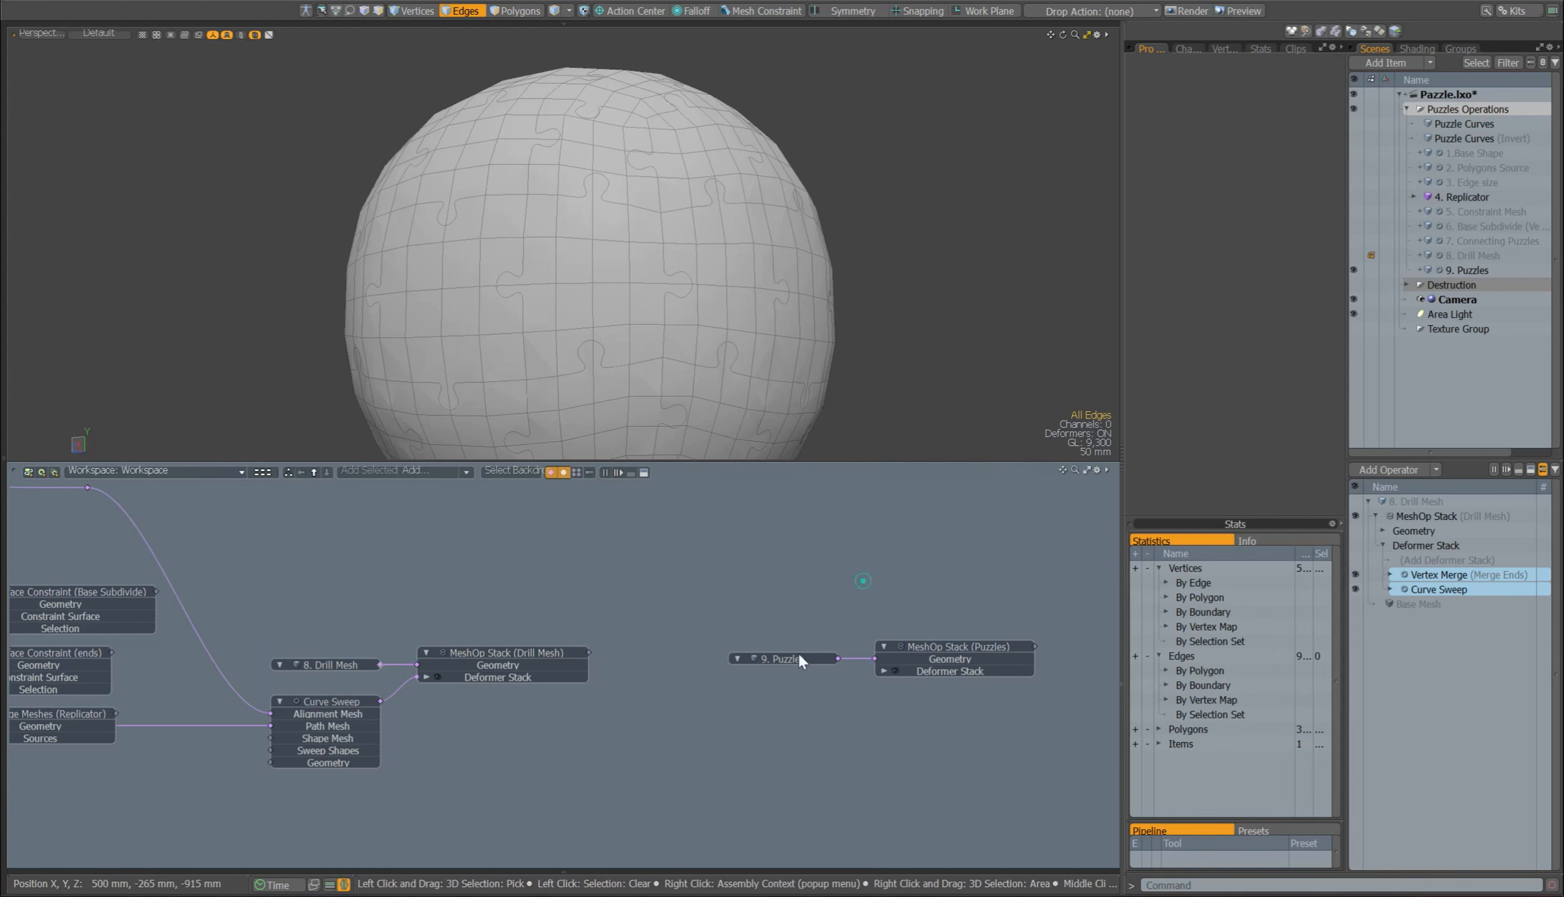
# Step: Enable the Assign Selection Set operation in 9. Puzzles that stores the Edge set named slice
pyautogui.click(1462, 662)
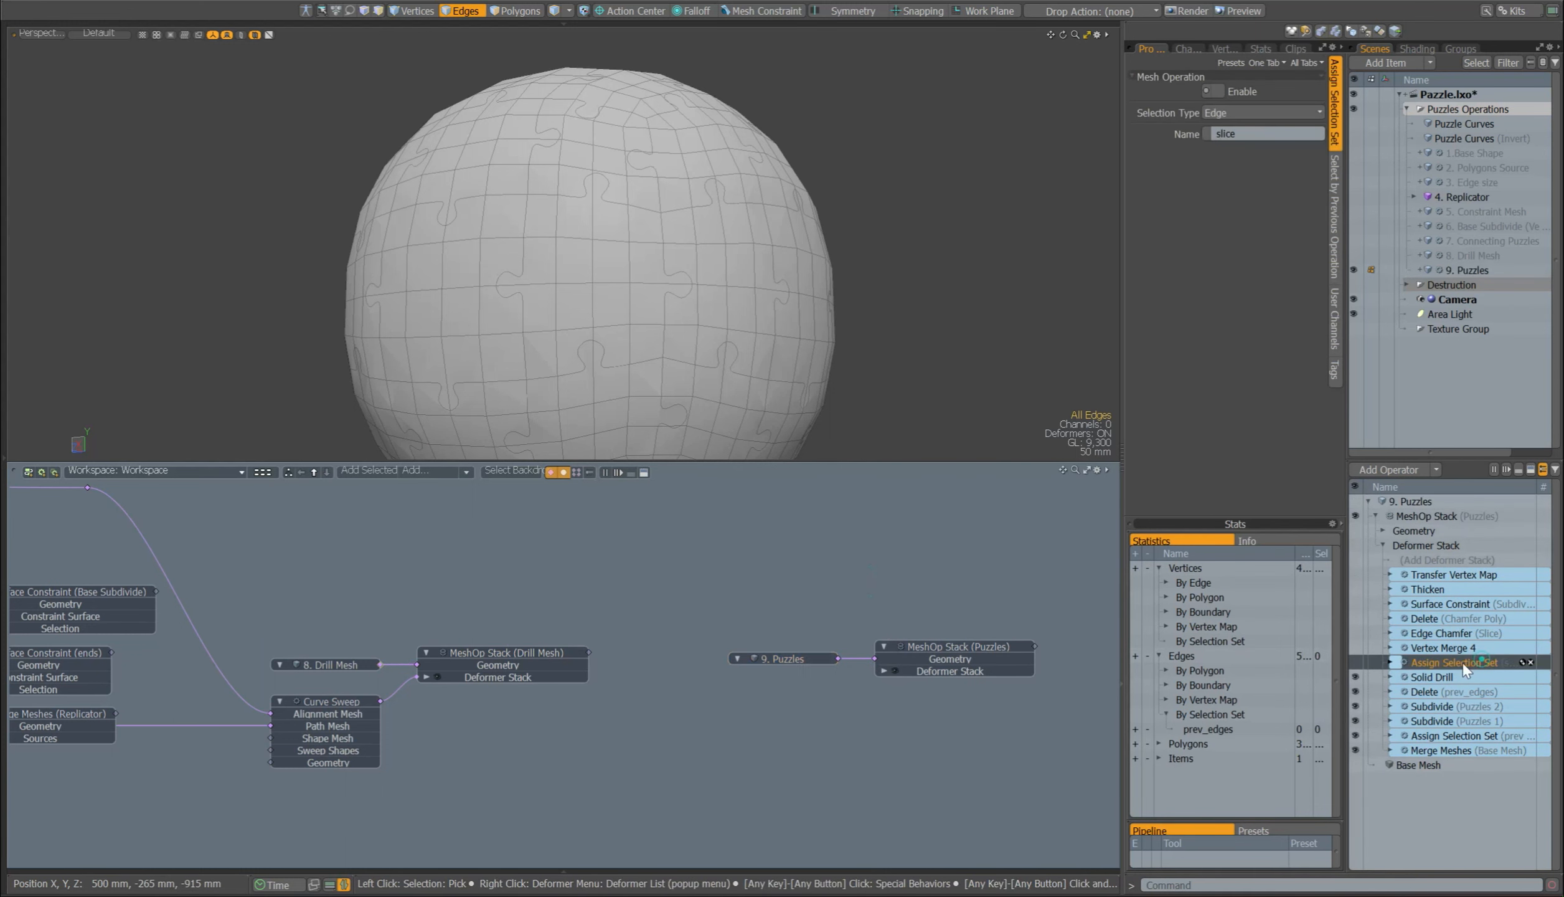
pyautogui.click(1356, 662)
pyautogui.click(1239, 112)
pyautogui.click(1233, 113)
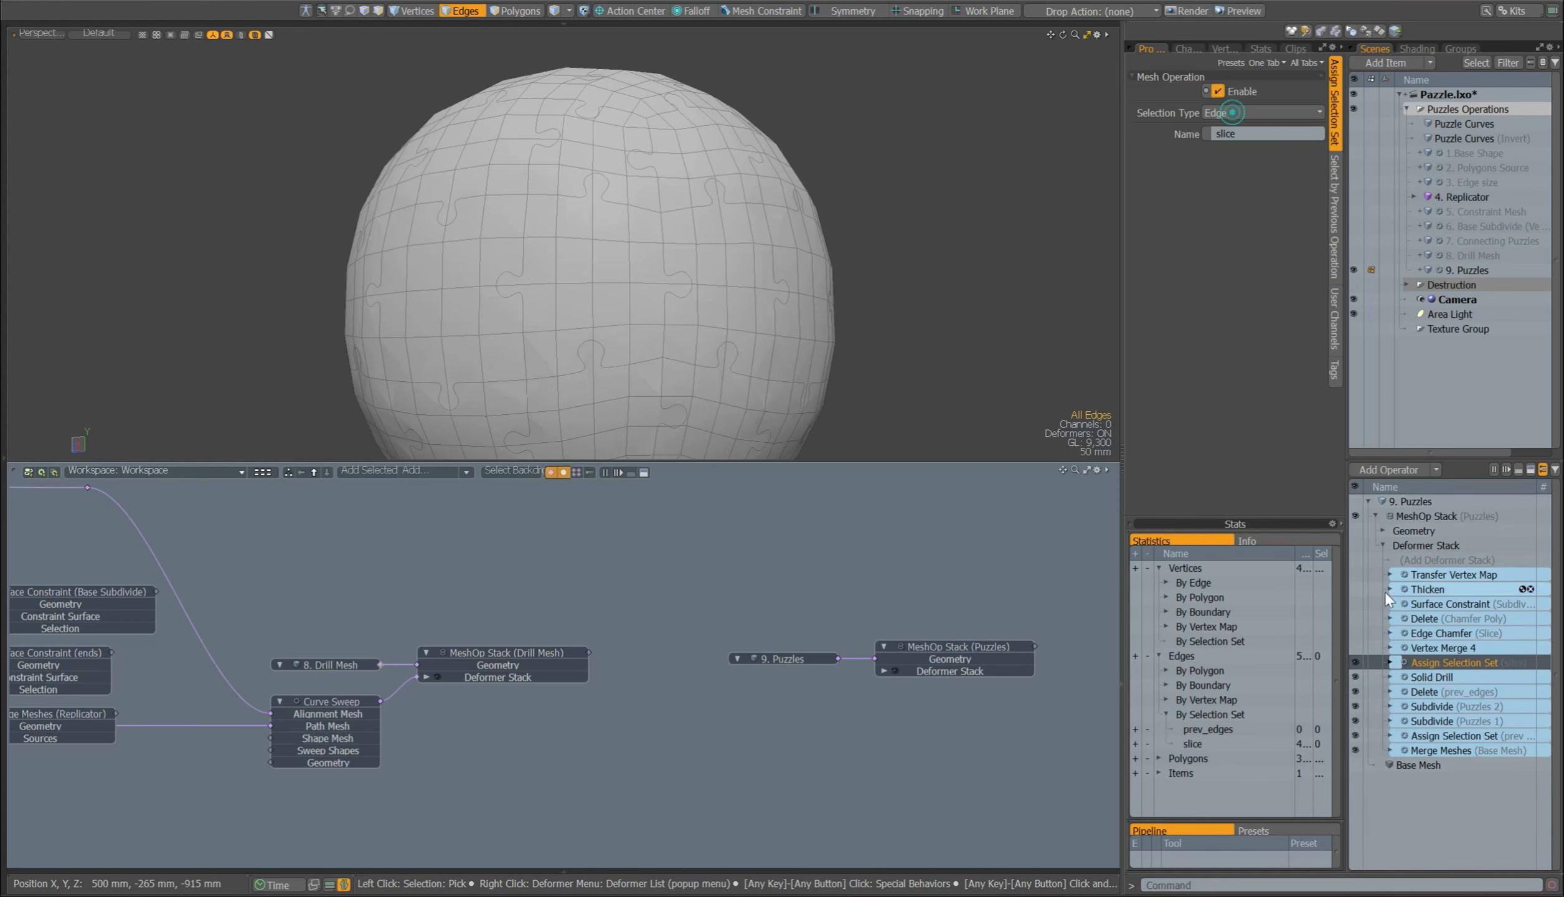
# Step: Show Assign Selection Set (slice) in the schematic and check the source item and name of its Select by Previous Operation node
pyautogui.moveTo(1495, 662); pyautogui.dragTo(852, 561)
pyautogui.click(961, 593)
pyautogui.click(814, 577)
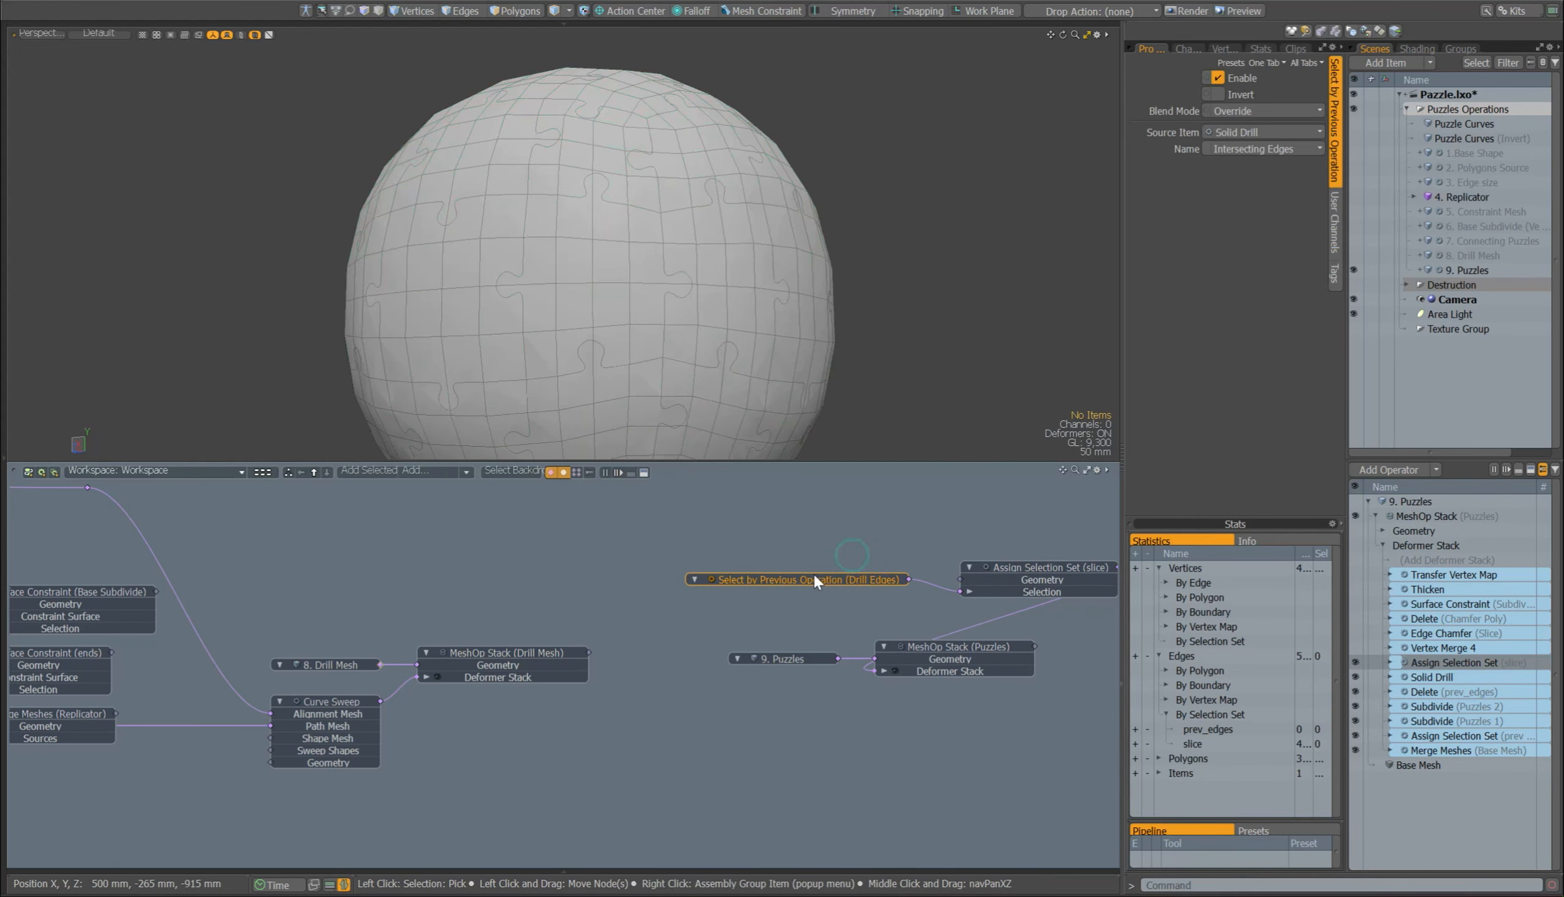
pyautogui.click(1254, 132)
pyautogui.click(1254, 134)
pyautogui.click(1253, 149)
pyautogui.click(1242, 144)
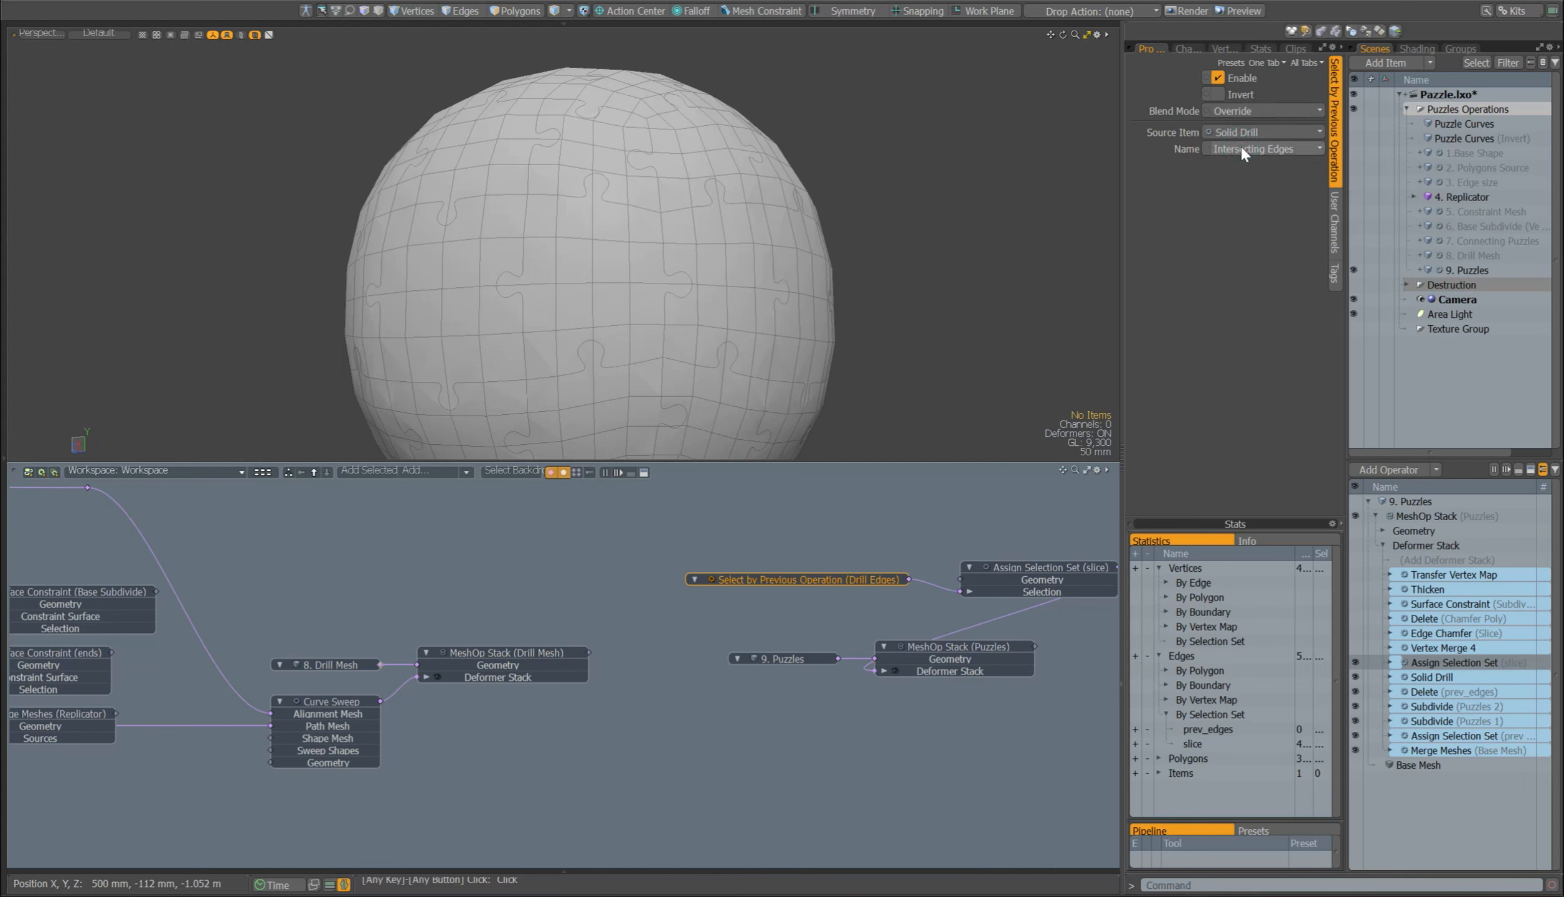
# Step: Remove the Select by Previous Operation and Assign Selection Set (slice) nodes from the schematic
pyautogui.click(1040, 566)
pyautogui.moveTo(1053, 495); pyautogui.dragTo(818, 594)
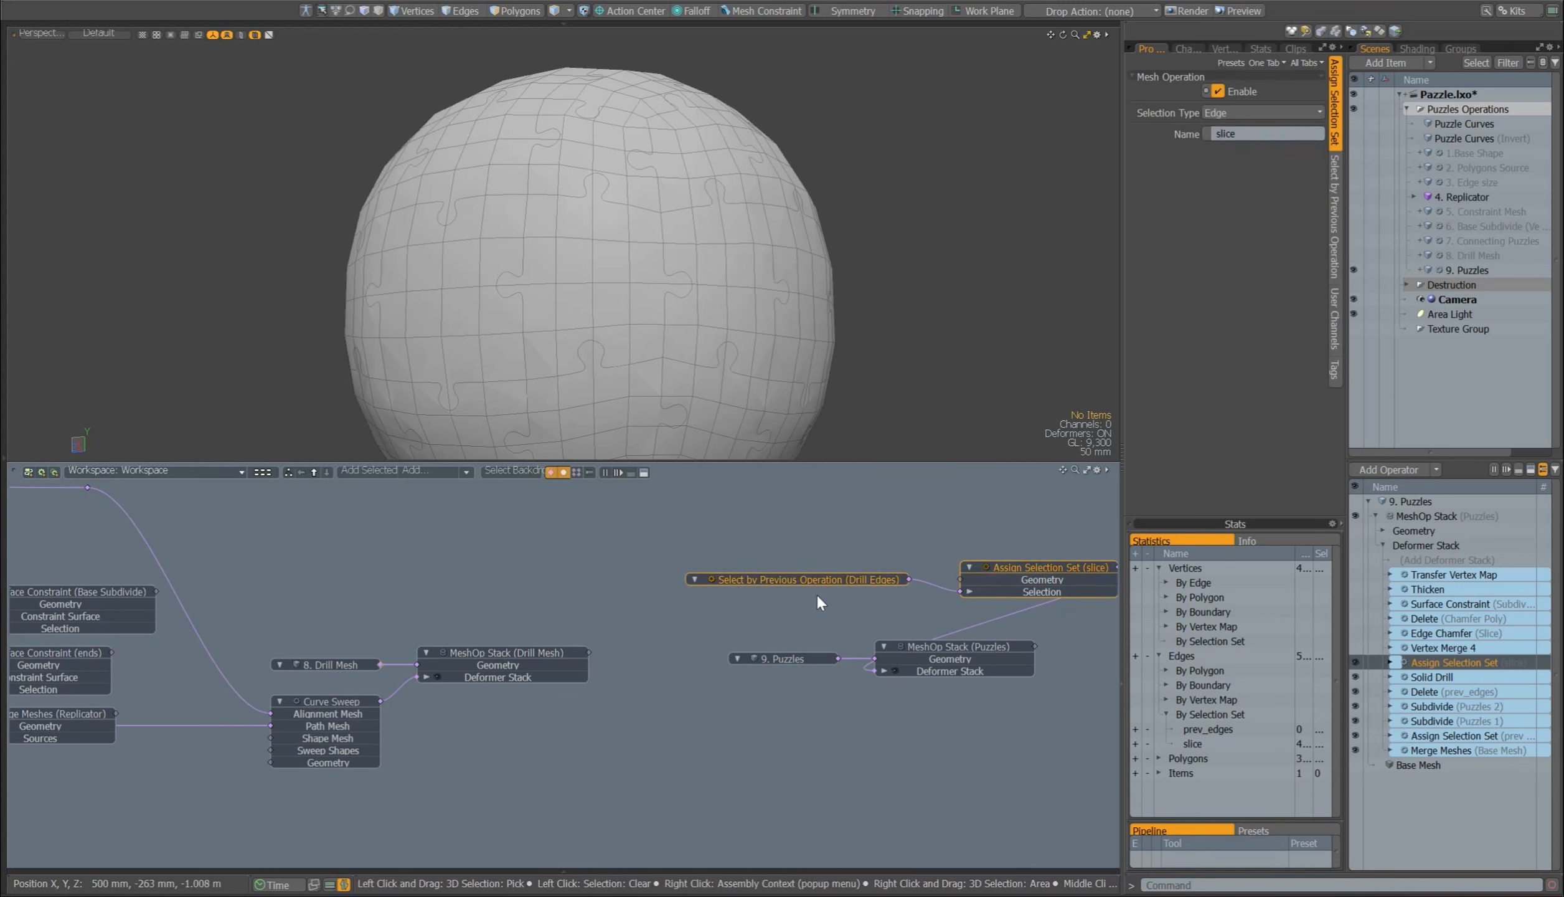
pyautogui.press('Delete')
# Step: Enable Vertex Merge 4 in 9. Puzzles and select vertices along a puzzle seam to check the merge, then deselect them
pyautogui.click(1425, 647)
pyautogui.click(1355, 647)
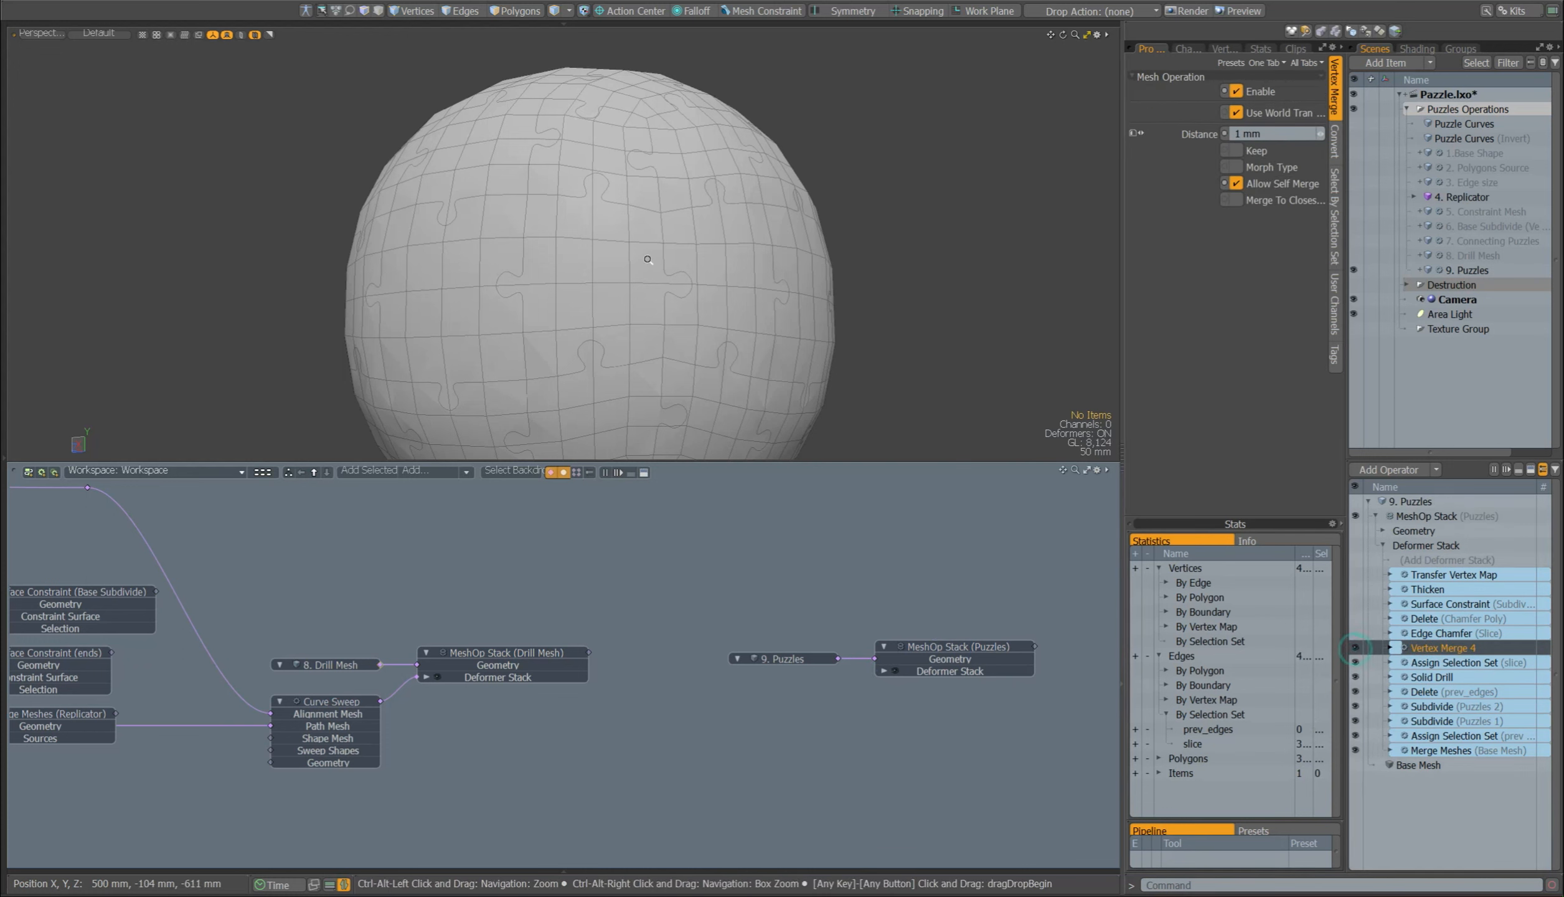
pyautogui.scroll(2, 651, 254)
pyautogui.moveTo(654, 252)
pyautogui.keyDown('alt'); pyautogui.mouseDown()
pyautogui.moveTo(712, 235)
pyautogui.moveTo(685, 186)
pyautogui.moveTo(720, 191)
pyautogui.mouseUp(); pyautogui.keyUp('alt')
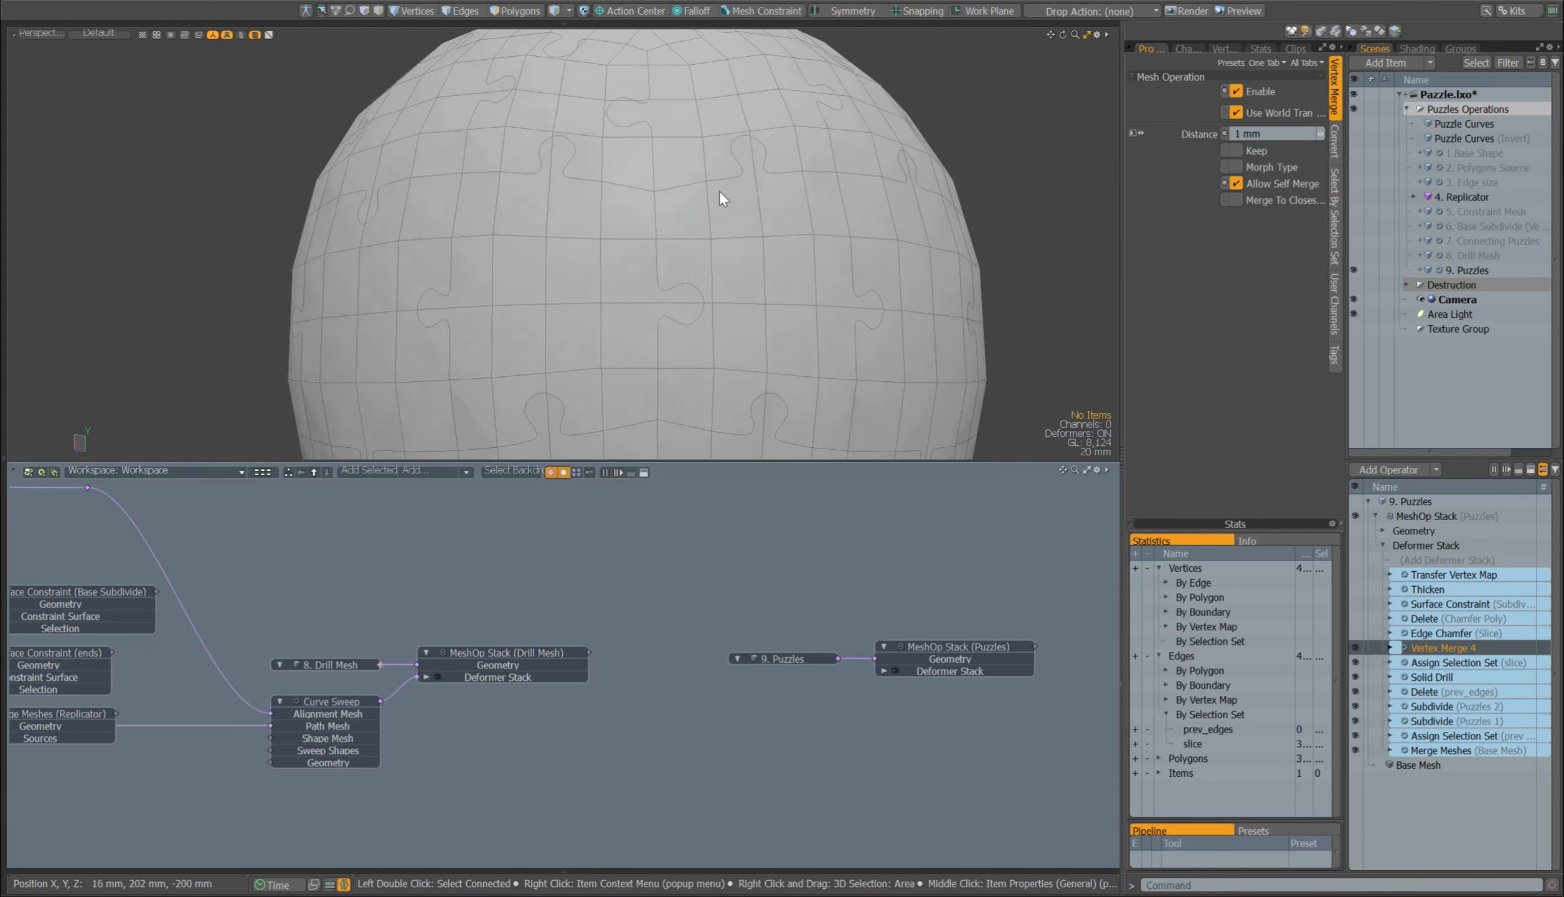
pyautogui.press('1')
pyautogui.moveTo(653, 177)
pyautogui.mouseDown(button='right')
pyautogui.moveTo(640, 212)
pyautogui.moveTo(663, 205)
pyautogui.mouseUp(button='right')
pyautogui.keyDown('shift'); pyautogui.moveTo(657, 269); pyautogui.dragTo(668, 296, button='right'); pyautogui.keyUp('shift')
pyautogui.moveTo(668, 318)
pyautogui.keyDown('shift'); pyautogui.mouseDown(button='right')
pyautogui.moveTo(671, 362)
pyautogui.moveTo(676, 330)
pyautogui.mouseUp(button='right'); pyautogui.keyUp('shift')
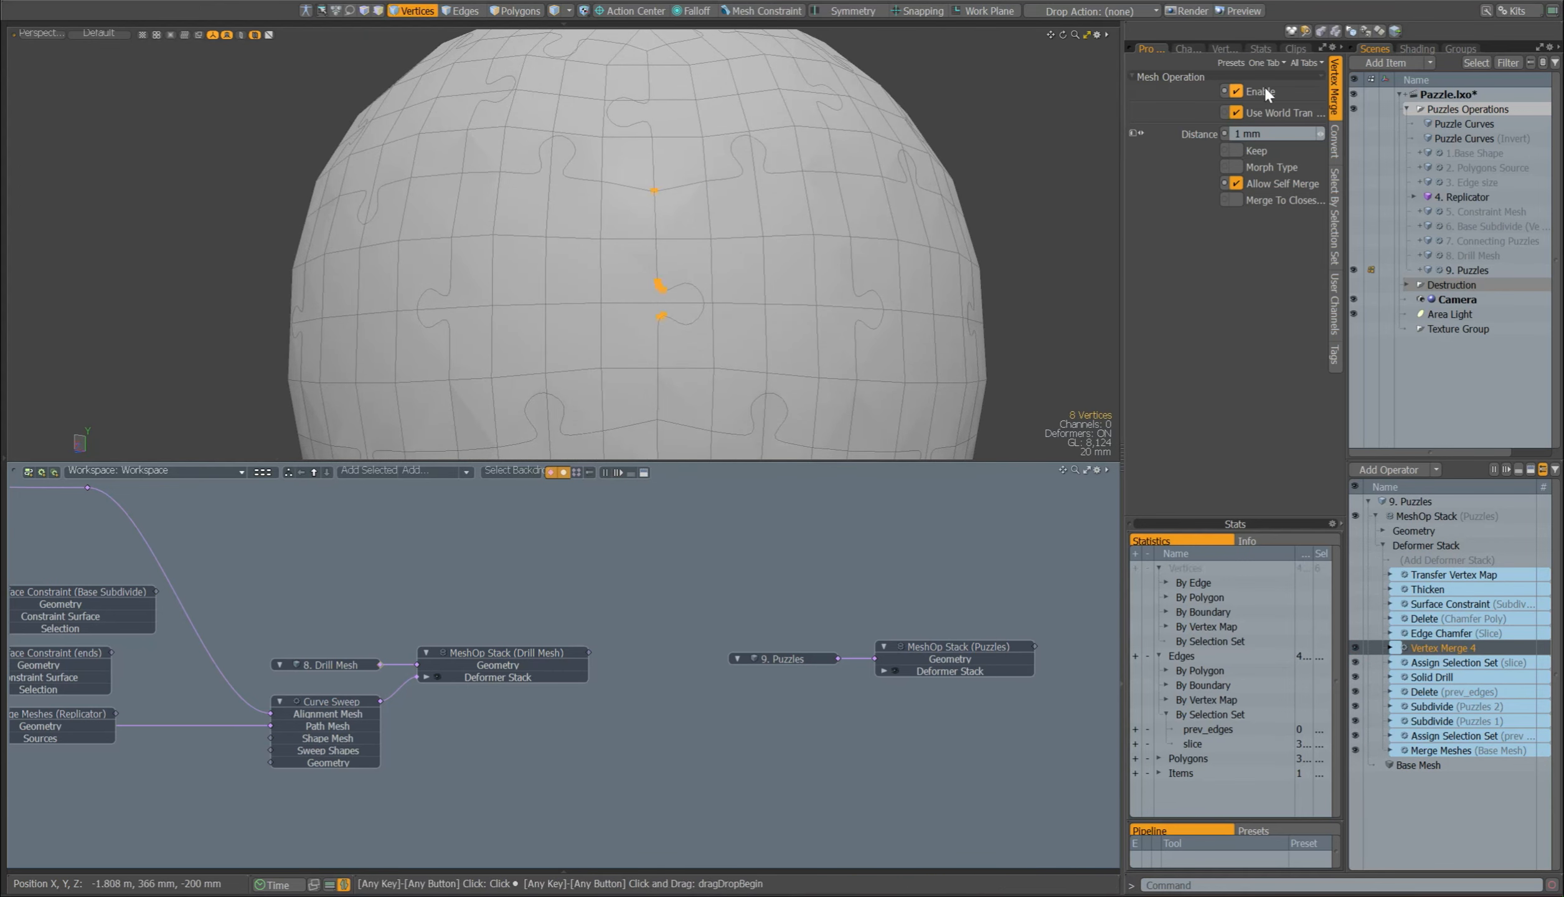
pyautogui.click(1265, 86)
pyautogui.click(1264, 86)
pyautogui.click(1016, 160)
pyautogui.keyDown('alt'); pyautogui.moveTo(998, 230); pyautogui.dragTo(1026, 221); pyautogui.keyUp('alt')
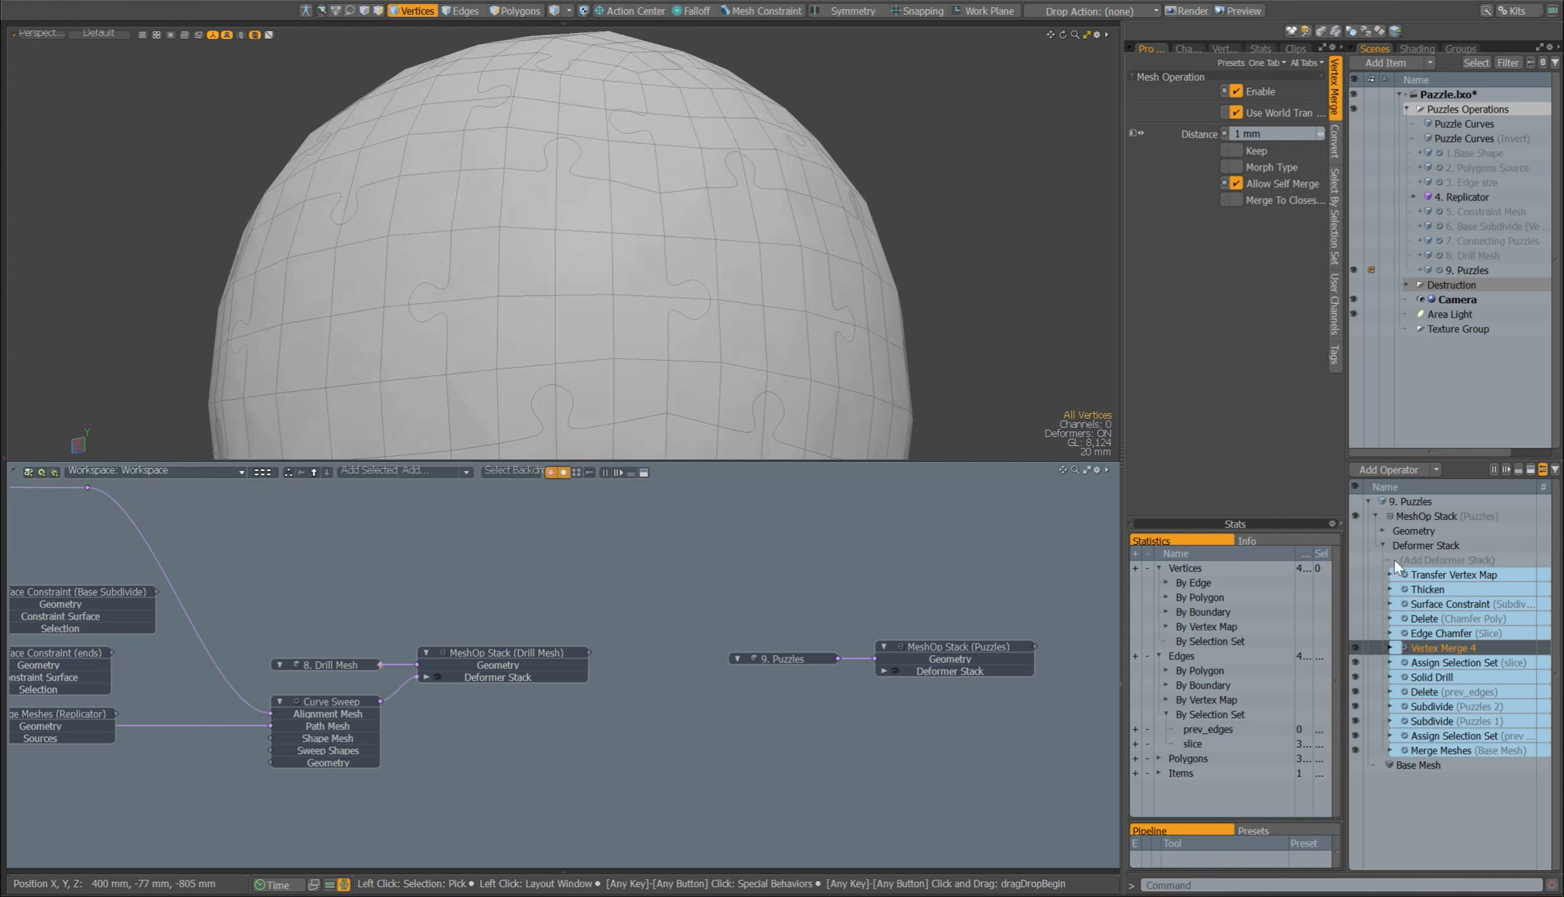
# Step: Enable Edge Chamfer (Slice) in 9. Puzzles and inspect a seam junction up close
pyautogui.click(1441, 634)
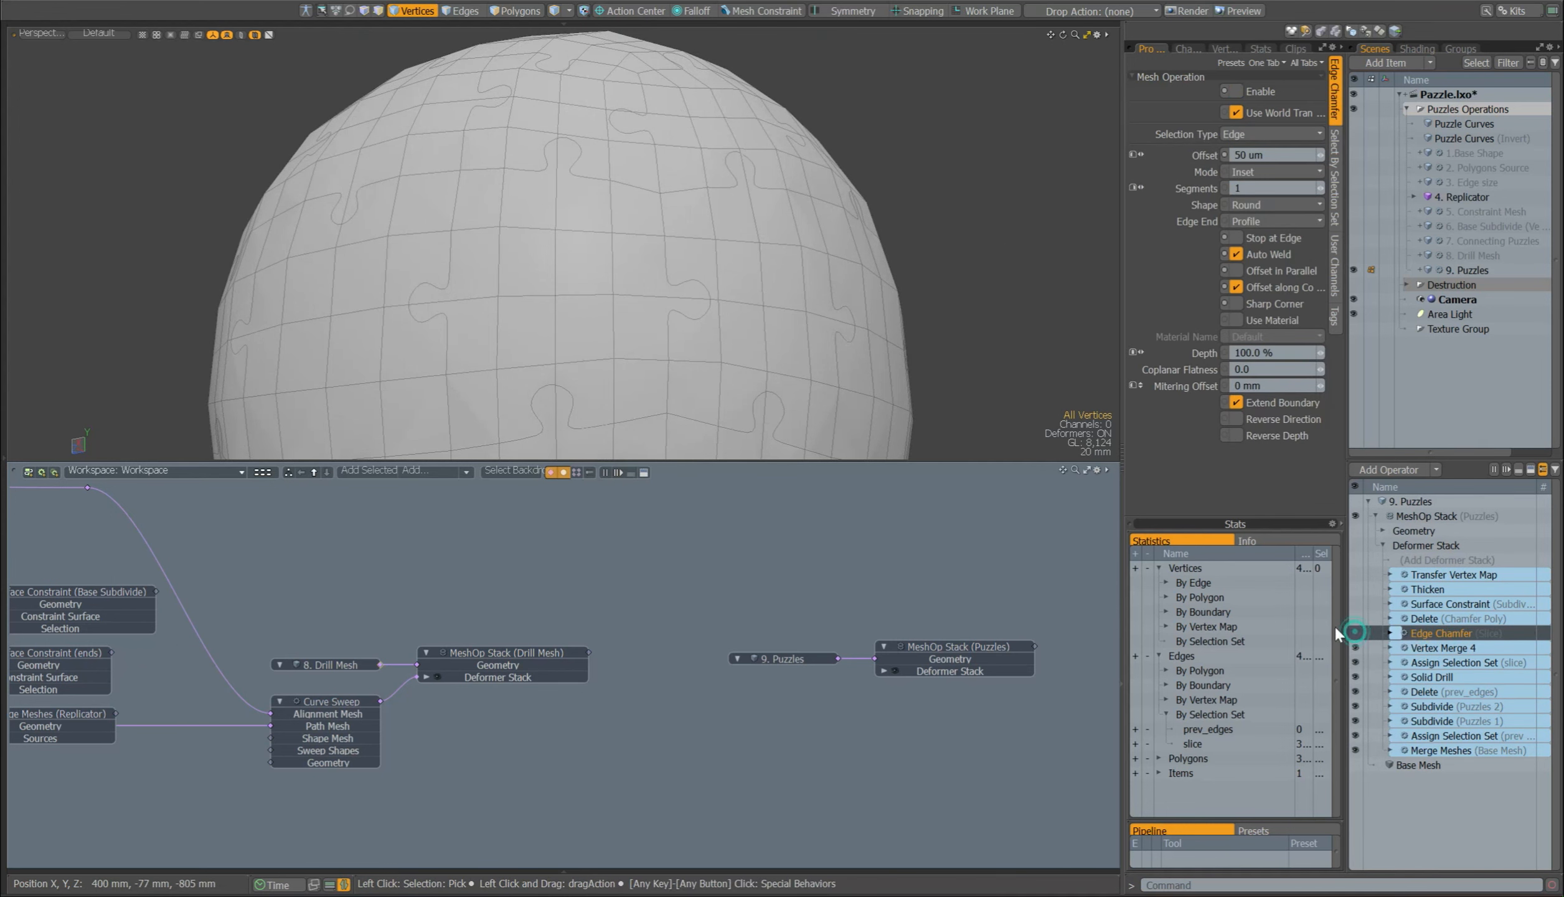
pyautogui.click(1355, 632)
pyautogui.scroll(8, 663, 206)
pyautogui.keyDown('alt'); pyautogui.keyDown('shift'); pyautogui.moveTo(641, 122); pyautogui.dragTo(626, 245); pyautogui.keyUp('shift'); pyautogui.keyUp('alt')
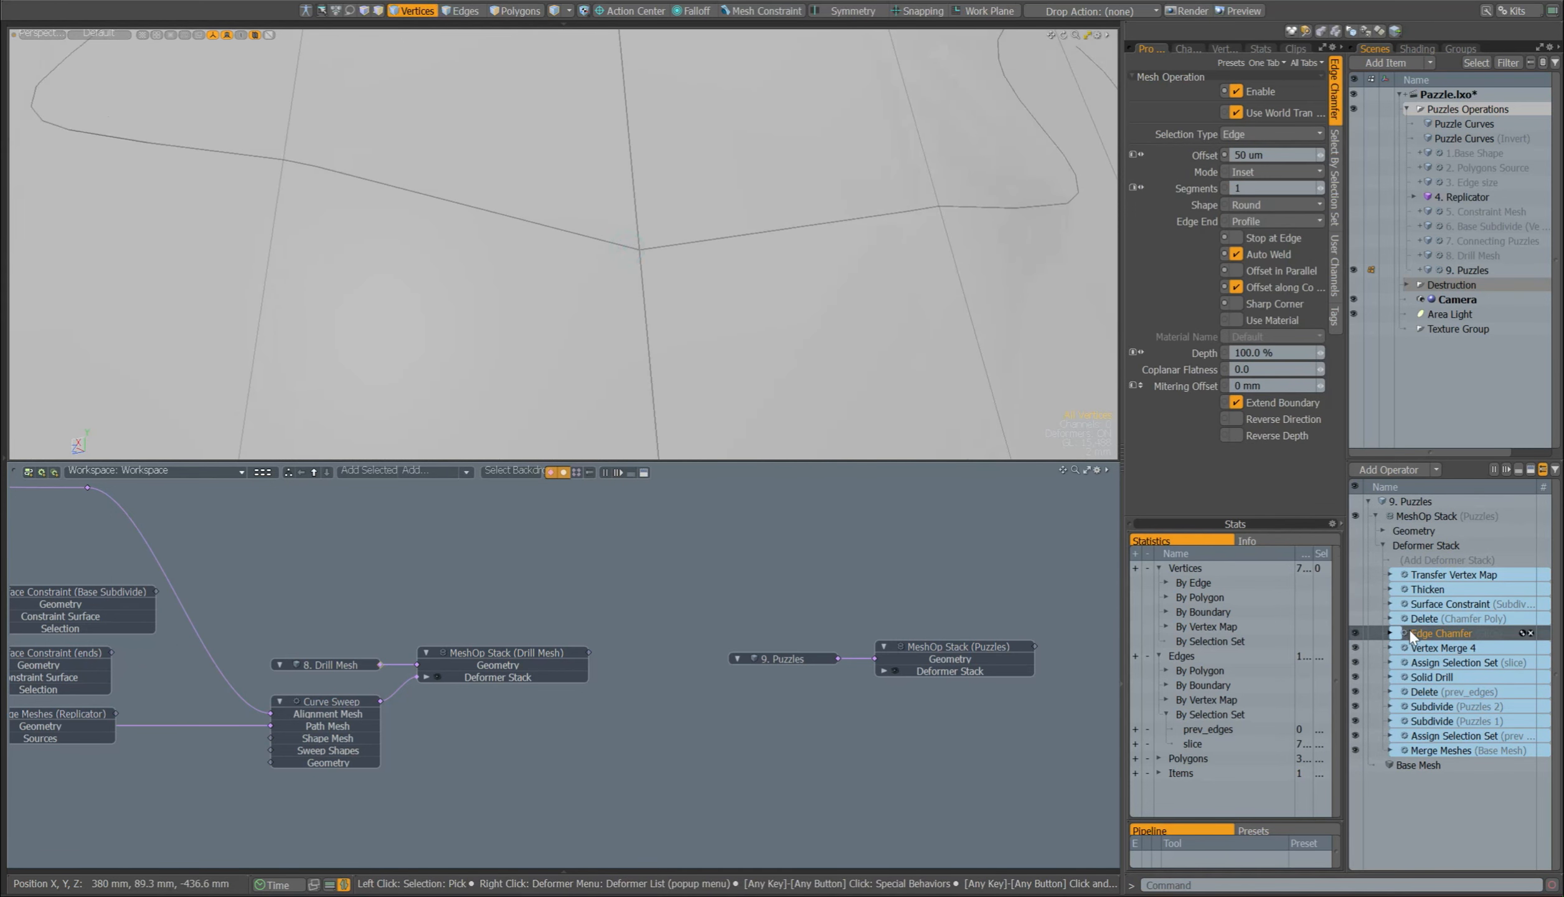
# Step: Show Edge Chamfer (Slice) in the schematic and compare its selection set name with the one in Assign Selection Set (slice)
pyautogui.moveTo(1410, 631); pyautogui.dragTo(790, 591)
pyautogui.click(884, 585)
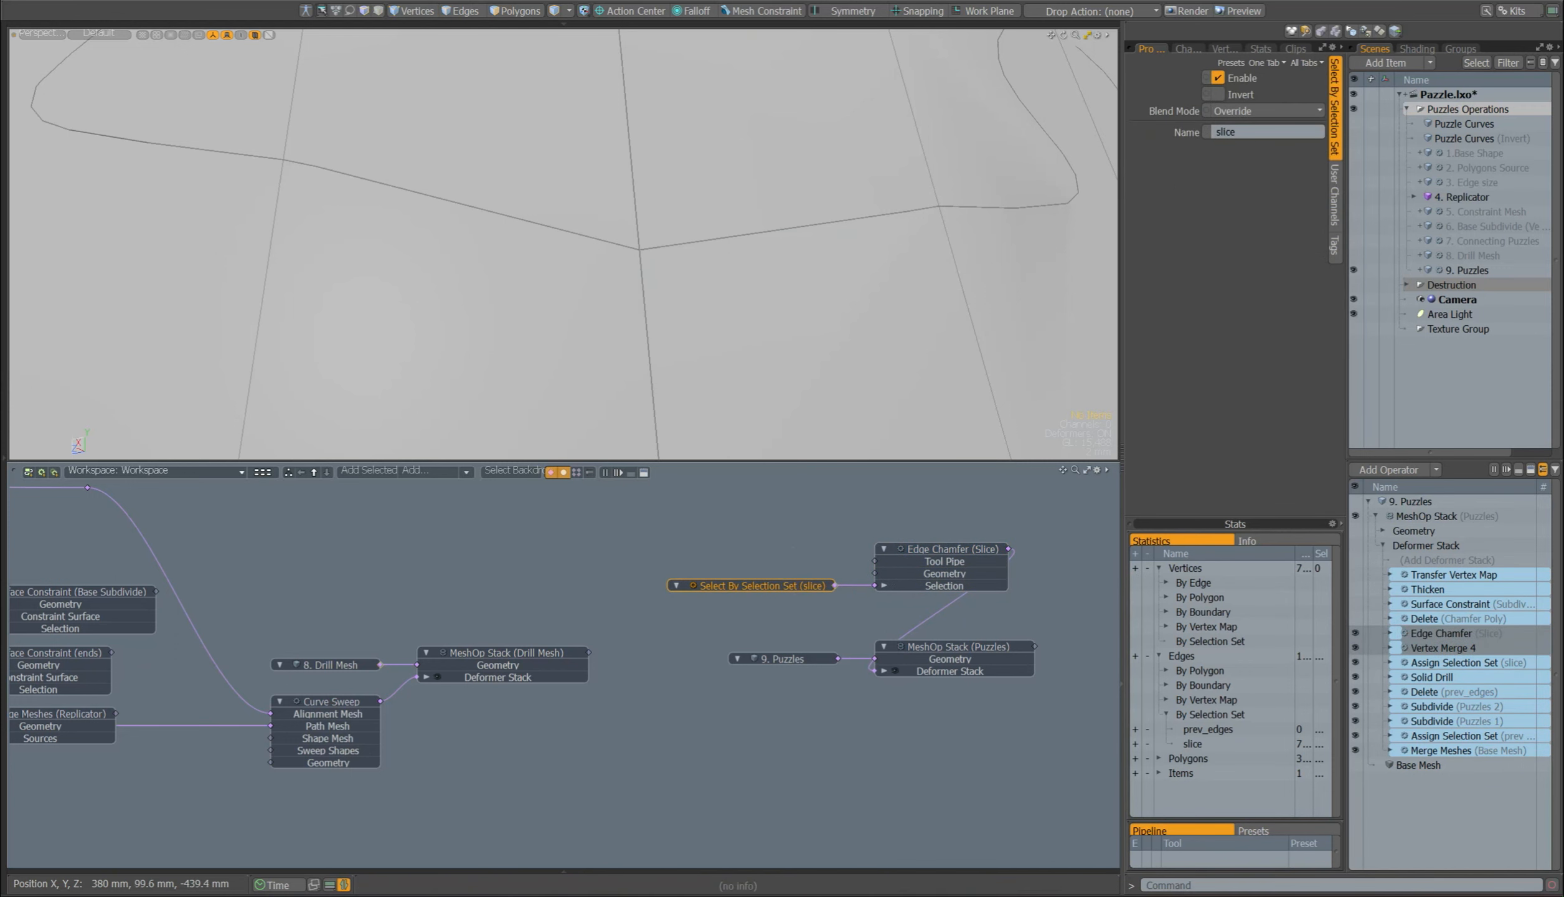
pyautogui.moveTo(1245, 132); pyautogui.dragTo(1132, 132)
pyautogui.click(1423, 662)
pyautogui.moveTo(1245, 133); pyautogui.dragTo(1129, 133)
pyautogui.click(768, 584)
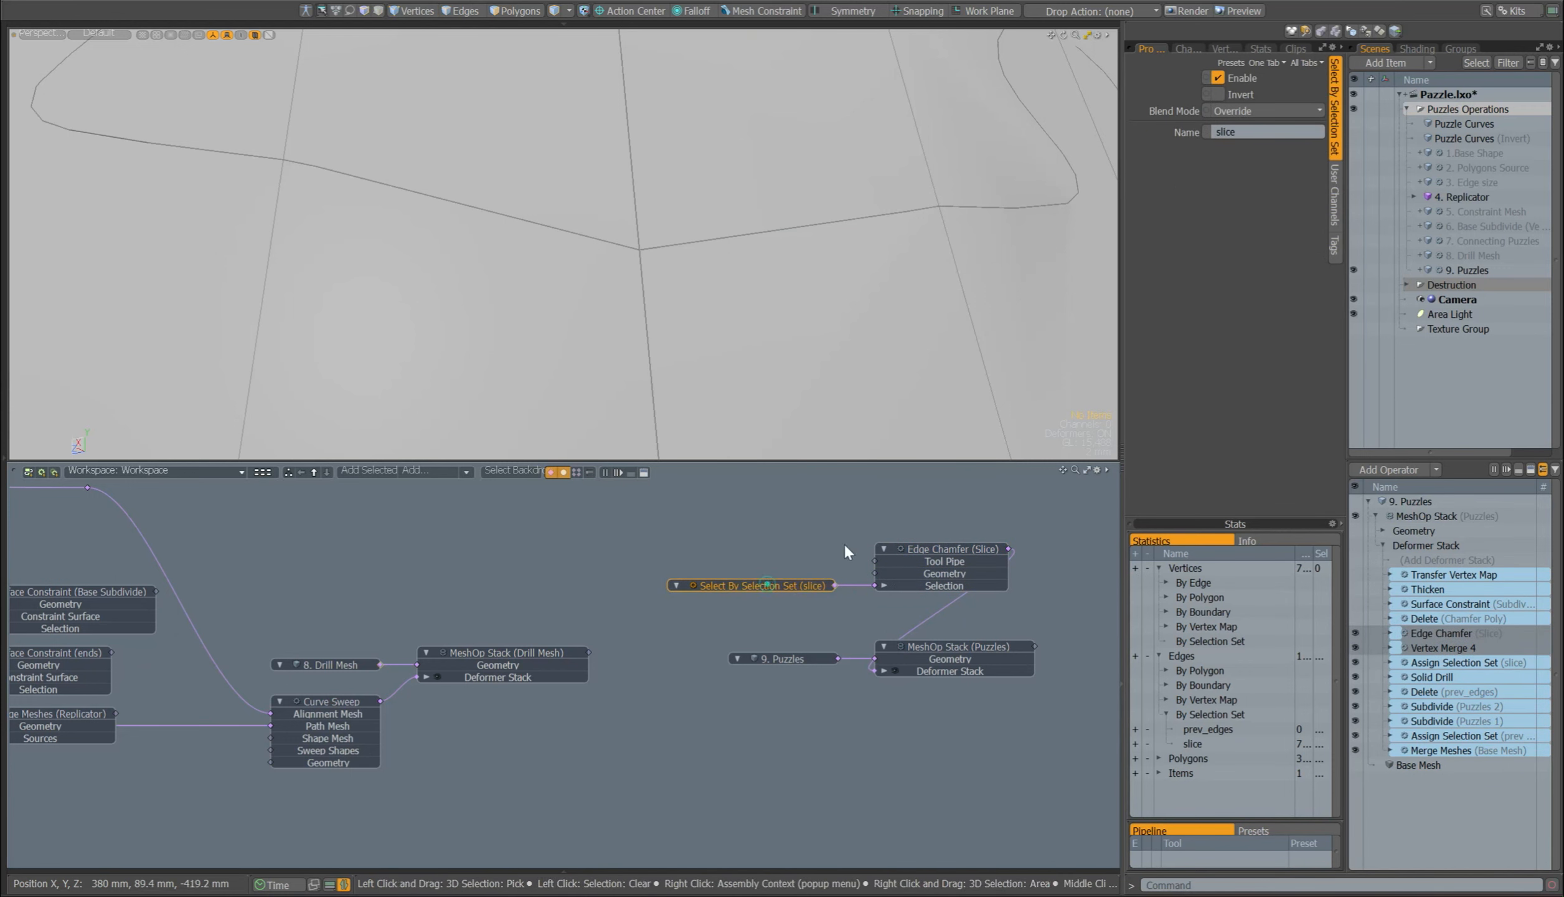
pyautogui.click(1215, 196)
pyautogui.keyDown('ctrl'); pyautogui.keyDown('alt'); pyautogui.moveTo(628, 248); pyautogui.dragTo(817, 321); pyautogui.keyUp('alt'); pyautogui.keyUp('ctrl')
# Step: Try an Edge Chamfer (Slice) offset of 2 mm and inspect the widened seams
pyautogui.click(944, 544)
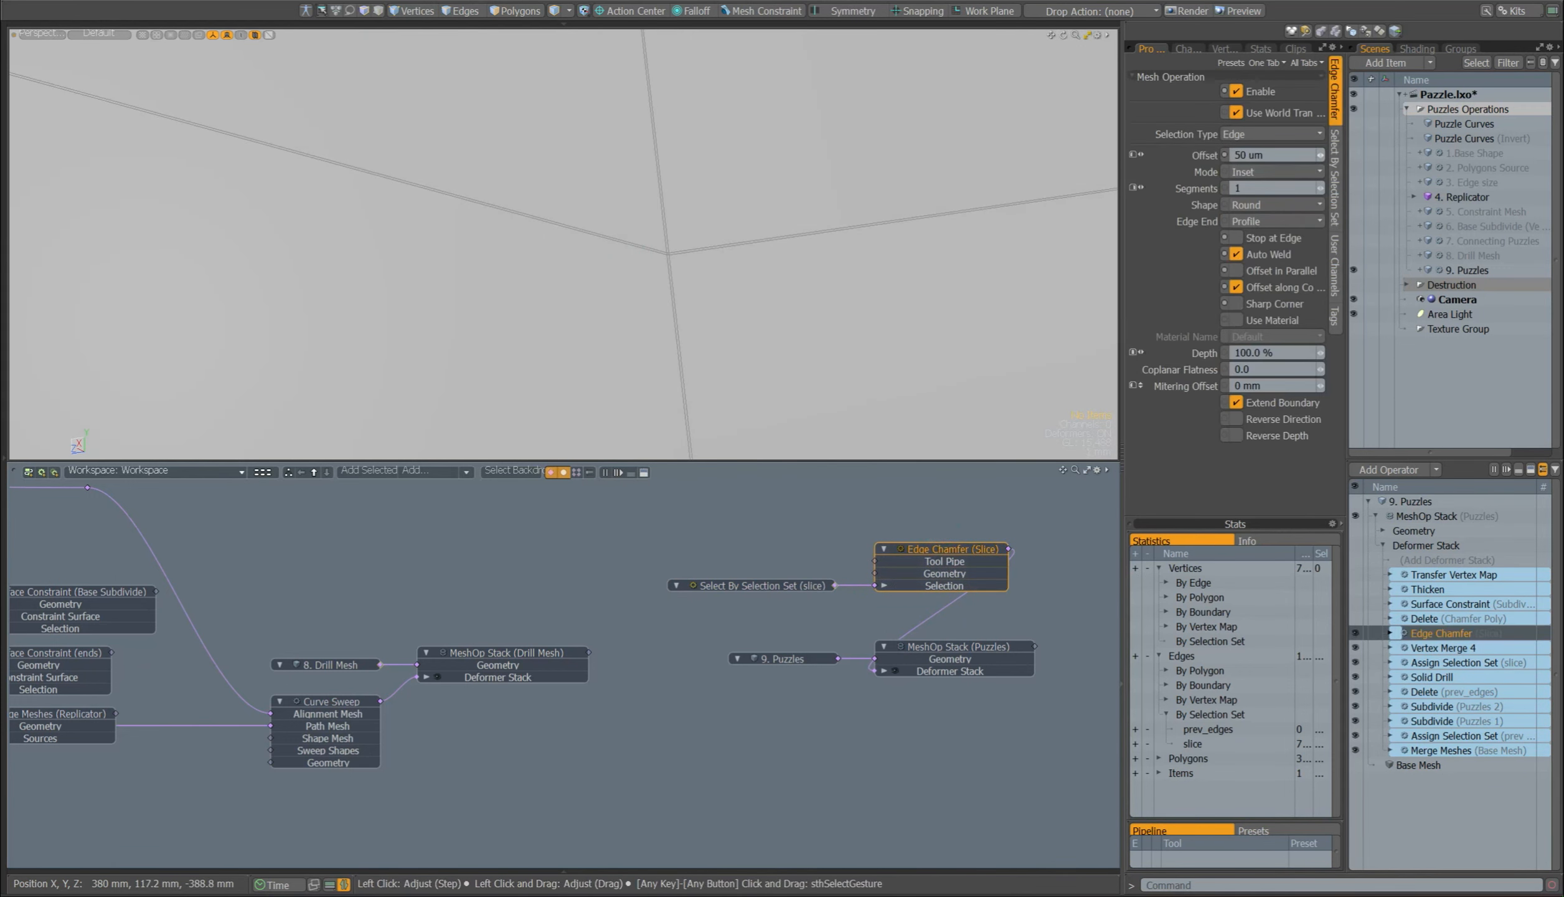
pyautogui.moveTo(1284, 155); pyautogui.dragTo(1174, 160)
pyautogui.write('2')
pyautogui.press('Return')
pyautogui.keyDown('ctrl'); pyautogui.keyDown('alt'); pyautogui.moveTo(719, 237); pyautogui.dragTo(641, 250); pyautogui.keyUp('alt'); pyautogui.keyUp('ctrl')
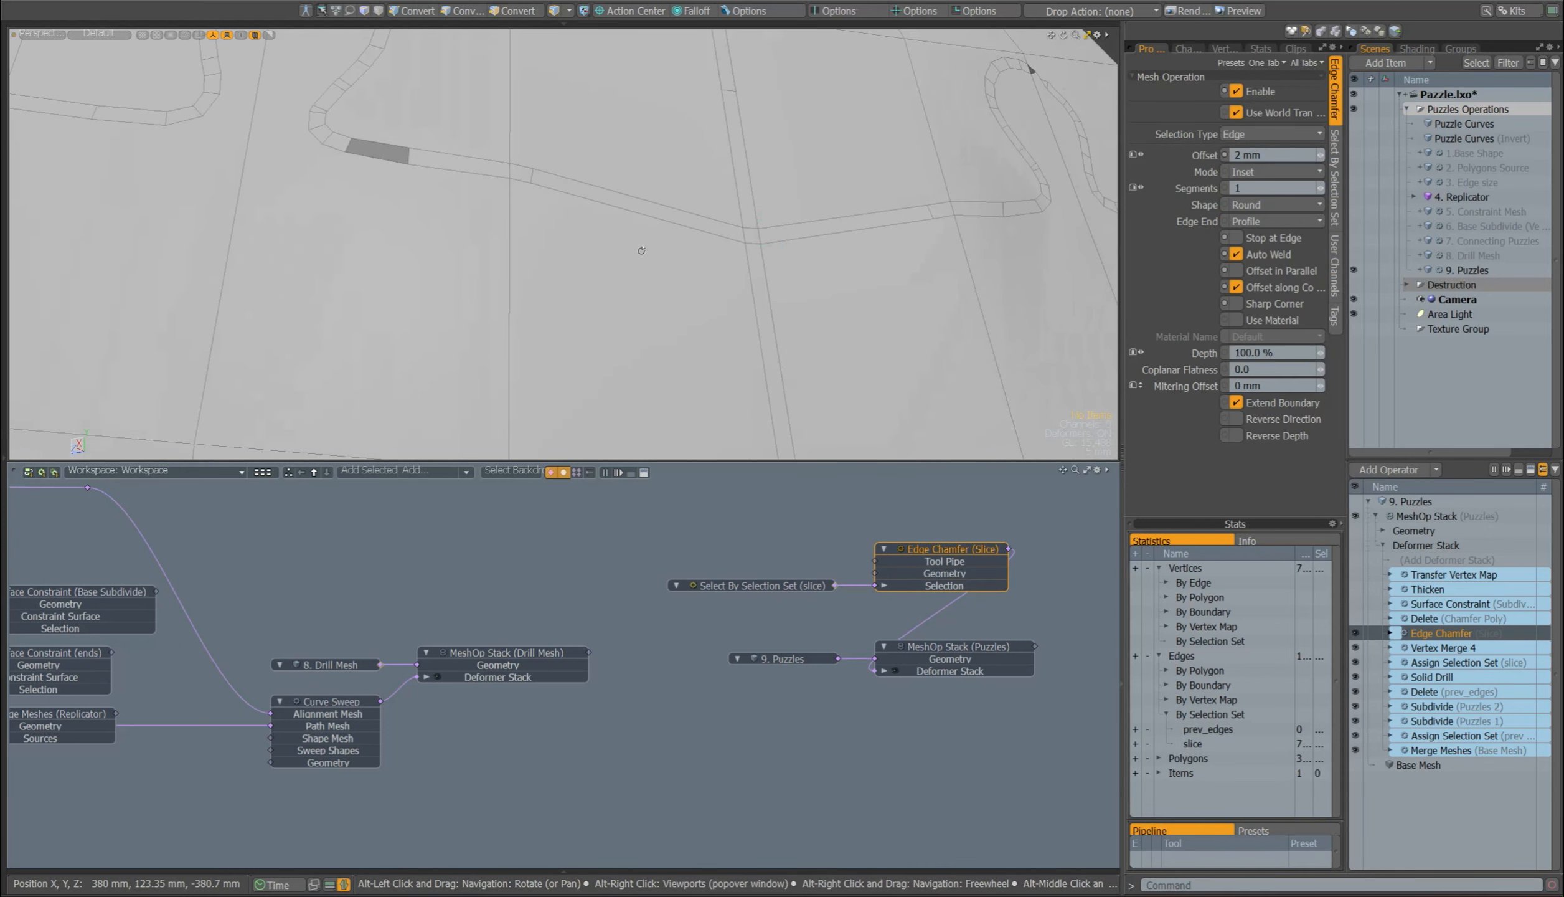
# Step: Set the Edge Chamfer (Slice) offset to 0.05 mm and inspect the seam junction
pyautogui.moveTo(1282, 150); pyautogui.dragTo(1197, 164)
pyautogui.write('0.05')
pyautogui.press('Return')
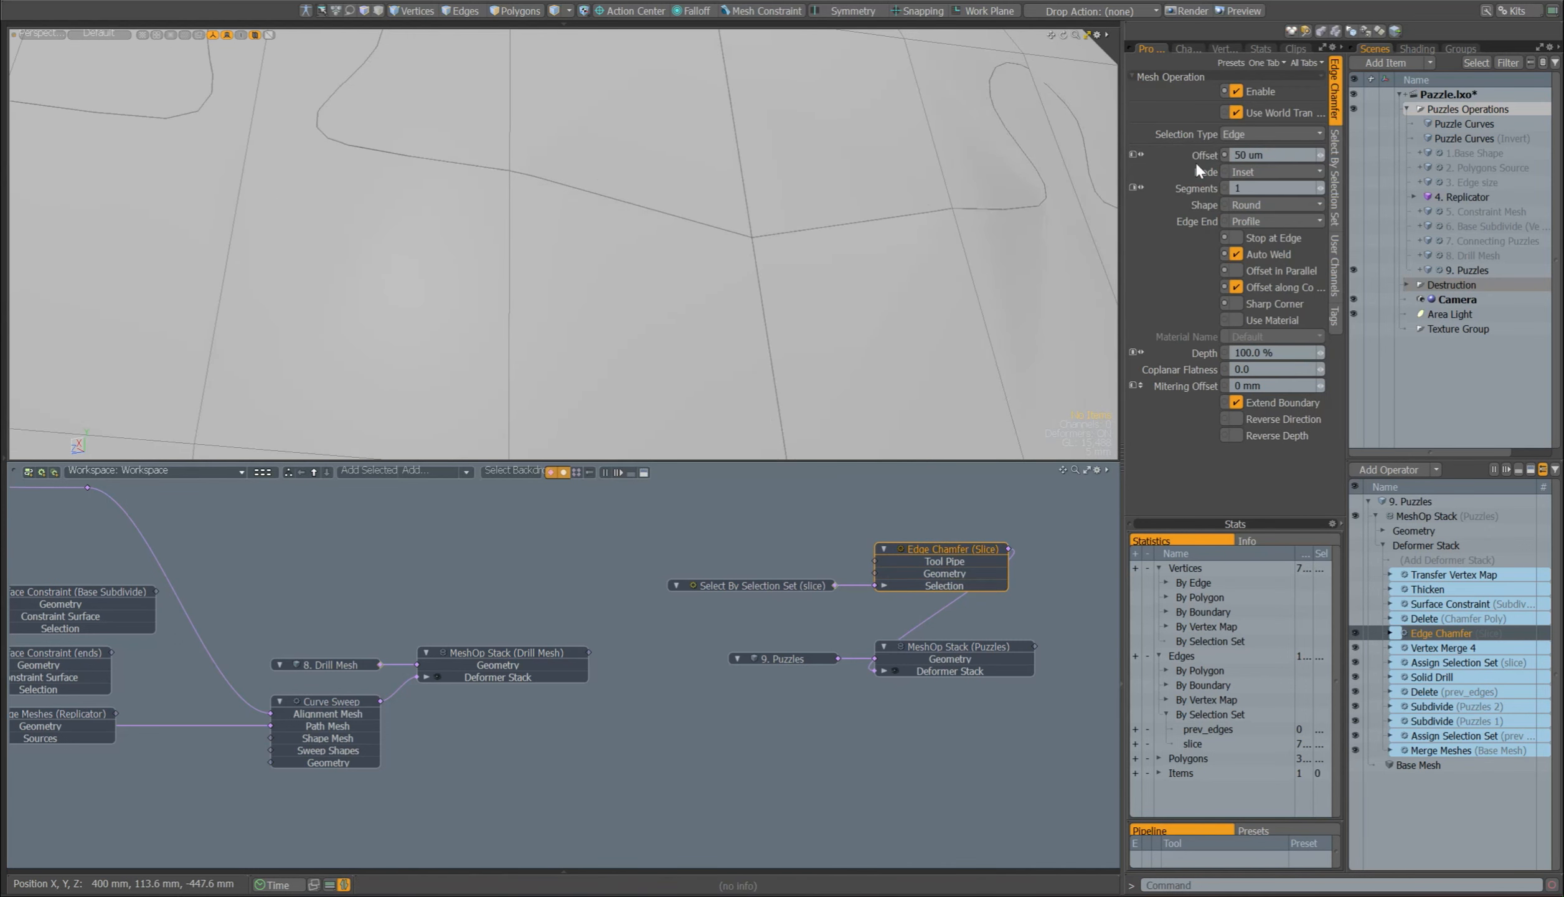
pyautogui.keyDown('ctrl'); pyautogui.keyDown('alt'); pyautogui.moveTo(765, 251); pyautogui.dragTo(1002, 227); pyautogui.keyUp('alt'); pyautogui.keyUp('ctrl')
# Step: Enable Delete (Chamfer Poly) in 9. Puzzles and show its nodes in the schematic
pyautogui.click(1359, 619)
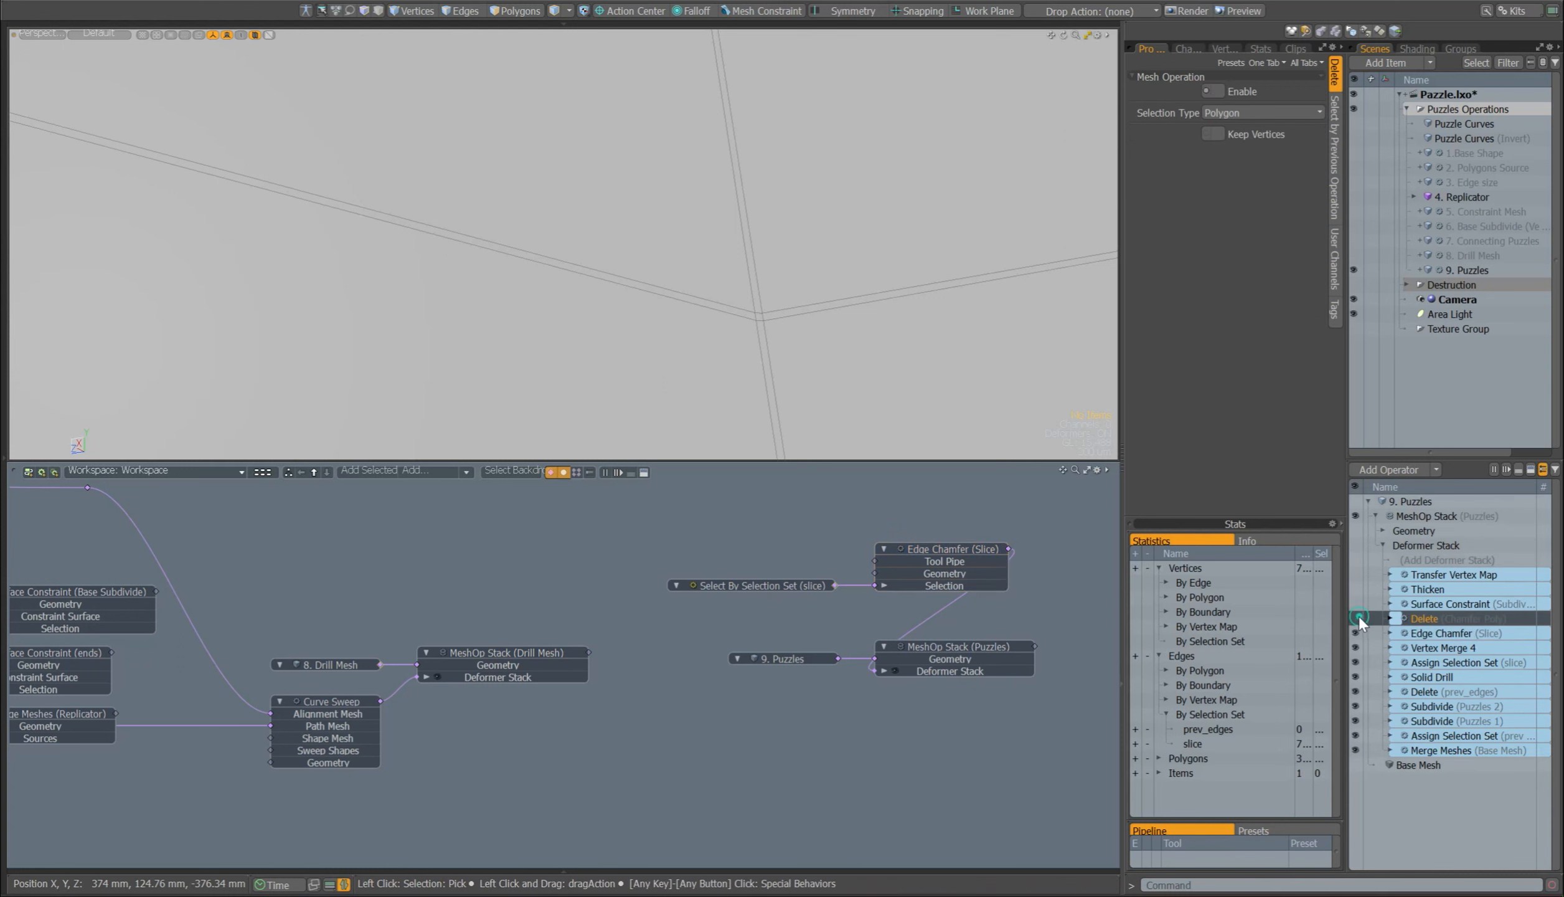
pyautogui.moveTo(1425, 619); pyautogui.dragTo(994, 500)
pyautogui.keyDown('alt'); pyautogui.moveTo(872, 517); pyautogui.dragTo(862, 583); pyautogui.keyUp('alt')
# Step: Check the source item of Select by Previous Operation (Chamfer Poly) and compare the seams with that selection off and on
pyautogui.click(798, 556)
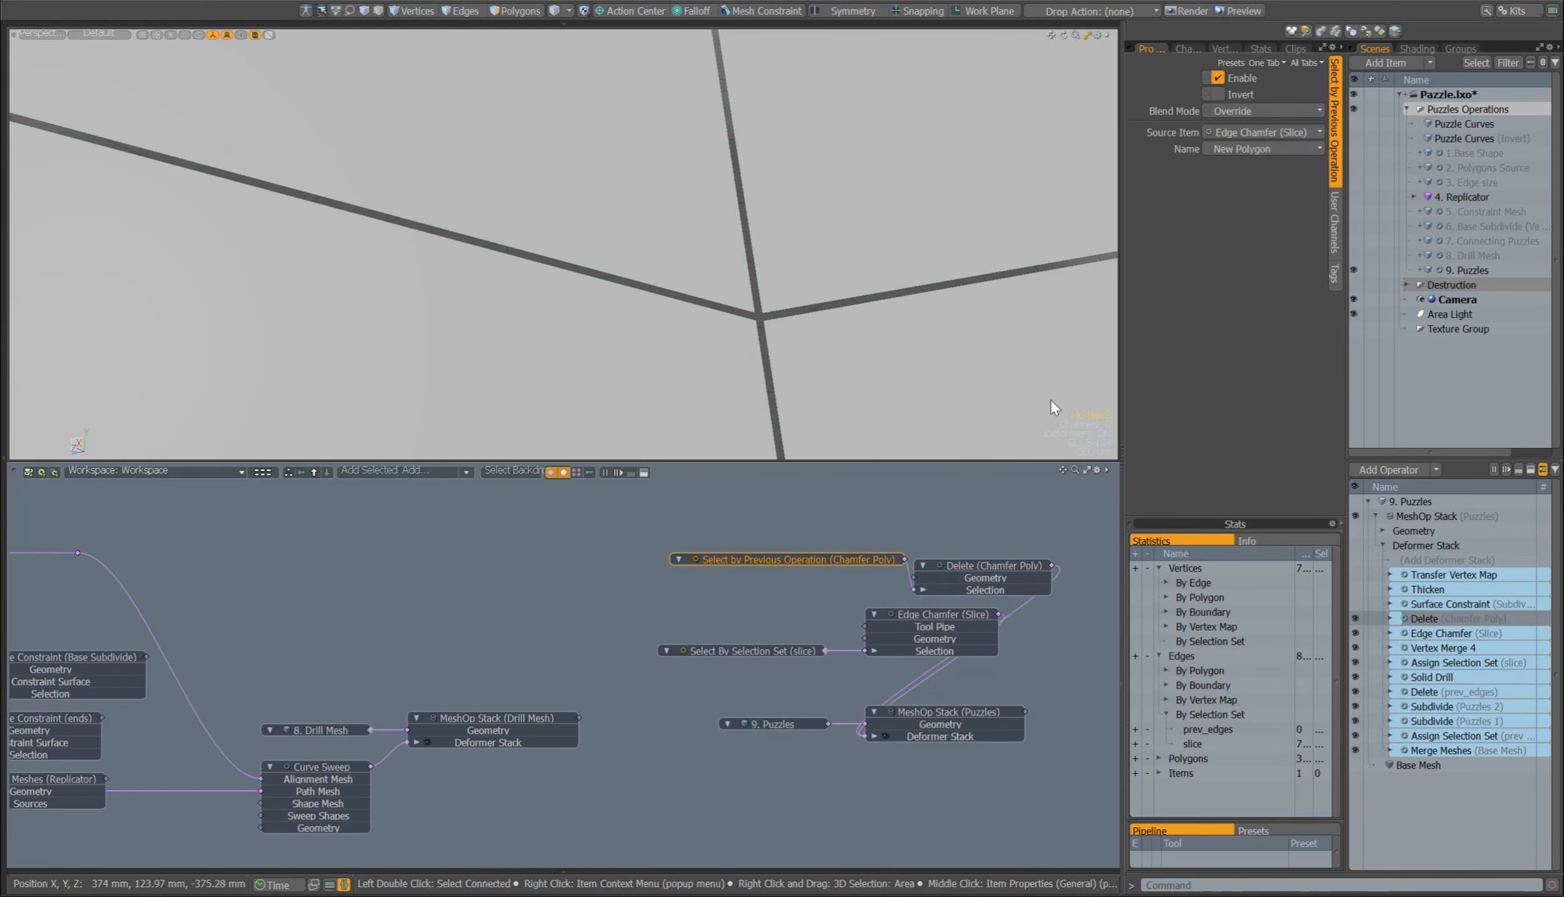
pyautogui.click(1275, 135)
pyautogui.click(1275, 136)
pyautogui.click(1243, 80)
pyautogui.click(1244, 76)
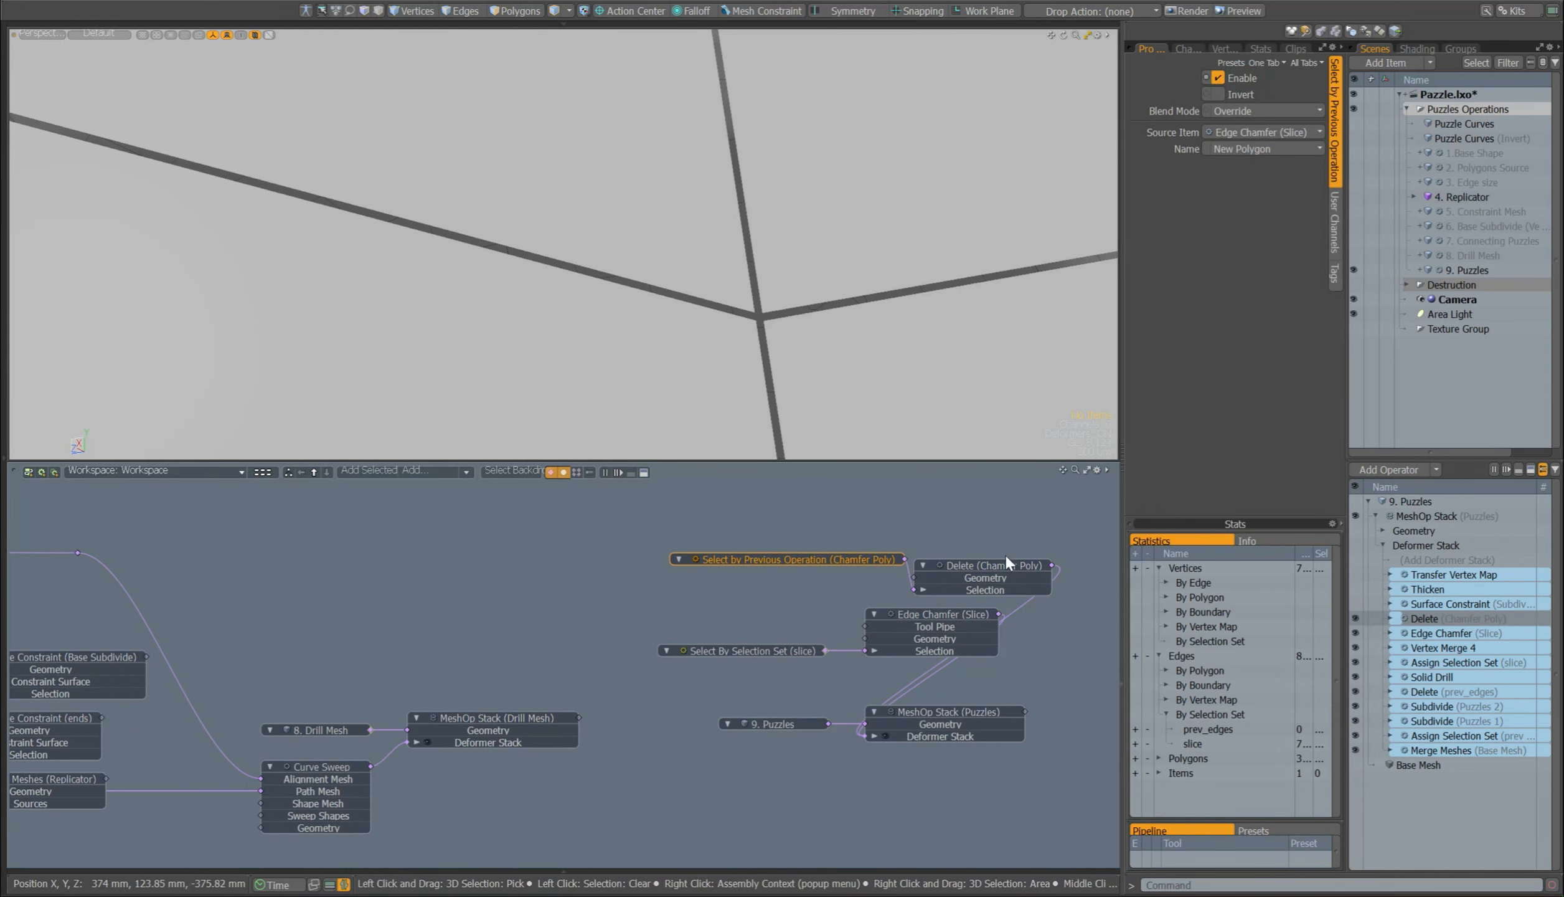
# Step: Compare the seams with Delete (Chamfer Poly) off and on, then clear the delete and chamfer nodes from the schematic
pyautogui.click(1002, 564)
pyautogui.click(1254, 93)
pyautogui.click(1254, 93)
pyautogui.moveTo(1080, 529); pyautogui.dragTo(716, 672)
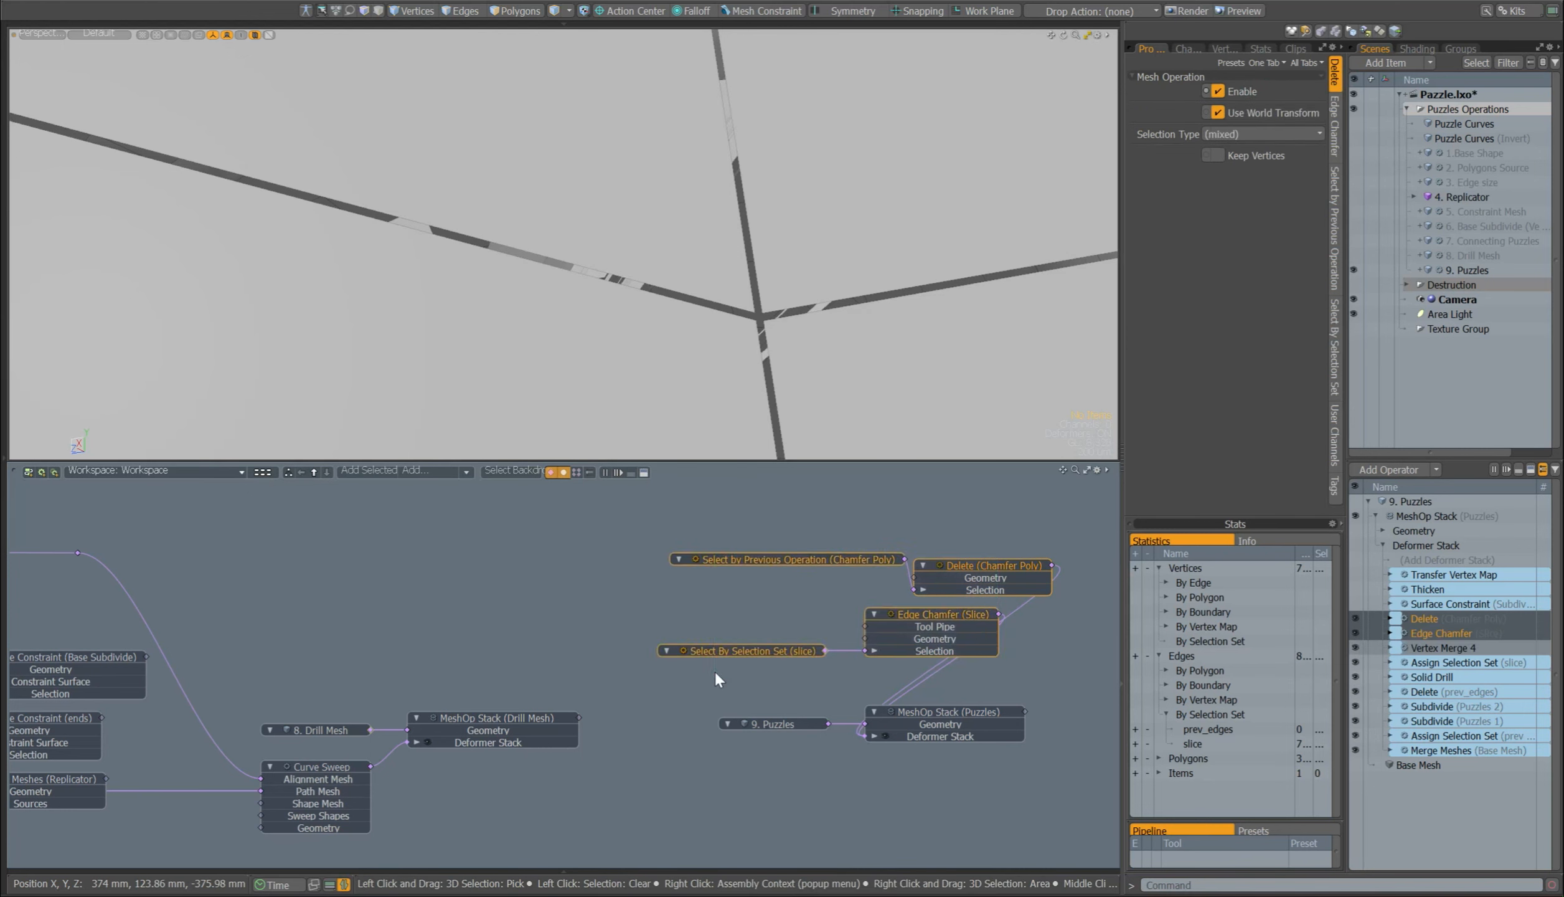
pyautogui.press('BackSpace')
# Step: Enable Surface Constraint (Subdivide Mesh) in 9. Puzzles and view the whole sphere
pyautogui.click(1446, 605)
pyautogui.keyDown('ctrl'); pyautogui.keyDown('alt'); pyautogui.moveTo(786, 302); pyautogui.dragTo(262, 339); pyautogui.keyUp('alt'); pyautogui.keyUp('ctrl')
pyautogui.keyDown('alt'); pyautogui.moveTo(639, 262); pyautogui.dragTo(744, 353); pyautogui.keyUp('alt')
pyautogui.click(1355, 603)
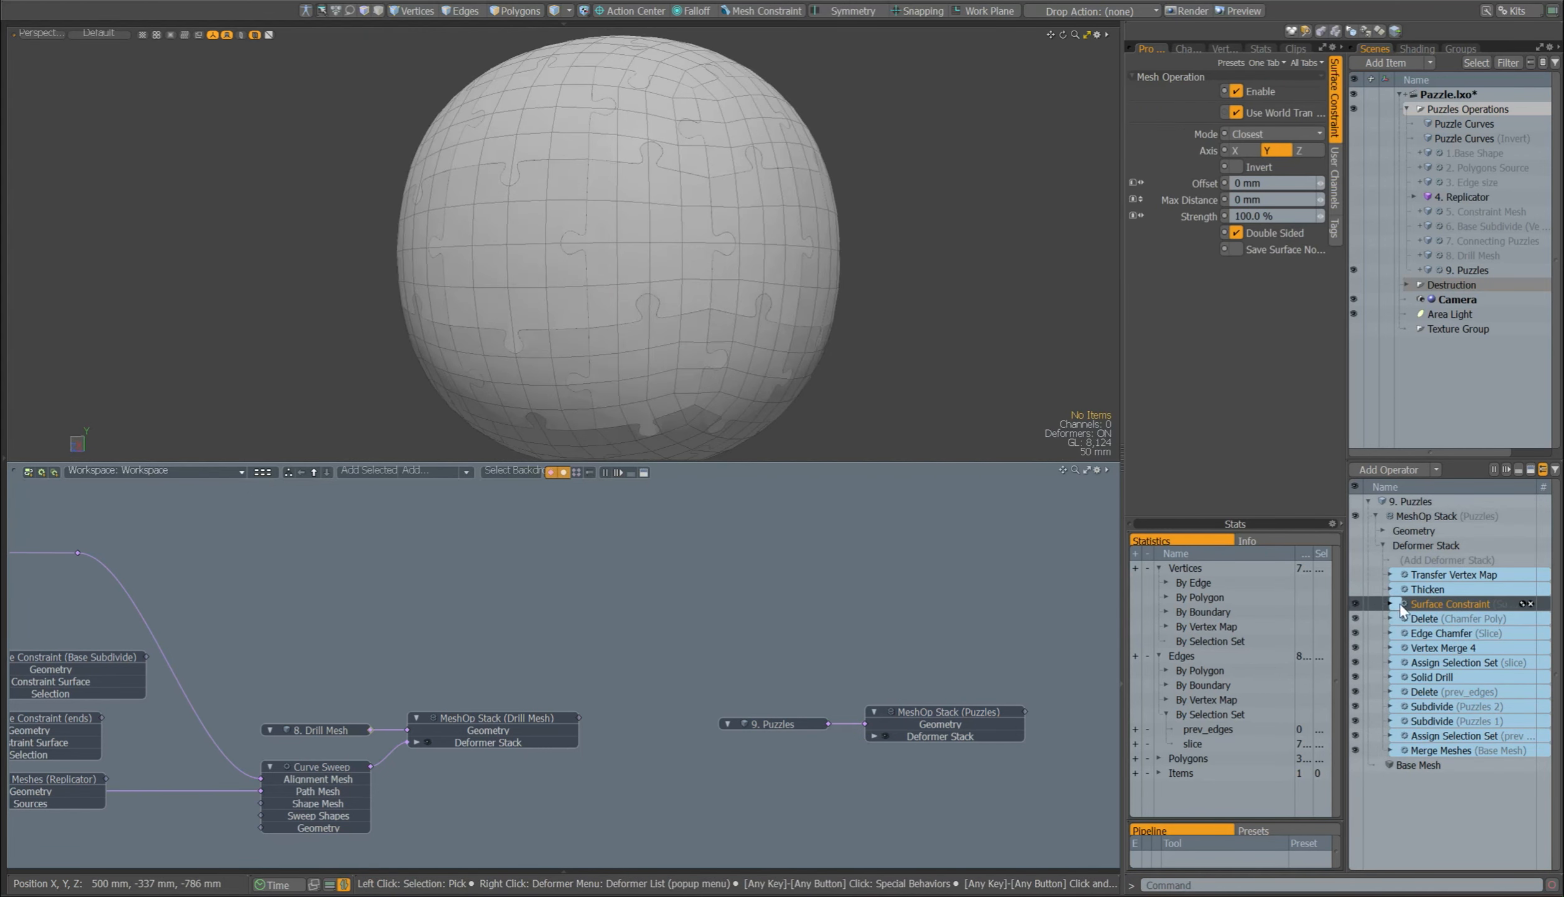
# Step: Show Surface Constraint (Subdivide Mesh) in the schematic, trace its constraint surface to 6. Base Subdivide, and highlight that mesh's polygons
pyautogui.moveTo(1403, 607); pyautogui.dragTo(872, 603)
pyautogui.keyDown('alt'); pyautogui.moveTo(436, 623); pyautogui.dragTo(1054, 676); pyautogui.keyUp('alt')
pyautogui.keyDown('alt'); pyautogui.moveTo(261, 642); pyautogui.dragTo(436, 645); pyautogui.keyUp('alt')
pyautogui.click(244, 604)
pyautogui.press('3')
pyautogui.moveTo(859, 226); pyautogui.dragTo(939, 361, button='right')
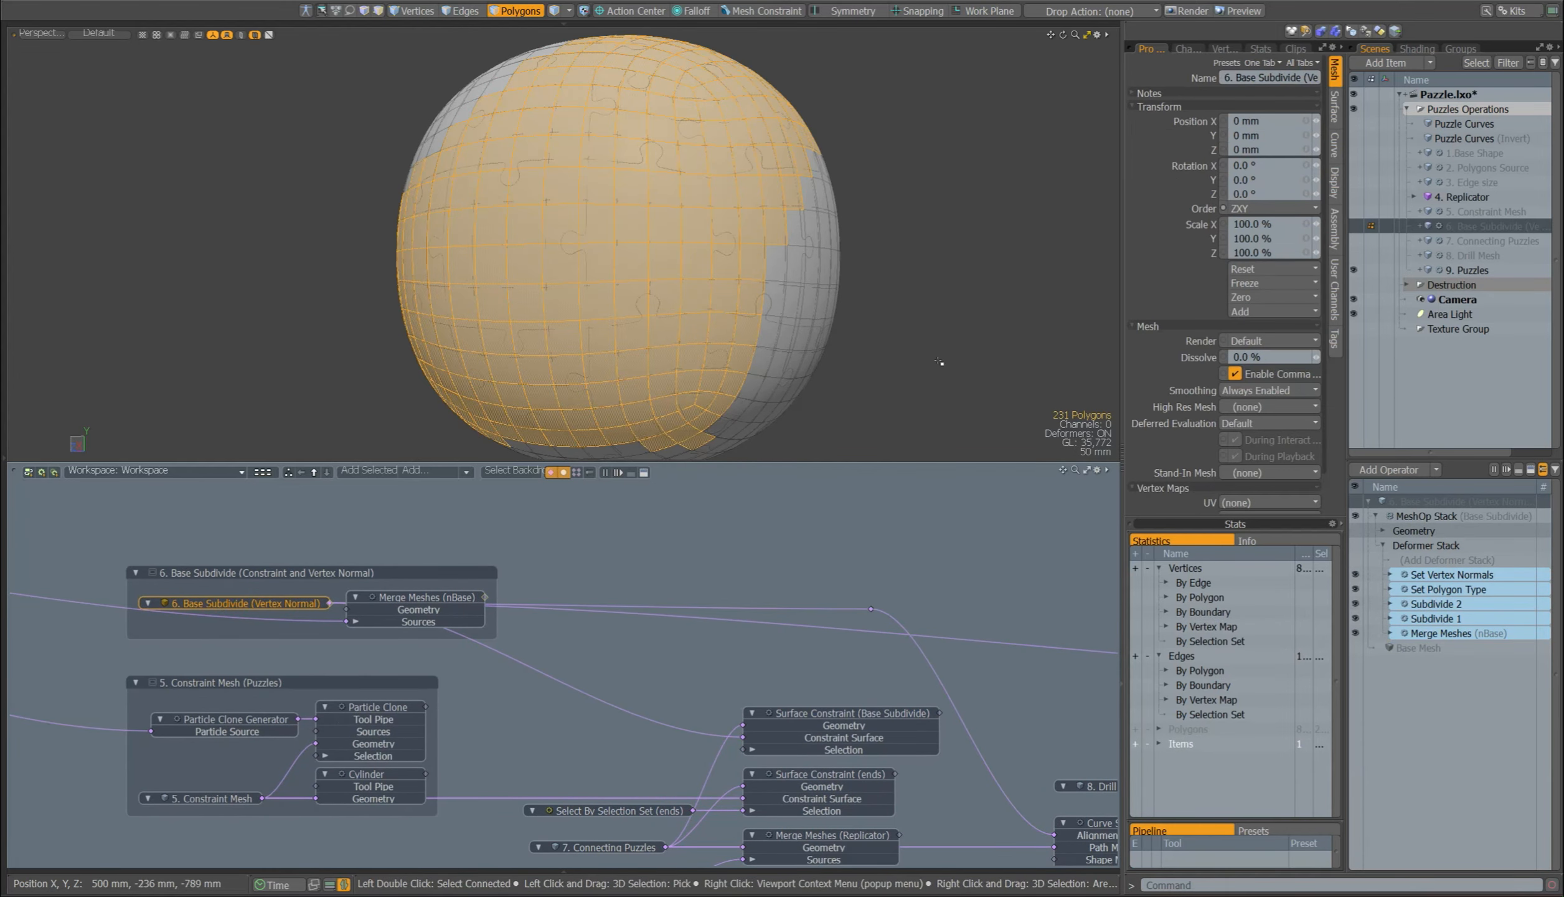
pyautogui.click(938, 362)
# Step: Return to 9. Puzzles and check the effect of its Surface Constraint (Subdivide Mesh)
pyautogui.keyDown('alt'); pyautogui.moveTo(1068, 666); pyautogui.dragTo(102, 613); pyautogui.keyUp('alt')
pyautogui.click(741, 605)
pyautogui.click(614, 727)
pyautogui.click(1354, 603)
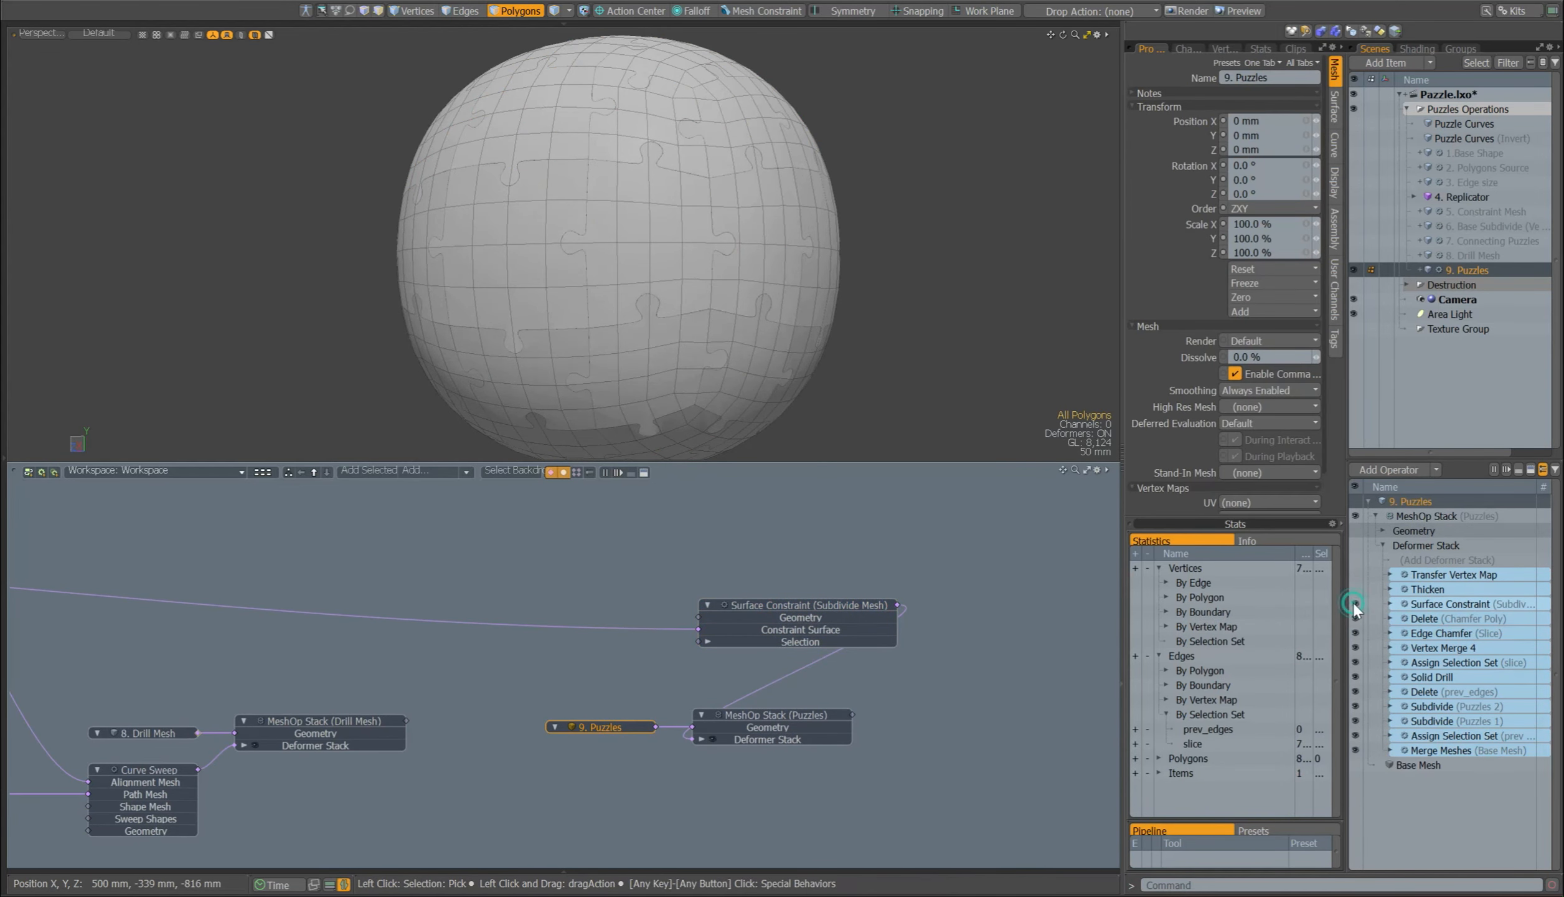
# Step: Enable Thicken in 9. Puzzles and select one puzzle piece to inspect its thickness
pyautogui.click(1397, 592)
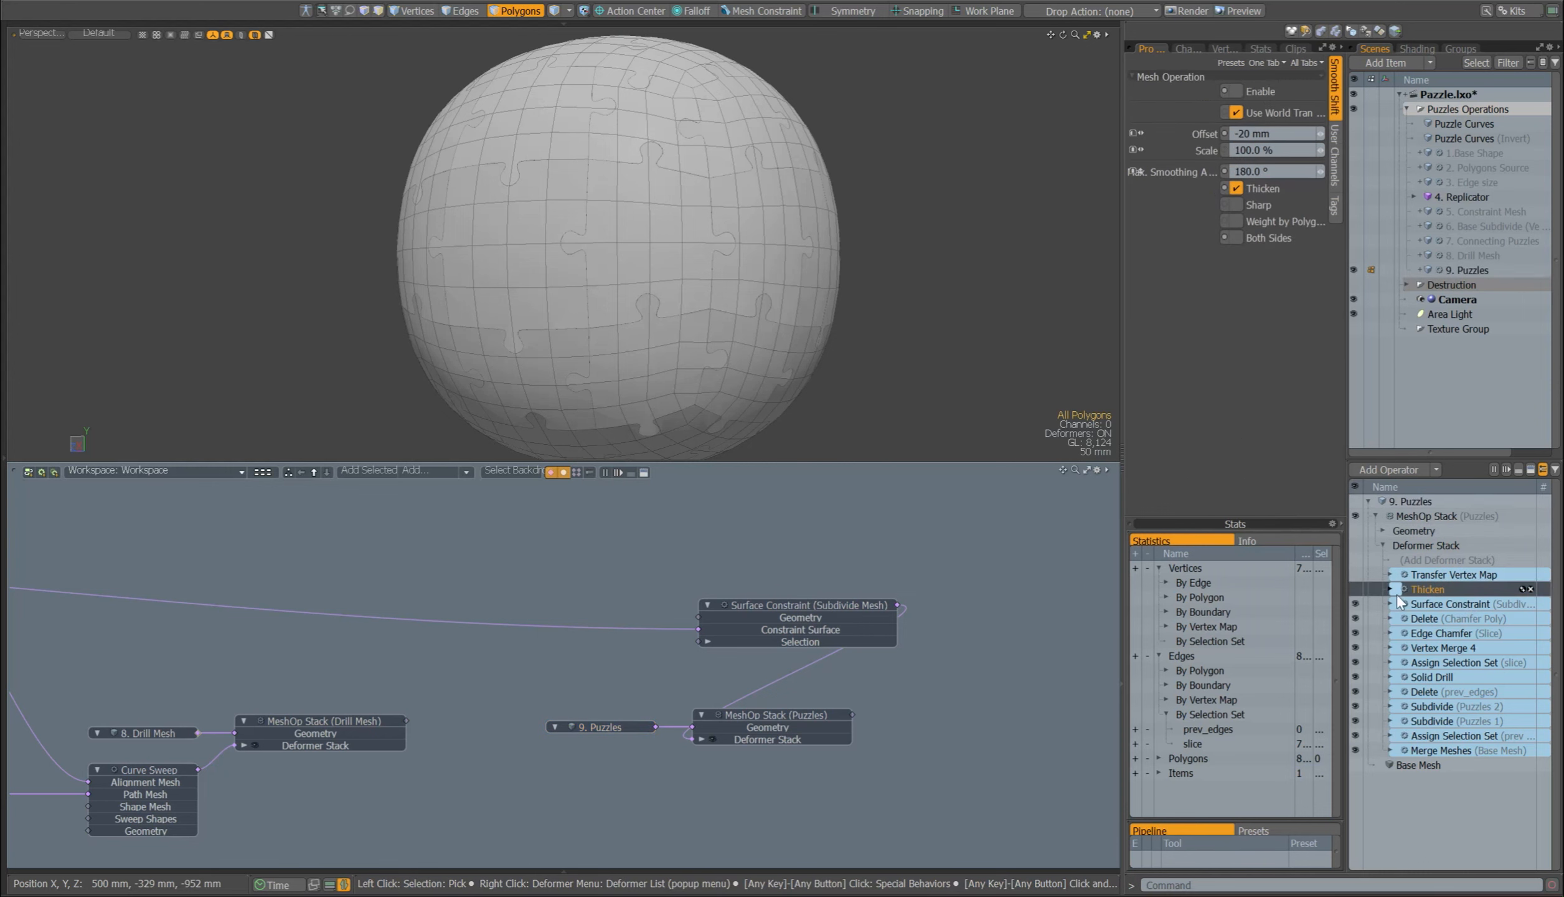
pyautogui.click(1355, 589)
pyautogui.doubleClick(616, 251)
pyautogui.scroll(3, 604, 252)
pyautogui.keyDown('alt'); pyautogui.moveTo(604, 252); pyautogui.dragTo(734, 252); pyautogui.keyUp('alt')
pyautogui.scroll(4, 625, 236)
pyautogui.keyDown('alt'); pyautogui.moveTo(593, 247); pyautogui.dragTo(663, 261); pyautogui.keyUp('alt')
# Step: Try a Thicken offset of -30 mm on the puzzle pieces
pyautogui.click(1215, 134)
pyautogui.write('-30')
pyautogui.click(1247, 297)
pyautogui.press('Escape')
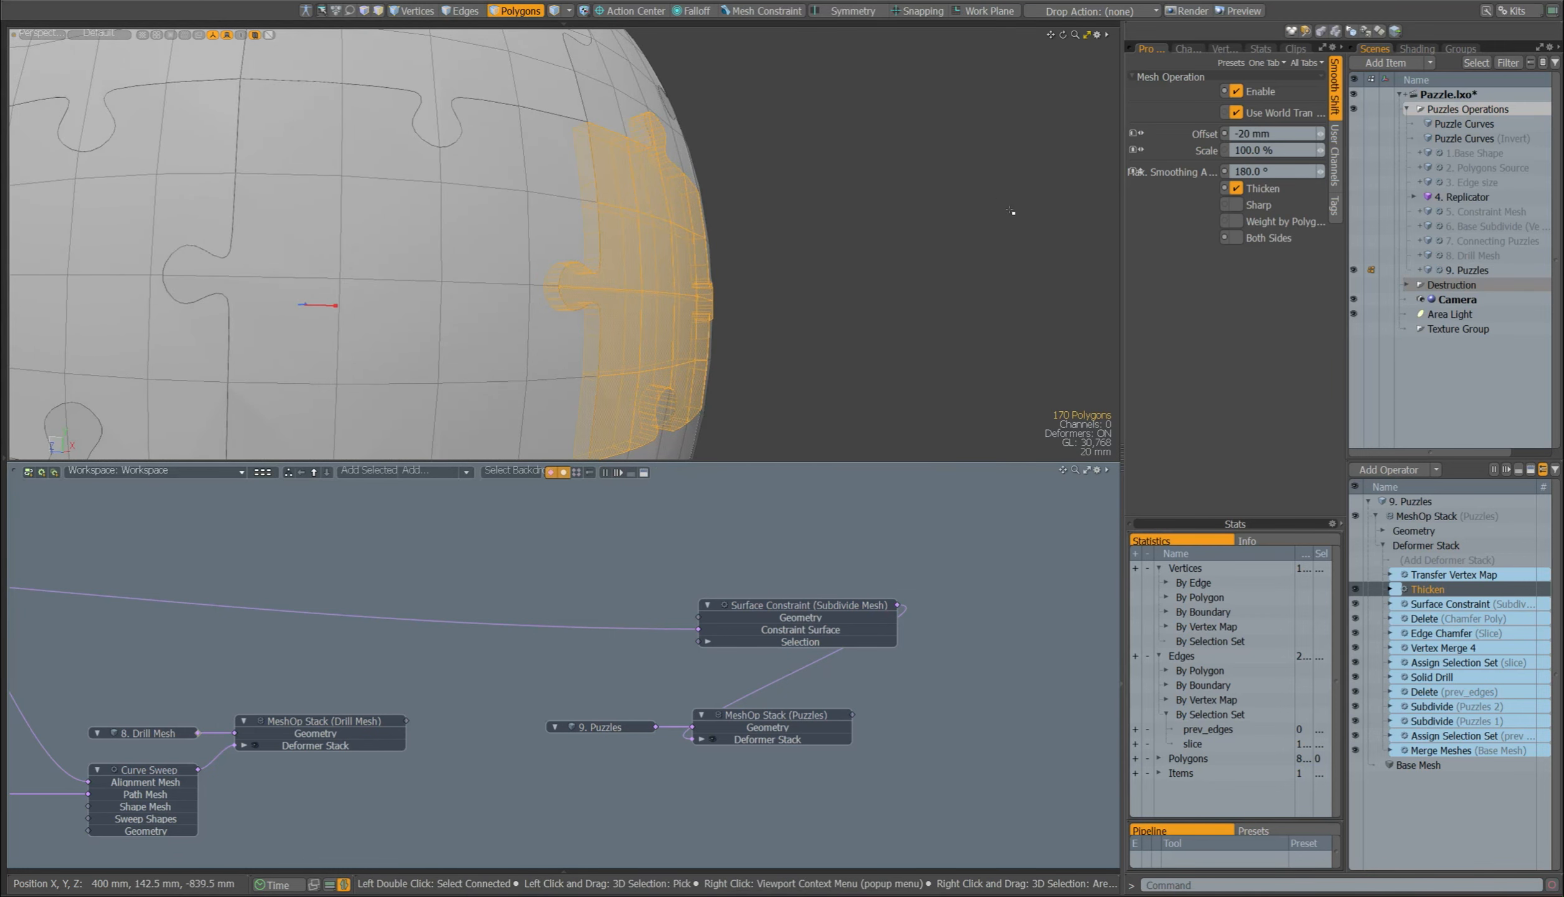
# Step: Enable Transfer Vertex Map in 9. Puzzles and view the resulting puzzle sphere
pyautogui.click(1423, 573)
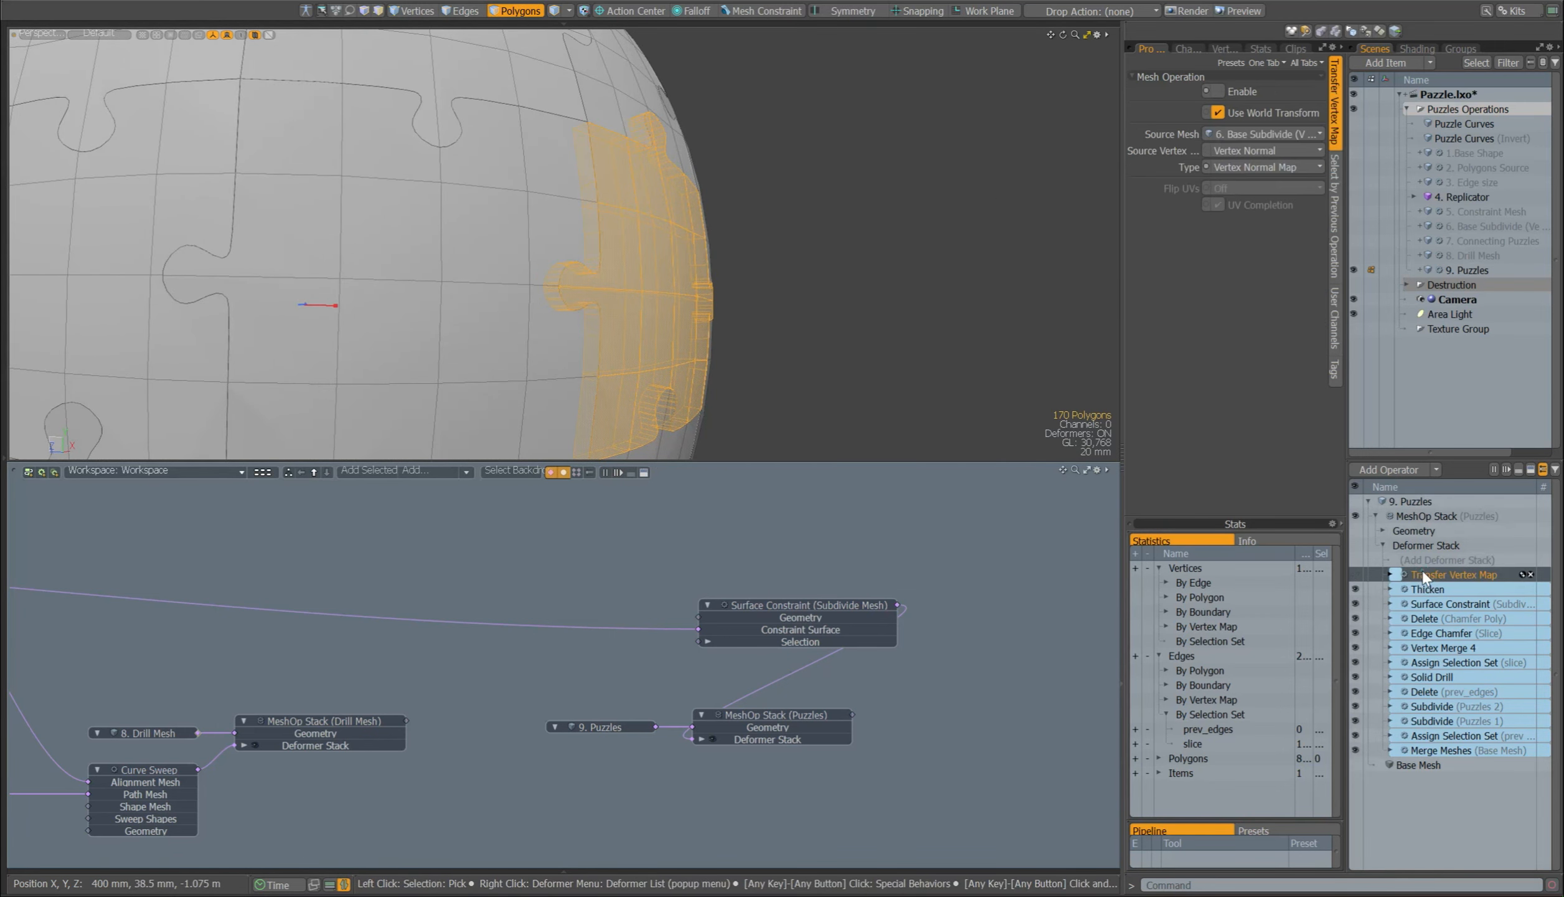
pyautogui.click(1357, 574)
pyautogui.scroll(-5, 867, 243)
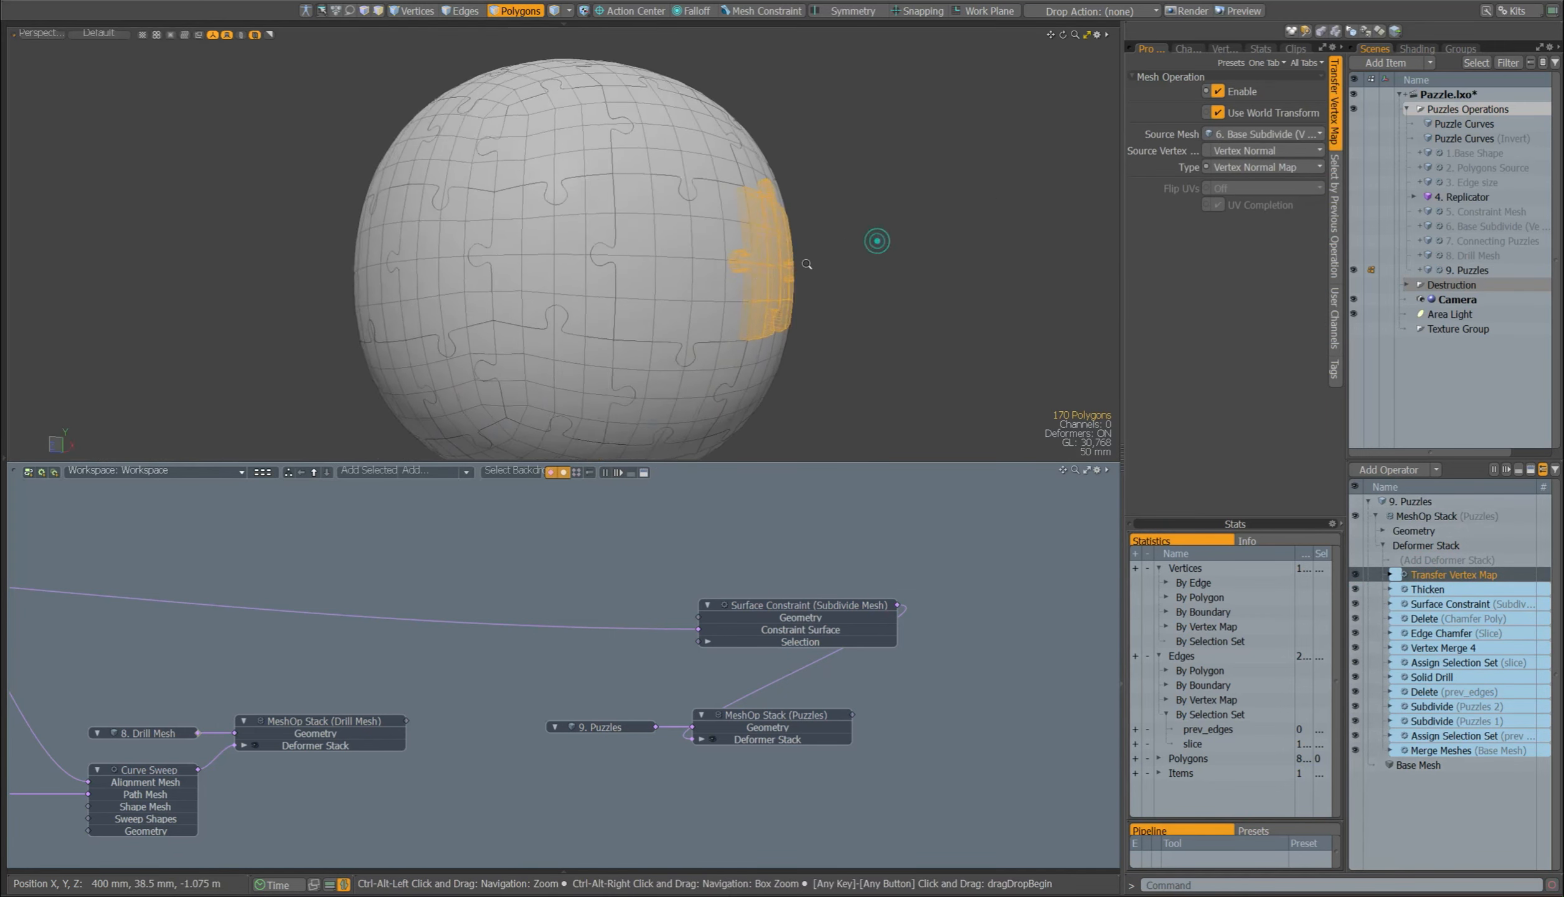
# Step: Open Set Vertex Normals of 6. Base Subdivide (Vertex Normal) and check its Vertex Normal map name
pyautogui.keyDown('alt'); pyautogui.moveTo(876, 241); pyautogui.dragTo(844, 314); pyautogui.keyUp('alt')
pyautogui.click(844, 314)
pyautogui.keyDown('alt'); pyautogui.moveTo(249, 598); pyautogui.dragTo(981, 610); pyautogui.keyUp('alt')
pyautogui.keyDown('alt'); pyautogui.moveTo(94, 573); pyautogui.dragTo(575, 622); pyautogui.keyUp('alt')
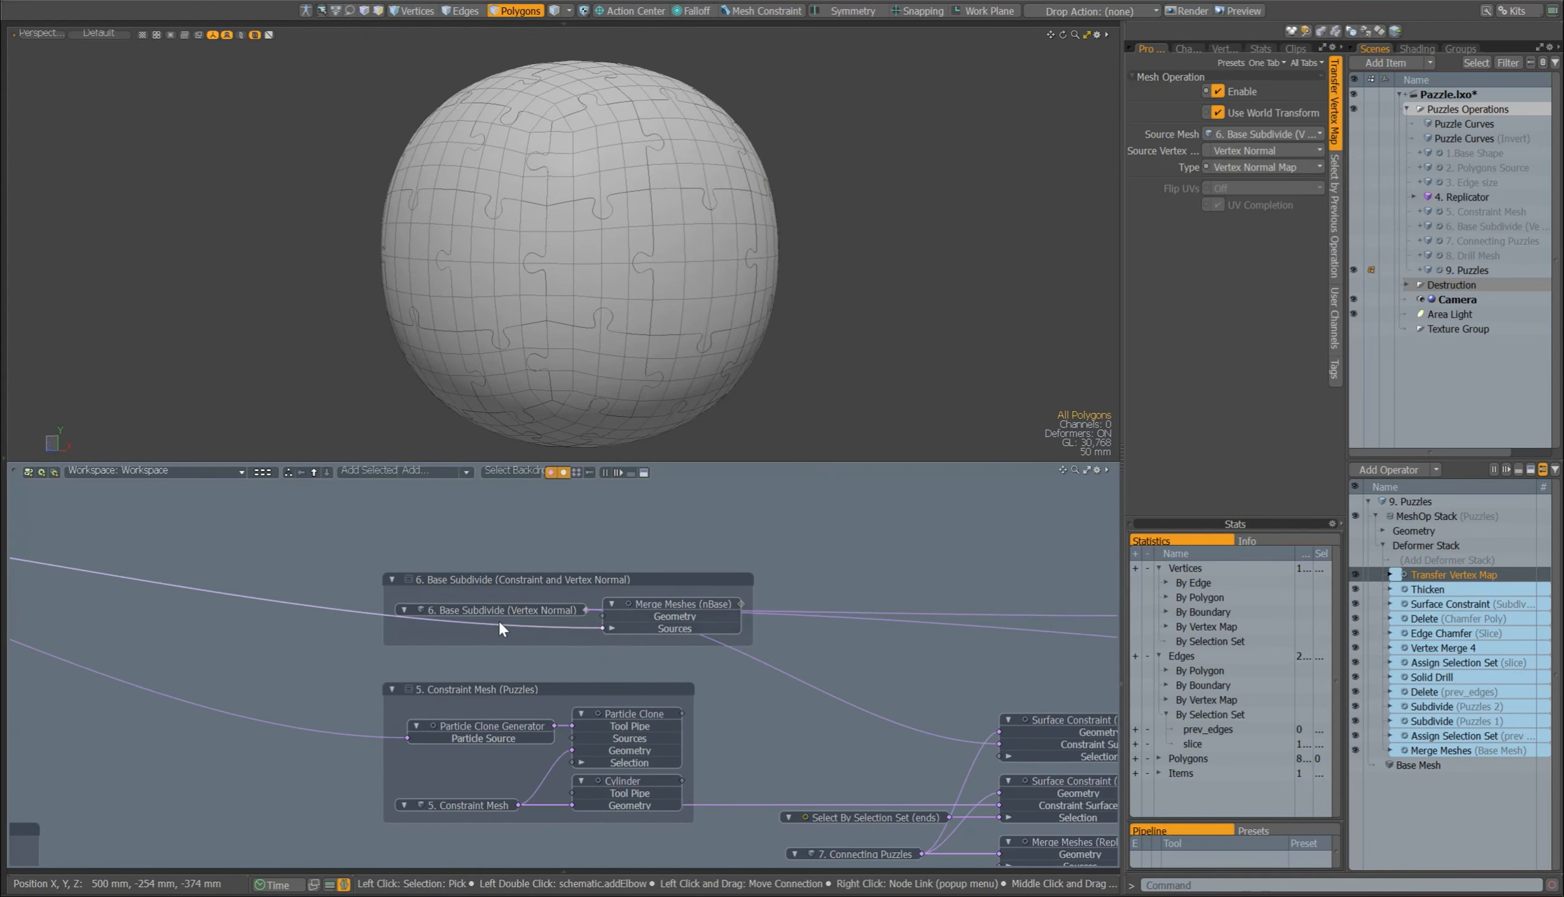
pyautogui.click(493, 610)
pyautogui.click(1427, 573)
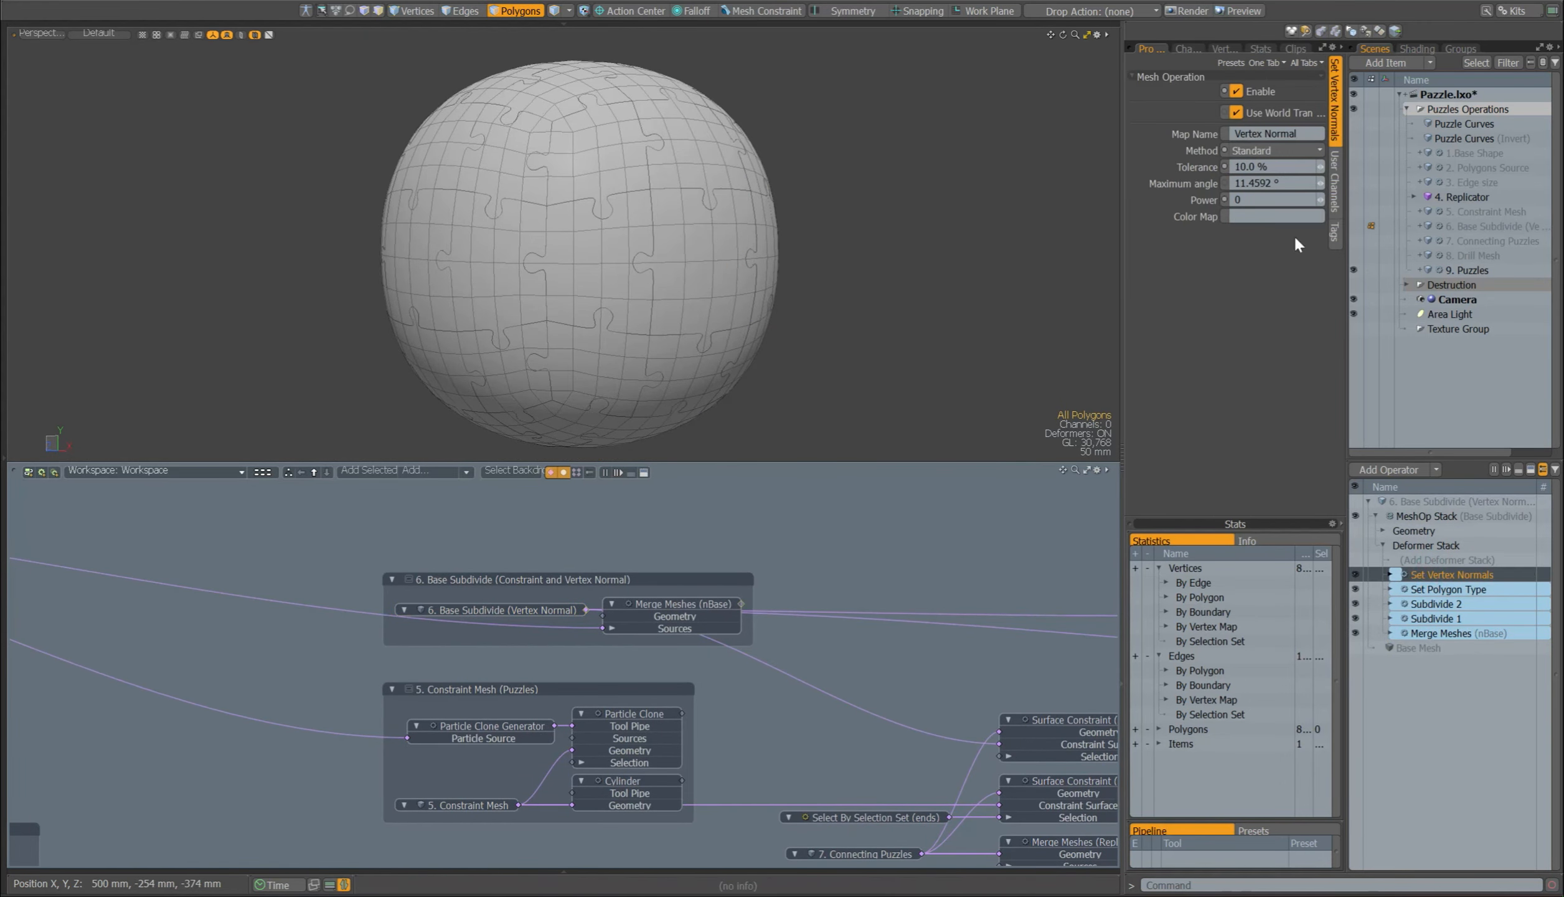
pyautogui.click(1301, 133)
# Step: Select 6. Base Subdivide (Vertex Normal) and view its mesh on its own, without the puzzle sphere
pyautogui.click(489, 610)
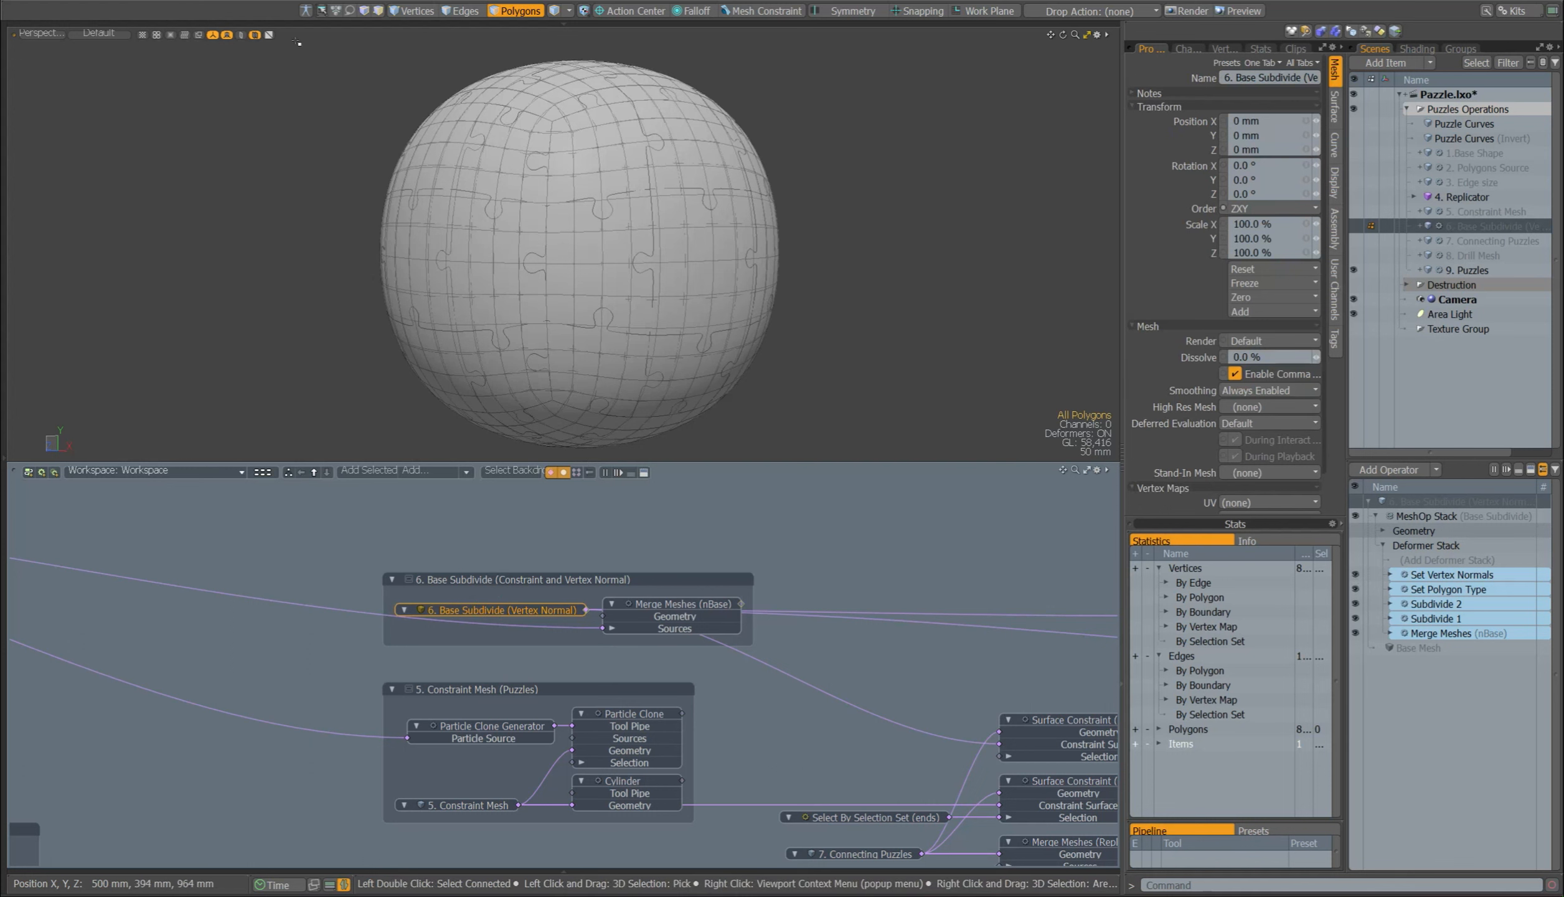
pyautogui.click(241, 34)
pyautogui.moveTo(900, 121)
pyautogui.mouseDown(button='right')
pyautogui.moveTo(643, 565)
pyautogui.moveTo(803, 461)
pyautogui.mouseUp(button='right')
pyautogui.moveTo(688, 103)
pyautogui.mouseDown()
pyautogui.moveTo(723, 182)
pyautogui.moveTo(706, 386)
pyautogui.mouseUp()
pyautogui.click(920, 276)
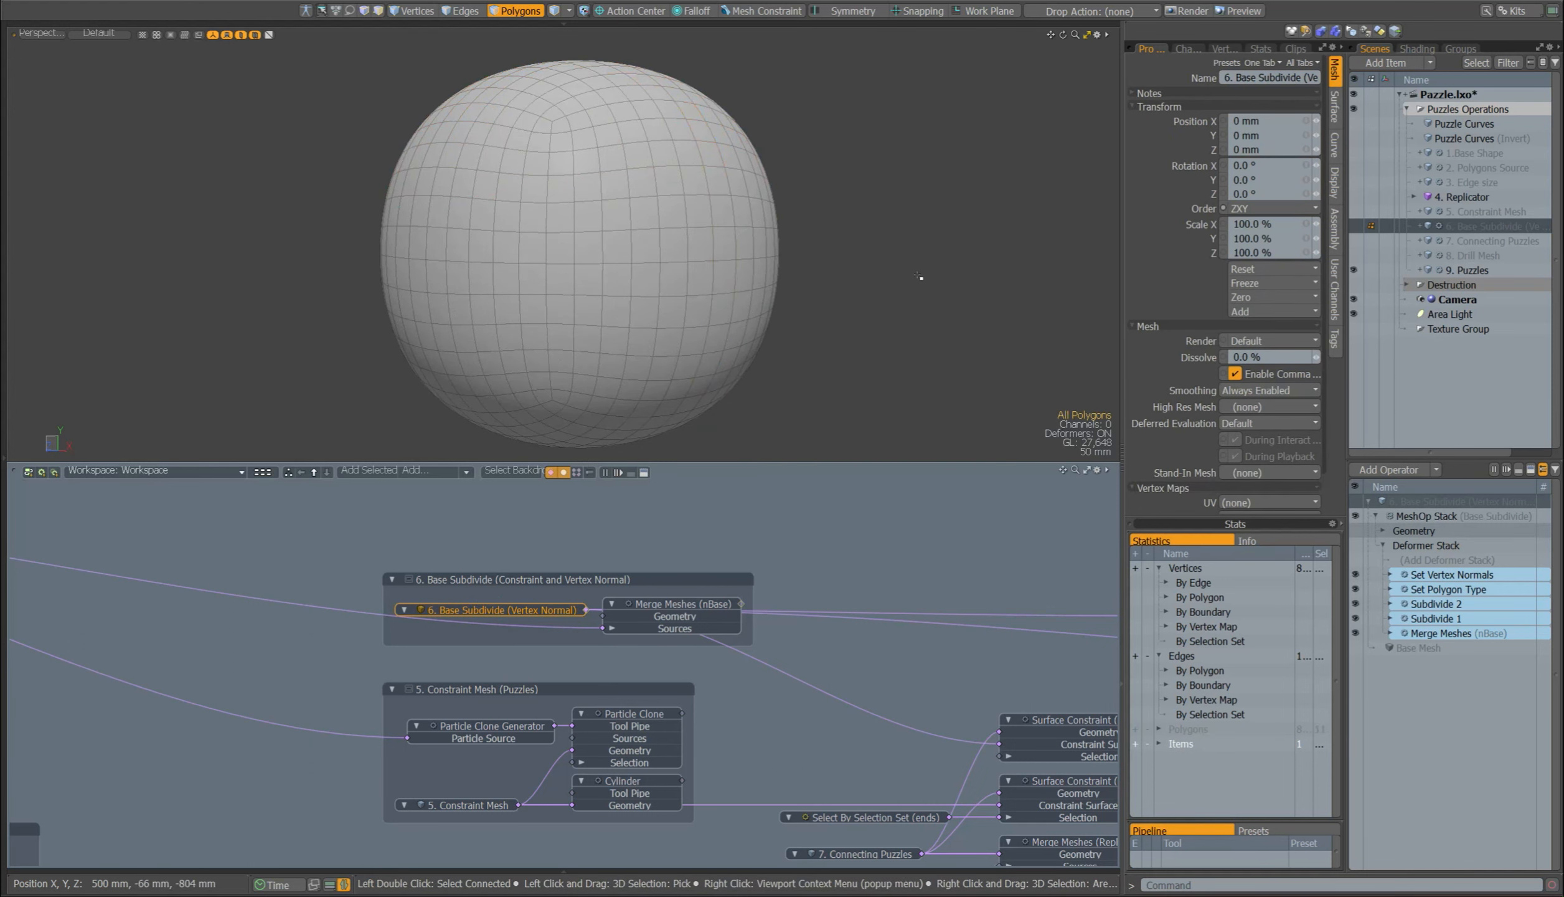
pyautogui.click(241, 36)
# Step: Return to 9. Puzzles, disable its Transfer Vertex Map operation and examine the puzzle sphere's shading
pyautogui.keyDown('alt'); pyautogui.moveTo(671, 694); pyautogui.dragTo(0, 624); pyautogui.keyUp('alt')
pyautogui.click(670, 694)
pyautogui.click(654, 716)
pyautogui.keyDown('alt'); pyautogui.moveTo(632, 286); pyautogui.dragTo(576, 274); pyautogui.keyUp('alt')
pyautogui.click(1355, 574)
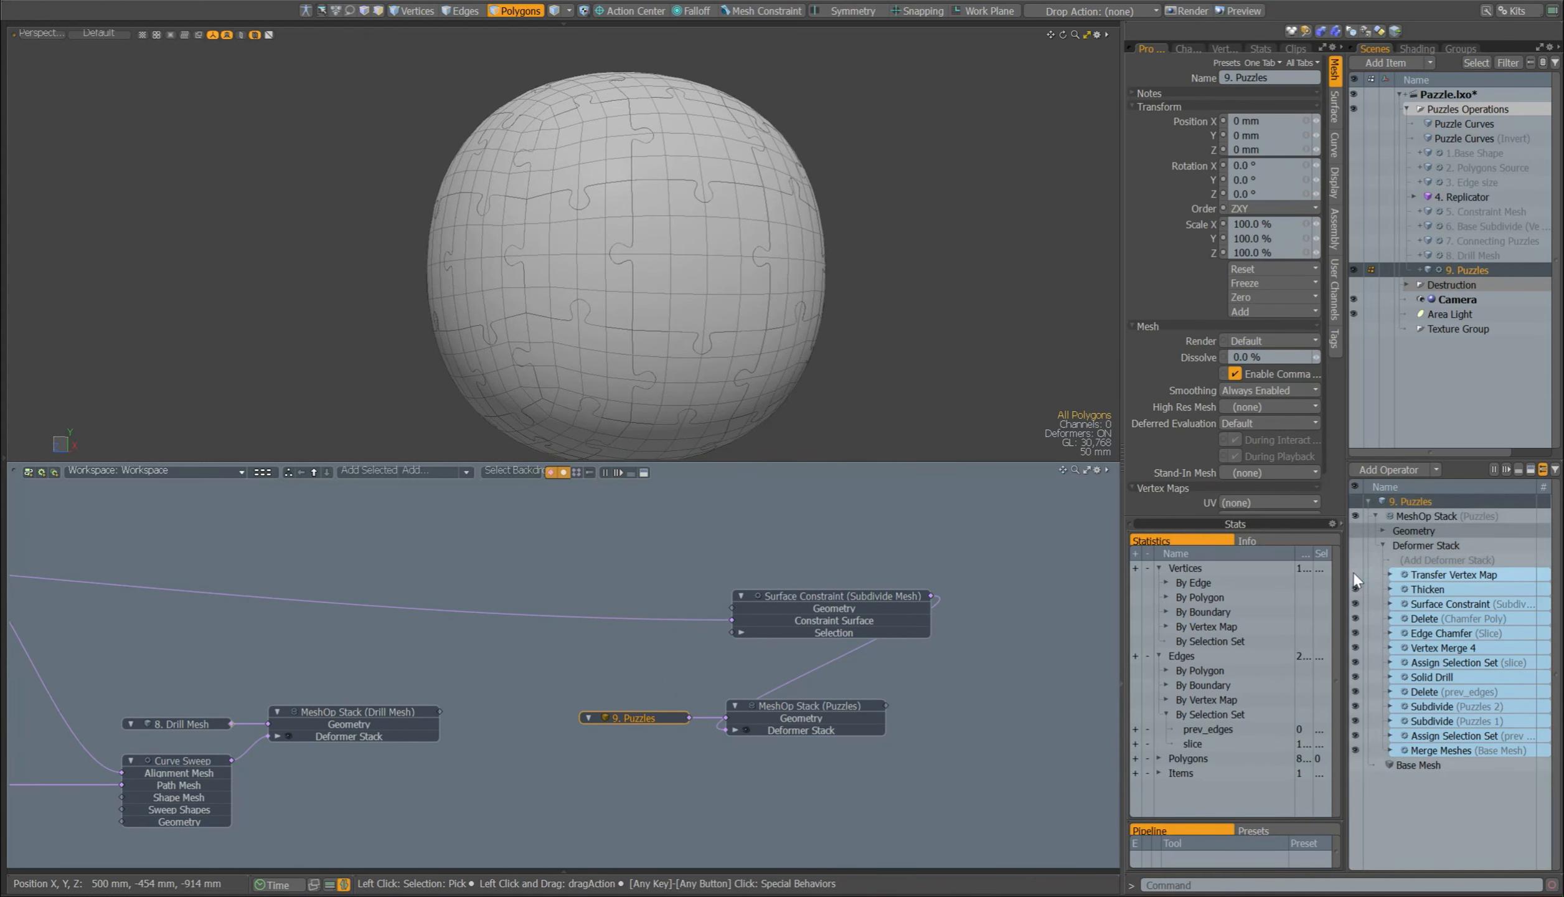
pyautogui.click(1425, 575)
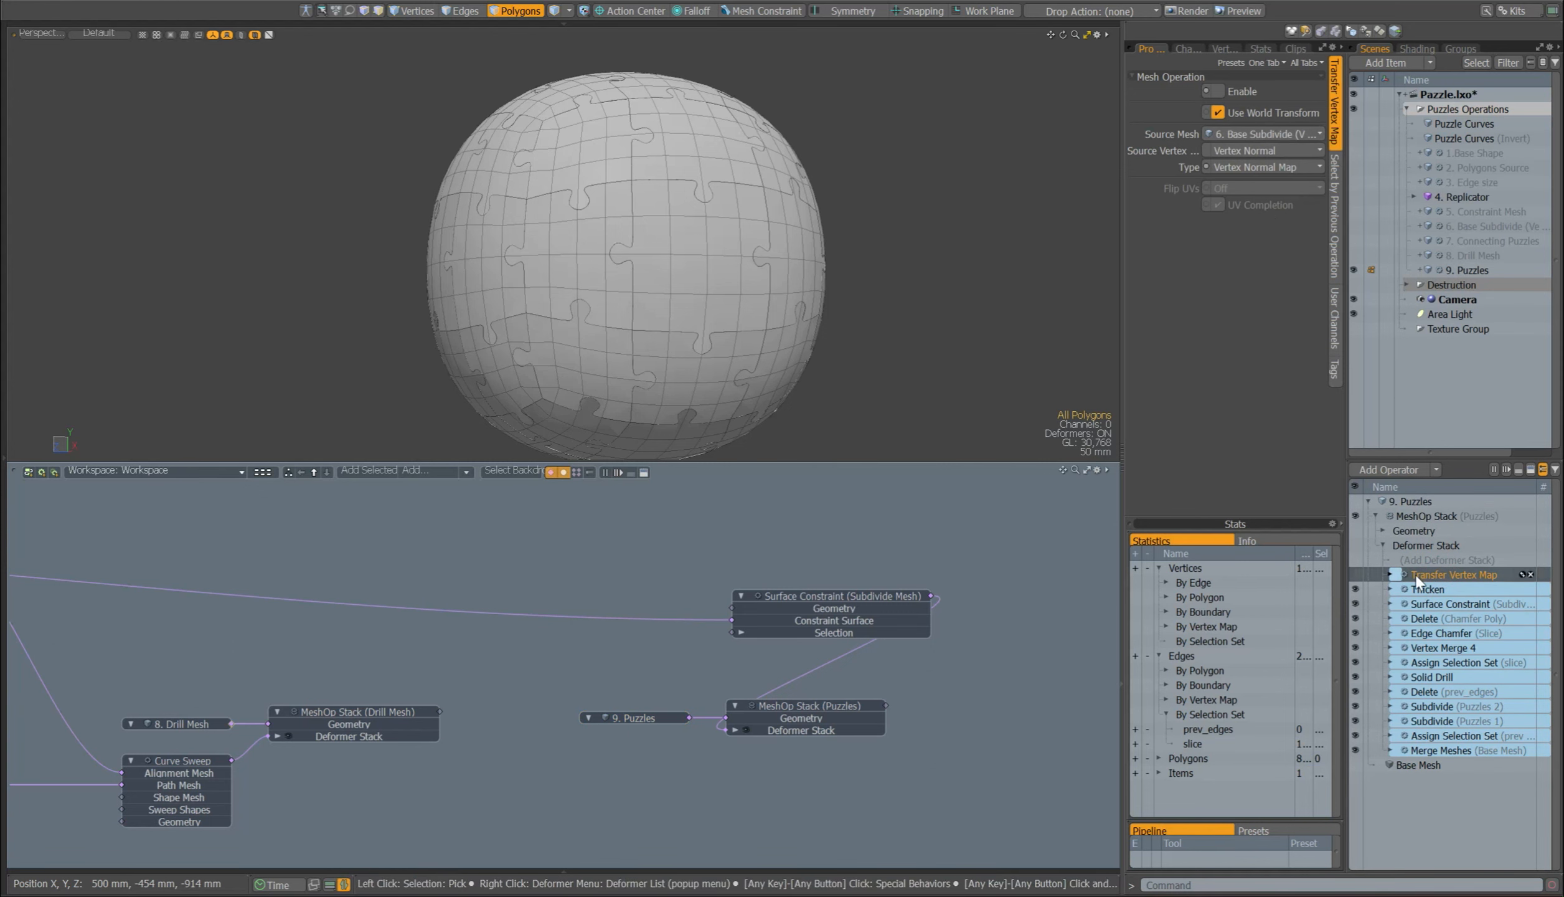
# Step: Add the Transfer Vertex Map operation to the schematic above the Surface Constraint node
pyautogui.moveTo(1415, 574); pyautogui.dragTo(801, 504)
pyautogui.click(746, 528)
pyautogui.keyDown('alt'); pyautogui.moveTo(910, 580); pyautogui.dragTo(876, 591); pyautogui.keyUp('alt')
pyautogui.click(828, 516)
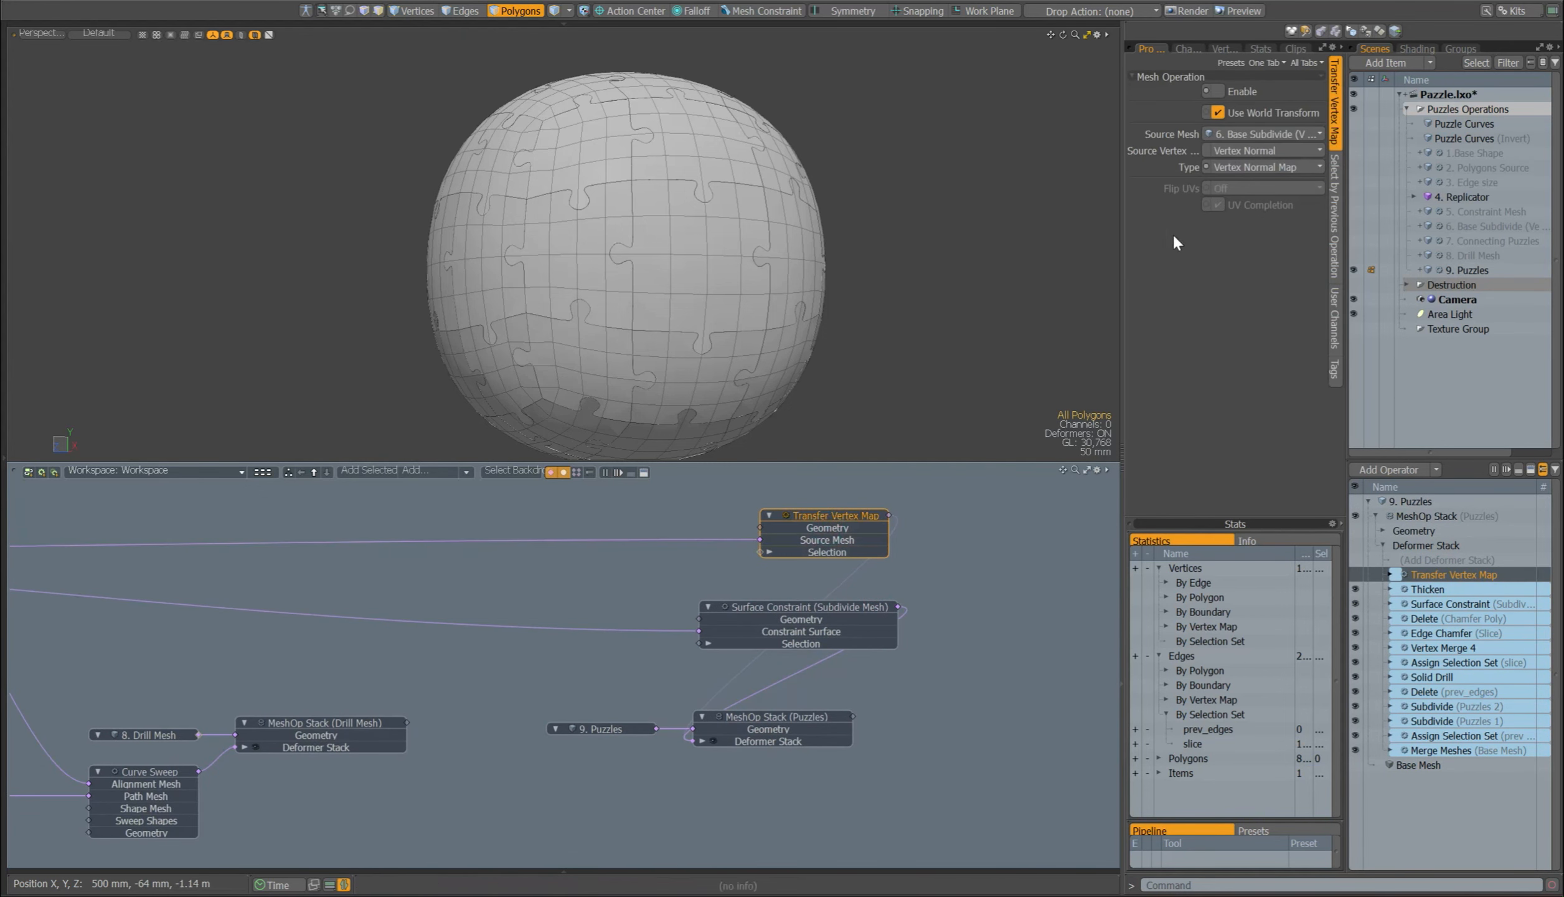
# Step: Check the Source Vertex Map and Type options of Transfer Vertex Map, keeping Vertex Normal and Vertex Normal Map
pyautogui.click(1226, 151)
pyautogui.click(1212, 151)
pyautogui.click(1258, 169)
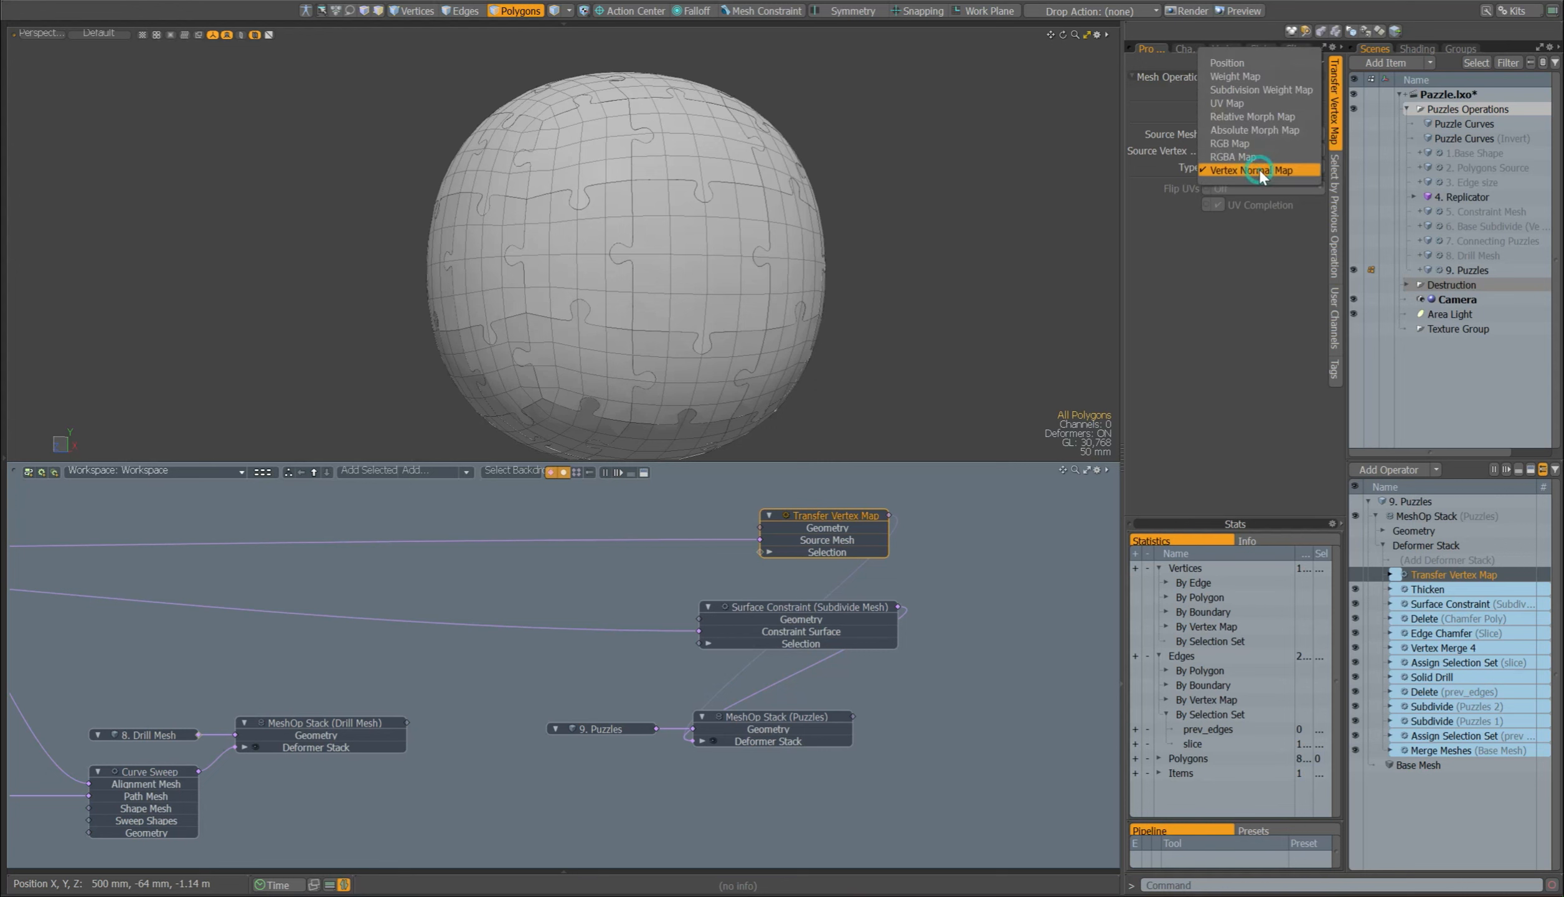
pyautogui.click(1248, 170)
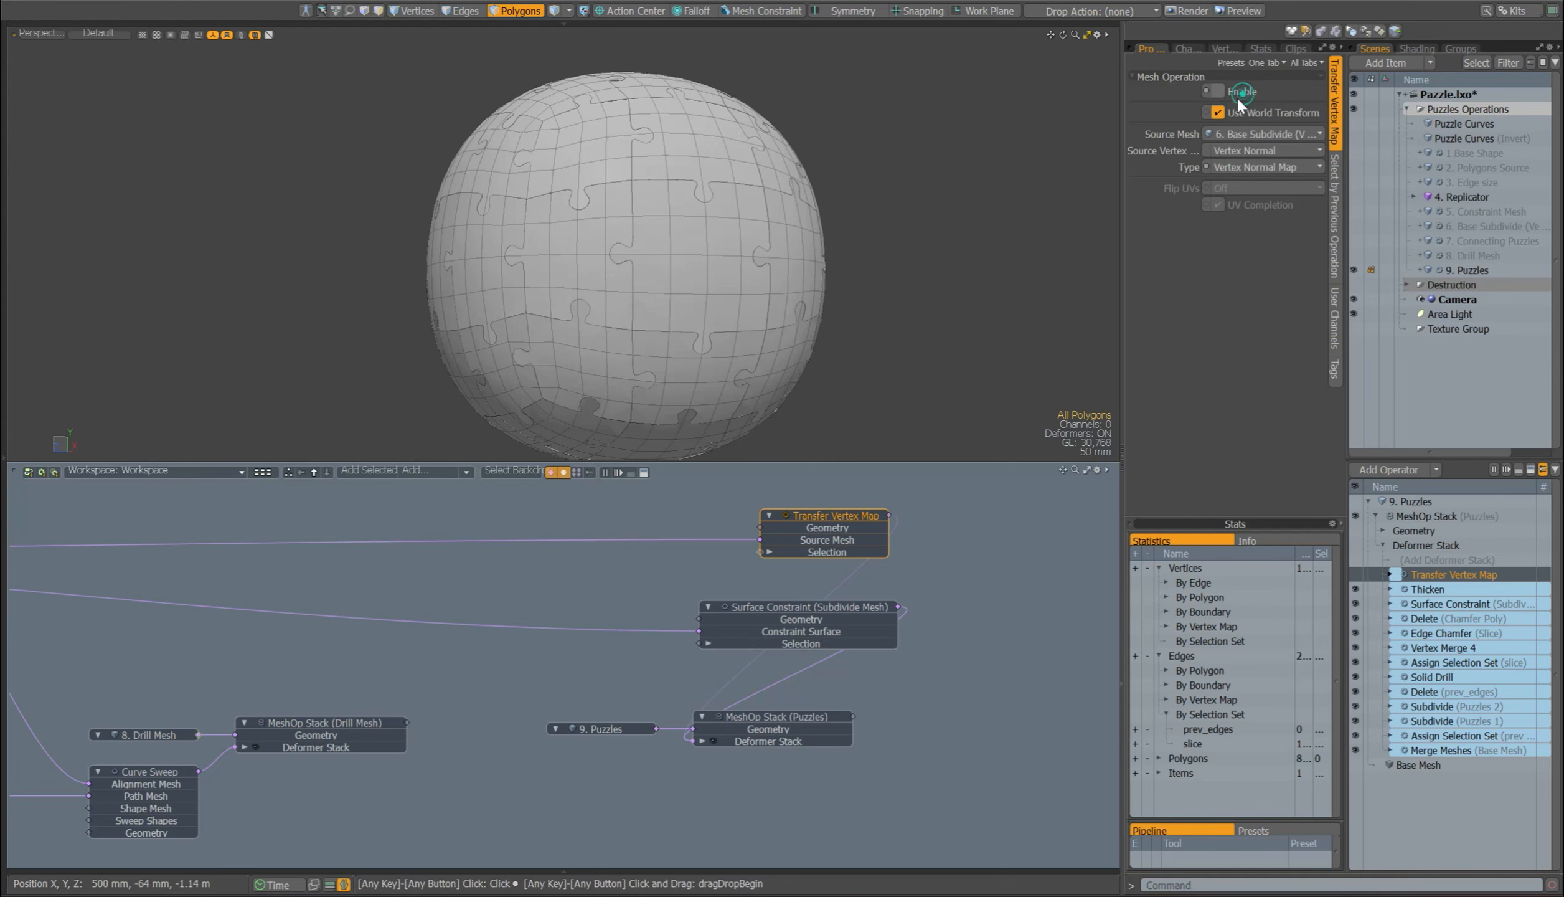
# Step: Preview the puzzle sphere's render without Transfer Vertex Map and re-enable the operation to compare the shading
pyautogui.click(564, 25)
pyautogui.click(102, 31)
pyautogui.moveTo(984, 265)
pyautogui.keyDown('alt'); pyautogui.mouseDown()
pyautogui.moveTo(1062, 272)
pyautogui.moveTo(997, 264)
pyautogui.mouseUp(); pyautogui.keyUp('alt')
pyautogui.click(416, 259)
pyautogui.click(1355, 574)
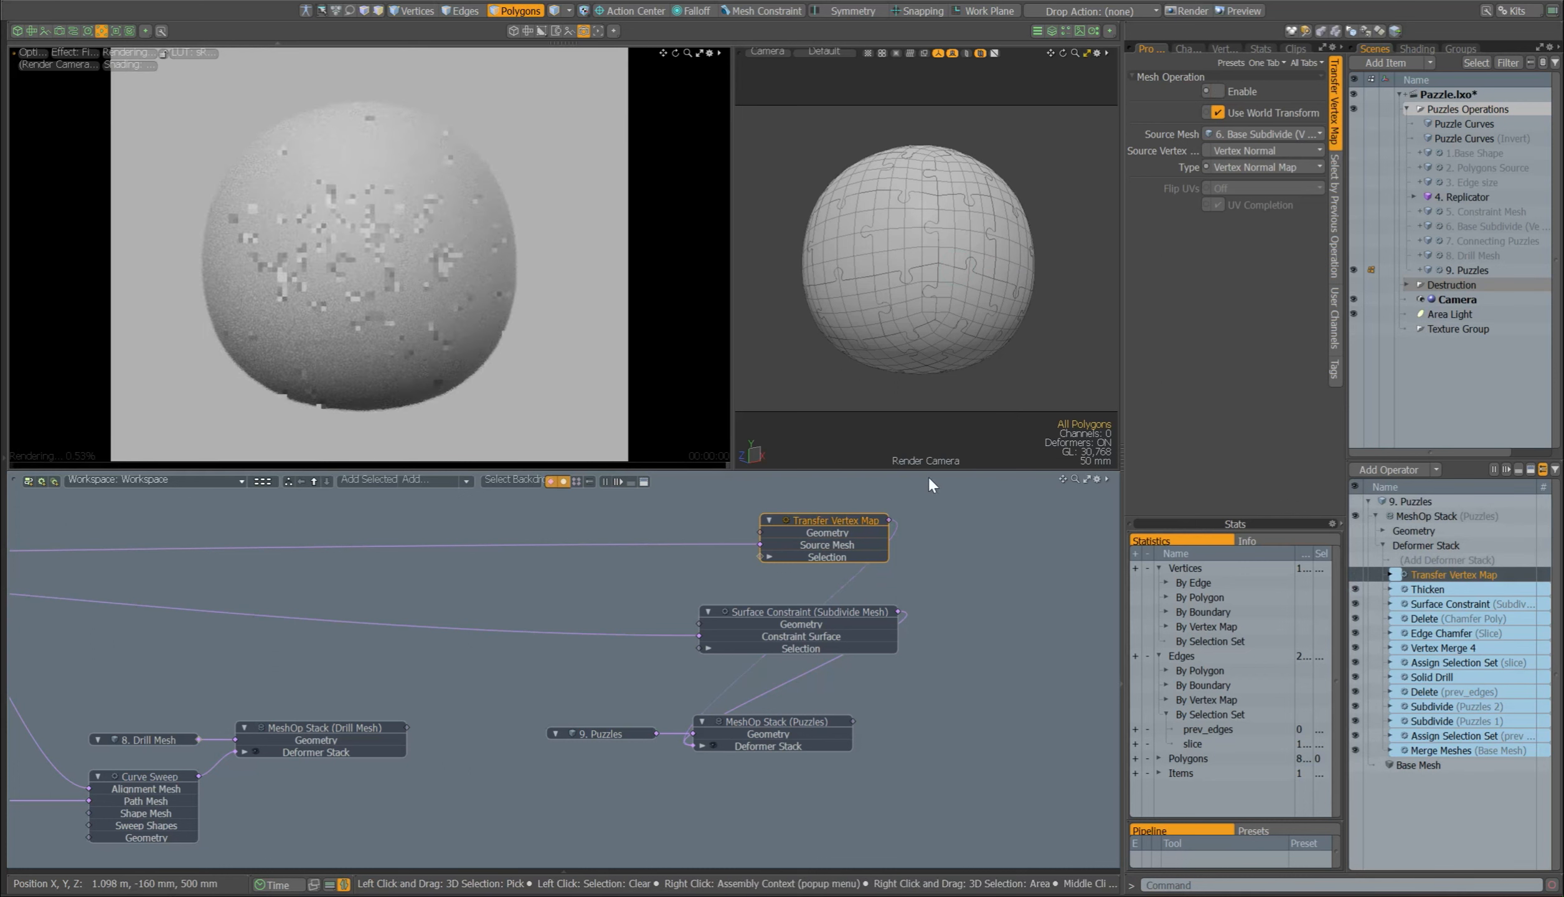
pyautogui.click(1469, 301)
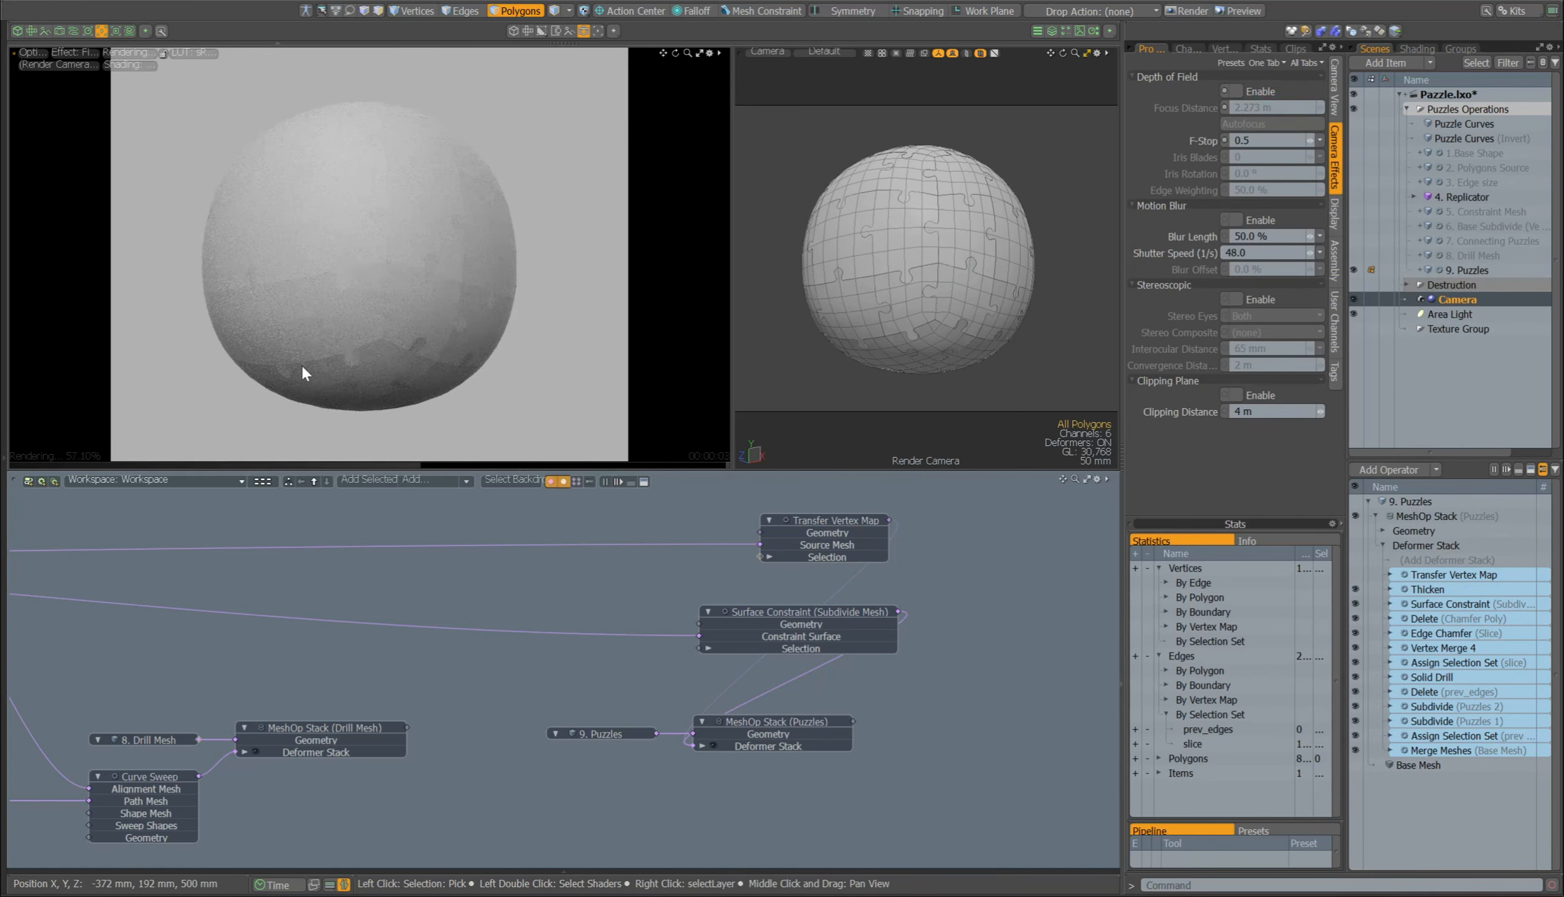
pyautogui.click(1351, 574)
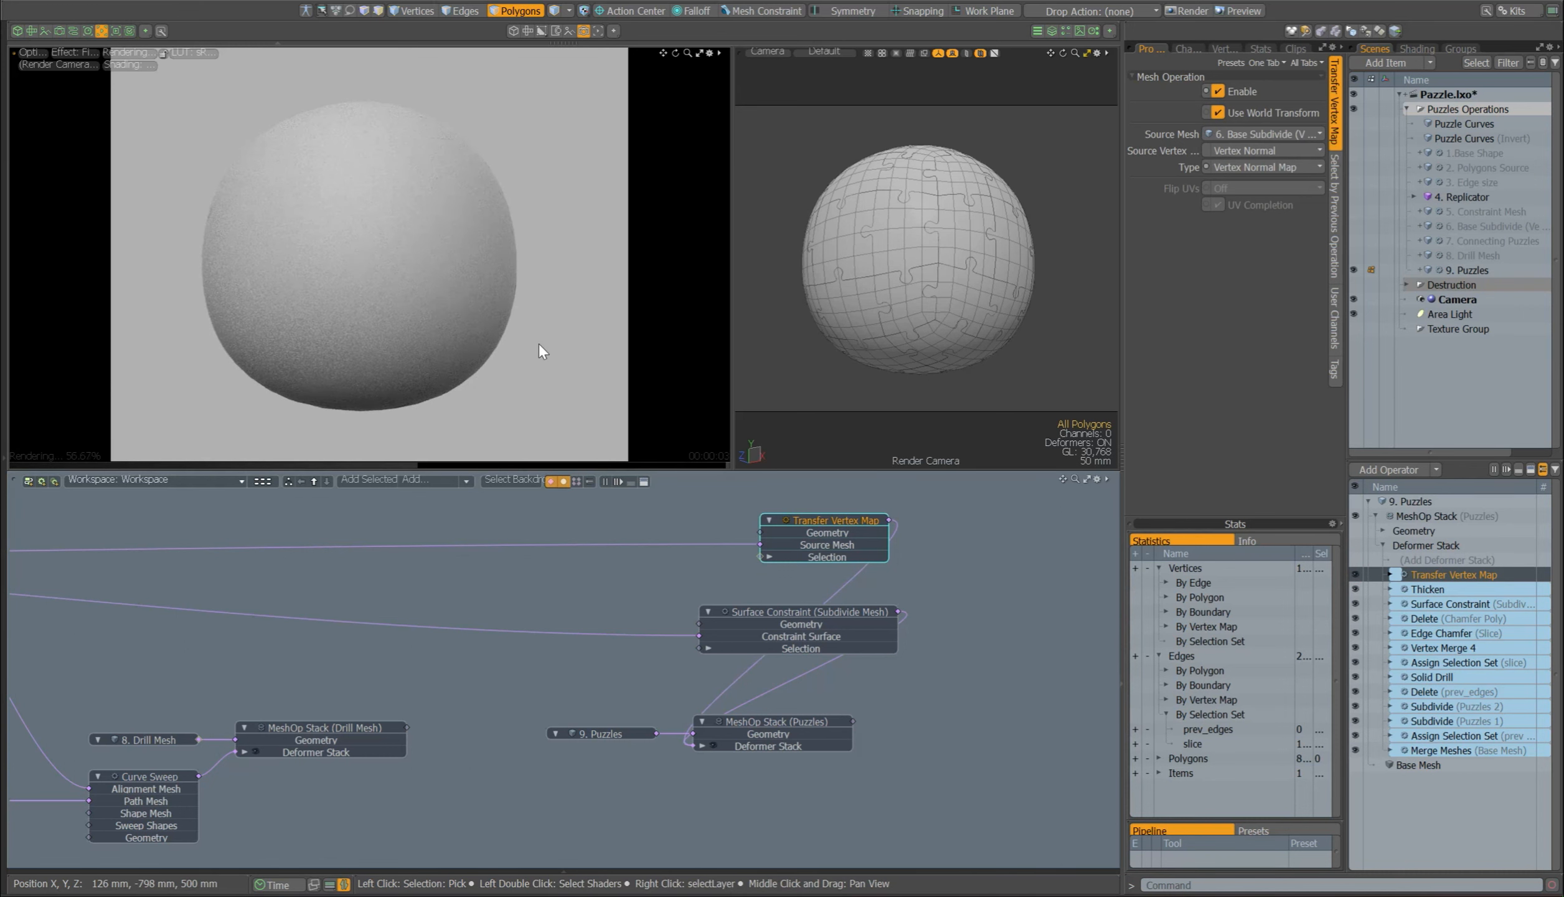
# Step: Close the render preview and remove the Transfer Vertex Map and Surface Constraint nodes from the schematic
pyautogui.press('F8')
pyautogui.press('KP_Decimal')
pyautogui.keyDown('alt'); pyautogui.moveTo(618, 265); pyautogui.dragTo(673, 267); pyautogui.keyUp('alt')
pyautogui.moveTo(986, 502); pyautogui.dragTo(707, 625)
pyautogui.press('Delete')
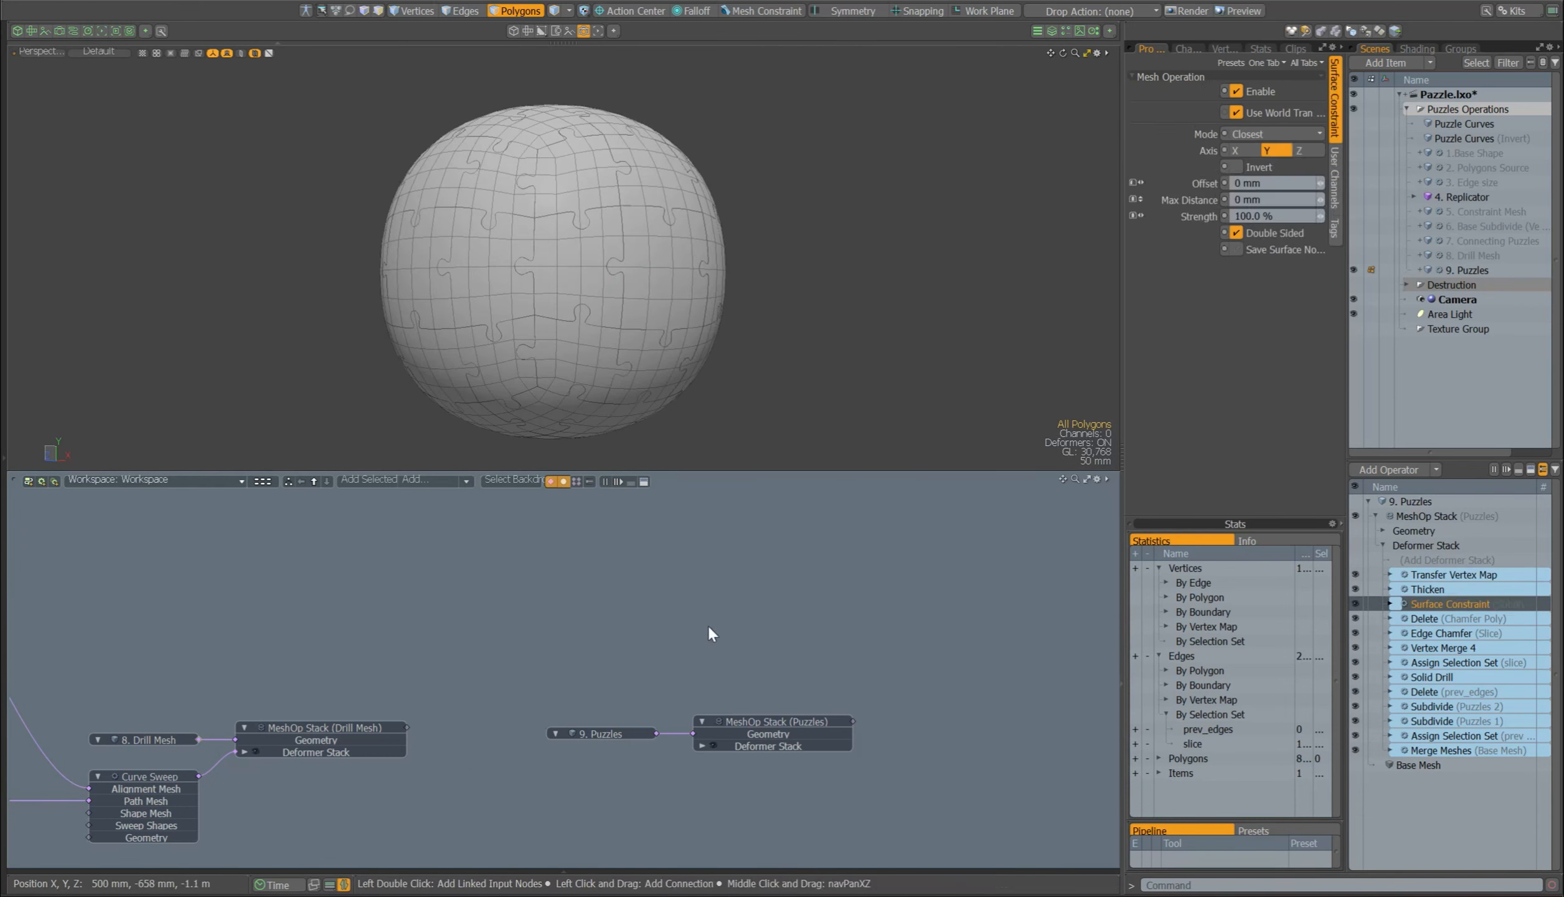
# Step: Copy all polygons of 9. Puzzles into a new mesh item and hide the Puzzles Operations group
pyautogui.click(601, 733)
pyautogui.moveTo(758, 233)
pyautogui.mouseDown(button='right')
pyautogui.moveTo(206, 374)
pyautogui.moveTo(803, 293)
pyautogui.mouseUp(button='right')
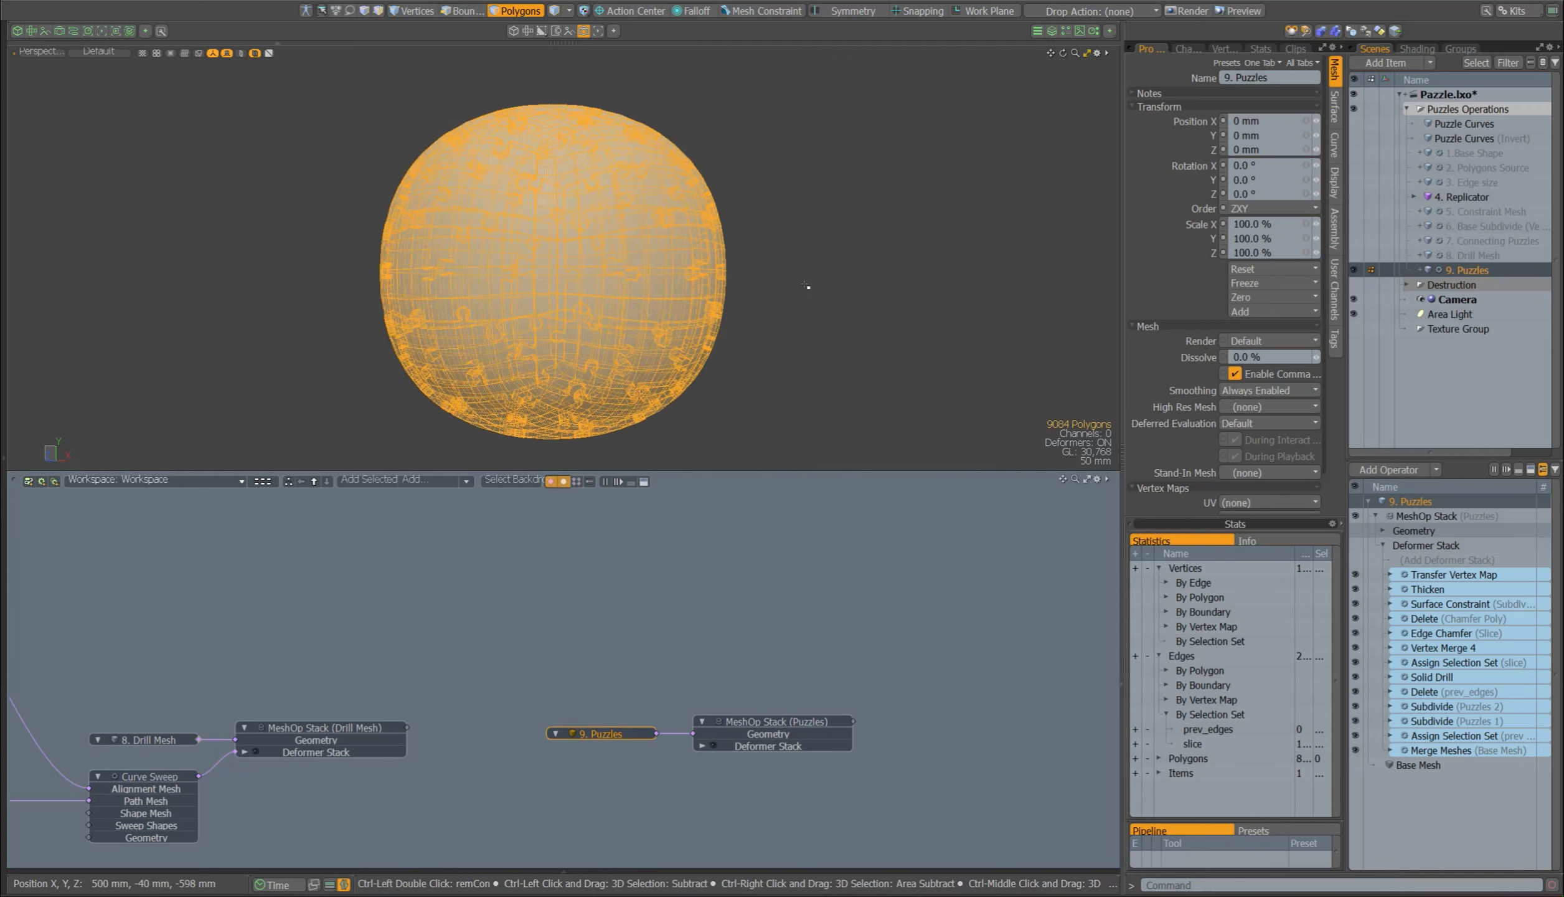
pyautogui.click(1407, 109)
pyautogui.click(1412, 109)
pyautogui.click(1355, 110)
pyautogui.click(1436, 141)
pyautogui.press('n')
pyautogui.hotkey('ctrl', 'v')
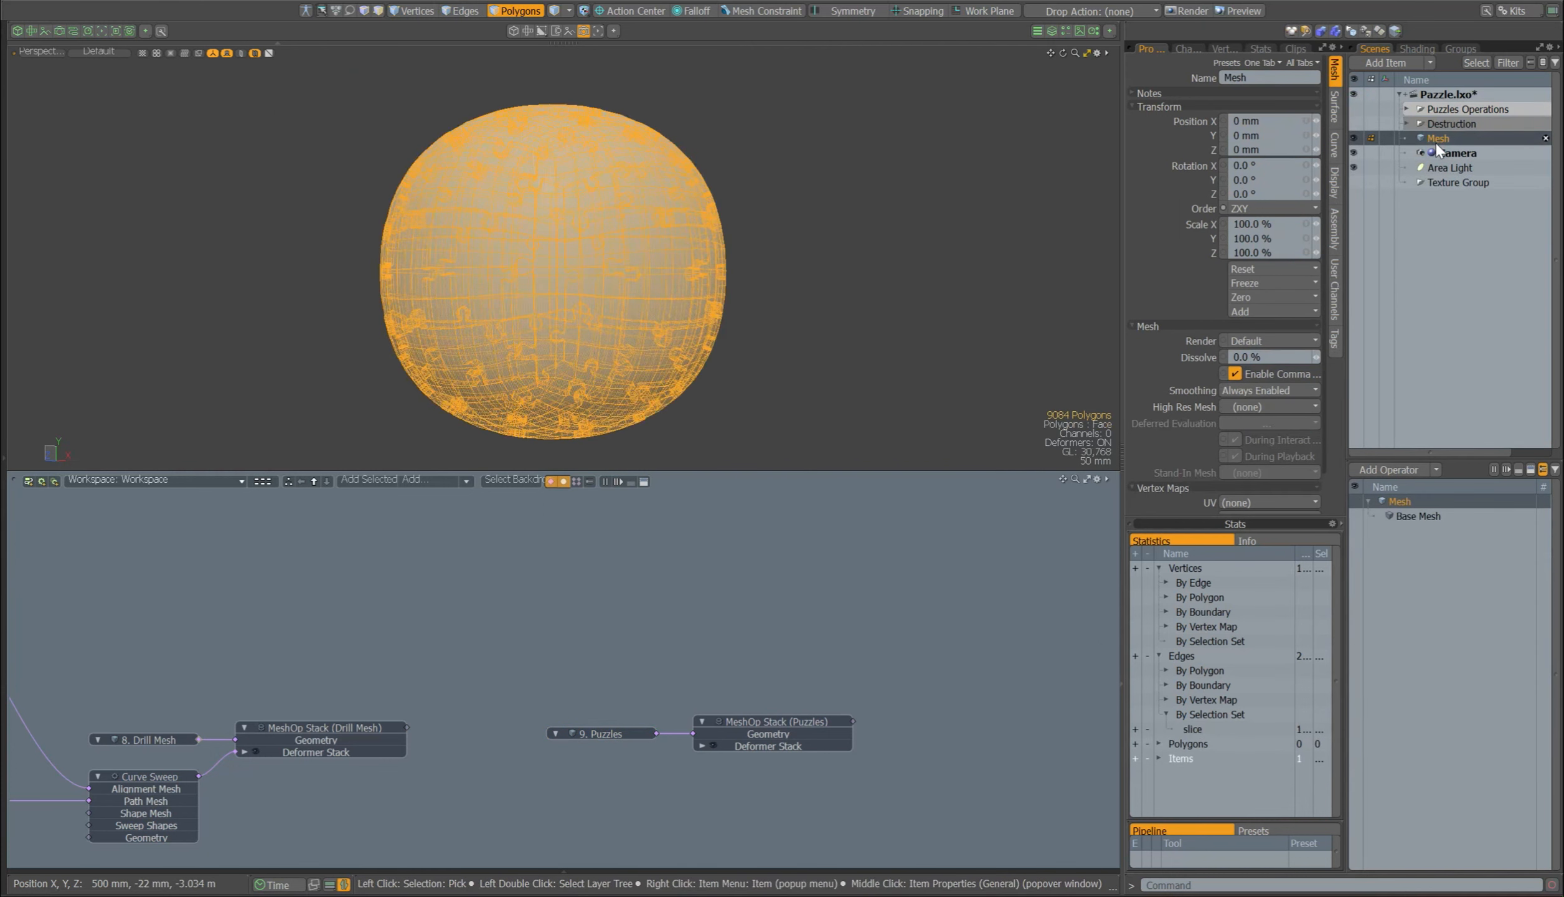
# Step: Unmerge the pasted mesh into separate puzzle pieces and select a few of them as items
pyautogui.rightClick(1441, 143)
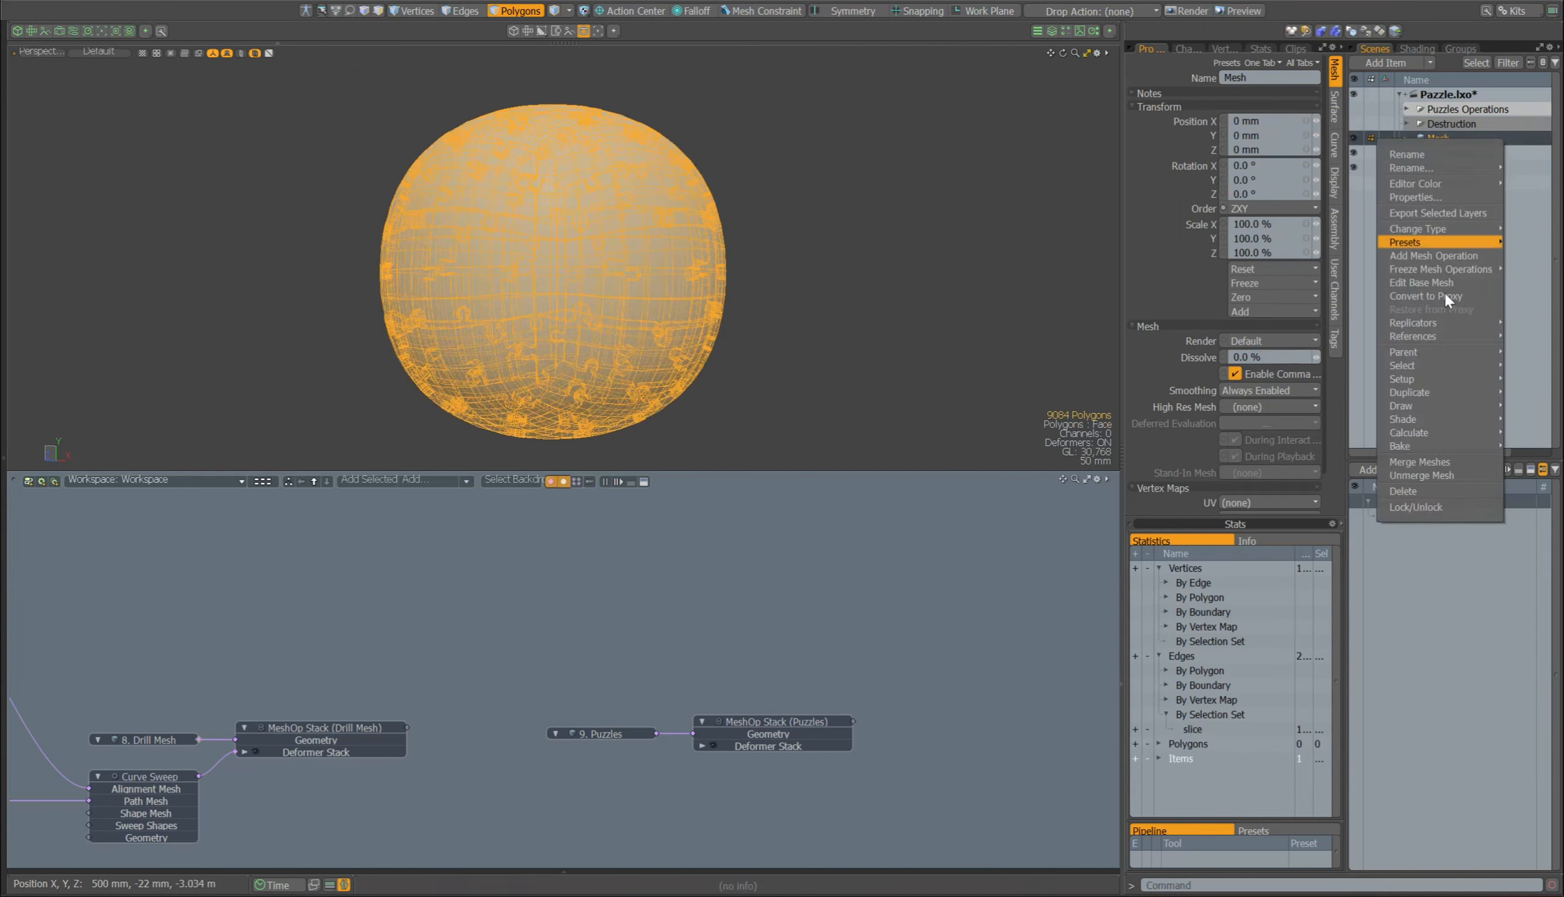
pyautogui.click(1432, 473)
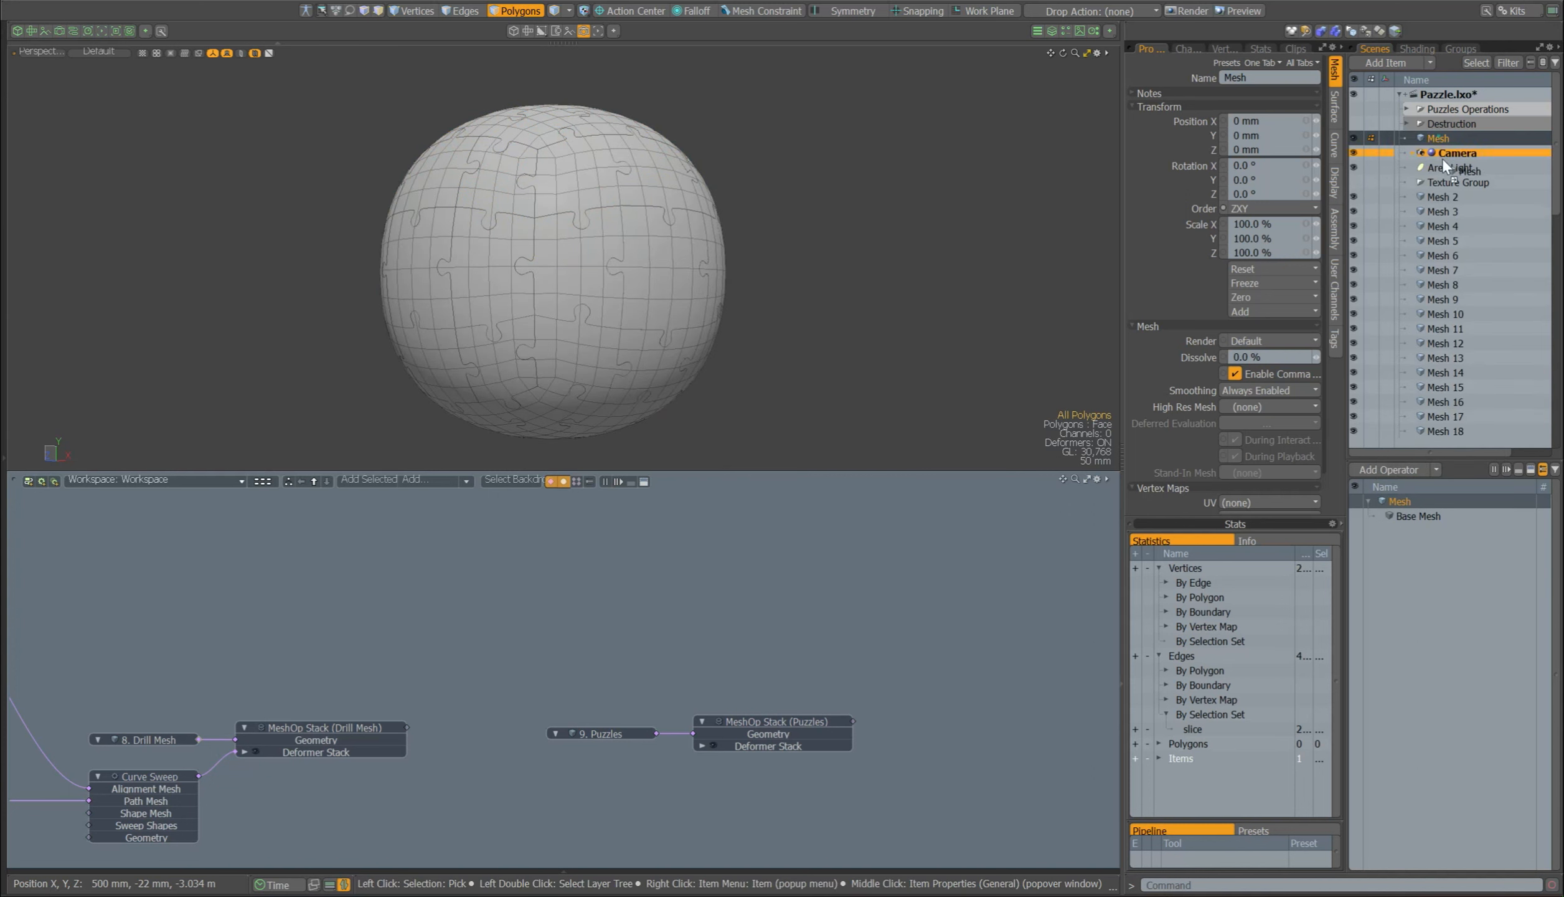
pyautogui.press('5')
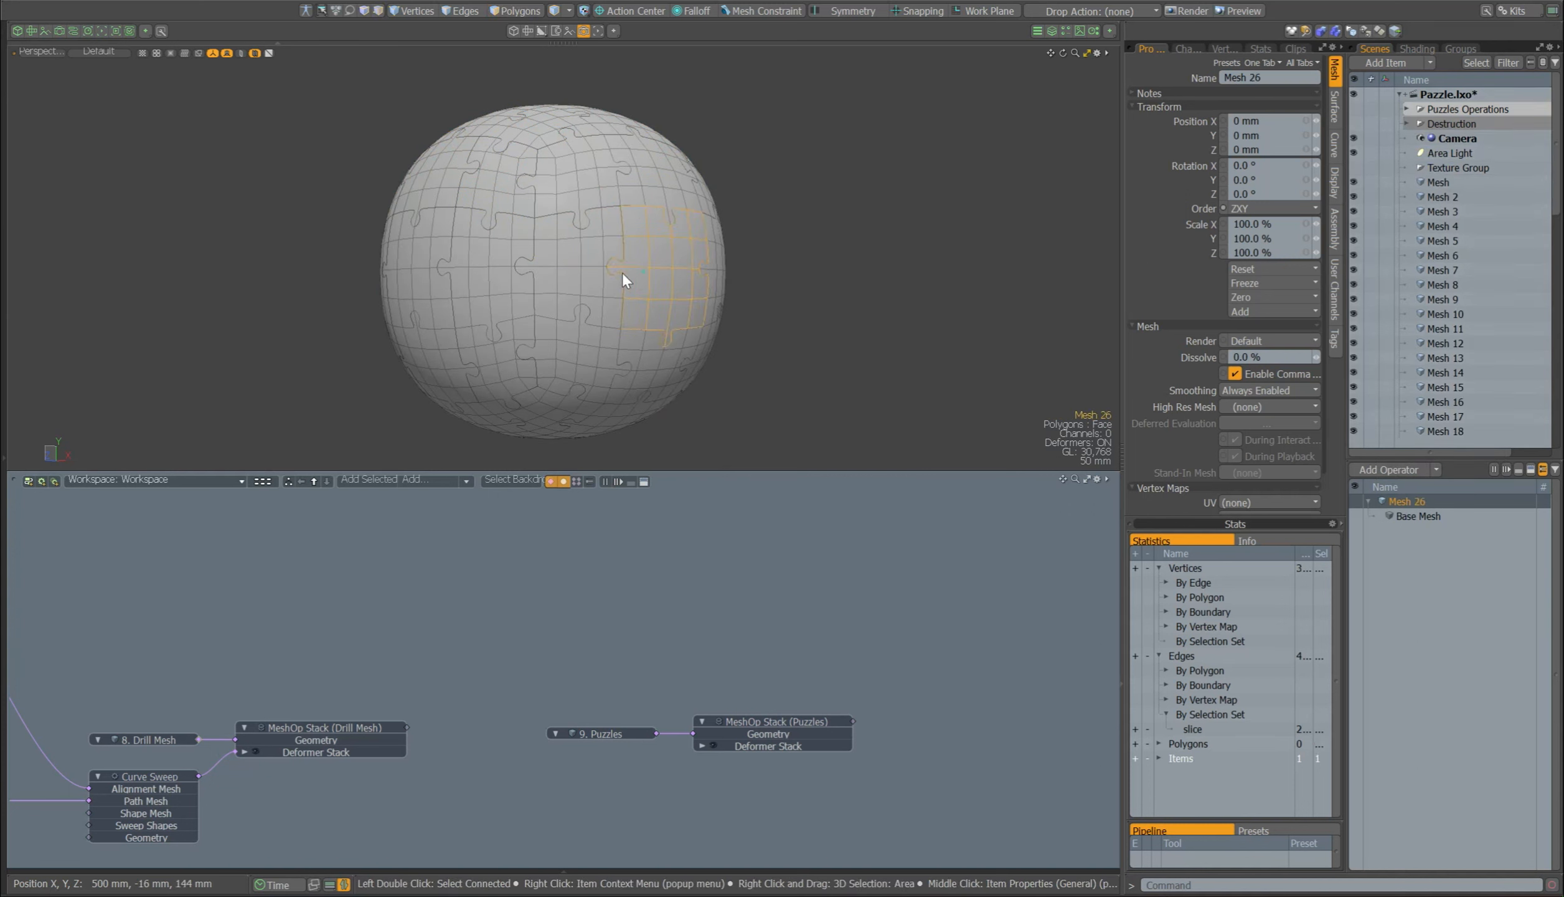
pyautogui.click(587, 172)
pyautogui.click(851, 374)
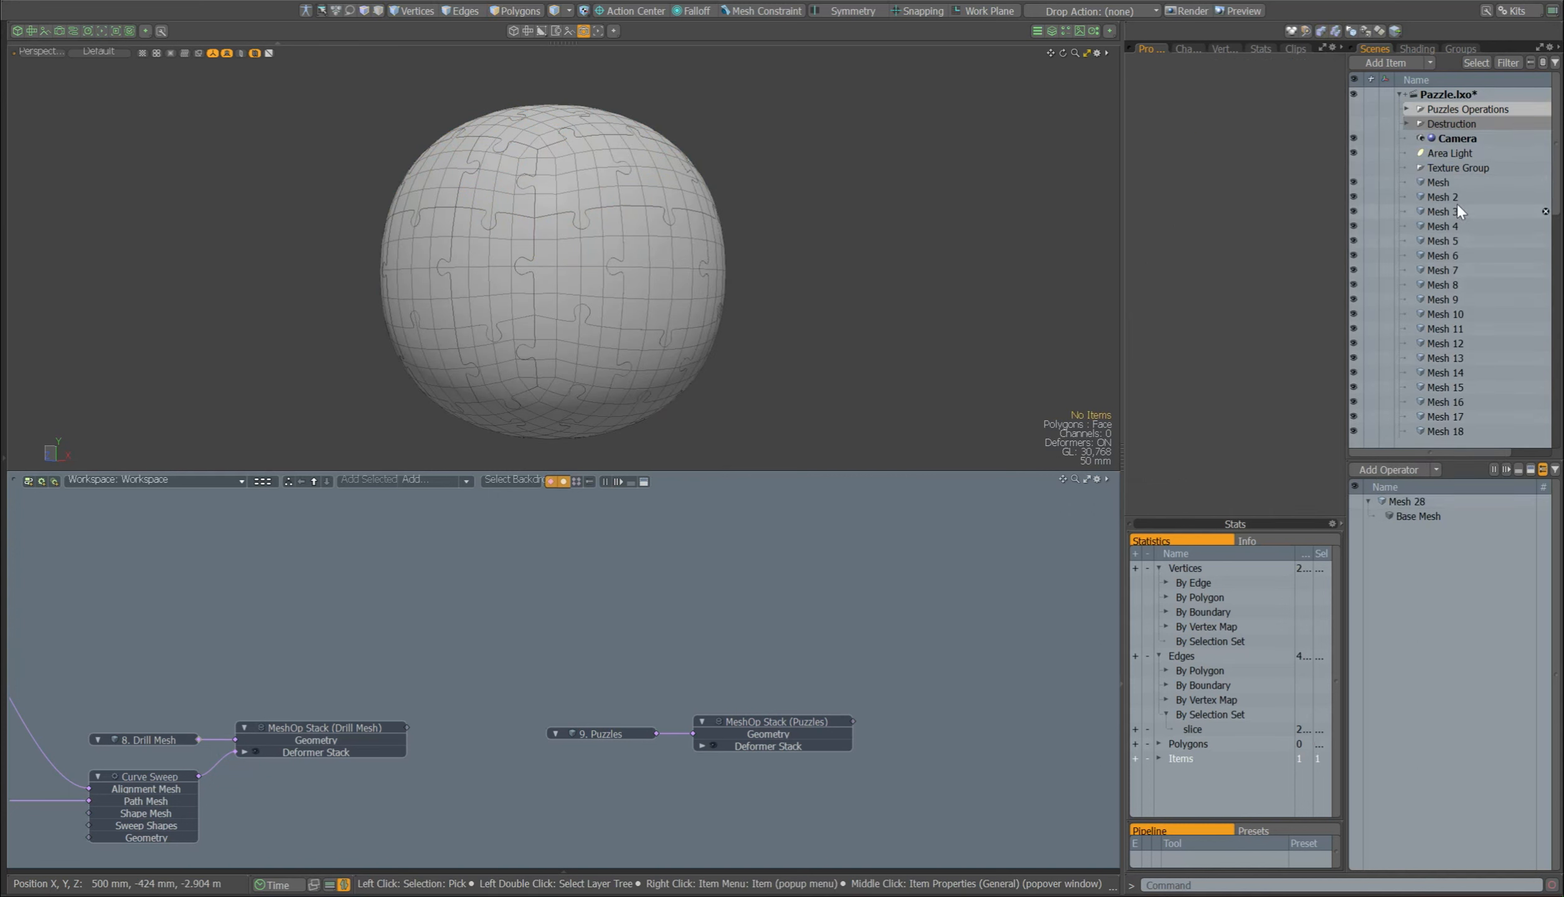
# Step: Select all unmerged meshes from Mesh to Mesh 54 and set their centers to the bounding box center
pyautogui.click(1452, 183)
pyautogui.scroll(-4, 1439, 241)
pyautogui.scroll(-8, 1439, 241)
pyautogui.keyDown('shift'); pyautogui.click(1434, 431); pyautogui.keyUp('shift')
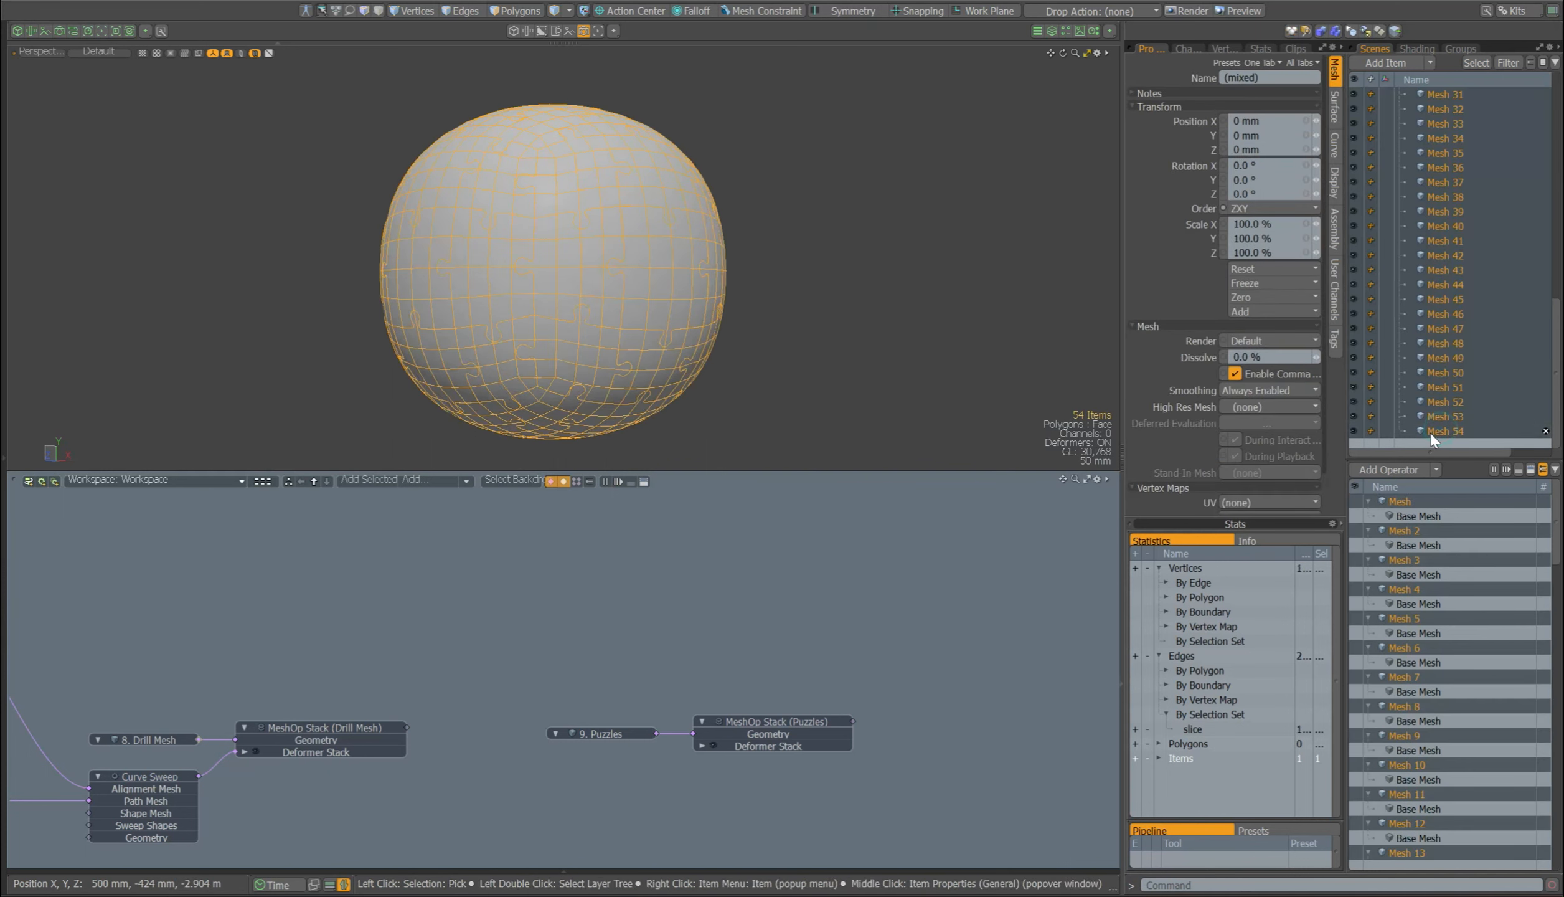
pyautogui.click(41, 0)
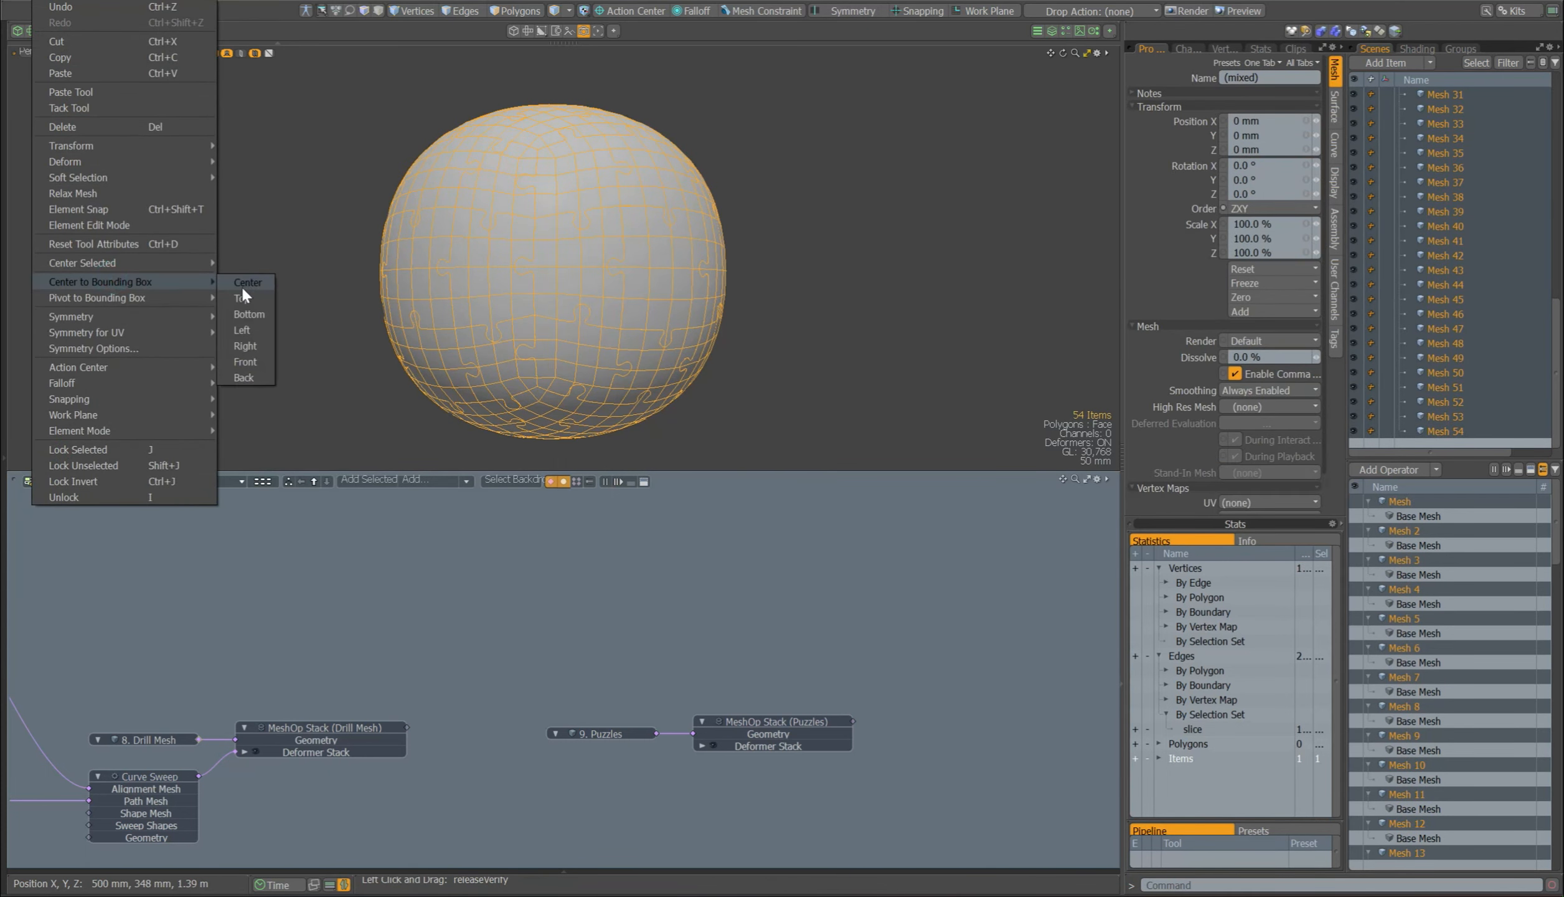
pyautogui.click(248, 285)
# Step: Try moving one puzzle piece away from the sphere and undo the move
pyautogui.click(733, 318)
pyautogui.click(683, 288)
pyautogui.press('w')
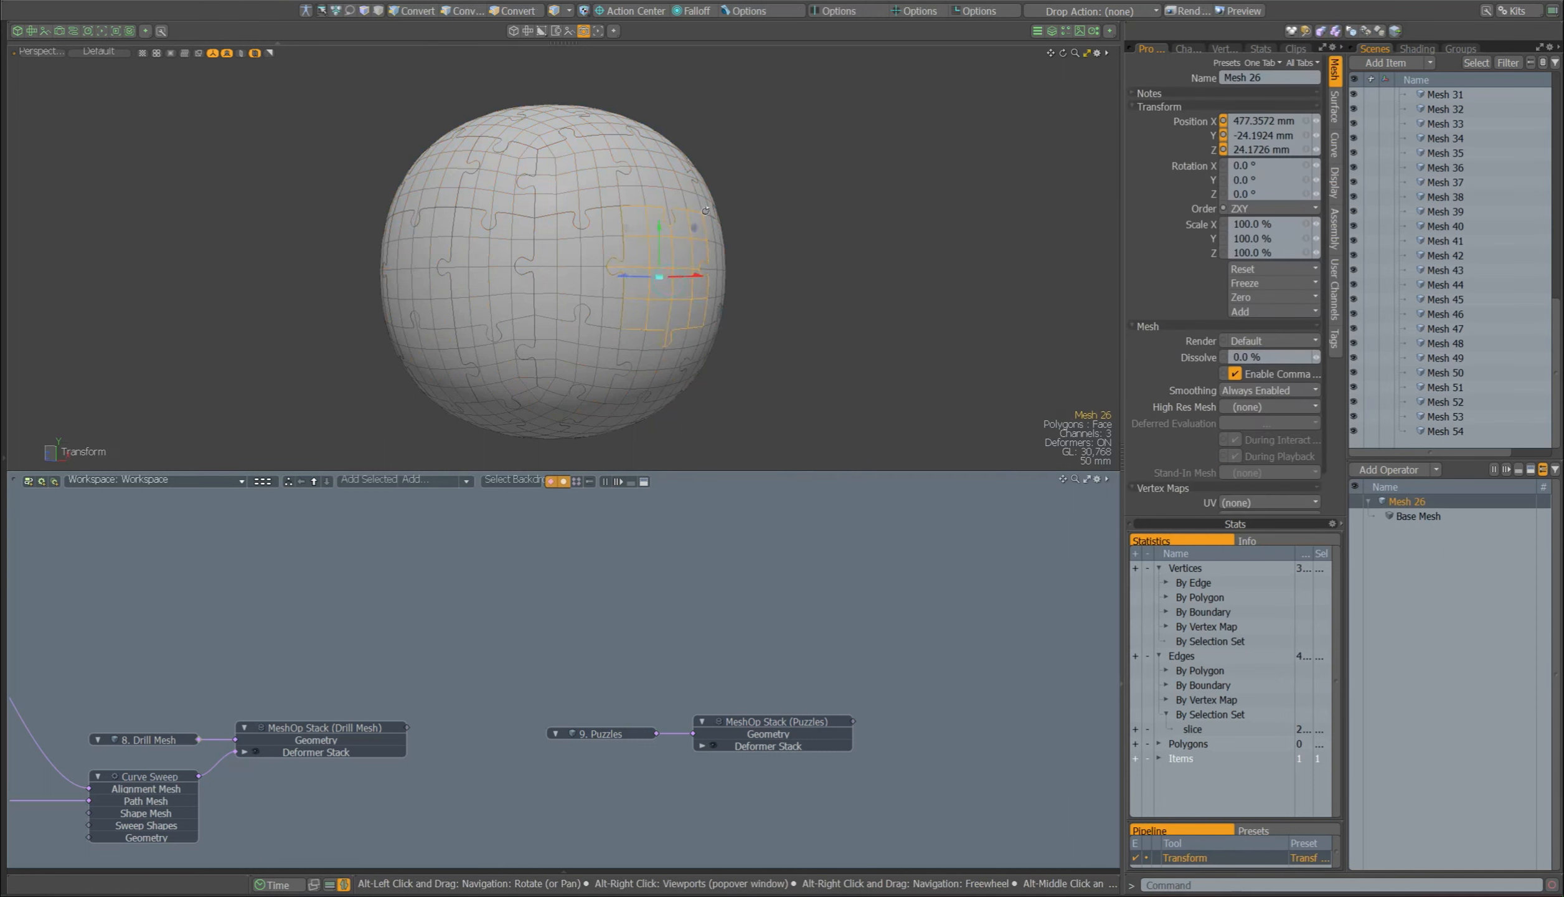
pyautogui.keyDown('alt'); pyautogui.moveTo(683, 288); pyautogui.dragTo(636, 324); pyautogui.keyUp('alt')
pyautogui.moveTo(703, 299)
pyautogui.mouseDown()
pyautogui.moveTo(740, 325)
pyautogui.moveTo(730, 284)
pyautogui.mouseUp()
pyautogui.hotkey('ctrl', 'z')
# Step: Try pulling two more puzzle pieces out of the sphere, undoing each move
pyautogui.click(524, 276)
pyautogui.press('w')
pyautogui.moveTo(525, 279); pyautogui.dragTo(562, 346)
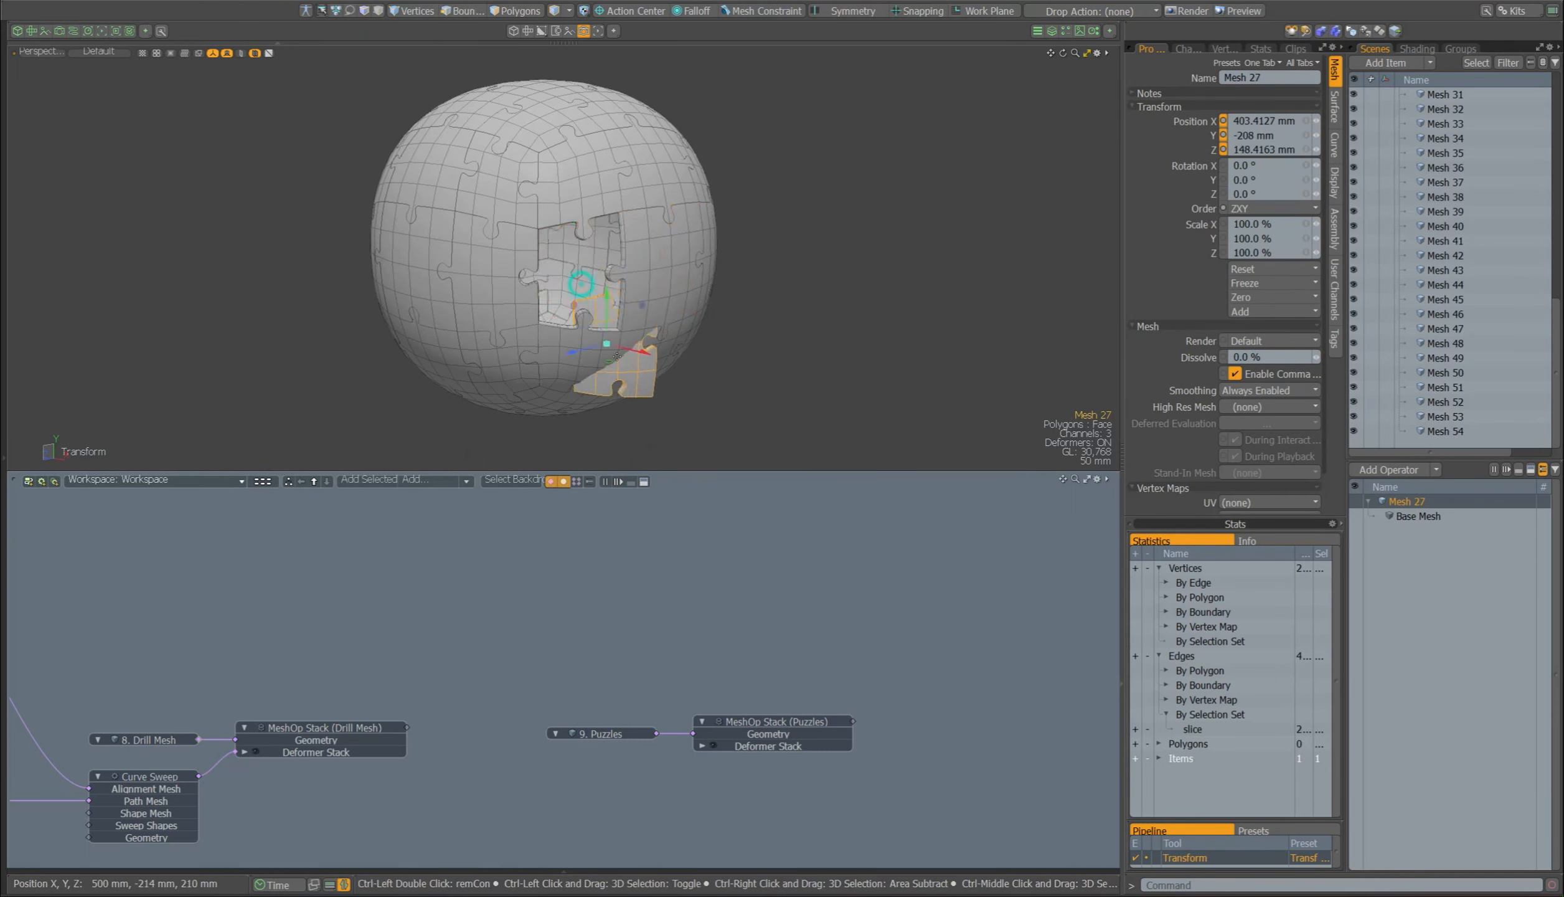
pyautogui.hotkey('ctrl', 'z')
pyautogui.click(497, 291)
pyautogui.press('w')
pyautogui.moveTo(497, 292); pyautogui.dragTo(435, 305)
pyautogui.hotkey('ctrl', 'z')
pyautogui.press('q')
pyautogui.click(727, 304)
pyautogui.moveTo(726, 304)
pyautogui.keyDown('alt'); pyautogui.mouseDown()
pyautogui.moveTo(740, 266)
pyautogui.moveTo(715, 277)
pyautogui.mouseUp(); pyautogui.keyUp('alt')
# Step: Select all unmerged meshes from Mesh to Mesh 54 and add them to the schematic
pyautogui.scroll(12, 1458, 207)
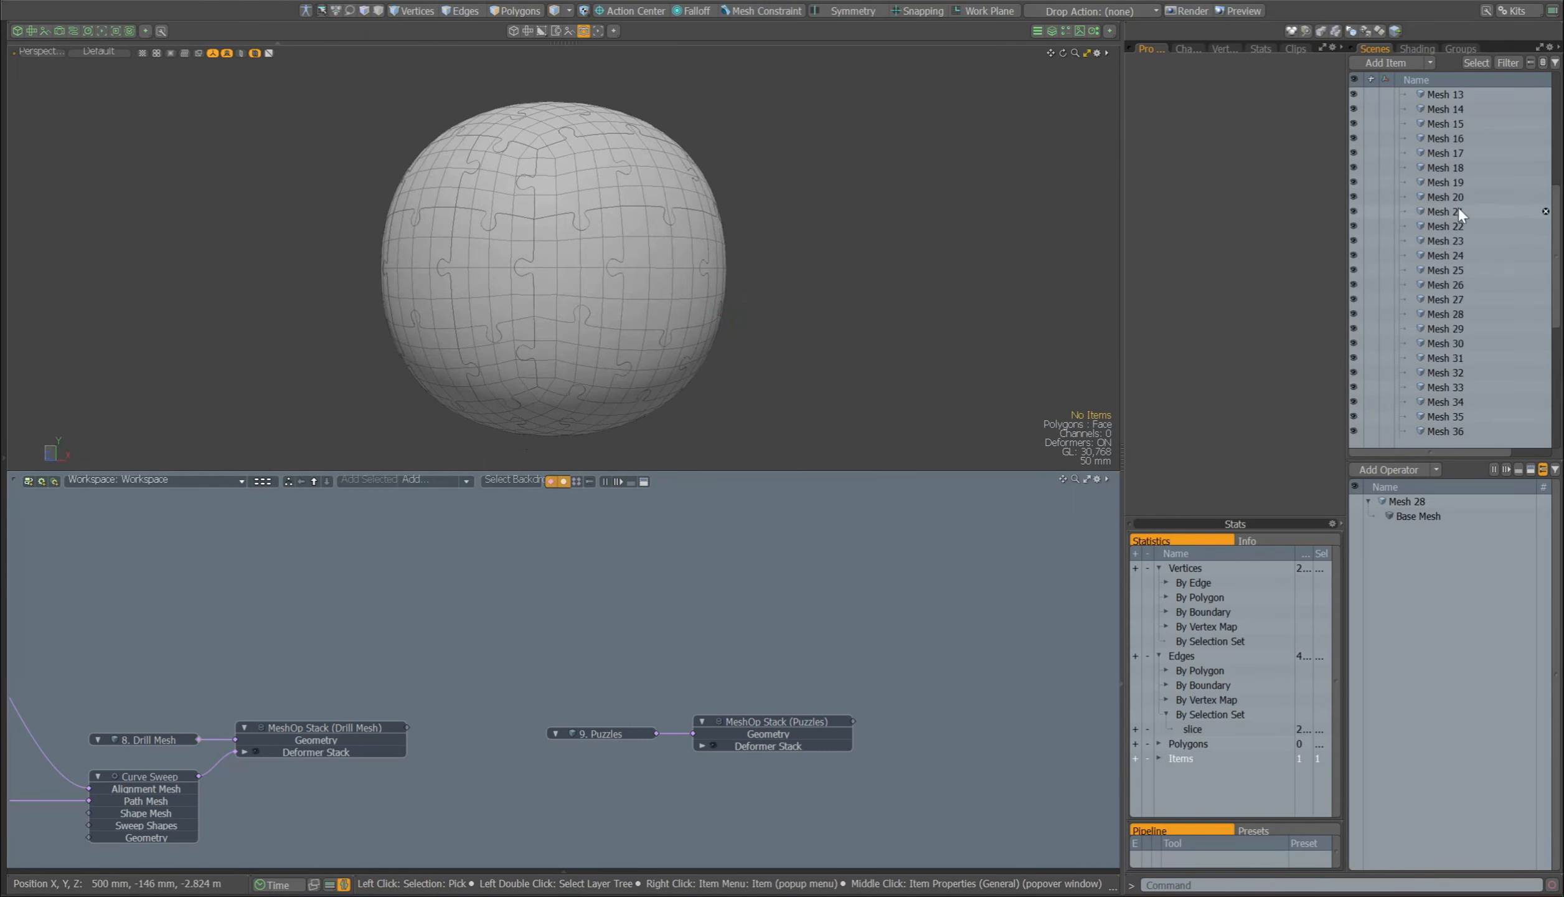
pyautogui.click(1454, 182)
pyautogui.moveTo(1555, 181); pyautogui.dragTo(1556, 424)
pyautogui.keyDown('shift'); pyautogui.click(1458, 429); pyautogui.keyUp('shift')
pyautogui.moveTo(1458, 429); pyautogui.dragTo(1017, 646)
pyautogui.moveTo(1017, 646); pyautogui.dragTo(371, 602, button='middle')
pyautogui.press('Up')
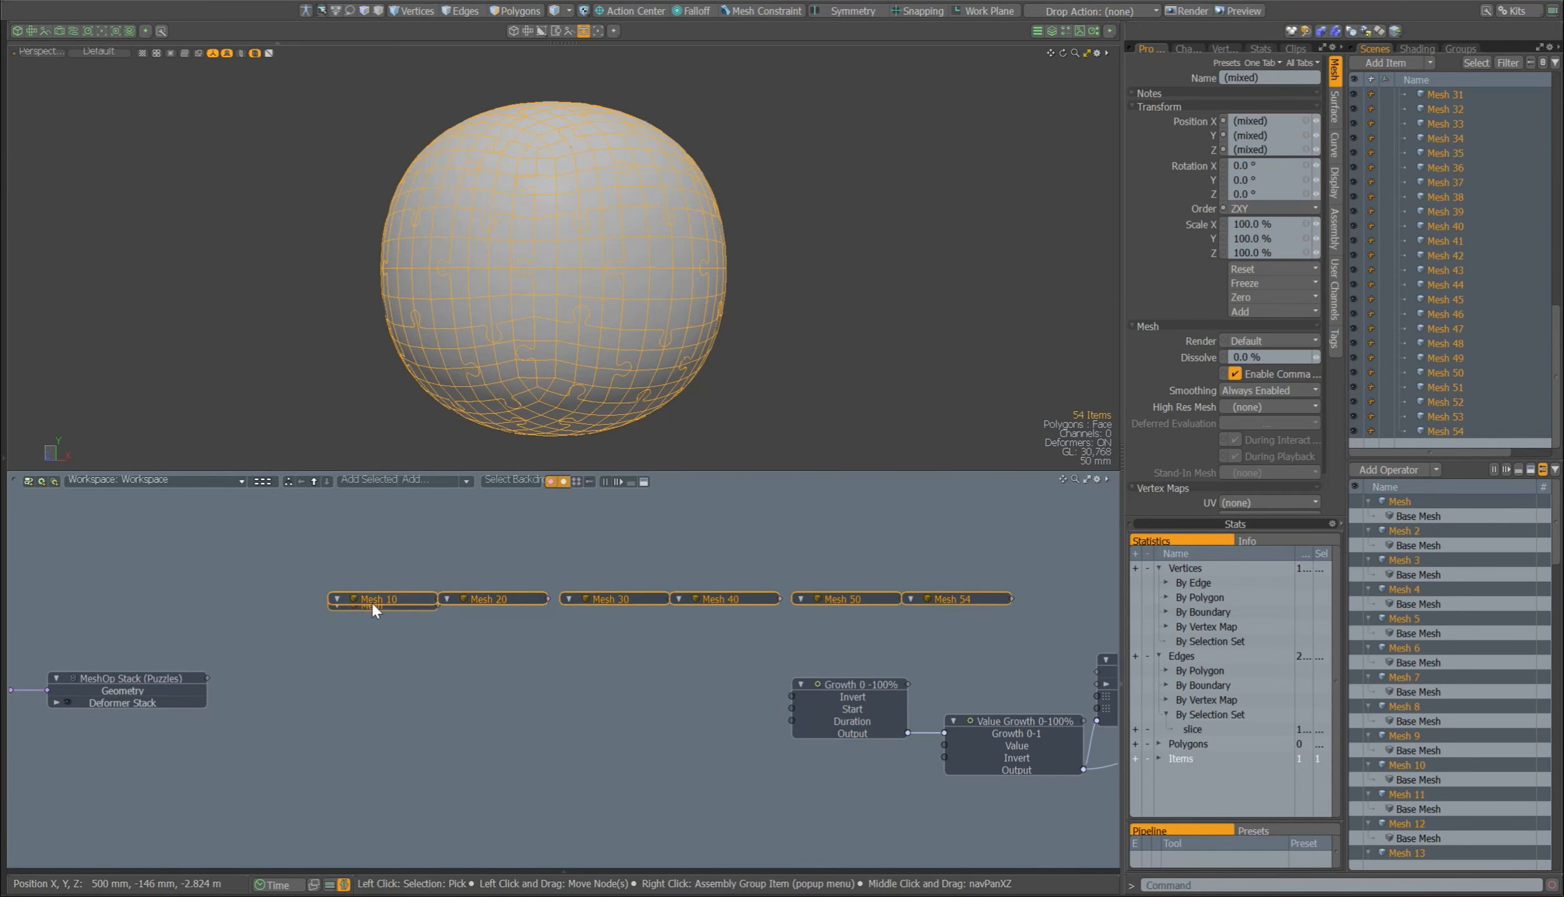
pyautogui.press('Left')
# Step: Place the stacked mesh nodes beneath the Pazzles_unmerge nodes and connect them to Item Influence
pyautogui.moveTo(383, 601); pyautogui.dragTo(986, 831)
pyautogui.moveTo(986, 831); pyautogui.dragTo(245, 687, button='middle')
pyautogui.moveTo(245, 686); pyautogui.dragTo(644, 691)
pyautogui.scroll(3, 644, 692)
pyautogui.scroll(-3, 694, 720)
pyautogui.moveTo(694, 719); pyautogui.dragTo(595, 801, button='middle')
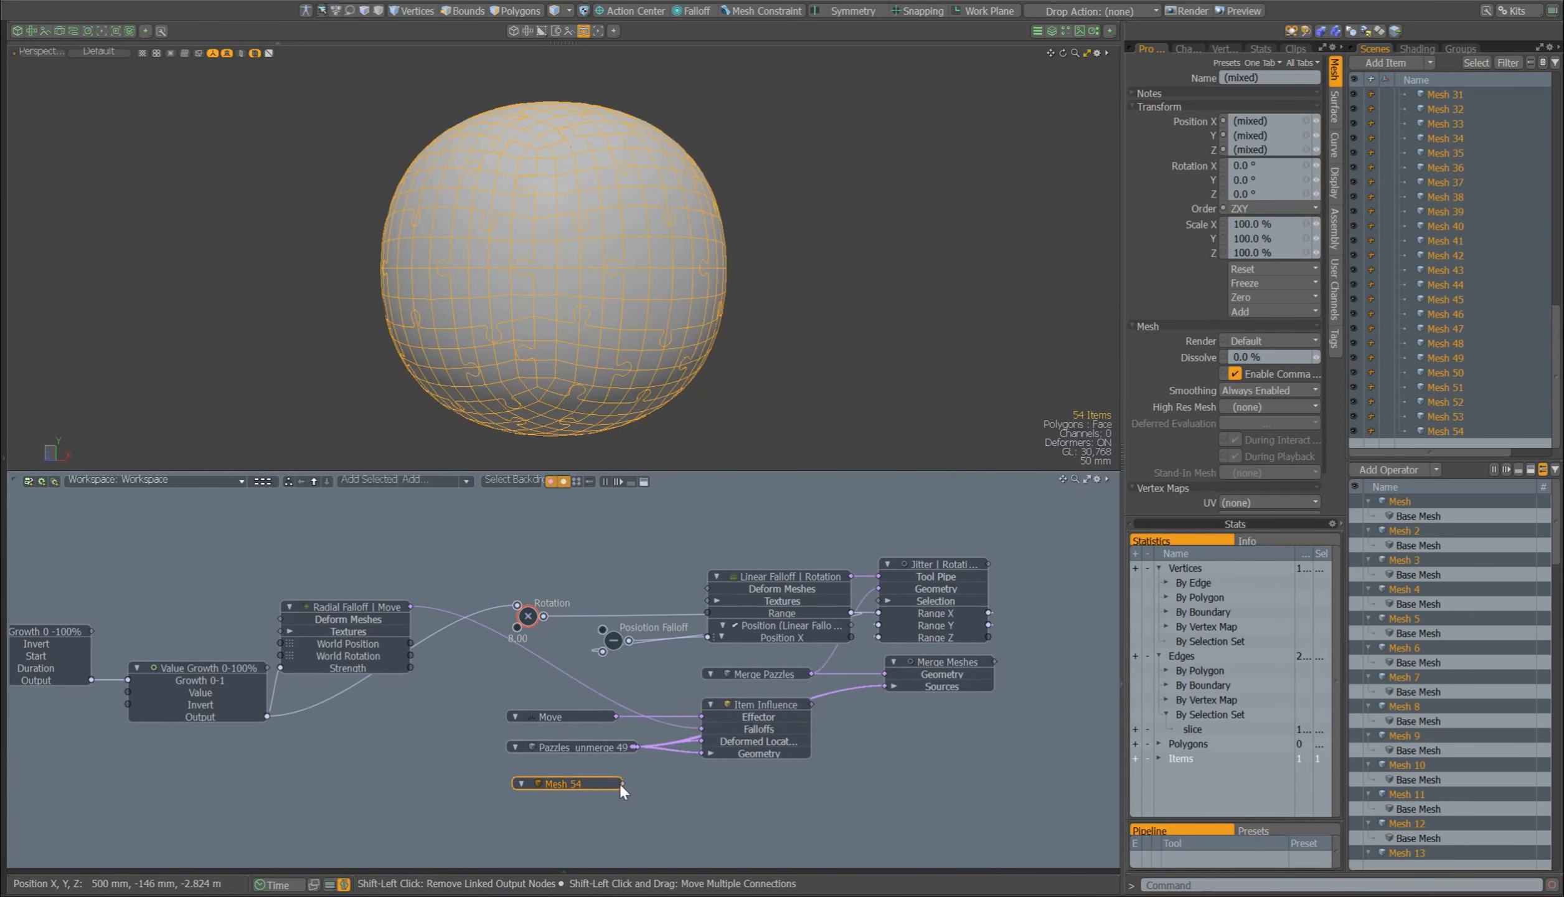
pyautogui.moveTo(622, 783); pyautogui.dragTo(707, 736)
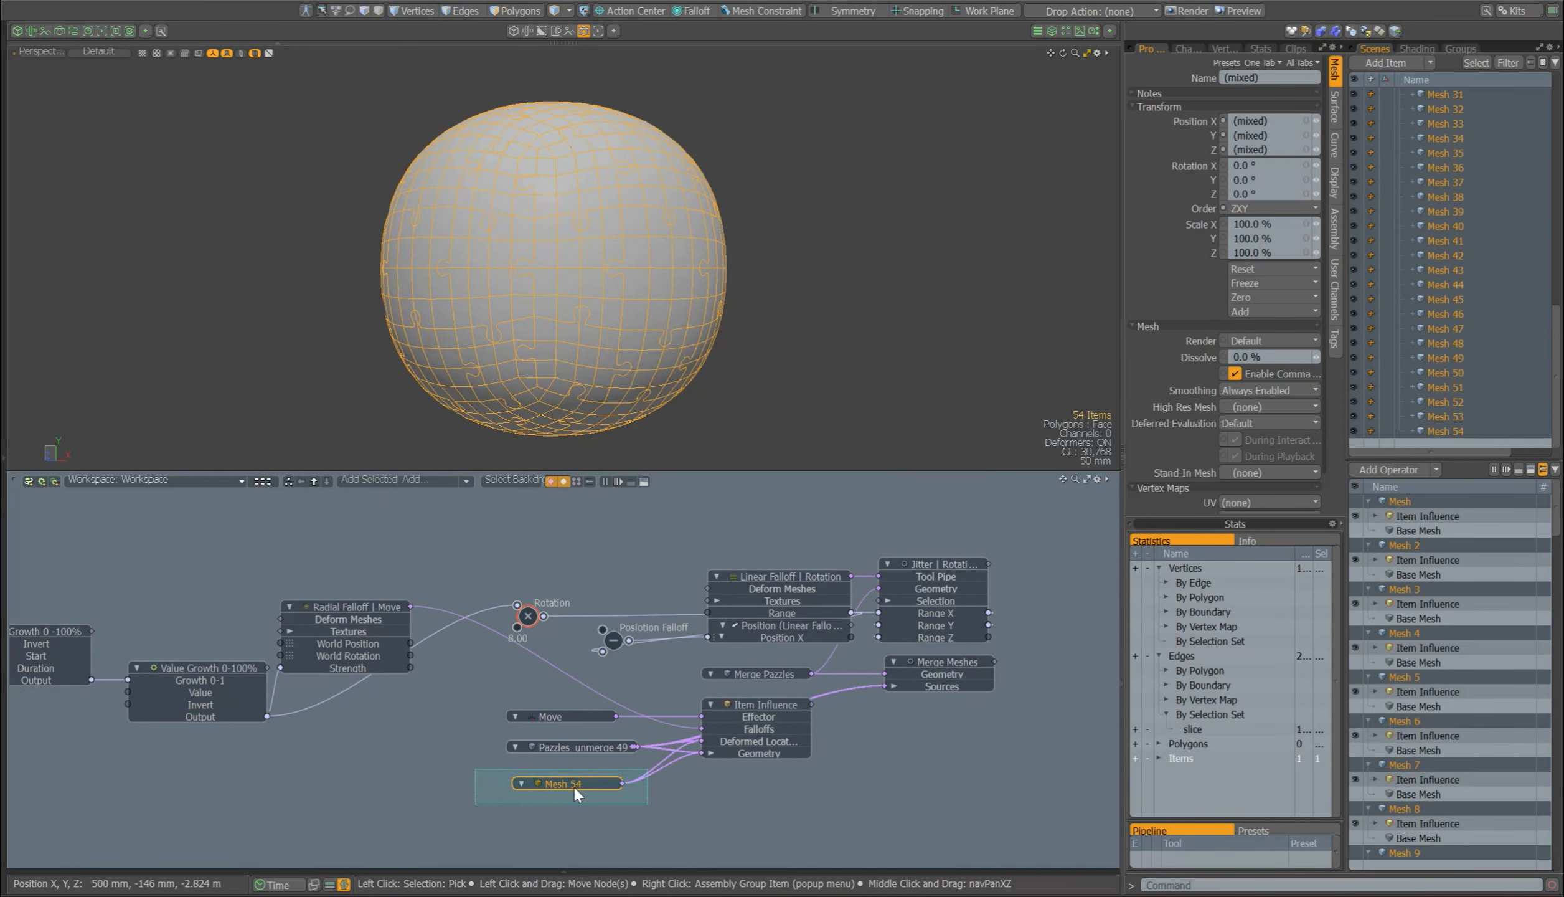
# Step: Delete the newly unmerged meshes and show the contents of the prepared Destruction group
pyautogui.press('Delete')
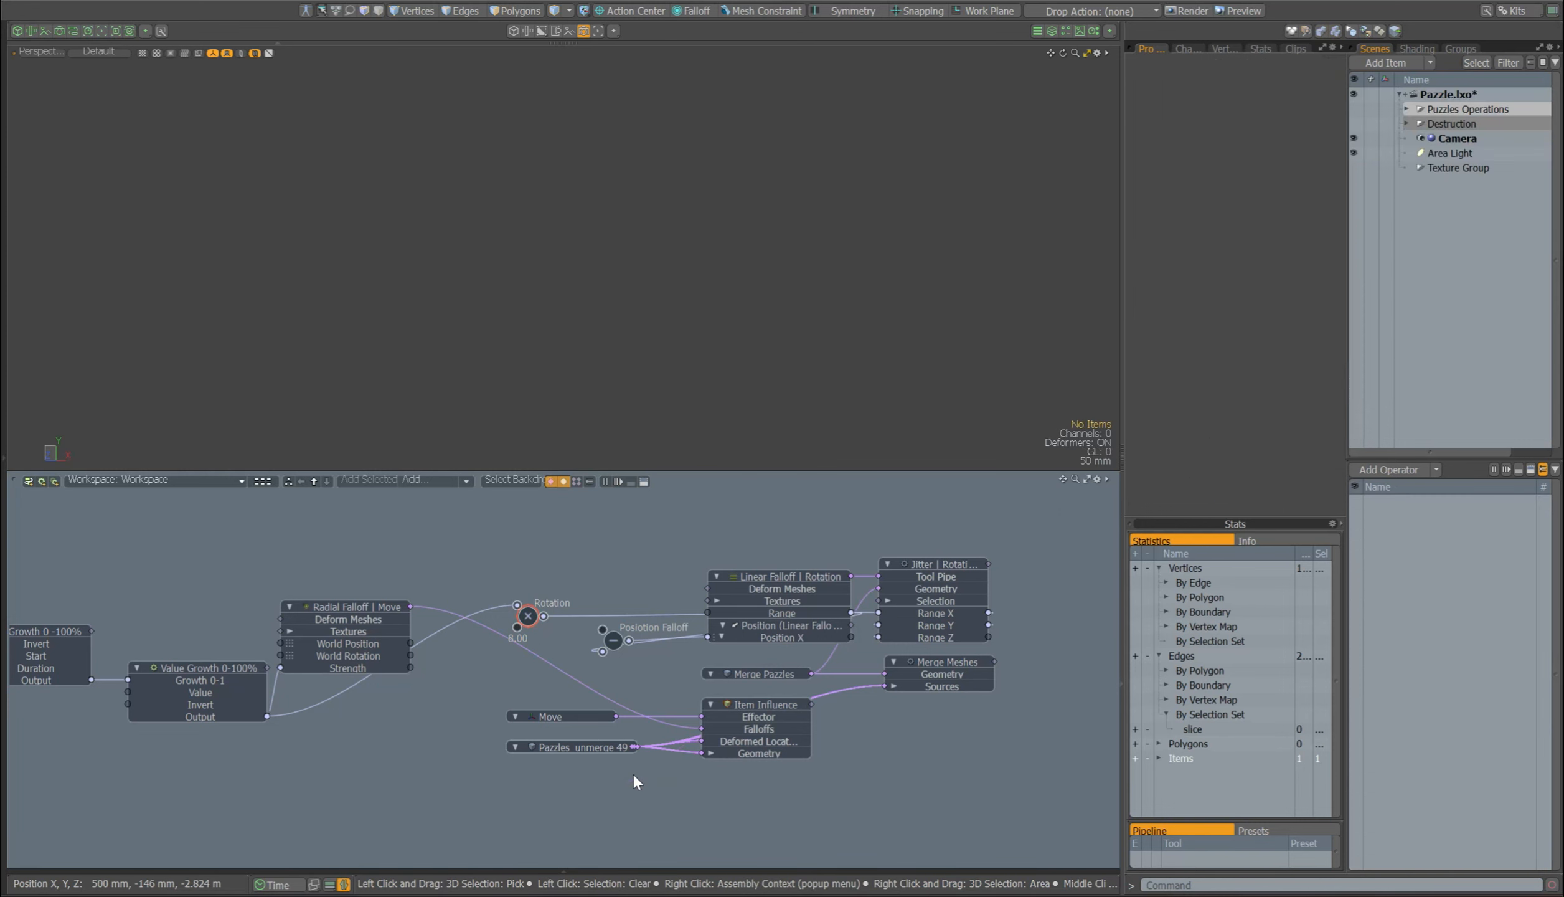
pyautogui.click(1406, 123)
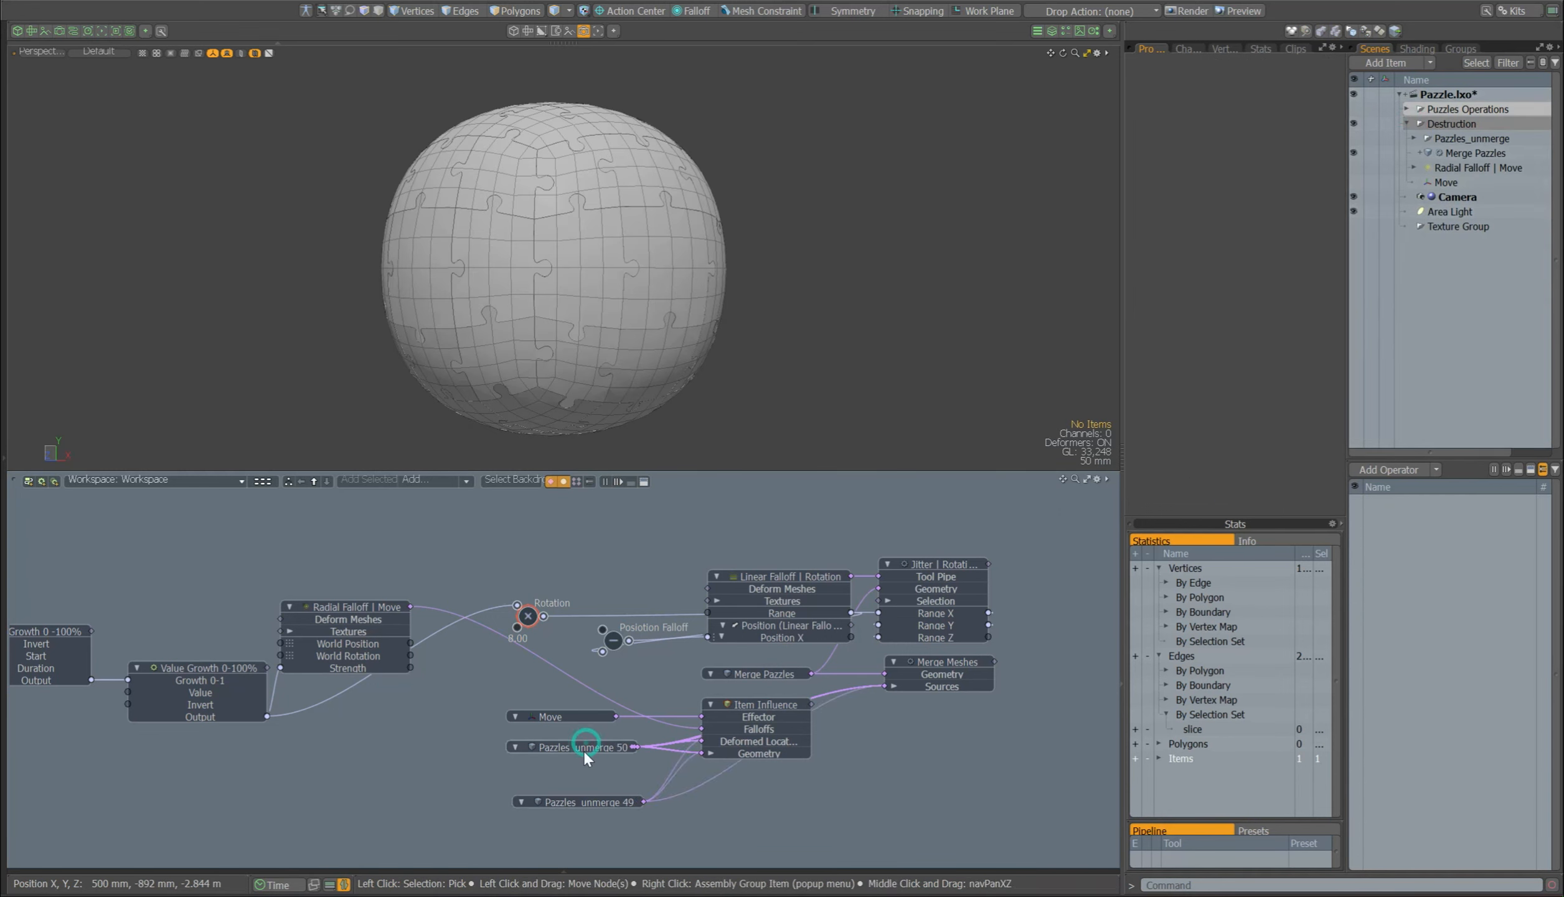
# Step: Inspect the Item Influence settings, find Item Influence among the schematic's addable nodes, and check the Move locator's position
pyautogui.click(737, 710)
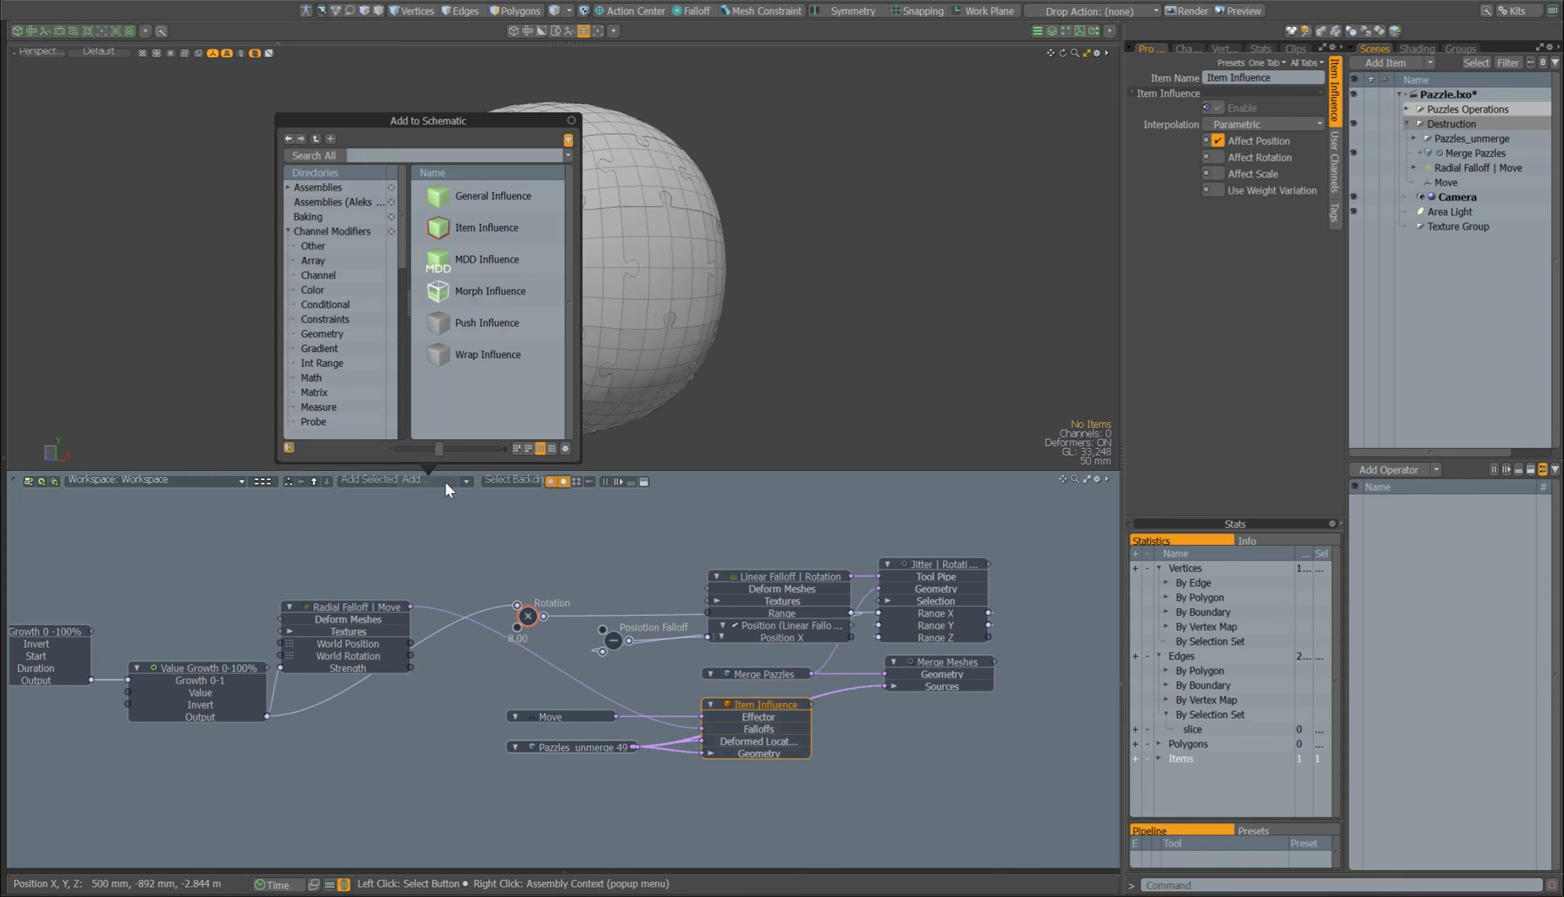
pyautogui.click(488, 230)
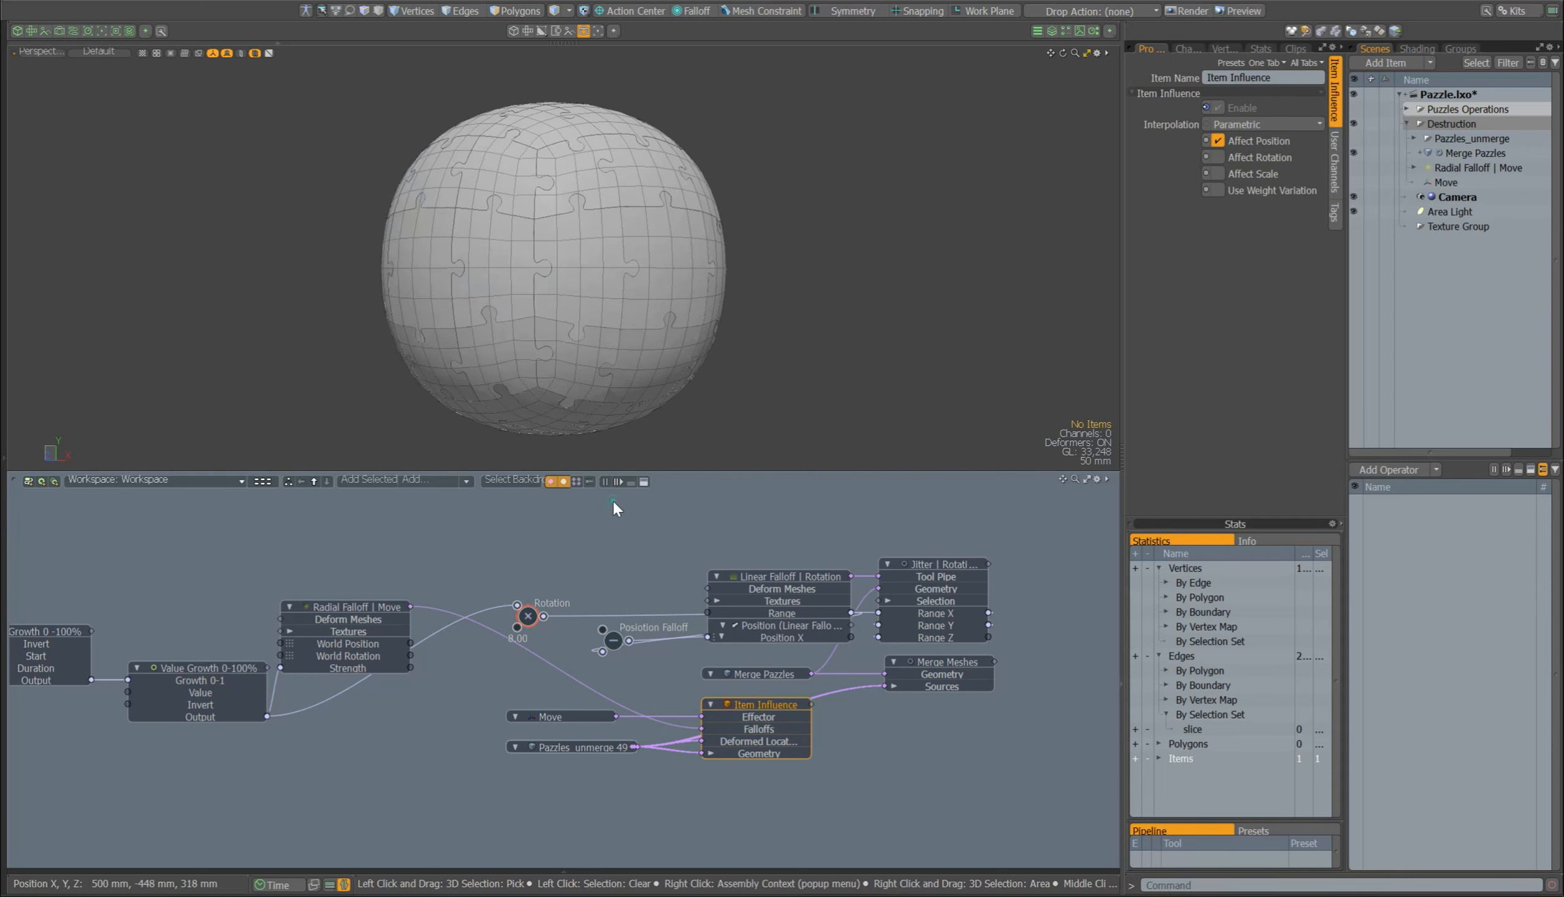
pyautogui.click(553, 717)
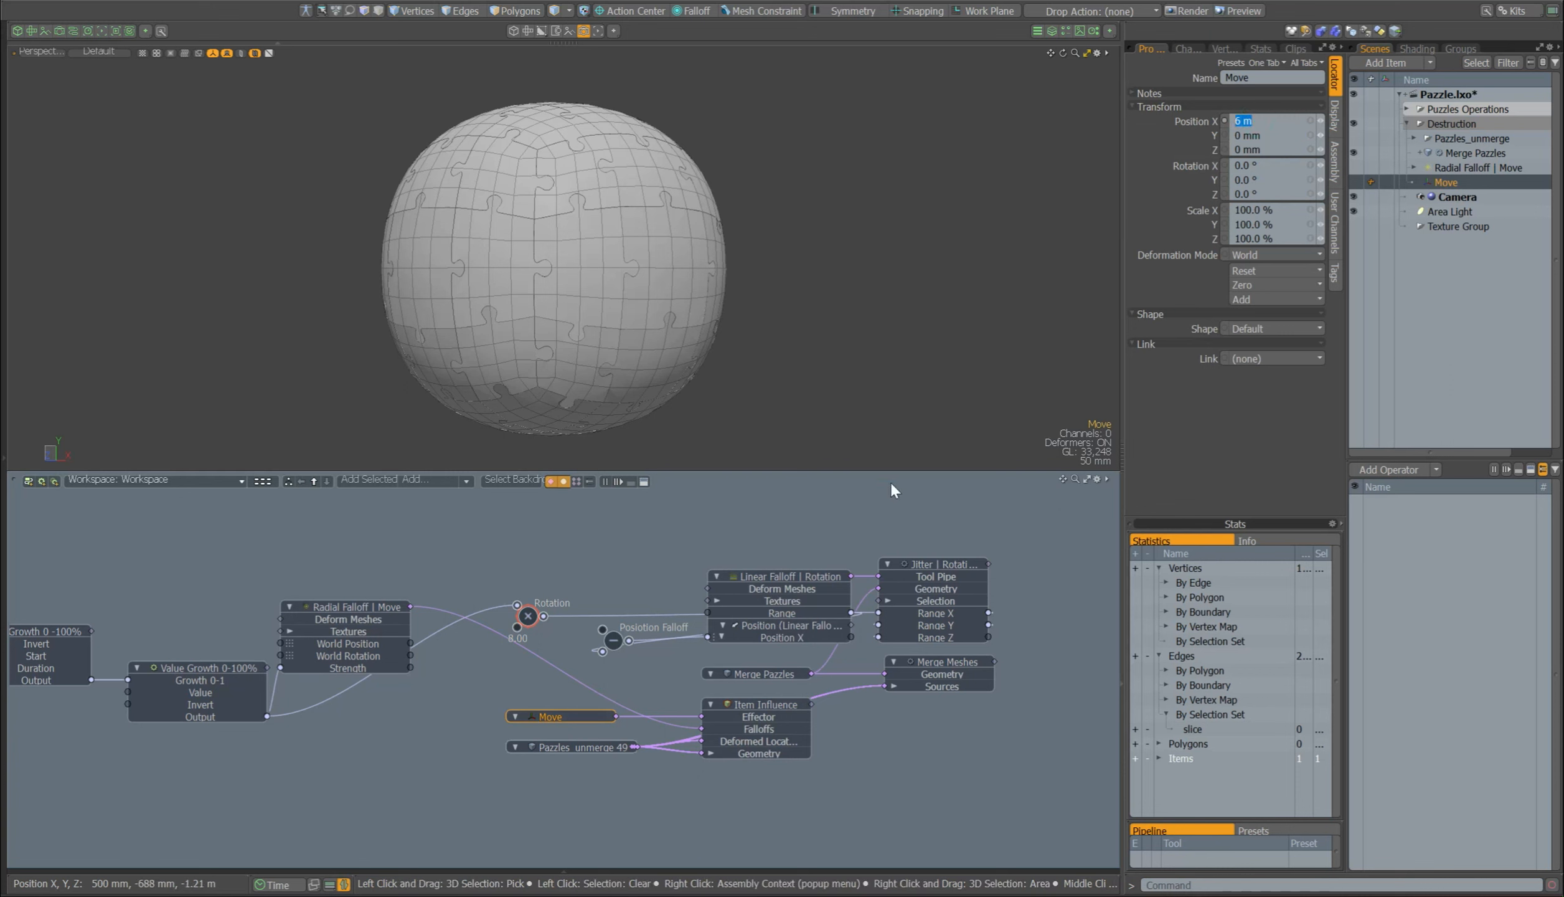
# Step: Inspect Radial Falloff | Move by briefly showing its falloff around the puzzle sphere
pyautogui.moveTo(356, 622); pyautogui.dragTo(444, 626, button='middle')
pyautogui.click(467, 630)
pyautogui.click(1354, 168)
pyautogui.keyDown('alt'); pyautogui.moveTo(741, 273); pyautogui.dragTo(842, 276); pyautogui.keyUp('alt')
pyautogui.click(1352, 168)
pyautogui.keyDown('alt'); pyautogui.moveTo(1112, 548); pyautogui.dragTo(946, 558); pyautogui.keyUp('alt')
# Step: Examine the Pazzles_unmerge pieces and Merge Pazzles, and open its Jitter | Rotation operation
pyautogui.click(464, 761)
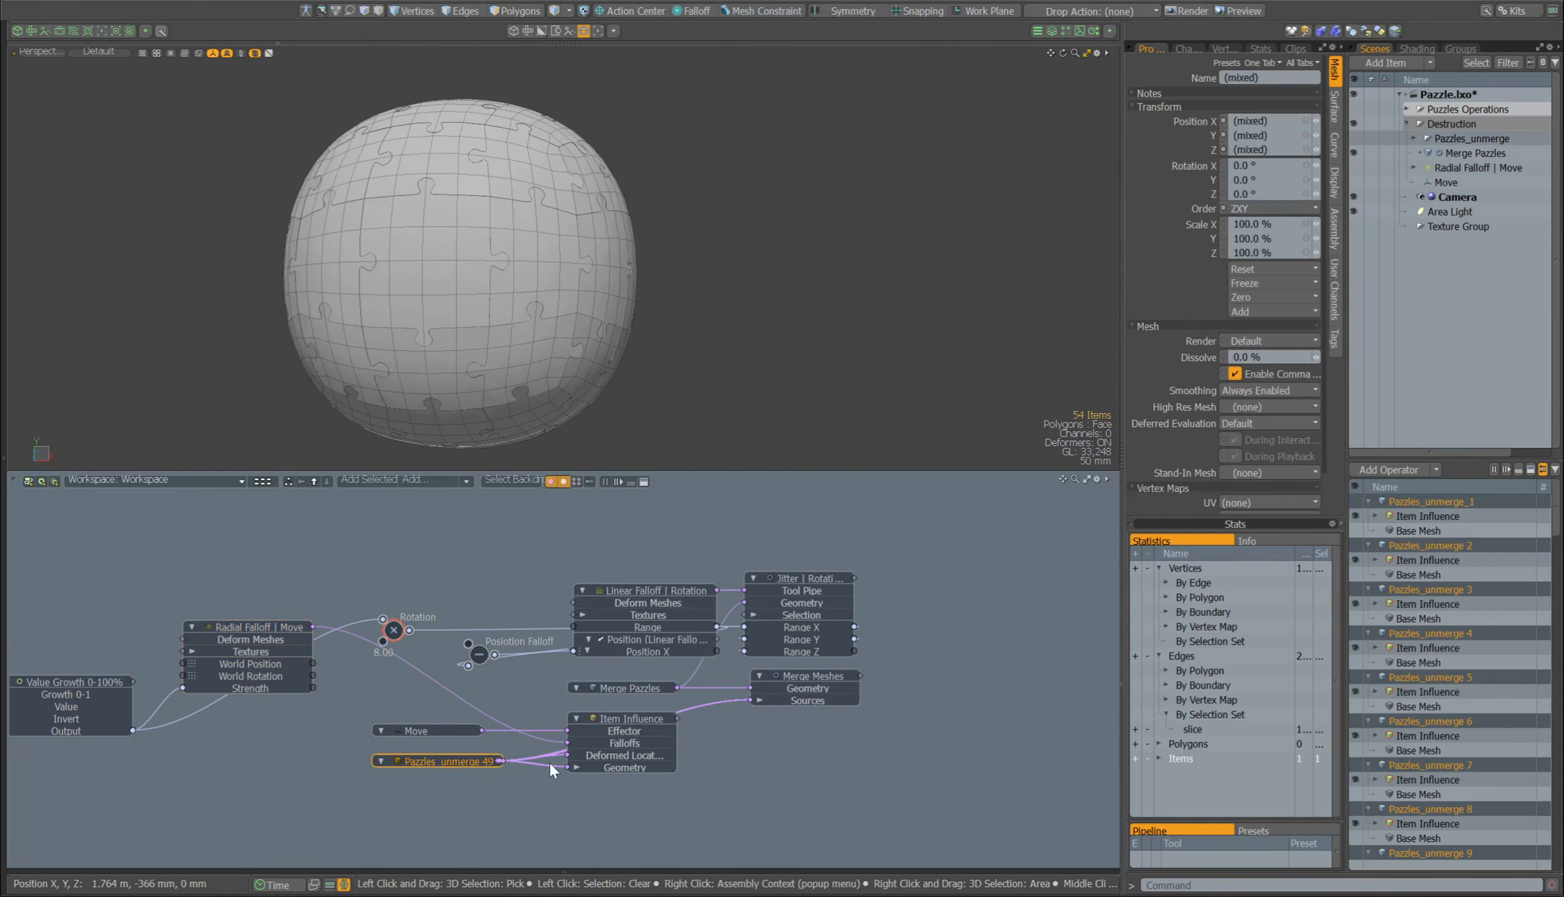
pyautogui.click(623, 689)
pyautogui.press('3')
pyautogui.moveTo(766, 175); pyautogui.dragTo(1310, 548, button='right')
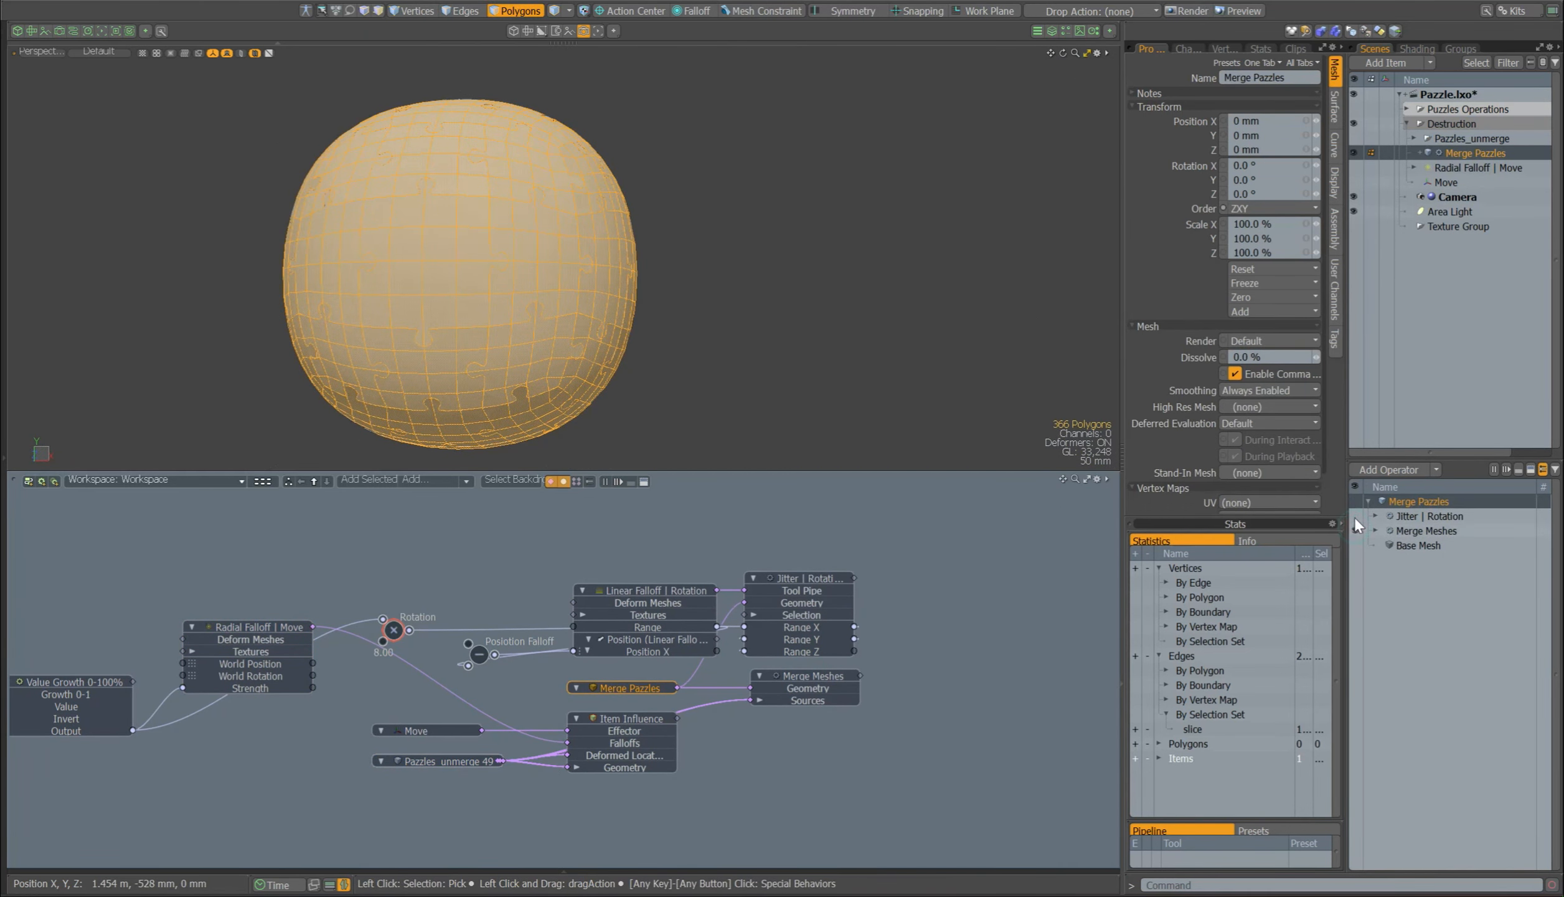
pyautogui.click(1403, 515)
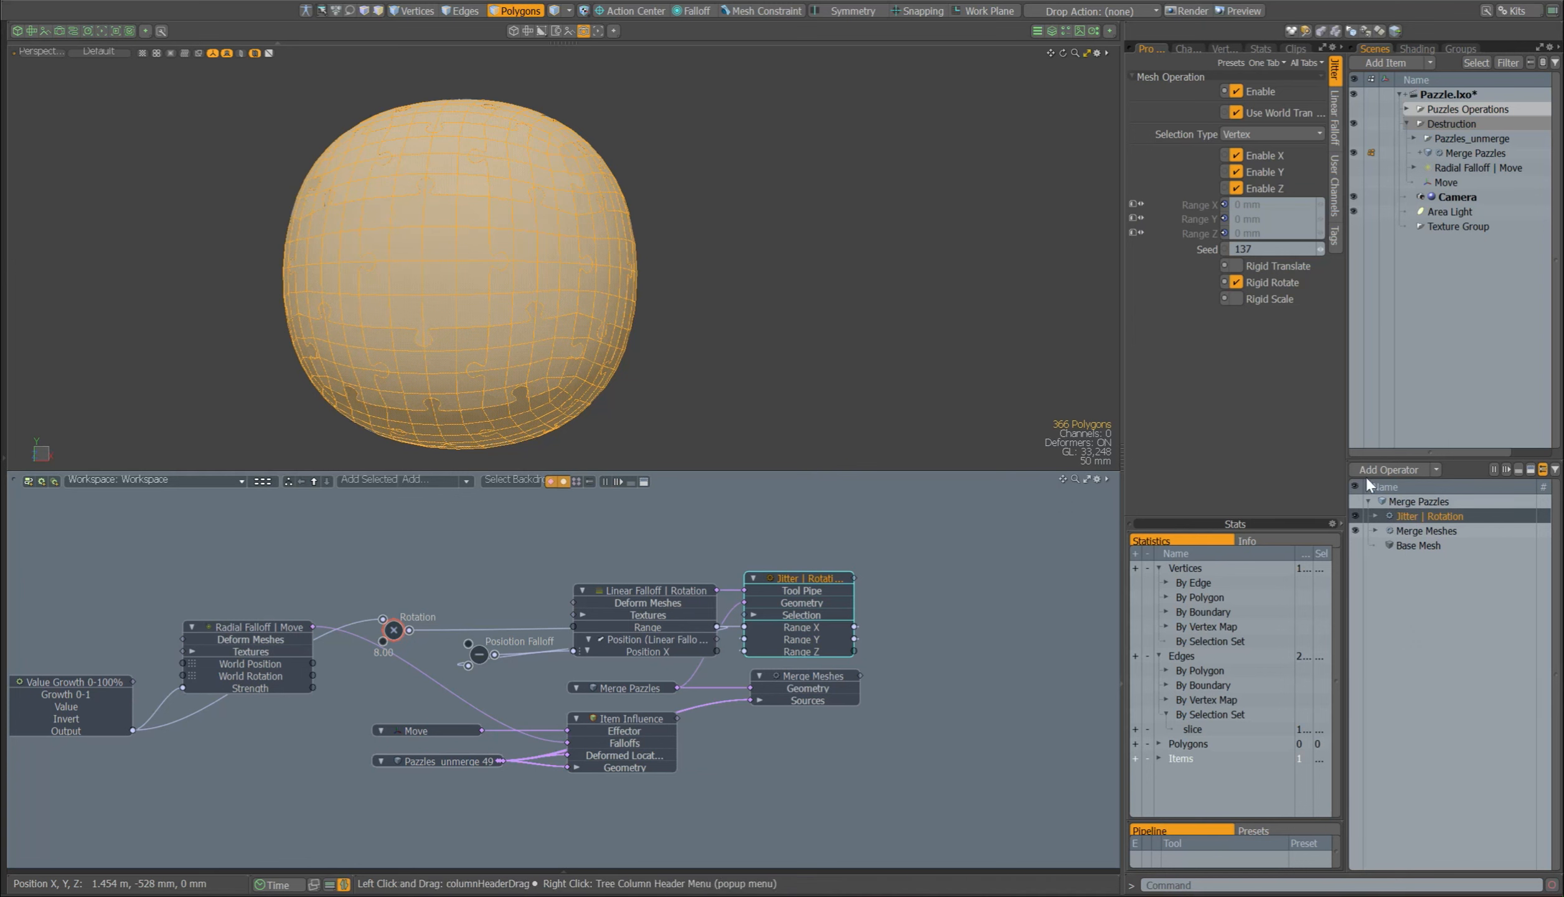
# Step: Show the timeline, scrub the destruction to frame 37 and compare the pieces with Jitter | Rotation toggled off and on
pyautogui.click(274, 884)
pyautogui.click(213, 389)
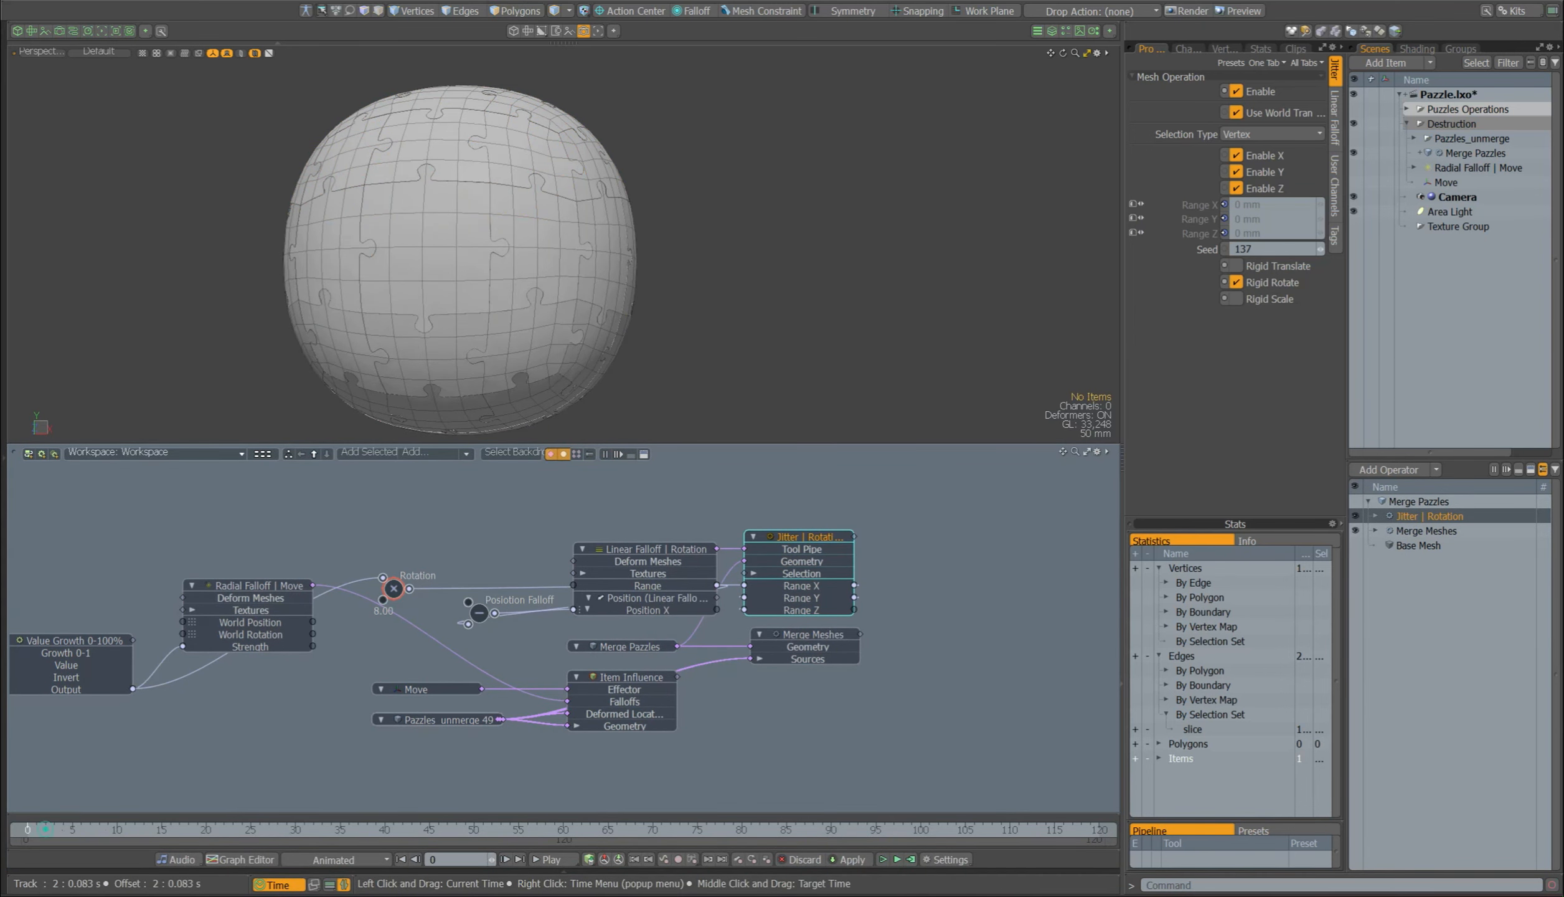
pyautogui.moveTo(45, 829); pyautogui.dragTo(363, 838)
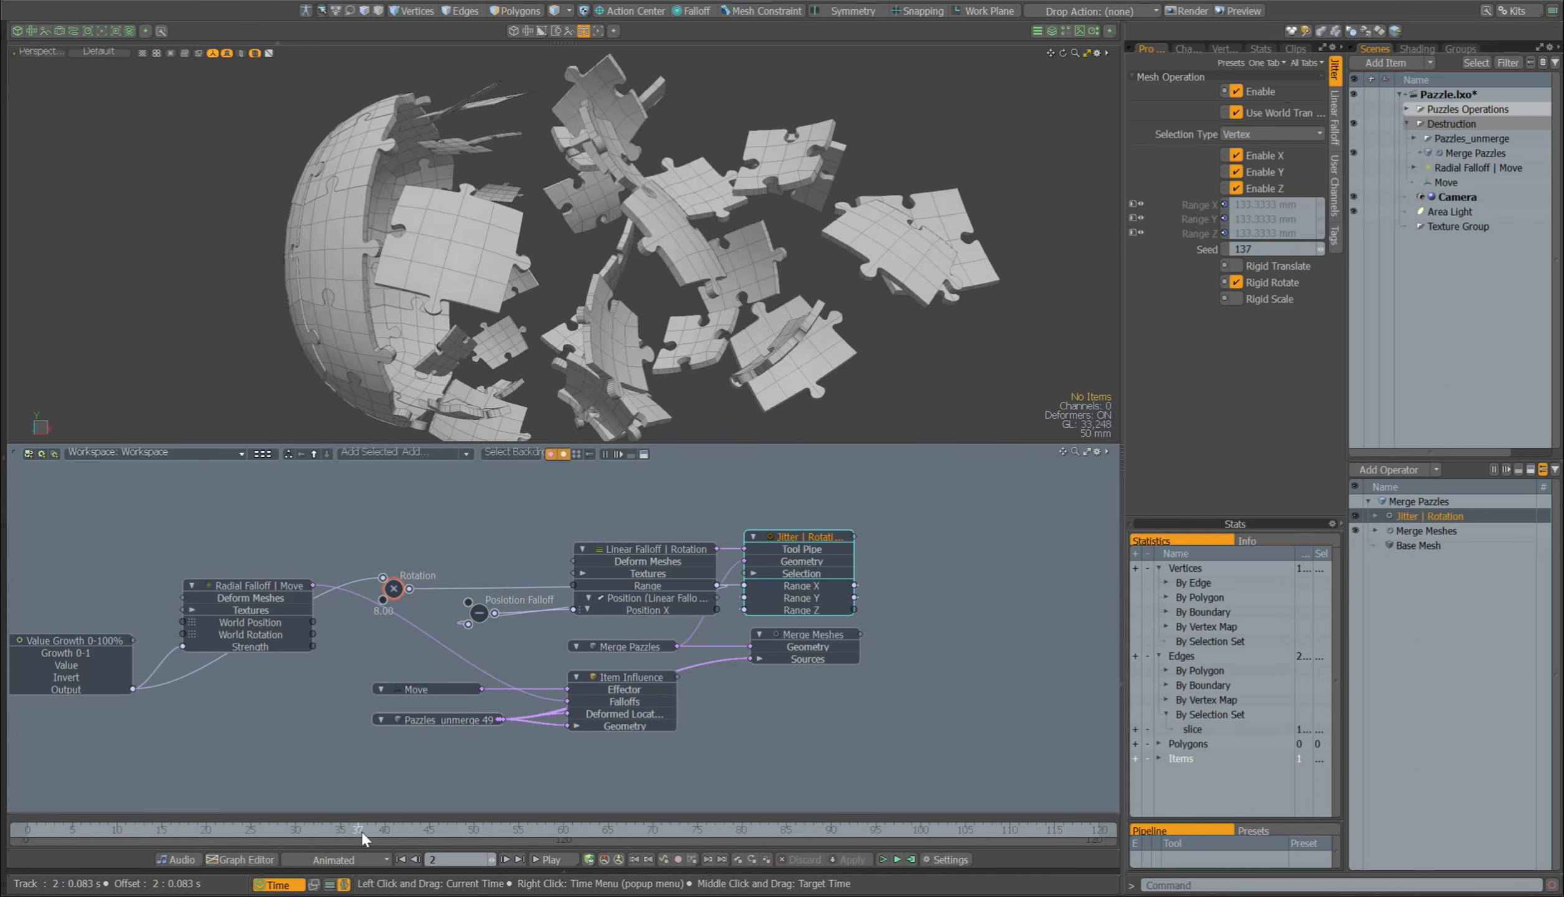
pyautogui.keyDown('alt'); pyautogui.moveTo(822, 380); pyautogui.dragTo(770, 366); pyautogui.keyUp('alt')
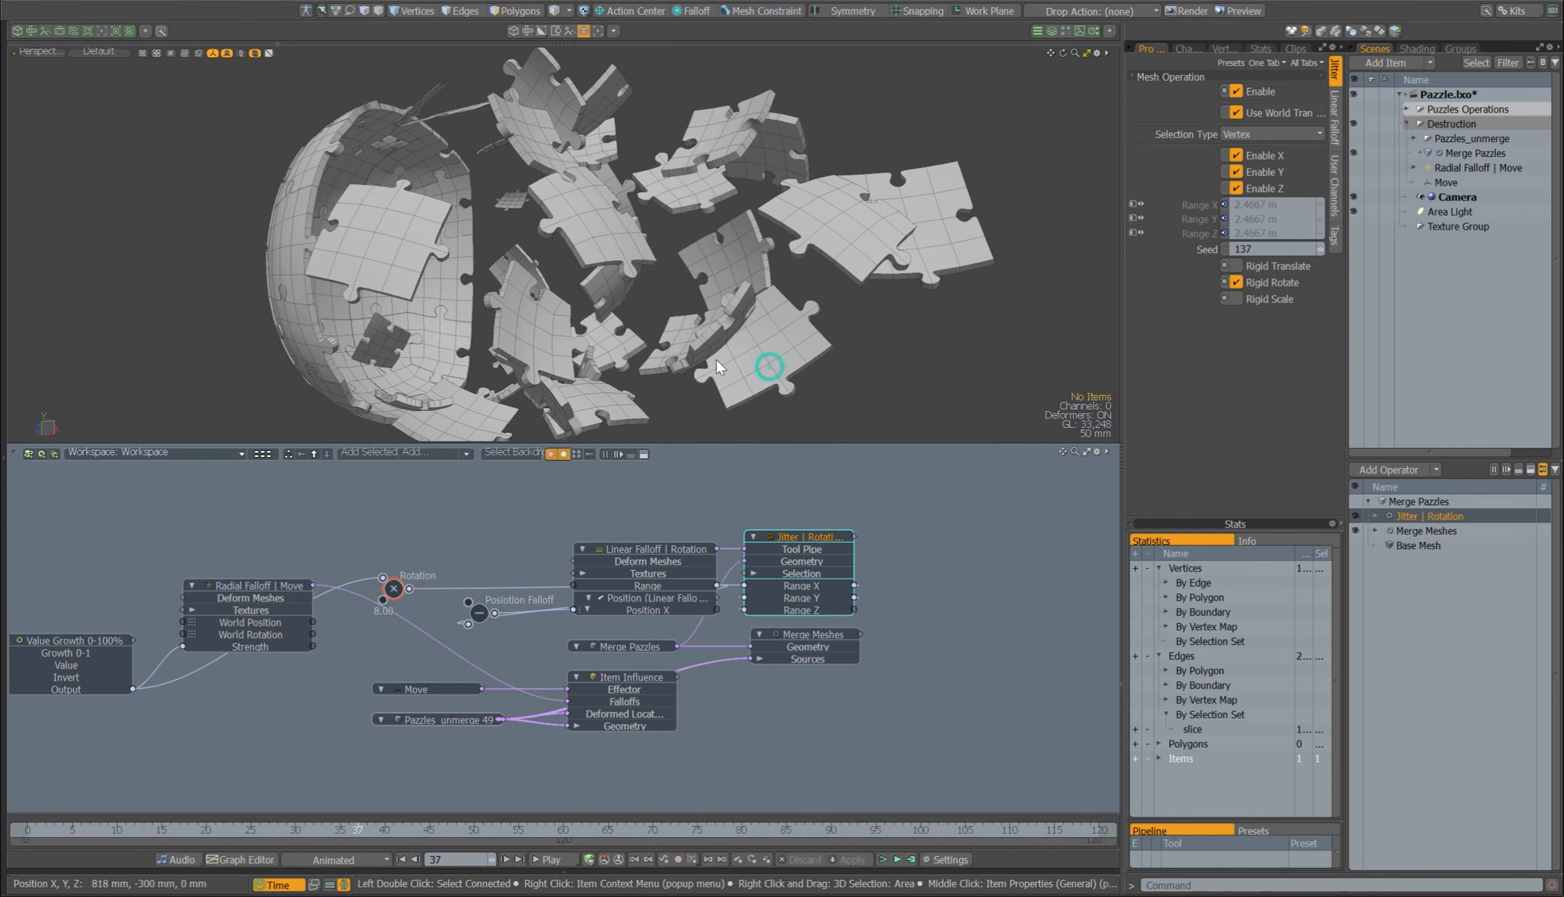
pyautogui.click(1355, 516)
pyautogui.click(1355, 516)
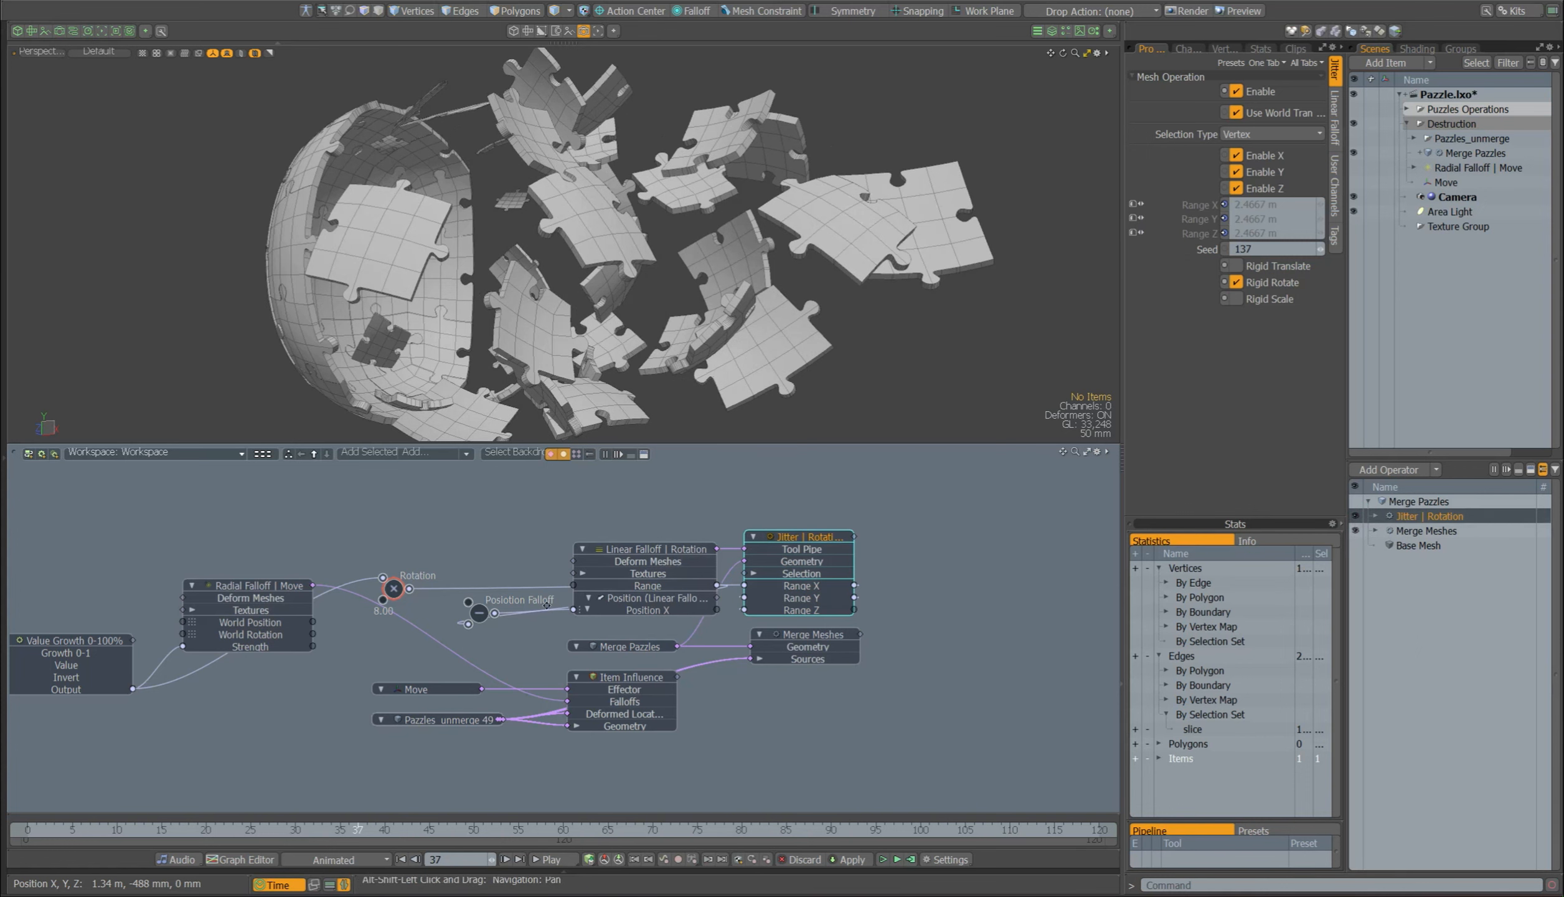
# Step: Inspect the Growth 0-100% and Value Growth 0-100% nodes that drive the radial falloff in the schematic
pyautogui.keyDown('alt'); pyautogui.moveTo(349, 613); pyautogui.dragTo(795, 616); pyautogui.keyUp('alt')
pyautogui.moveTo(547, 541); pyautogui.dragTo(328, 769, button='right')
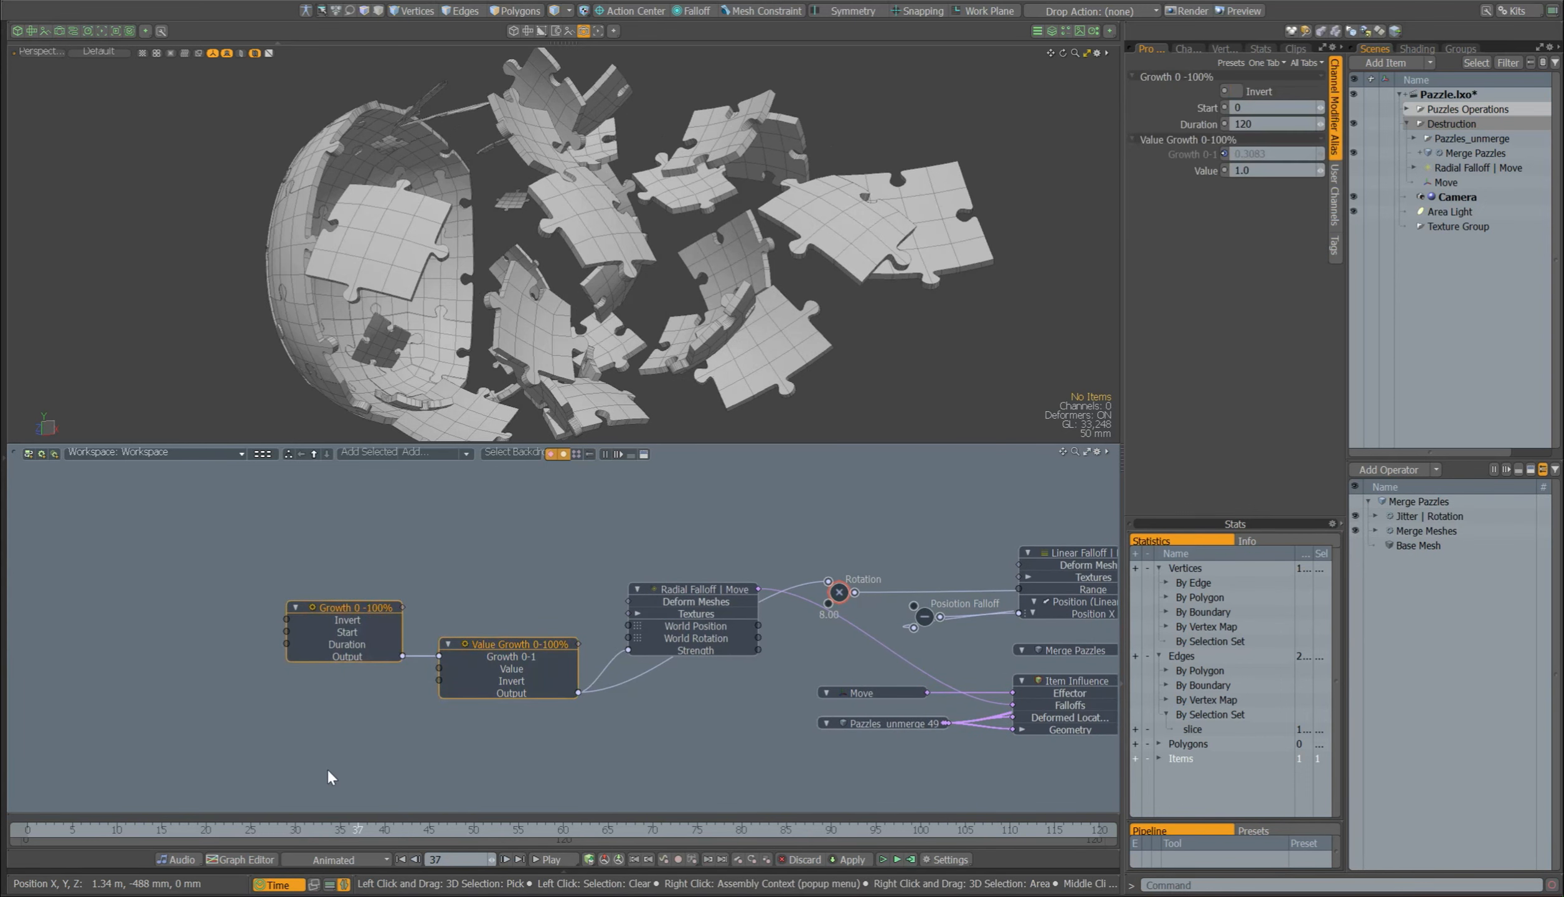
pyautogui.click(553, 738)
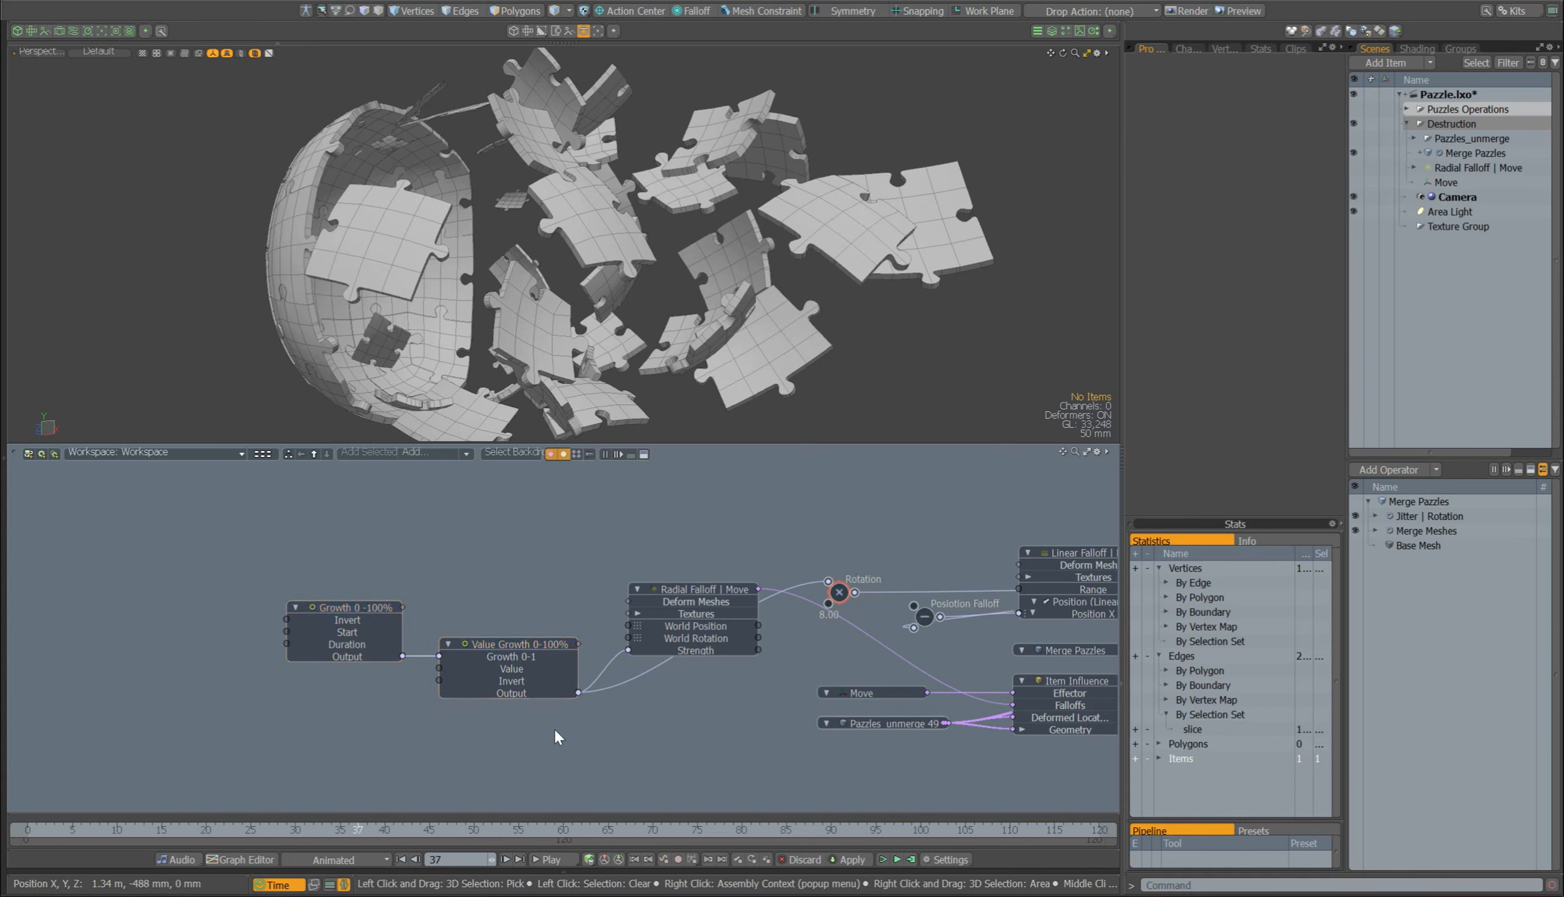
# Step: Hide the schematic, rewind the destruction animation to frame 0 and play it back up to frame 82
pyautogui.click(345, 883)
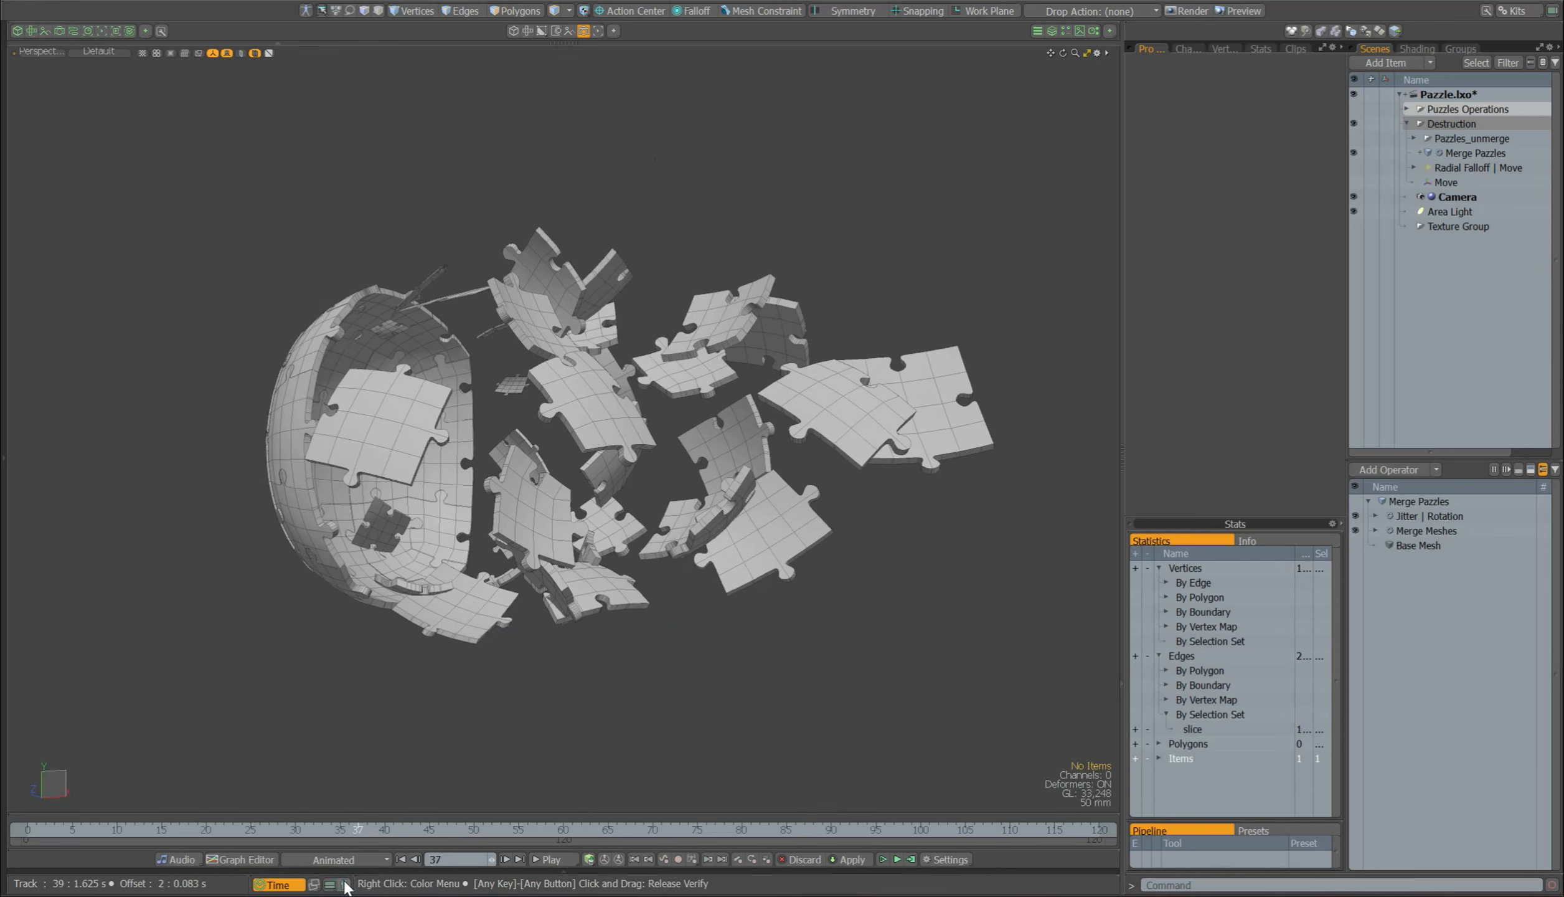
pyautogui.moveTo(362, 829); pyautogui.dragTo(26, 829)
pyautogui.keyDown('alt'); pyautogui.keyDown('shift'); pyautogui.moveTo(517, 598); pyautogui.dragTo(478, 586); pyautogui.keyUp('shift'); pyautogui.keyUp('alt')
pyautogui.click(552, 861)
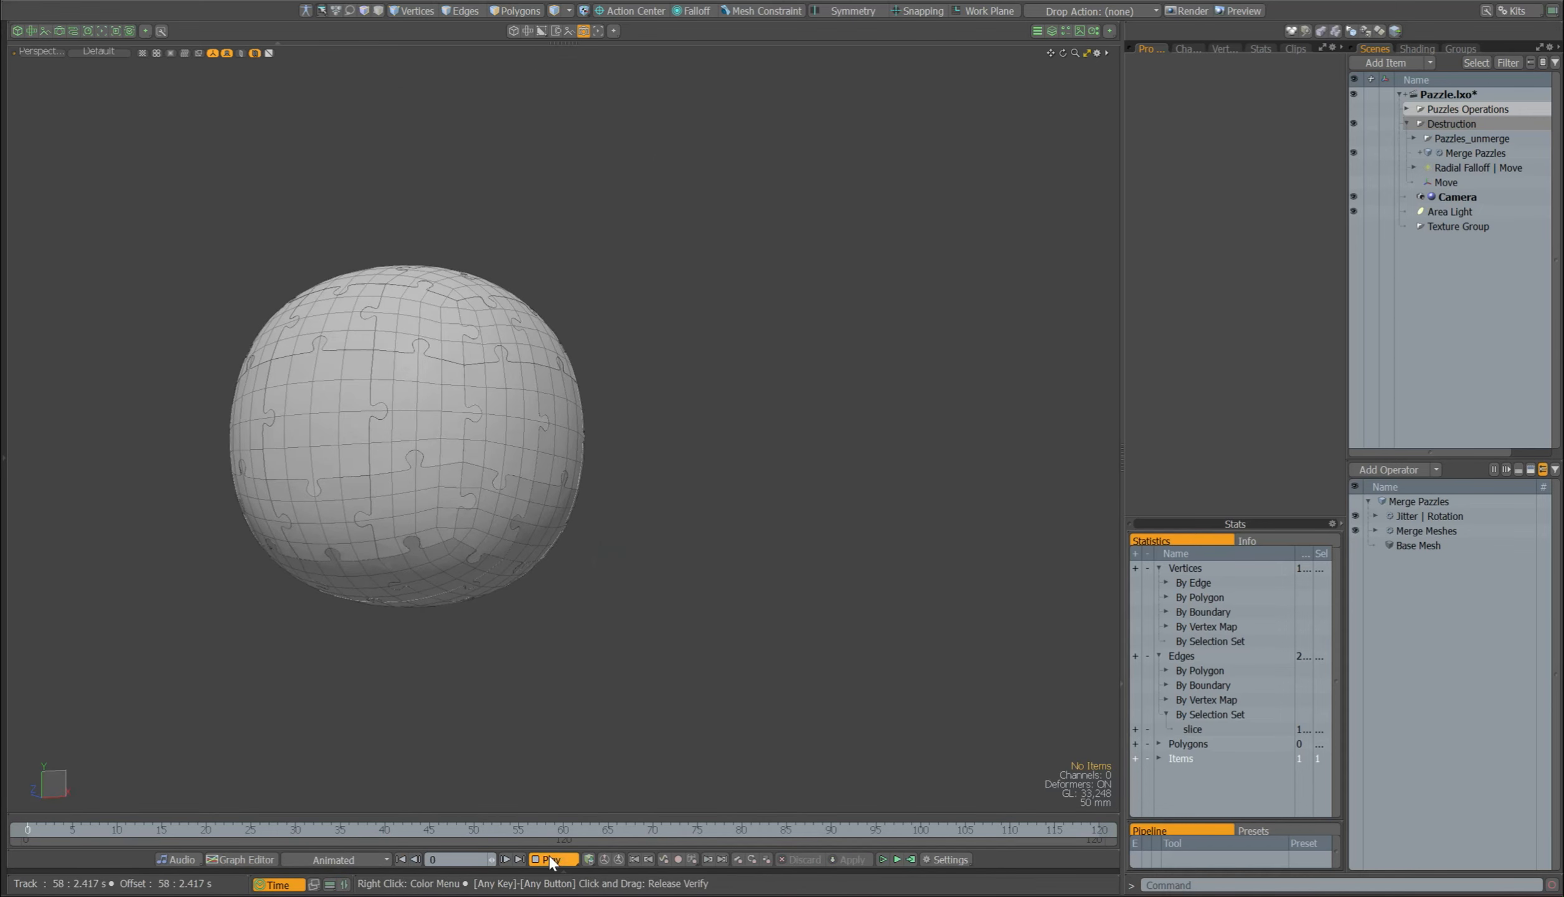
pyautogui.click(555, 858)
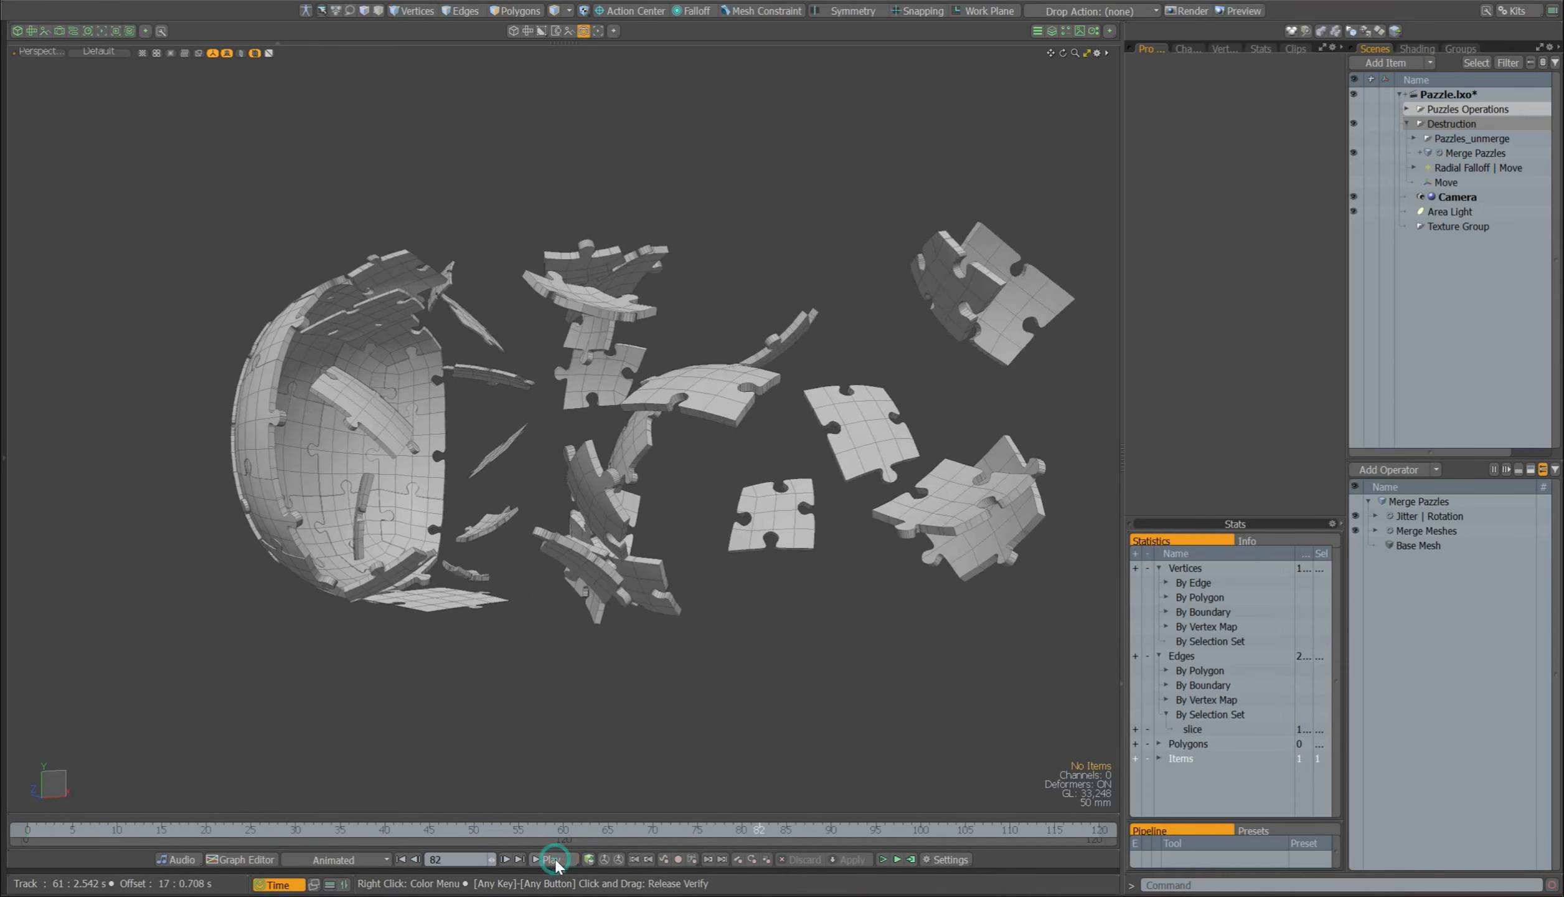
# Step: Go to frame 63, look at the scattering pieces through the Render Camera and open the render preview
pyautogui.click(589, 829)
pyautogui.hotkey('ctrl', 'space')
pyautogui.click(574, 418)
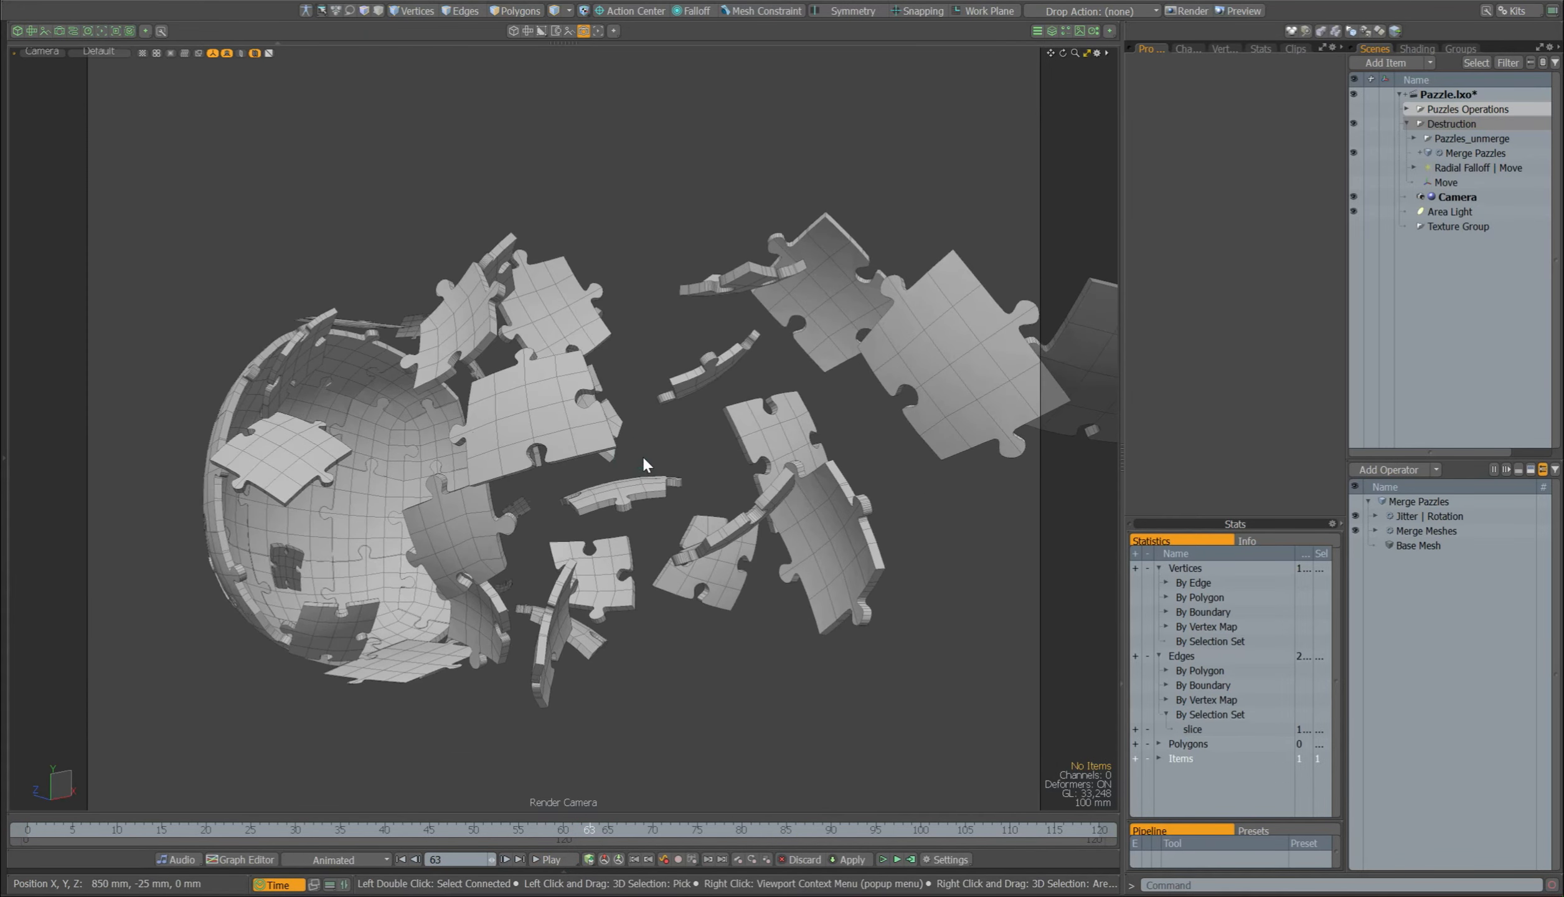
pyautogui.press('F8')
pyautogui.keyDown('ctrl'); pyautogui.keyDown('alt'); pyautogui.moveTo(873, 410); pyautogui.dragTo(846, 418); pyautogui.keyUp('alt'); pyautogui.keyUp('ctrl')
pyautogui.keyDown('alt'); pyautogui.moveTo(846, 417); pyautogui.dragTo(834, 417); pyautogui.keyUp('alt')
# Step: Open the Camera's effects settings and enable depth of field
pyautogui.click(1458, 197)
pyautogui.click(1335, 158)
pyautogui.click(1237, 91)
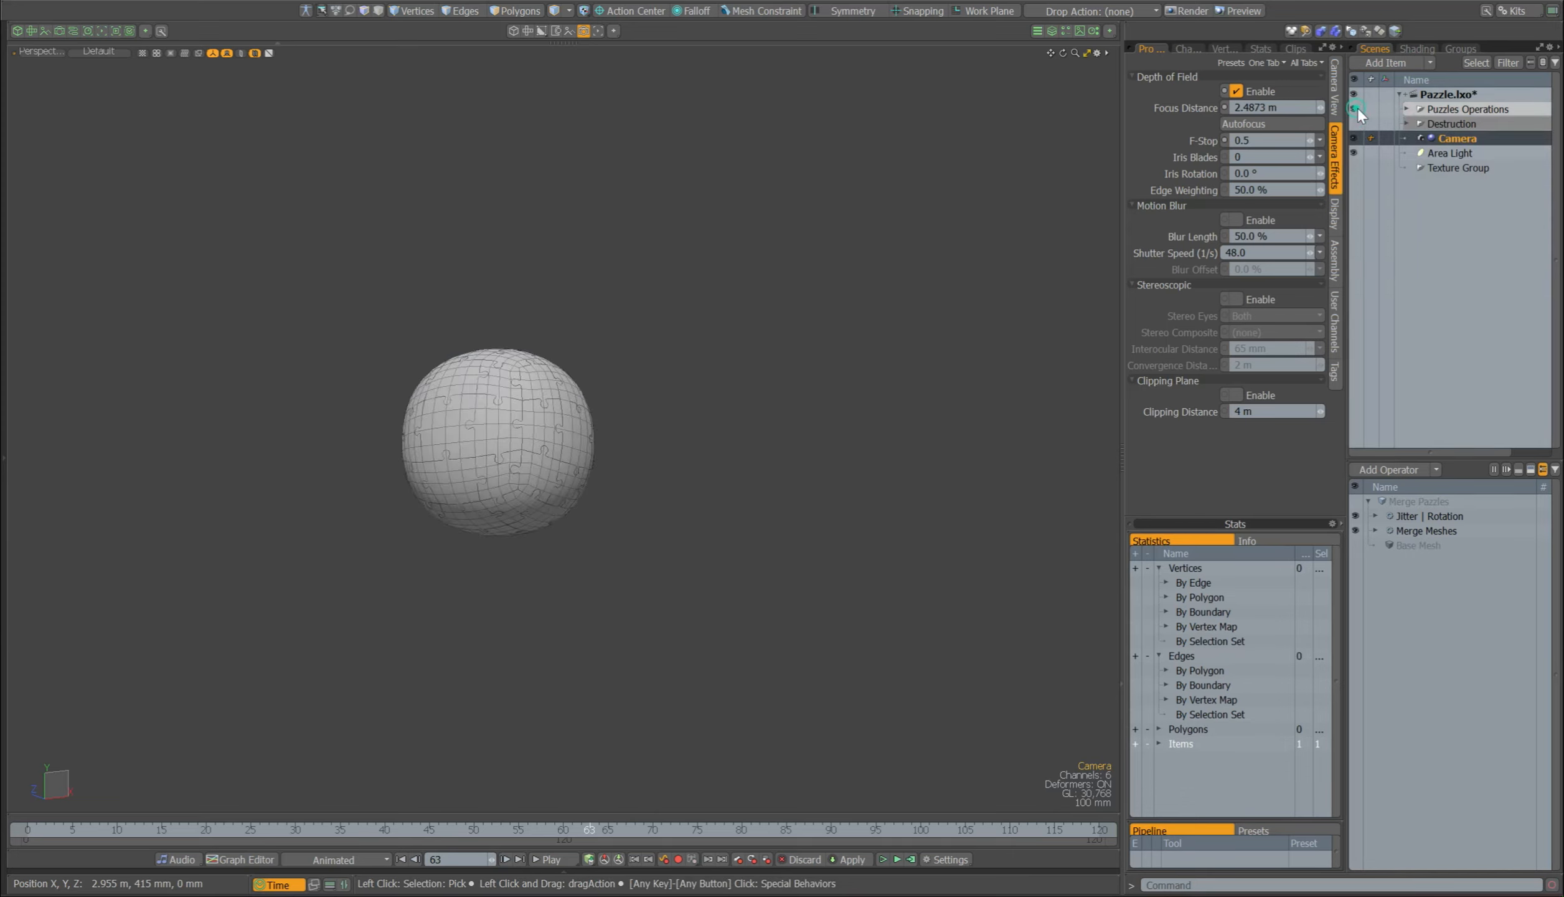
# Step: Select the 9. Puzzles mesh and briefly check one of its puzzle pieces
pyautogui.keyDown('alt'); pyautogui.moveTo(708, 484); pyautogui.dragTo(723, 411); pyautogui.keyUp('alt')
pyautogui.doubleClick(726, 405)
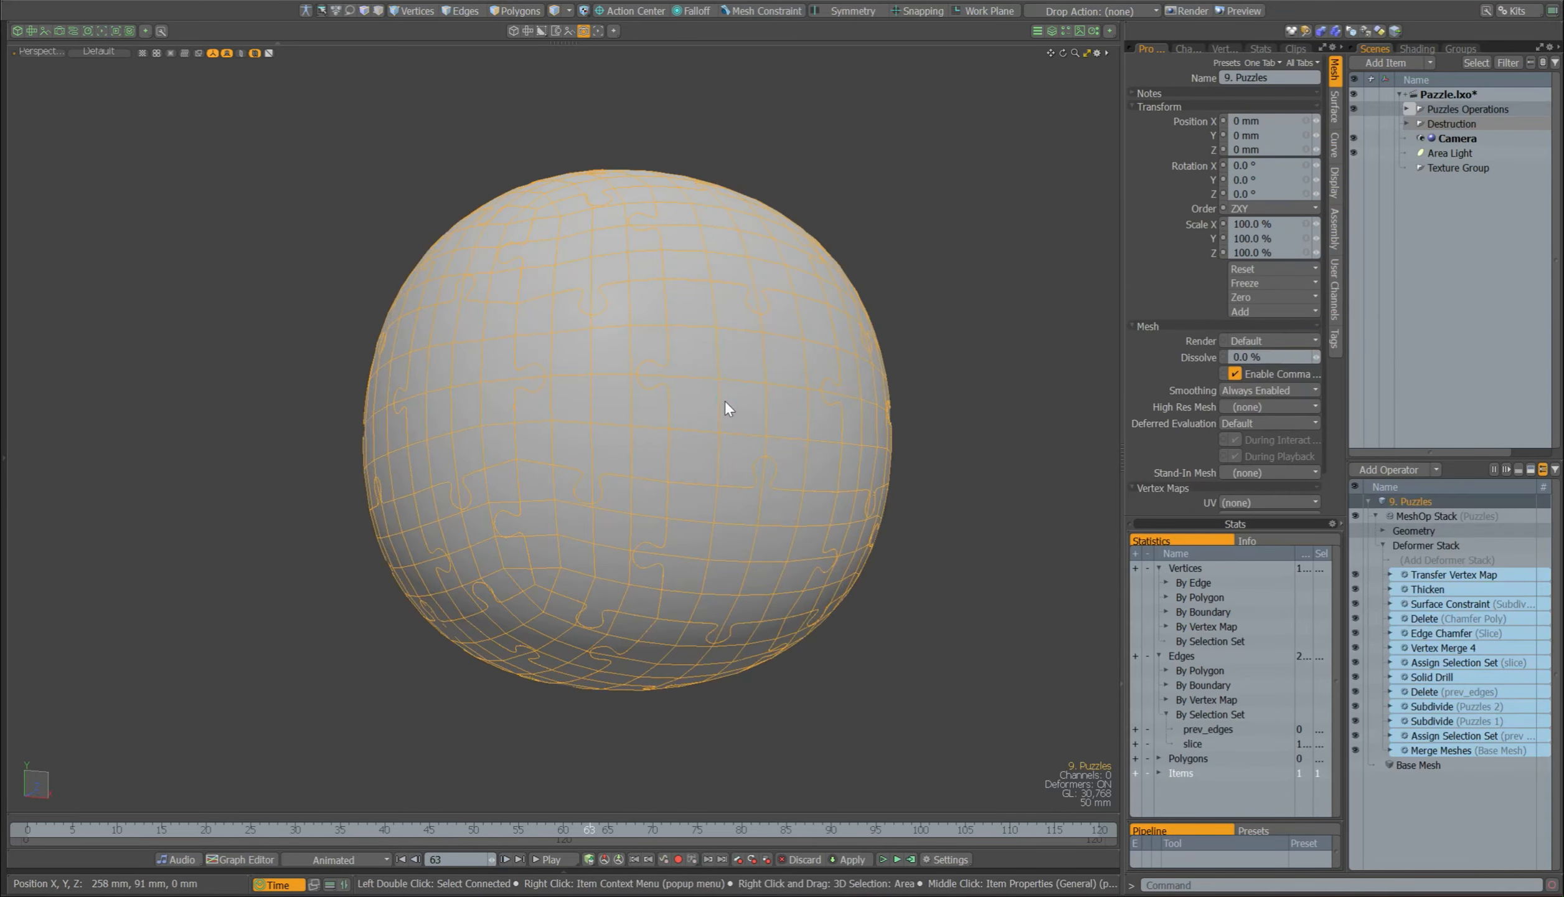
pyautogui.doubleClick(732, 395)
pyautogui.click(919, 541)
pyautogui.keyDown('alt'); pyautogui.moveTo(915, 548); pyautogui.dragTo(933, 546); pyautogui.keyUp('alt')
# Step: Select the Sphere operation of the base shape in the schematic and set its Subdivision Level to 3
pyautogui.click(344, 884)
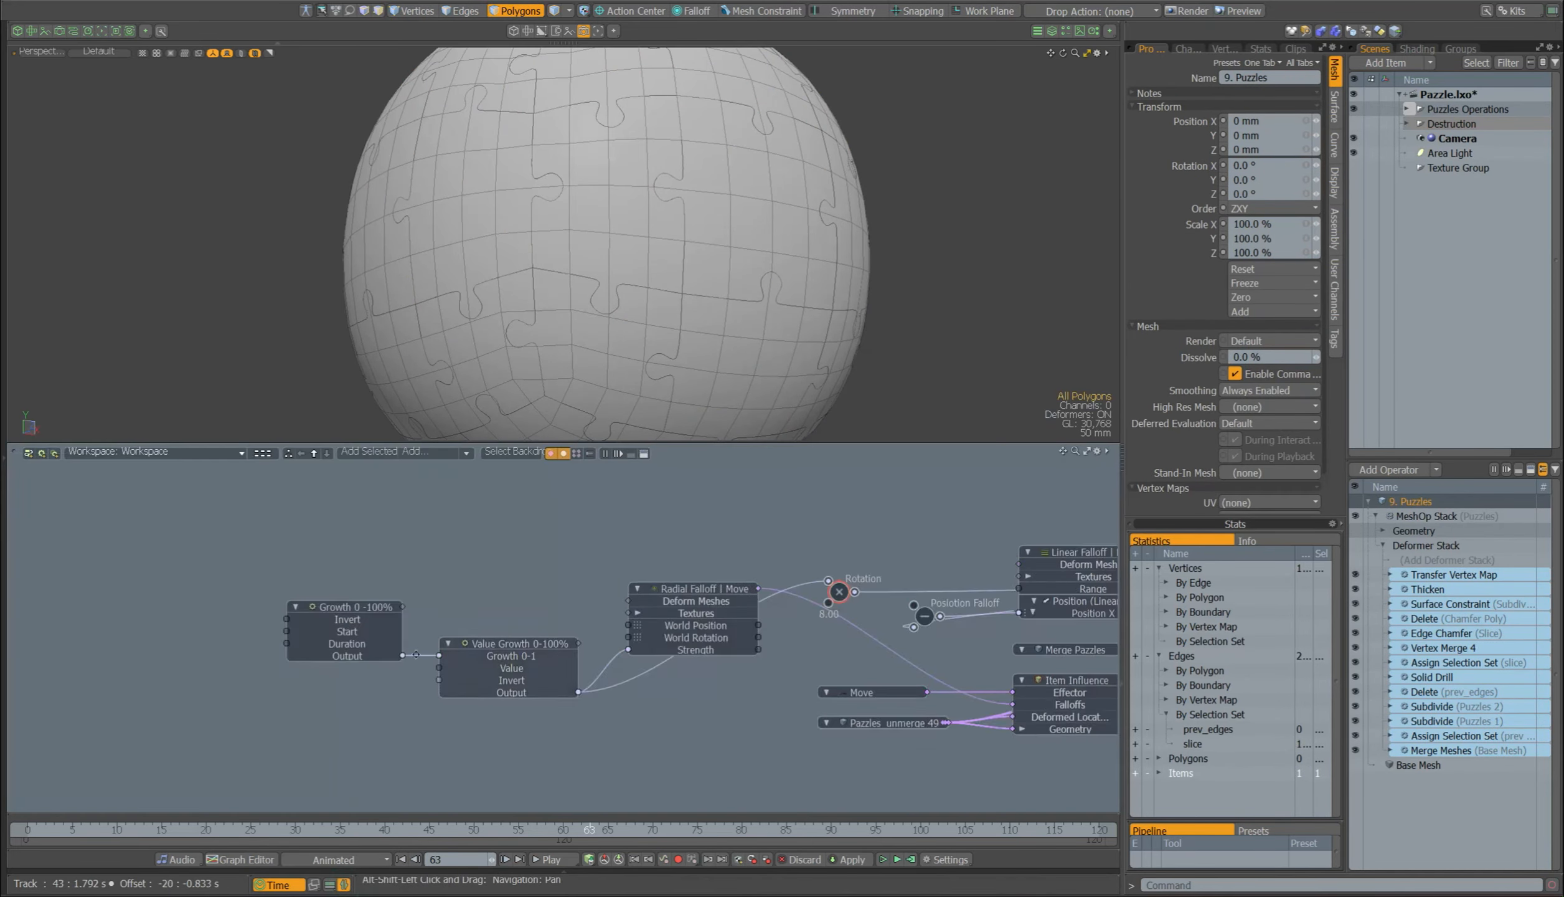
pyautogui.keyDown('alt'); pyautogui.keyDown('shift'); pyautogui.moveTo(311, 636); pyautogui.dragTo(872, 672); pyautogui.keyUp('shift'); pyautogui.keyUp('alt')
pyautogui.keyDown('alt'); pyautogui.keyDown('shift'); pyautogui.moveTo(272, 666); pyautogui.dragTo(638, 719); pyautogui.keyUp('shift'); pyautogui.keyUp('alt')
pyautogui.click(642, 620)
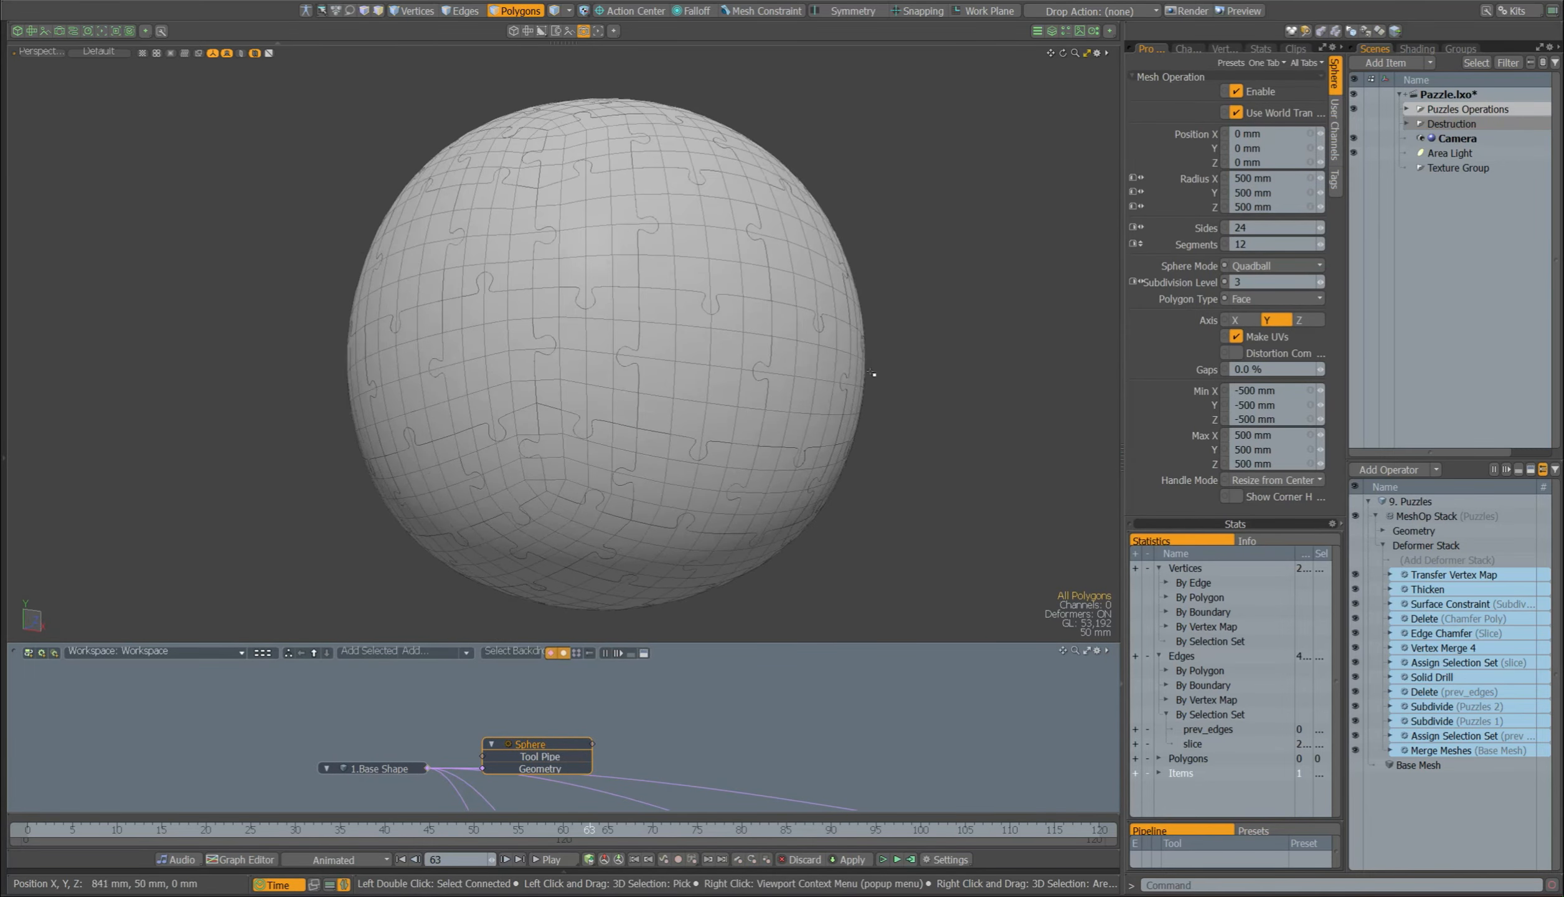
# Step: Set the sphere's Subdivision Level to 4 and check a single piece of the denser puzzle
pyautogui.doubleClick(722, 366)
pyautogui.keyDown('alt'); pyautogui.moveTo(629, 375); pyautogui.dragTo(944, 396); pyautogui.keyUp('alt')
pyautogui.click(943, 396)
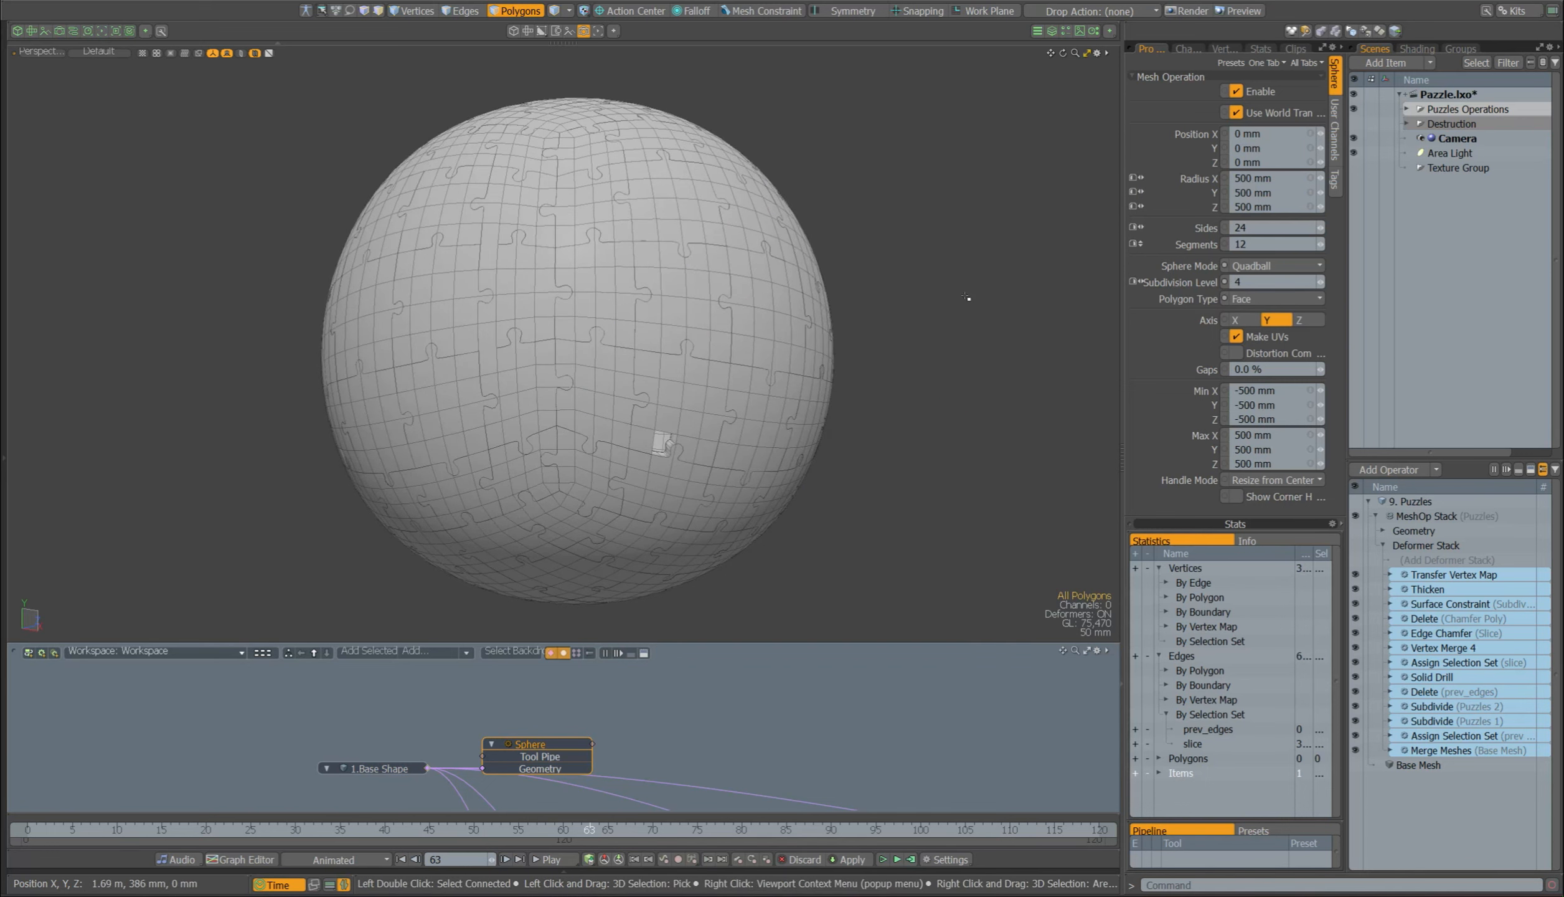
pyautogui.keyDown('alt'); pyautogui.moveTo(967, 297); pyautogui.dragTo(750, 322); pyautogui.keyUp('alt')
pyautogui.click(749, 322)
pyautogui.doubleClick(626, 247)
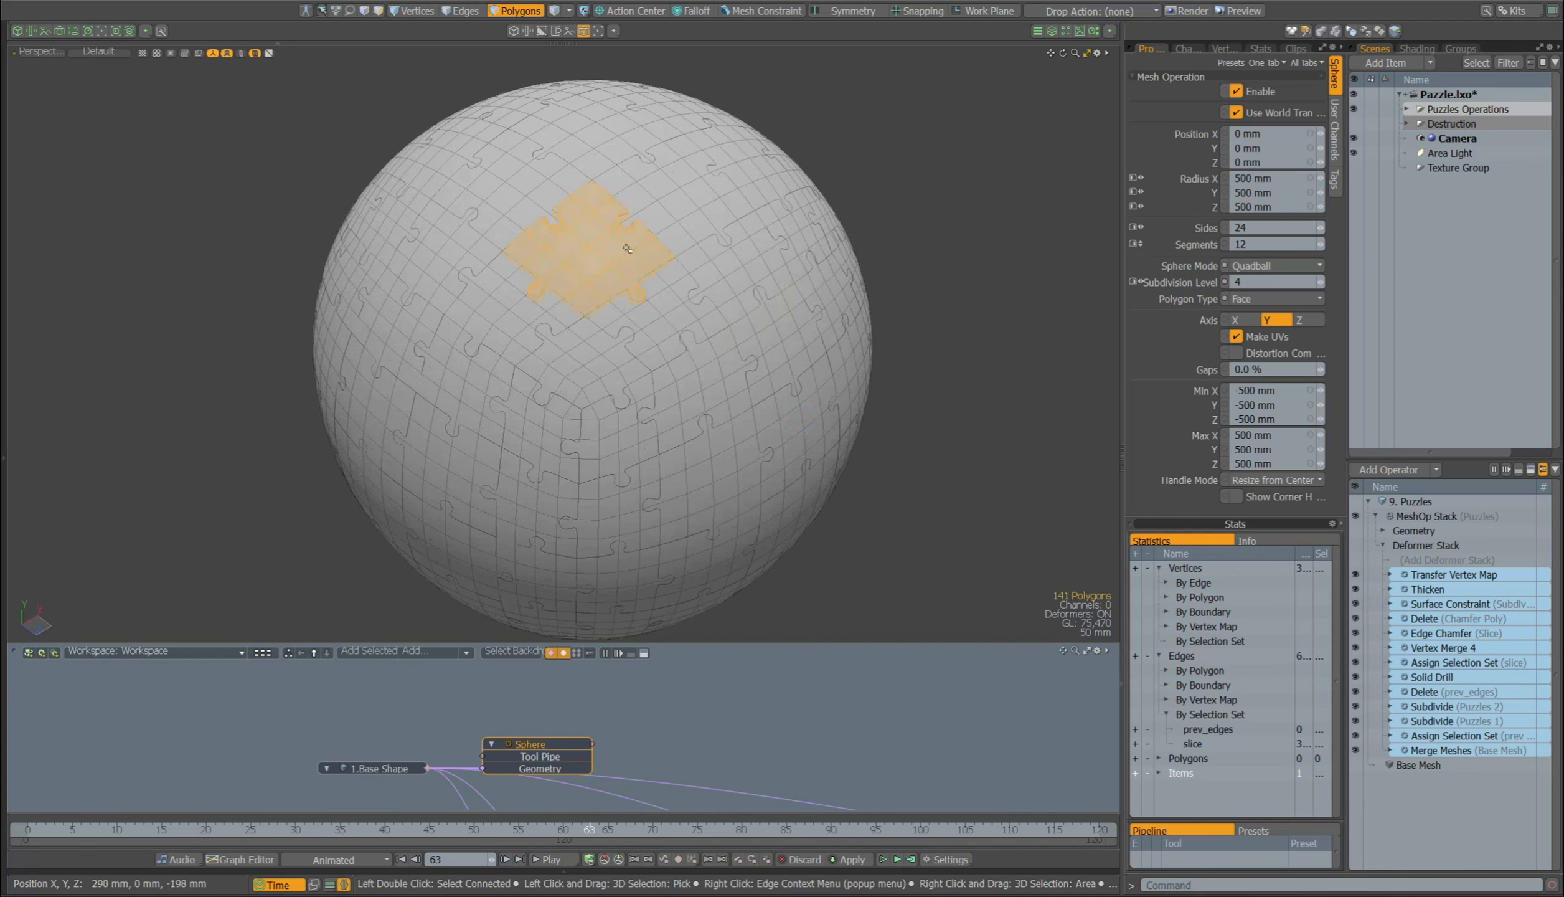
# Step: Set the sphere's Subdivision Level to 2 and check the resulting puzzle pieces around the sphere
pyautogui.moveTo(1249, 282); pyautogui.dragTo(1183, 287)
pyautogui.write('2')
pyautogui.press('Return')
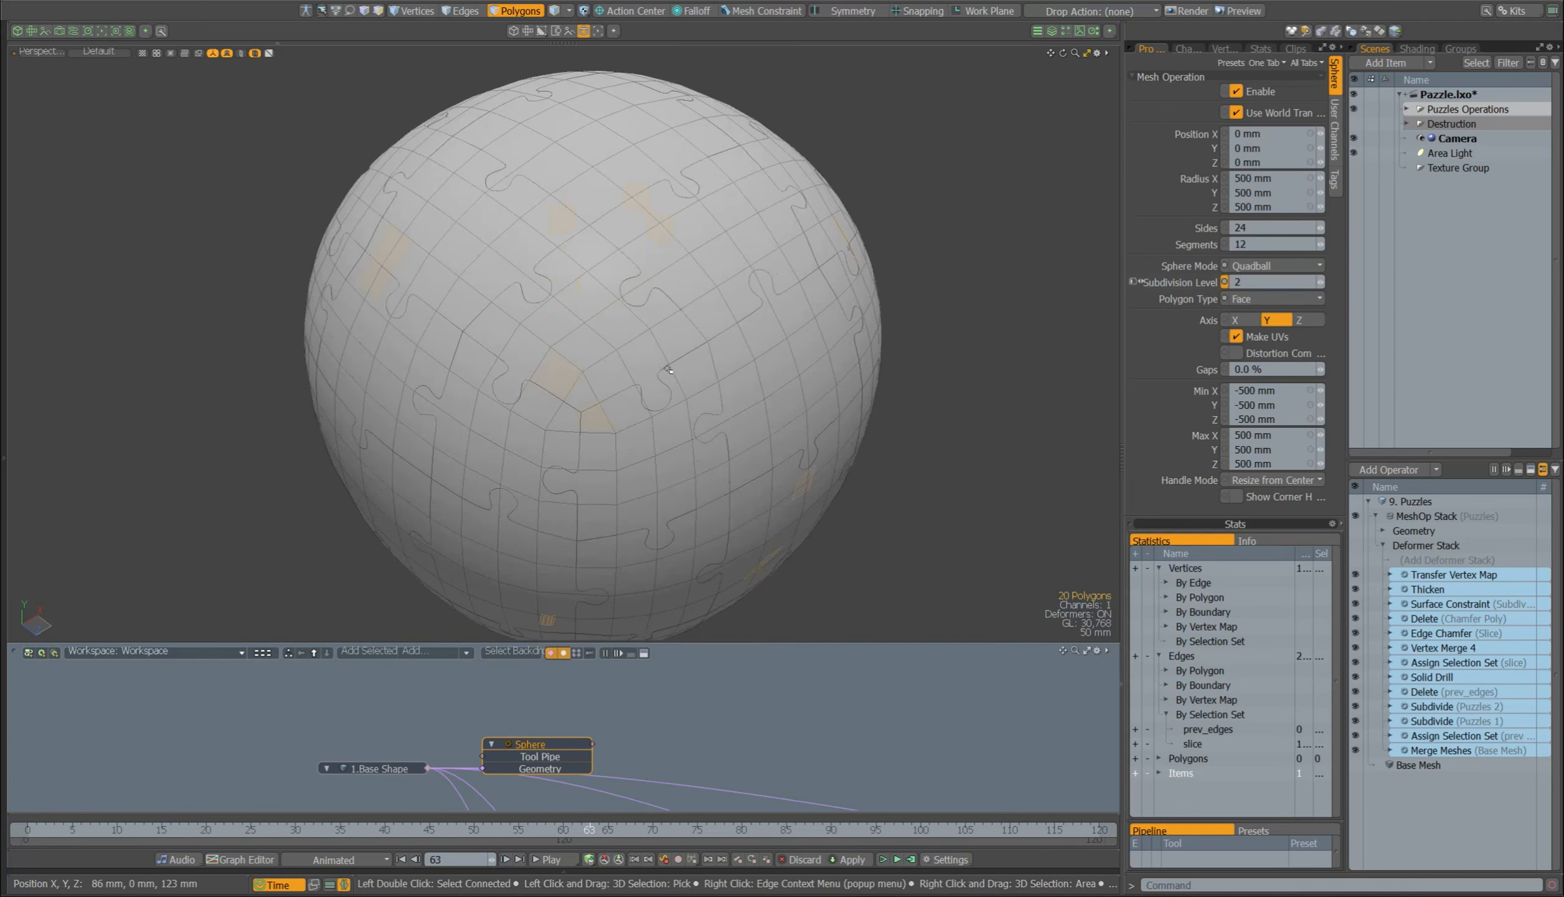
pyautogui.keyDown('alt'); pyautogui.moveTo(668, 426); pyautogui.dragTo(670, 347); pyautogui.keyUp('alt')
pyautogui.scroll(-2, 671, 346)
pyautogui.doubleClick(671, 346)
pyautogui.moveTo(954, 450)
pyautogui.keyDown('alt'); pyautogui.mouseDown()
pyautogui.moveTo(947, 424)
pyautogui.moveTo(937, 455)
pyautogui.mouseUp(); pyautogui.keyUp('alt')
pyautogui.click(936, 457)
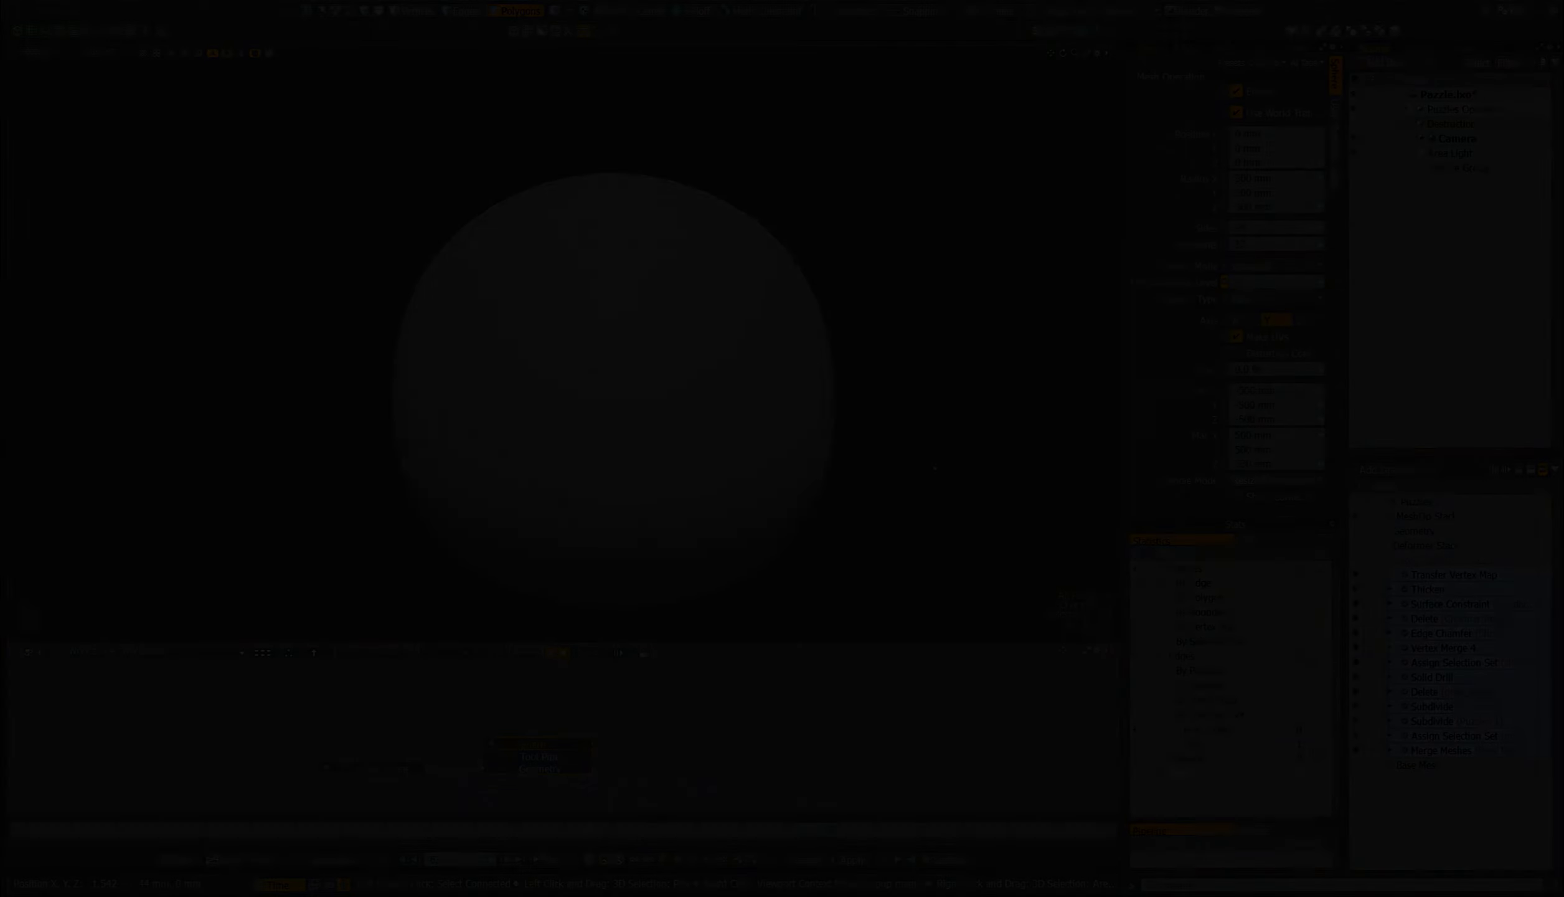